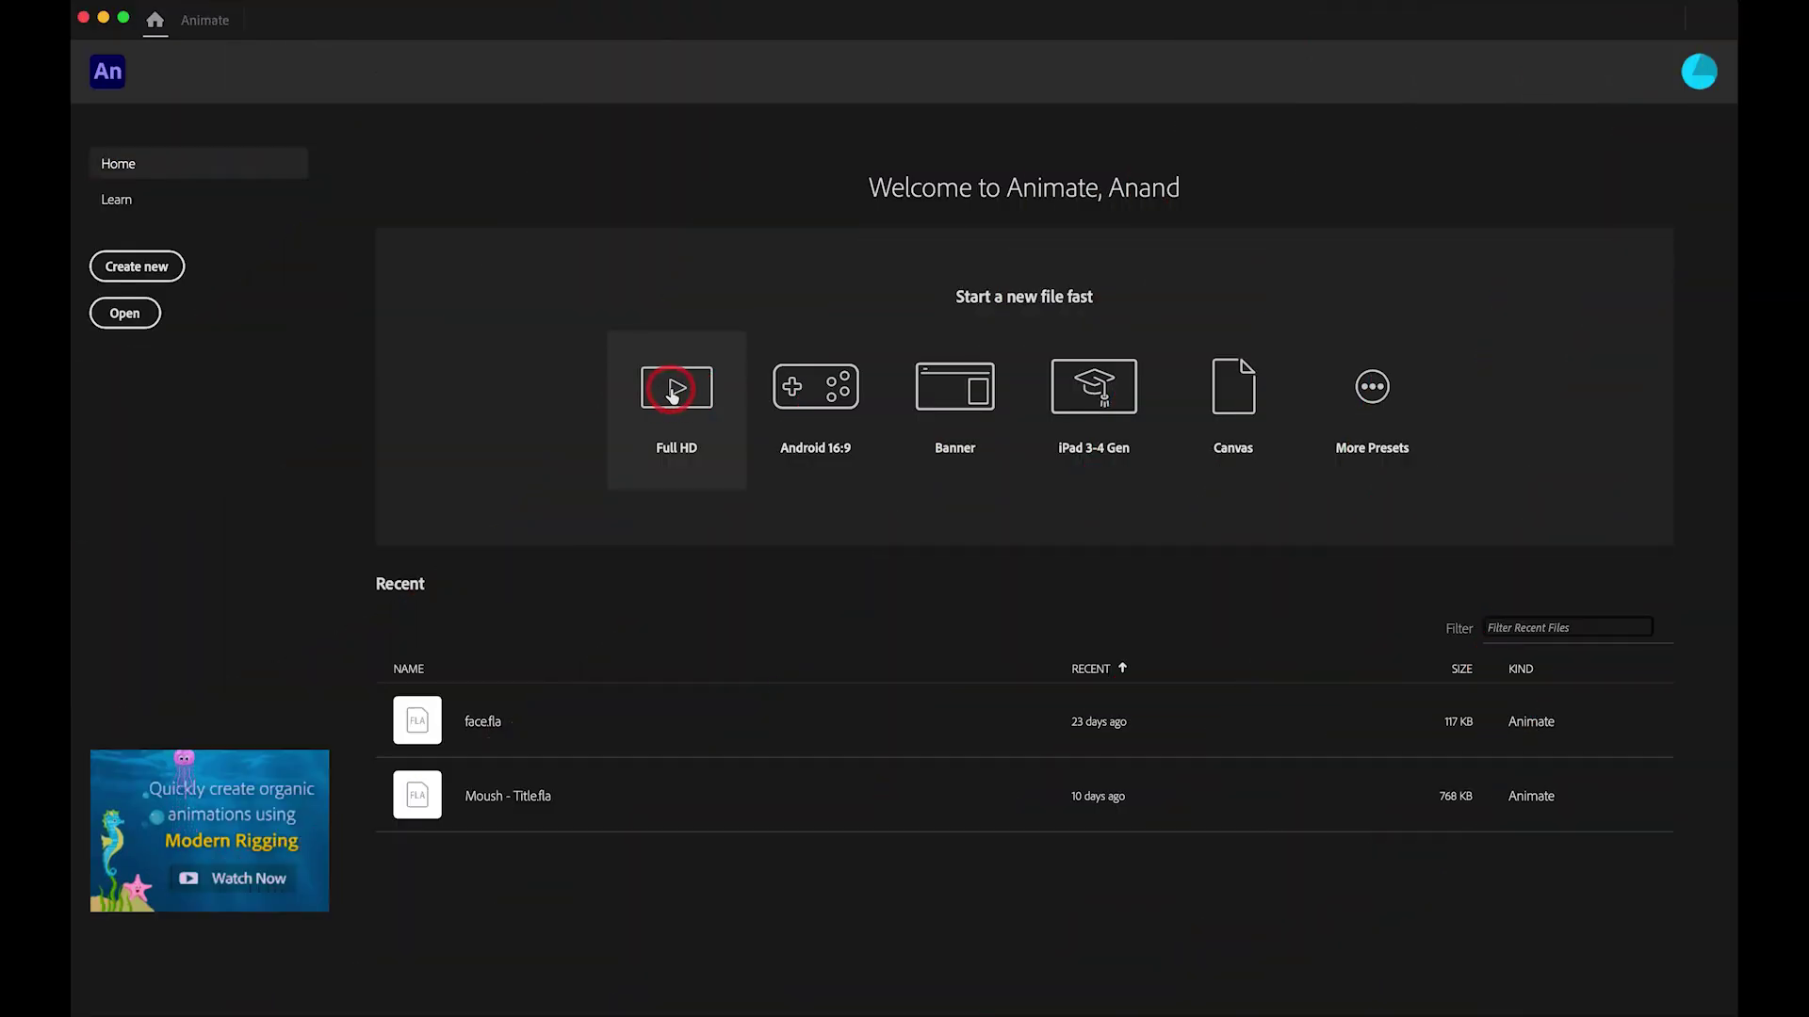
# - Create a new Full HD document and draw a thin horizontal rectangle about 1384 by 17 px near the stage's upper edge
pyautogui.click(673, 393)
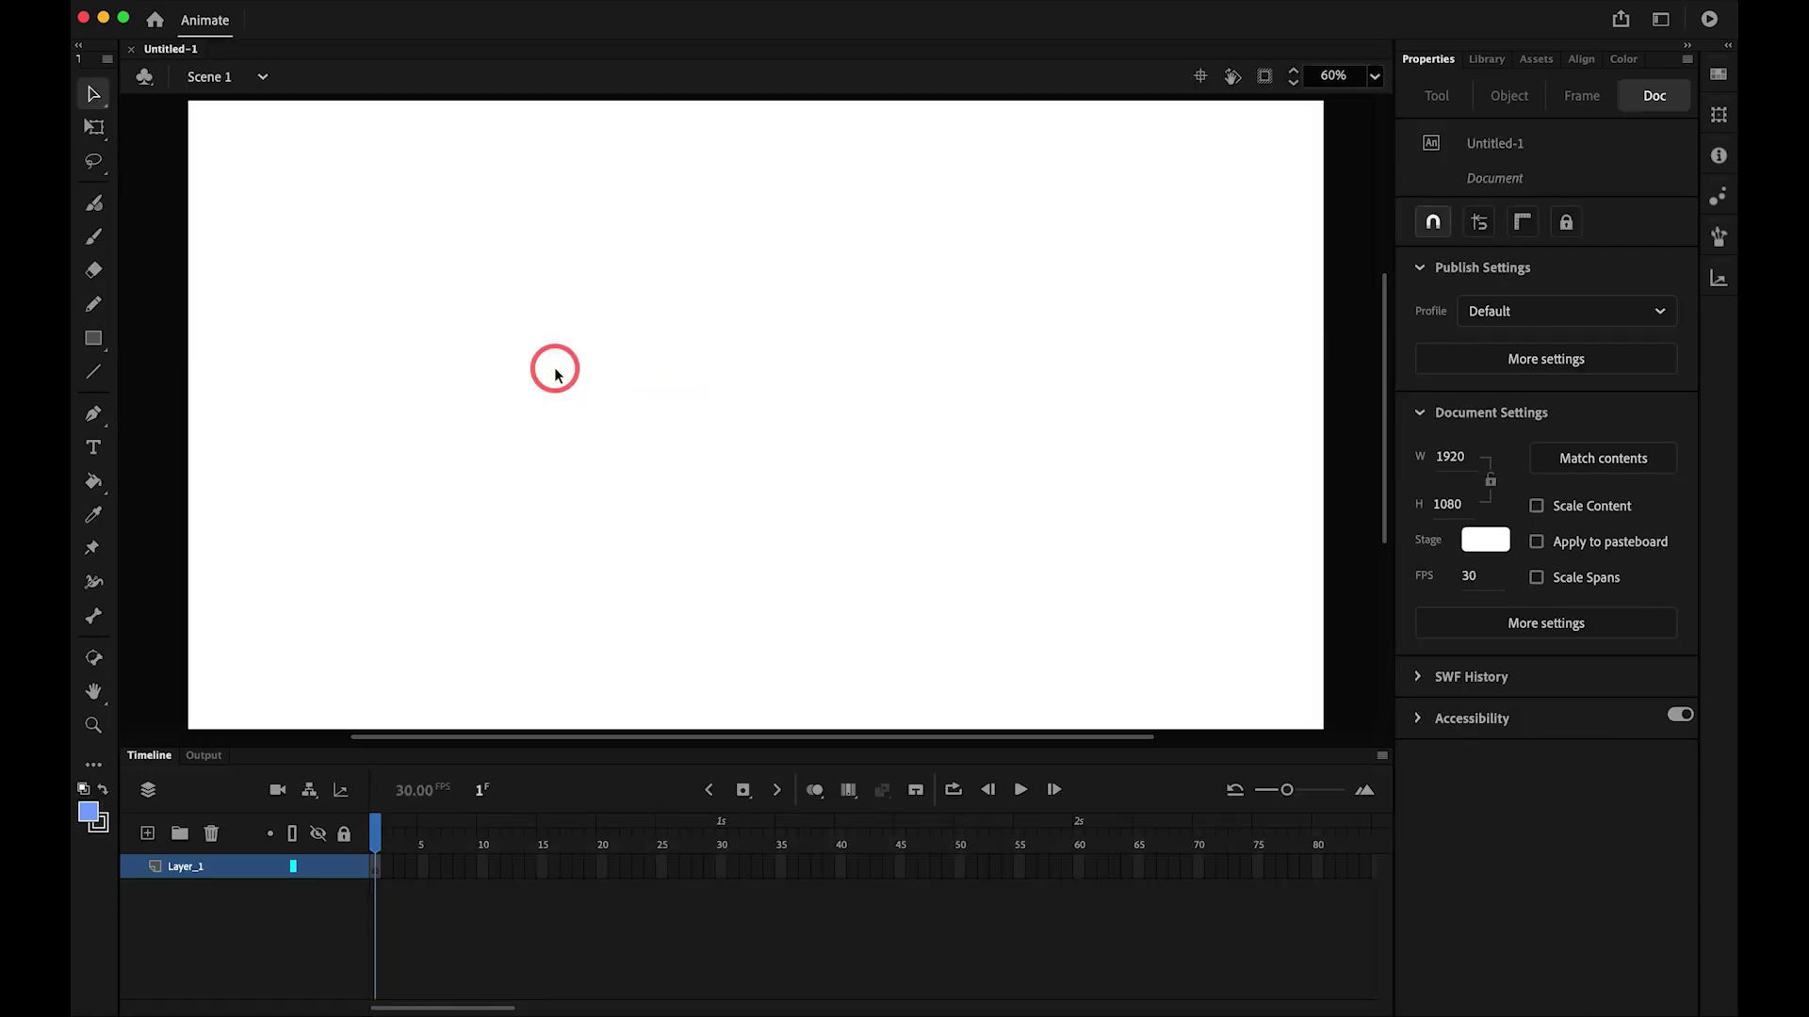
pyautogui.press('r')
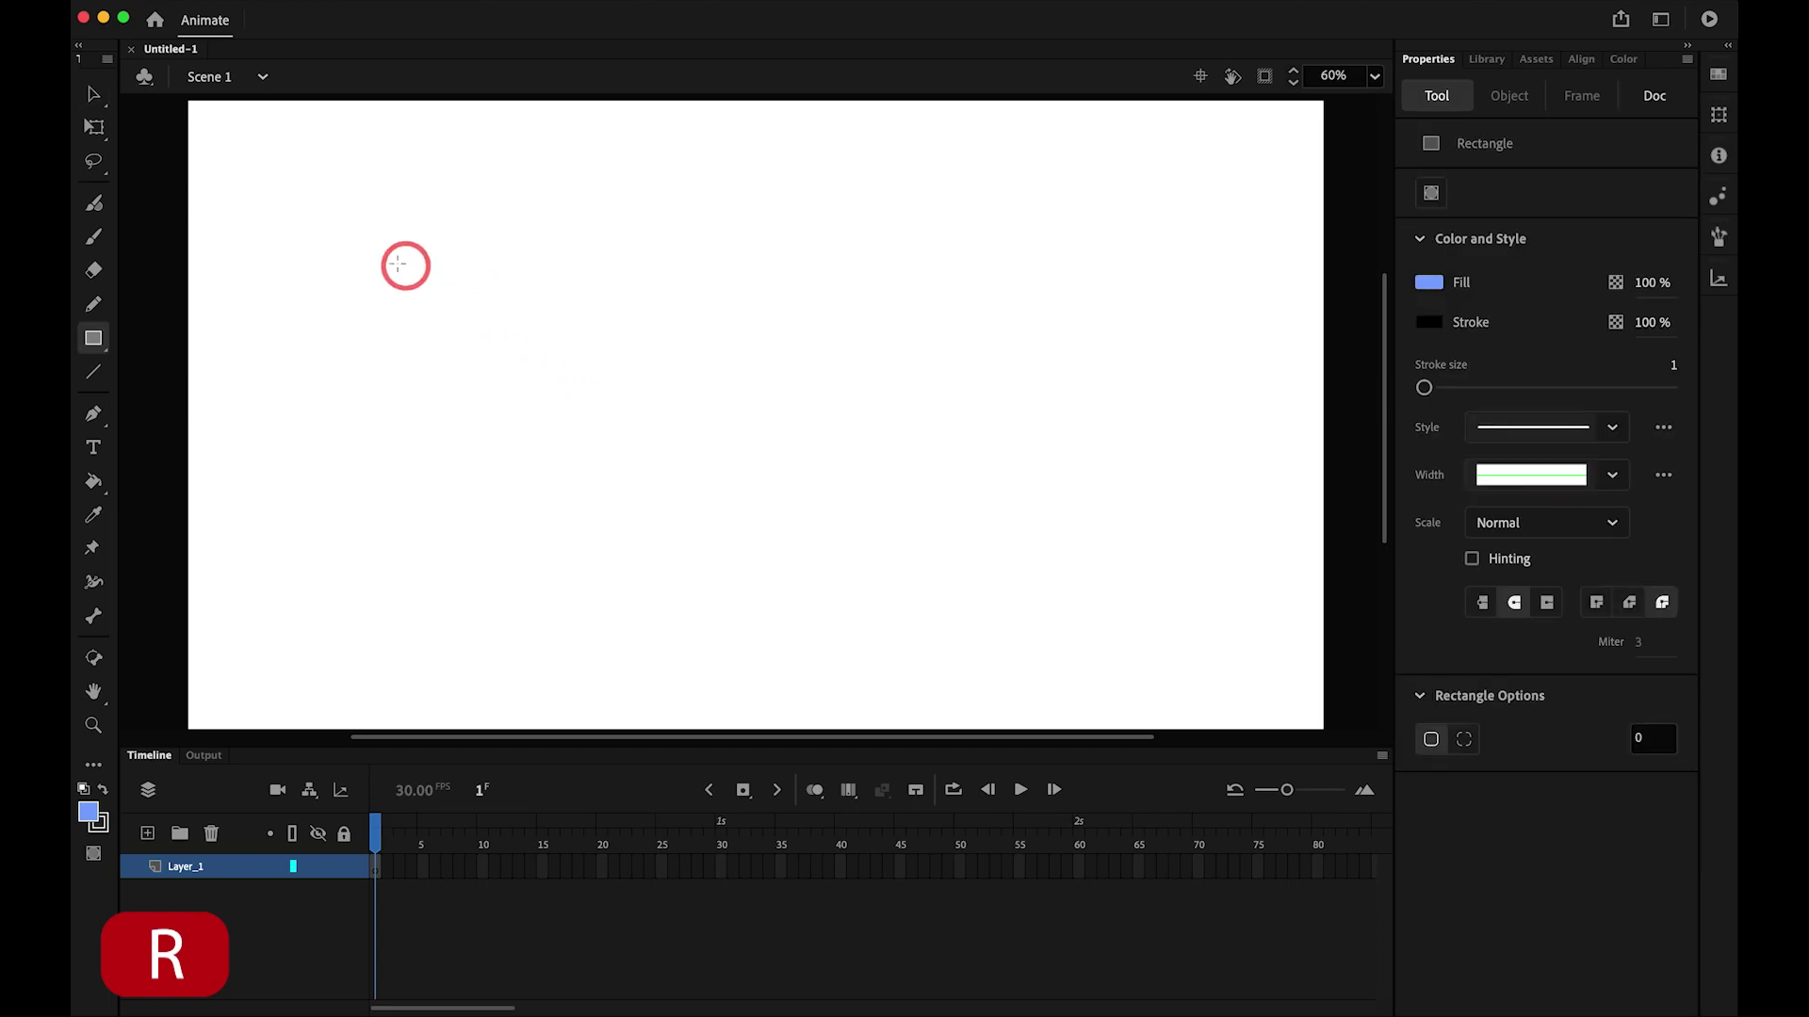
pyautogui.moveTo(345, 242)
pyautogui.mouseDown()
pyautogui.moveTo(876, 302)
pyautogui.moveTo(1030, 295)
pyautogui.moveTo(1163, 252)
pyautogui.mouseUp()
pyautogui.click(912, 255)
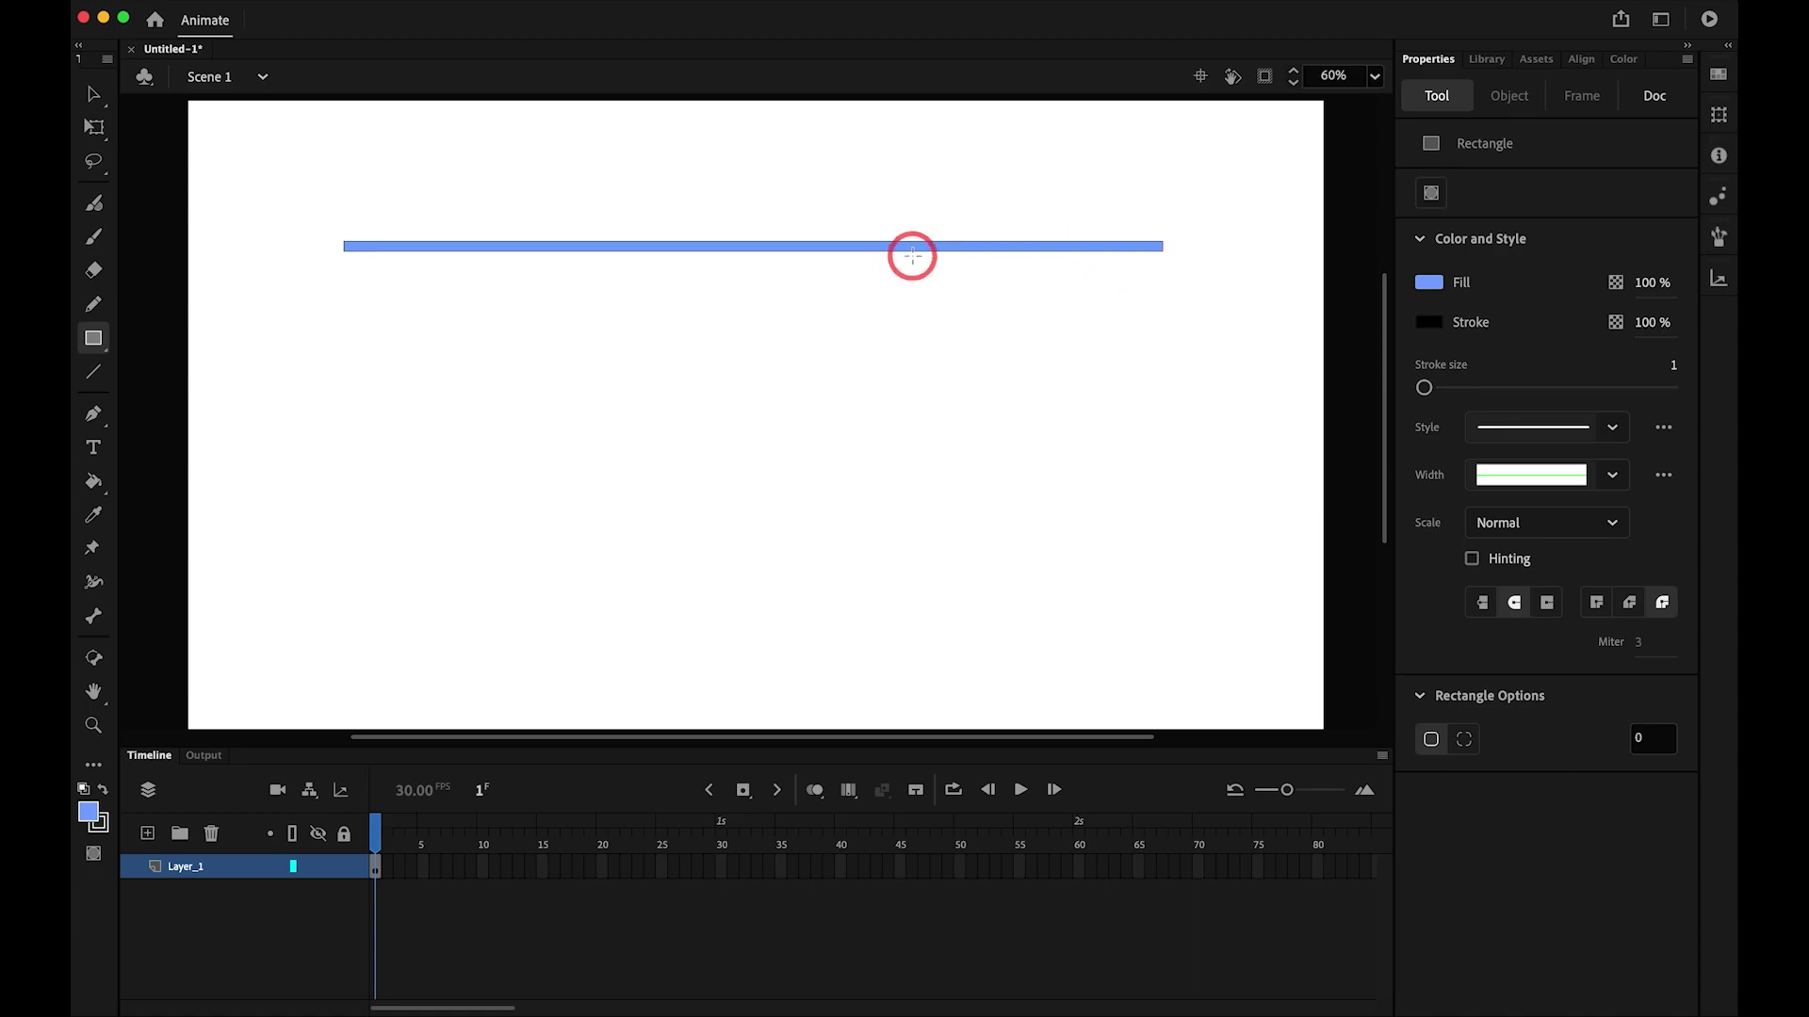
# - Recolor the rectangle's fill dark blue and group the shape
pyautogui.press('super+a')
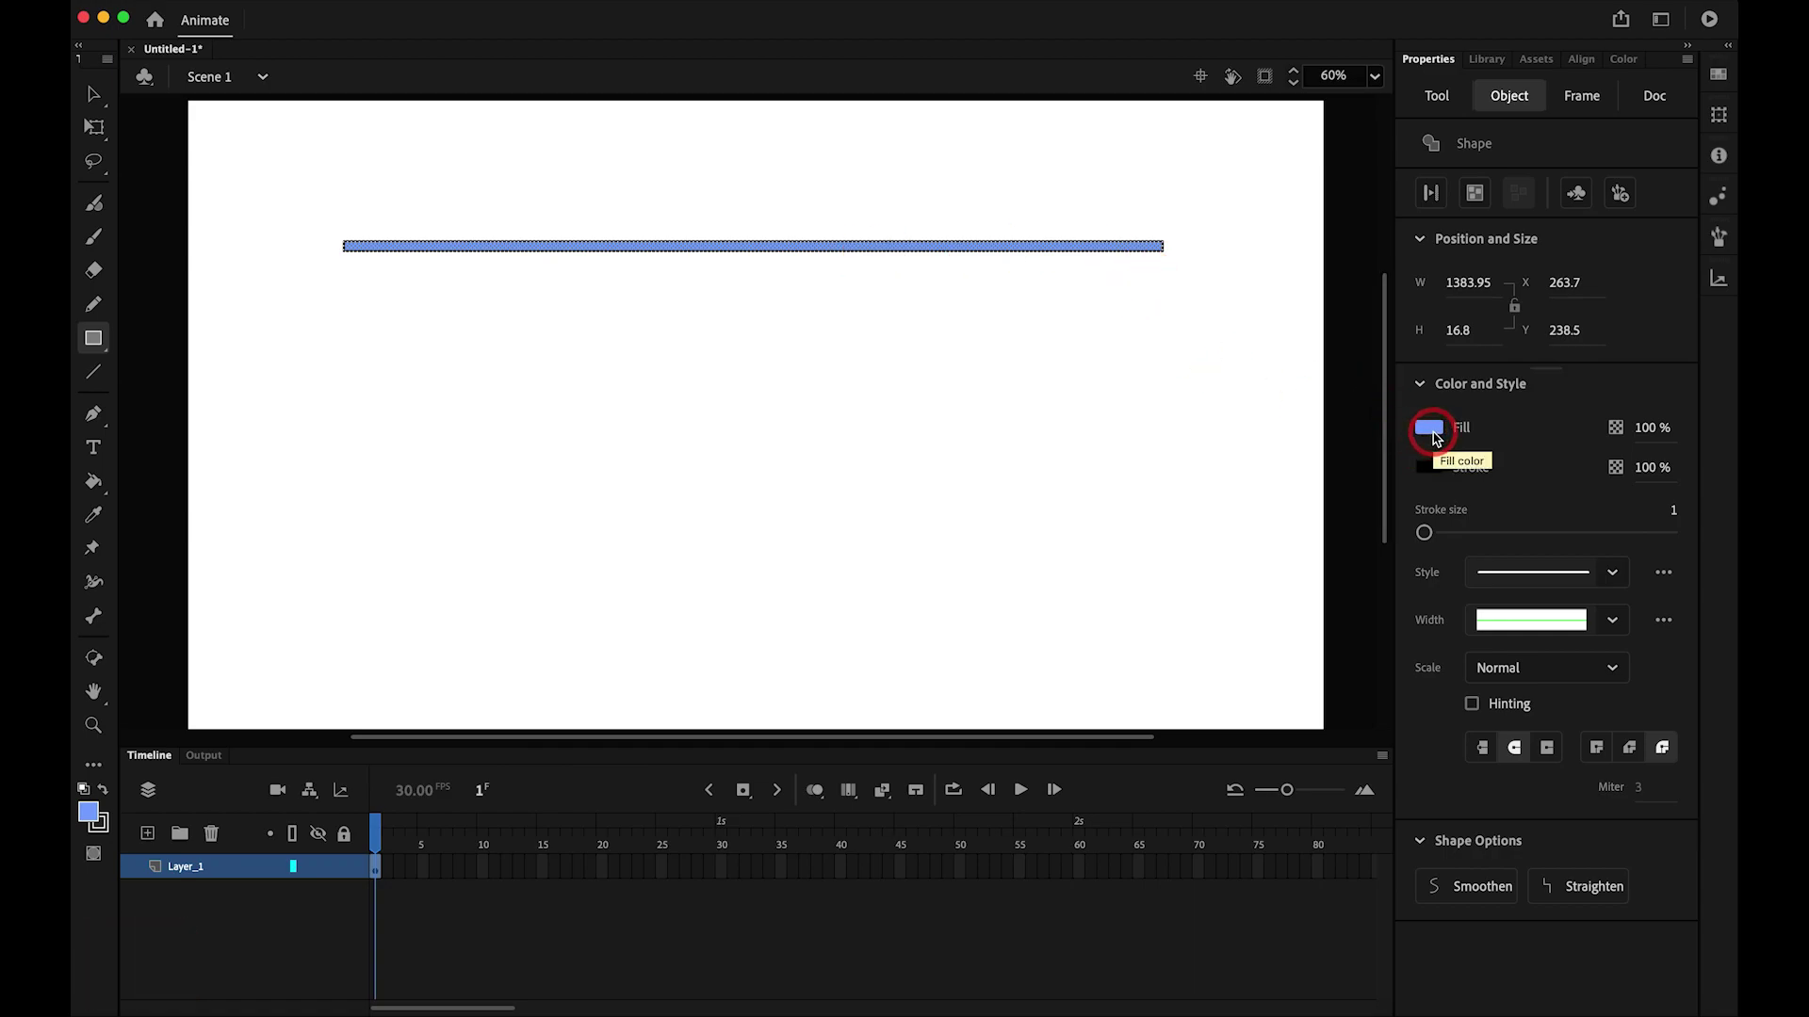
pyautogui.click(1429, 429)
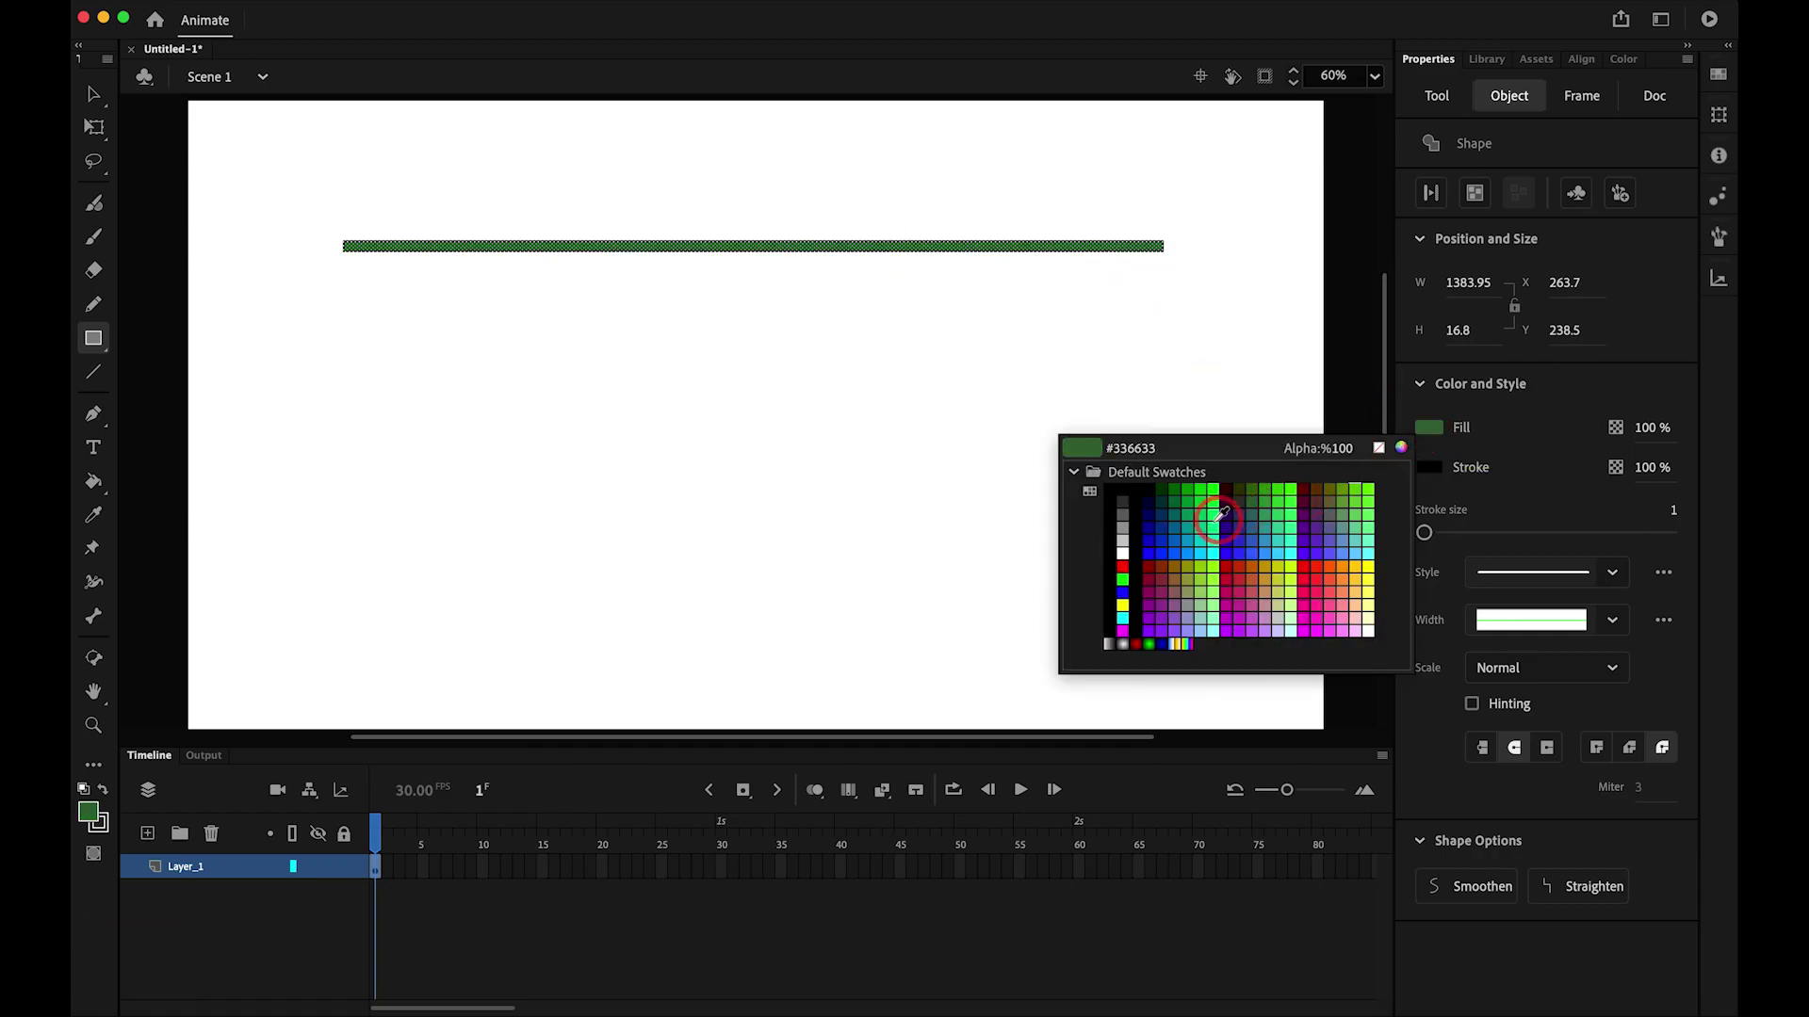
pyautogui.click(1162, 519)
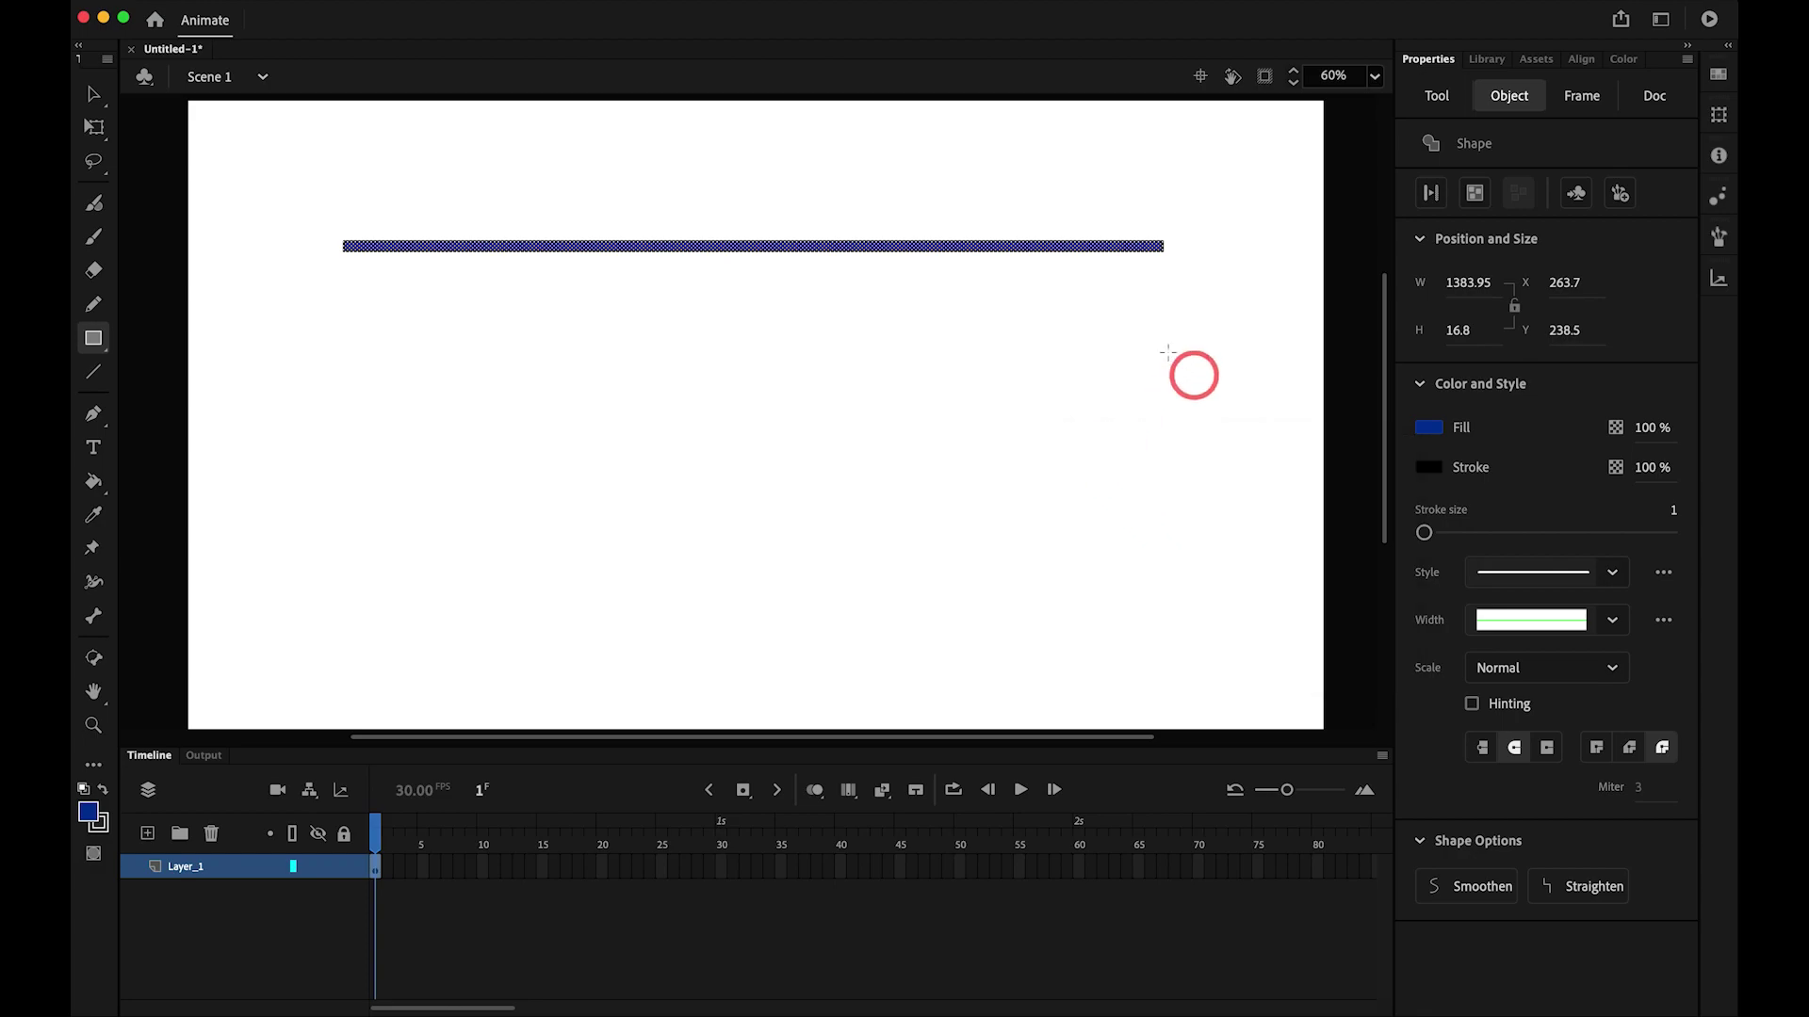
pyautogui.press('v')
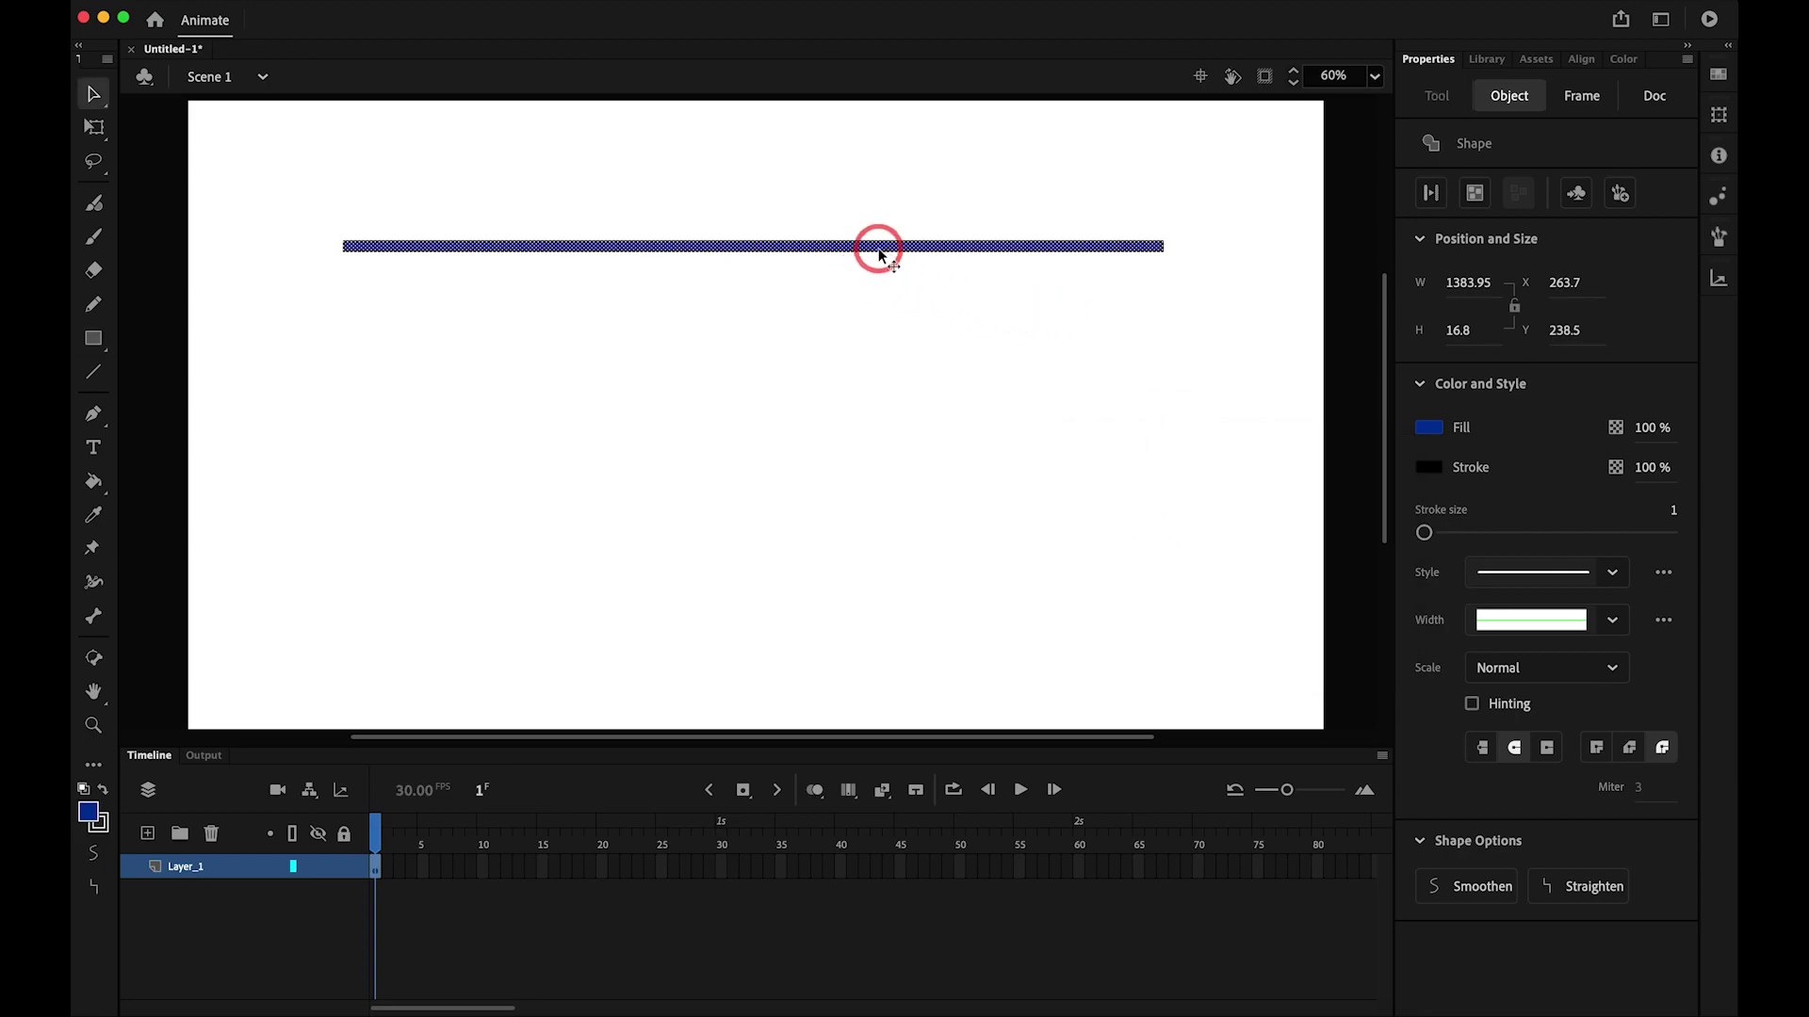
pyautogui.press('super+g')
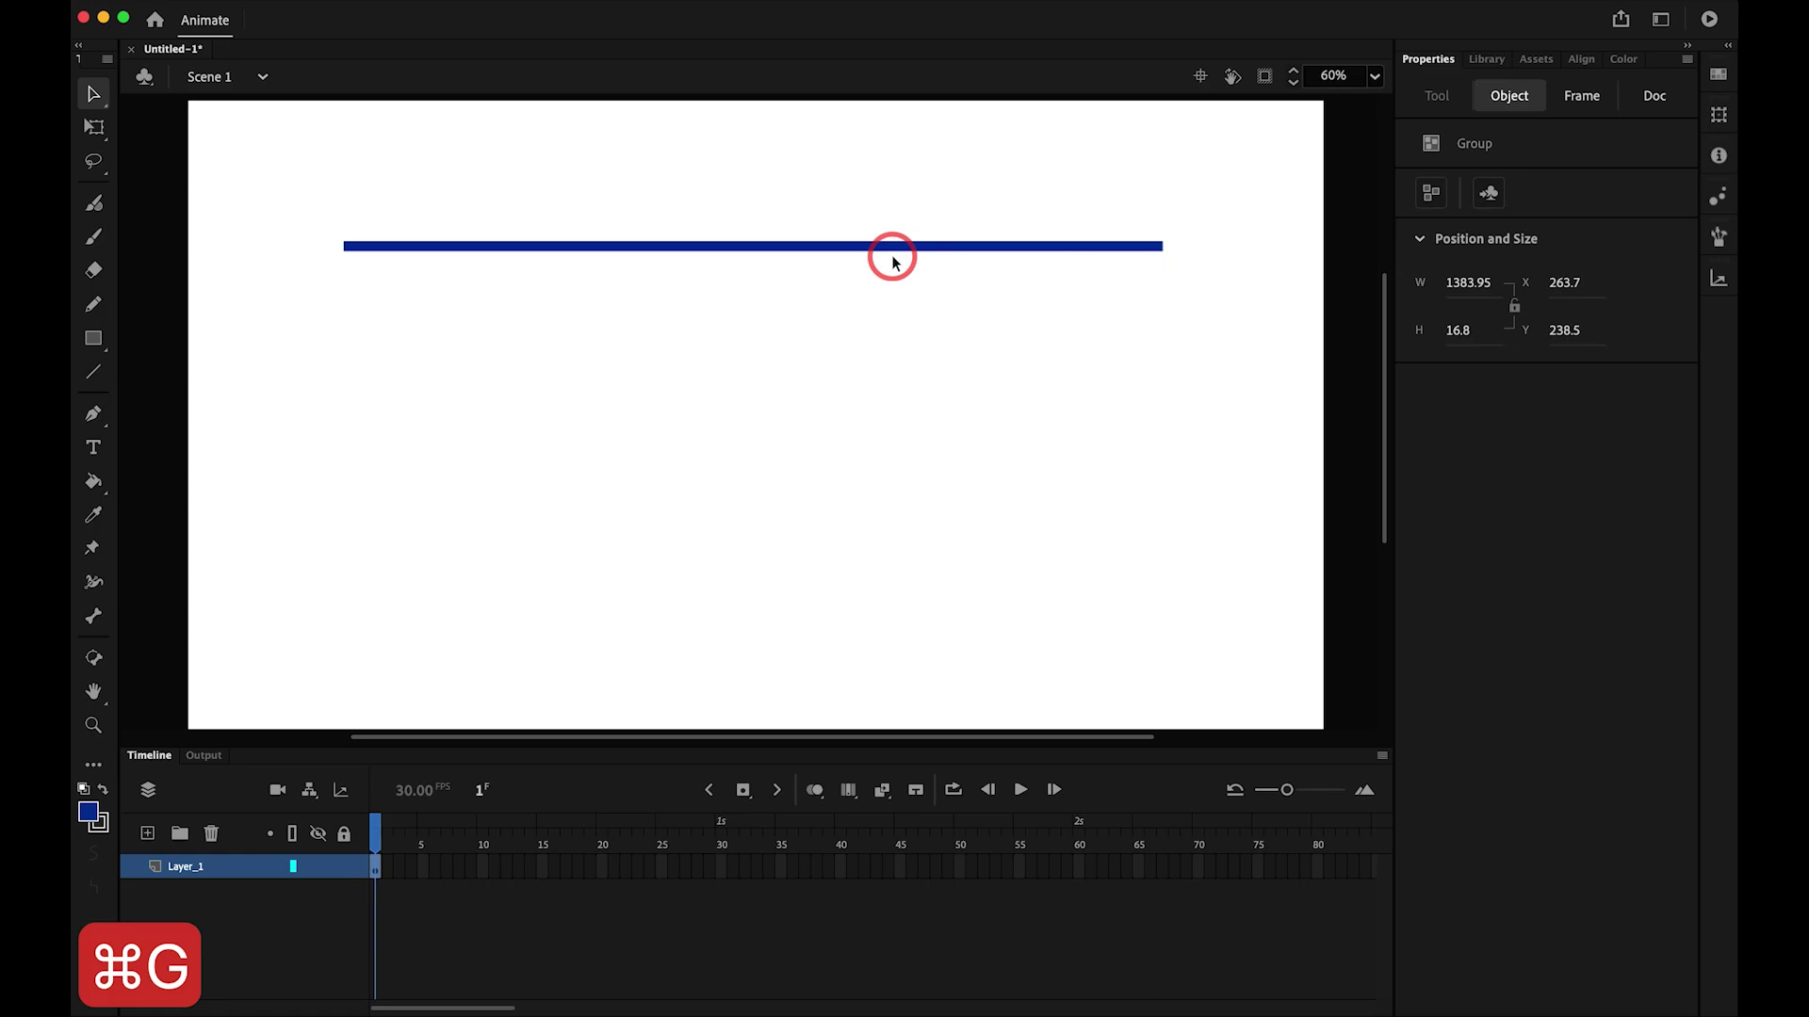
# - Move the grouped blue bar slightly upward on the stage
pyautogui.hotkey('shift', 'Up')
pyautogui.hotkey('shift', 'Up')
pyautogui.hotkey('shift', 'Up')
# - Start a new empty group and draw in it a grey #666666 circle about 118 px wide below the bar, grouped separately
pyautogui.click(797, 391)
pyautogui.press('super+g')
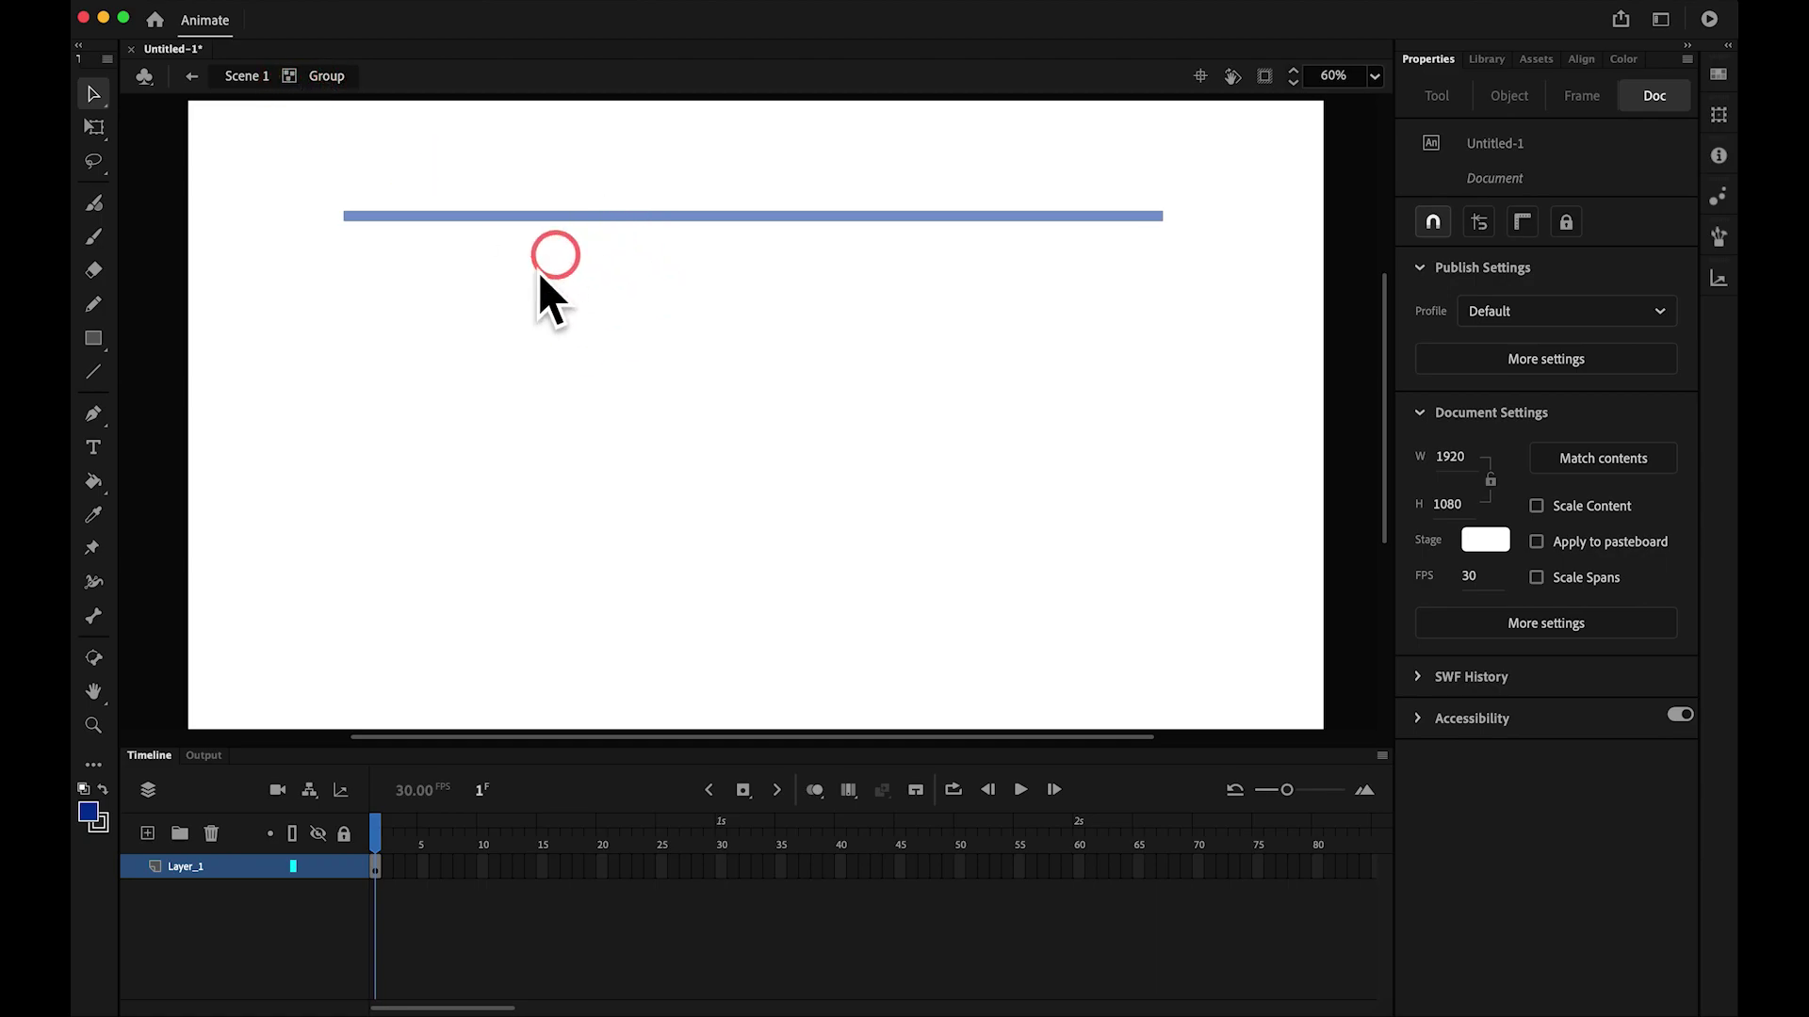
pyautogui.press('o')
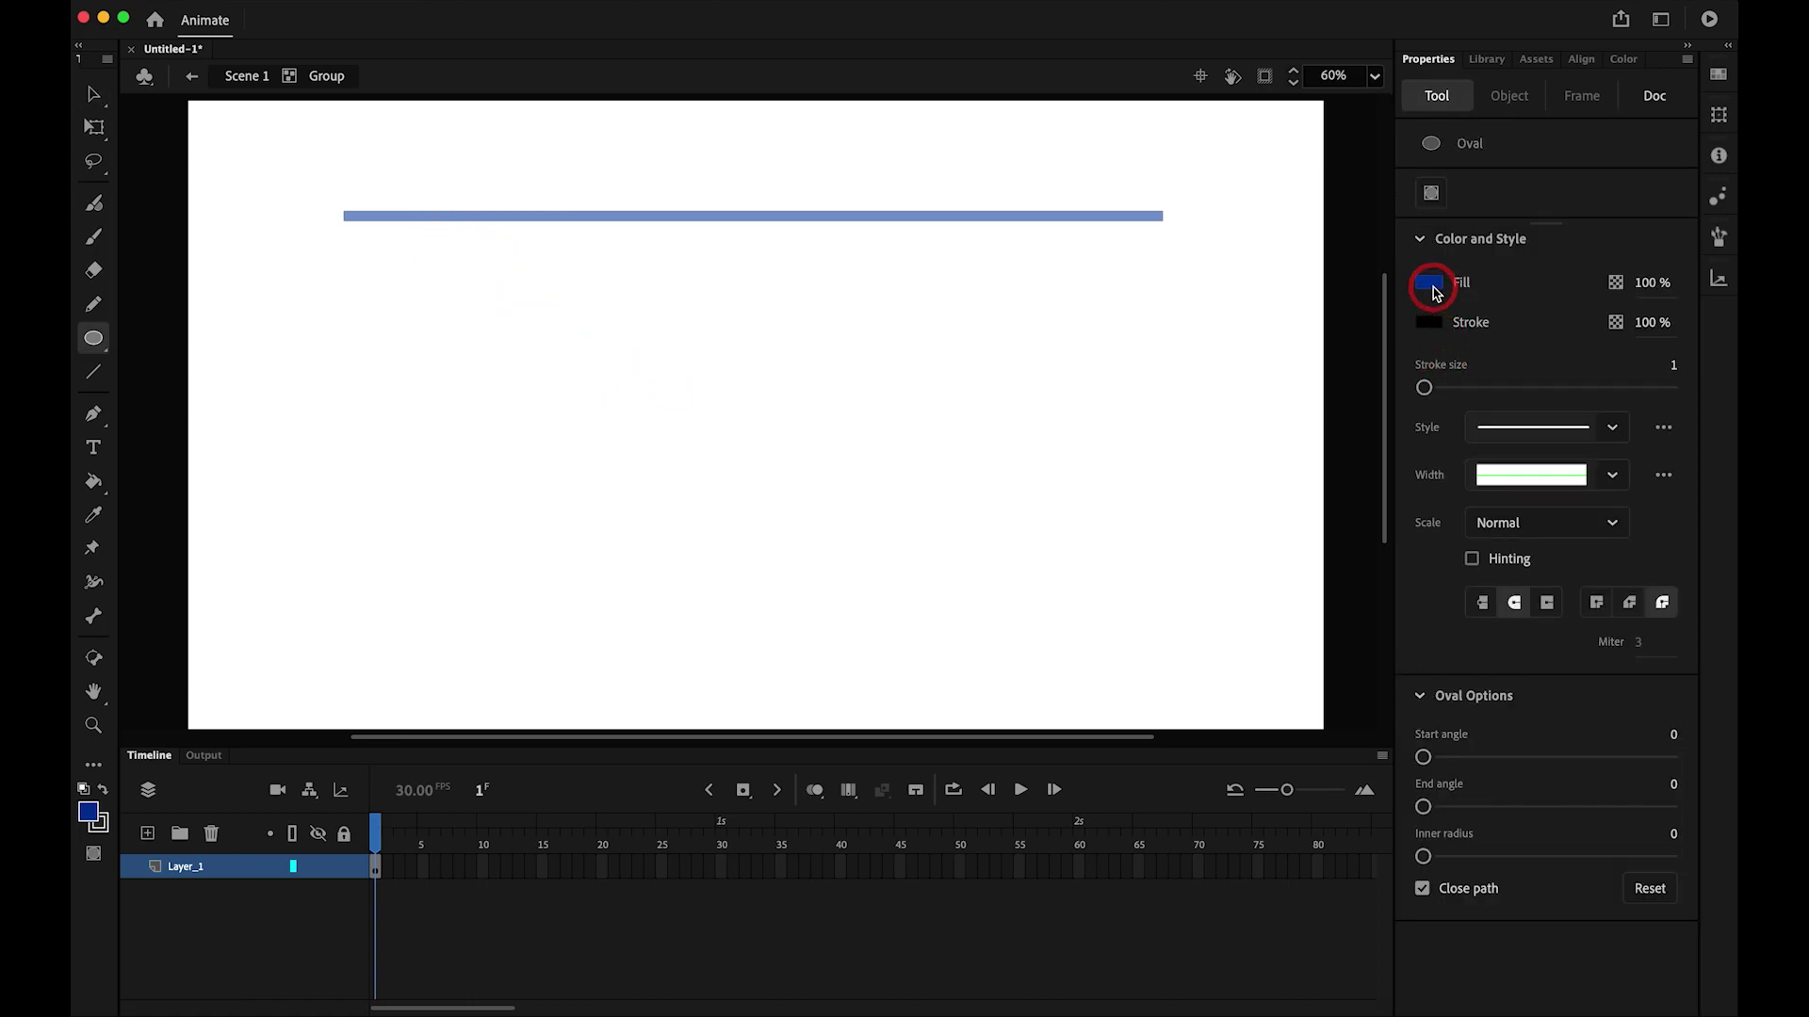
pyautogui.click(1431, 285)
pyautogui.click(1120, 371)
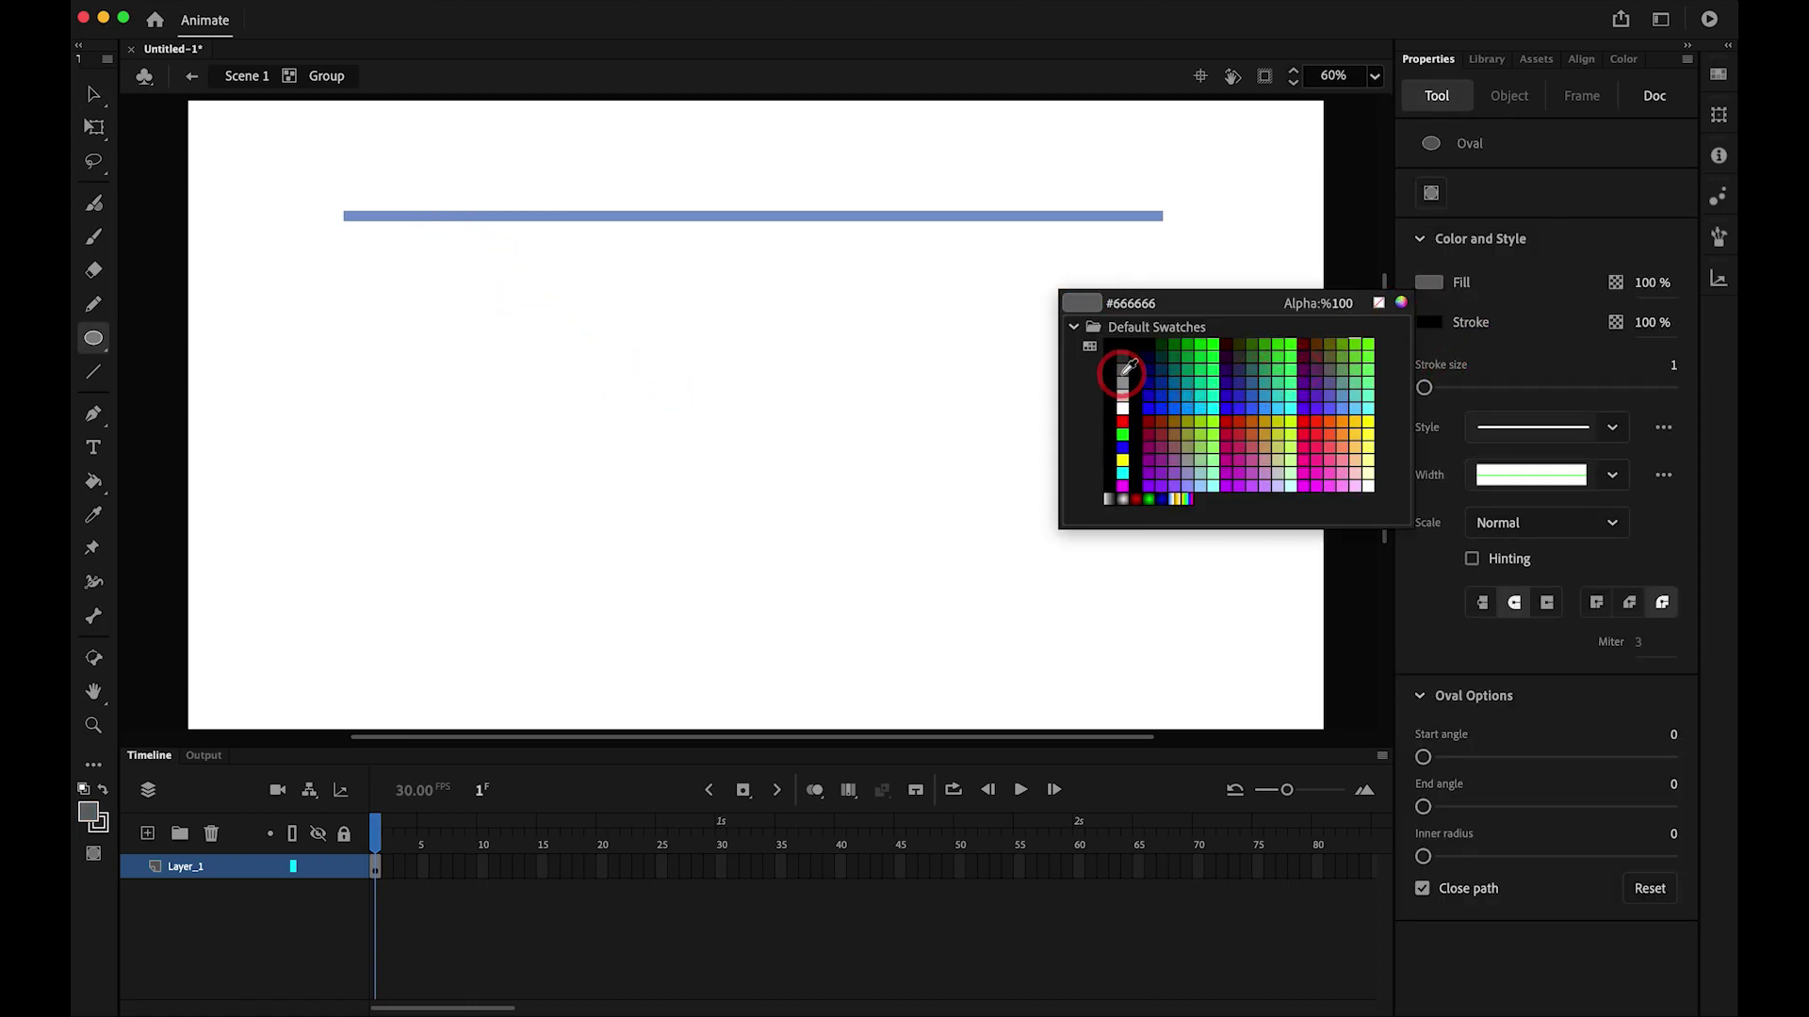
pyautogui.moveTo(656, 397); pyautogui.dragTo(725, 466)
pyautogui.press('v')
pyautogui.click(690, 449)
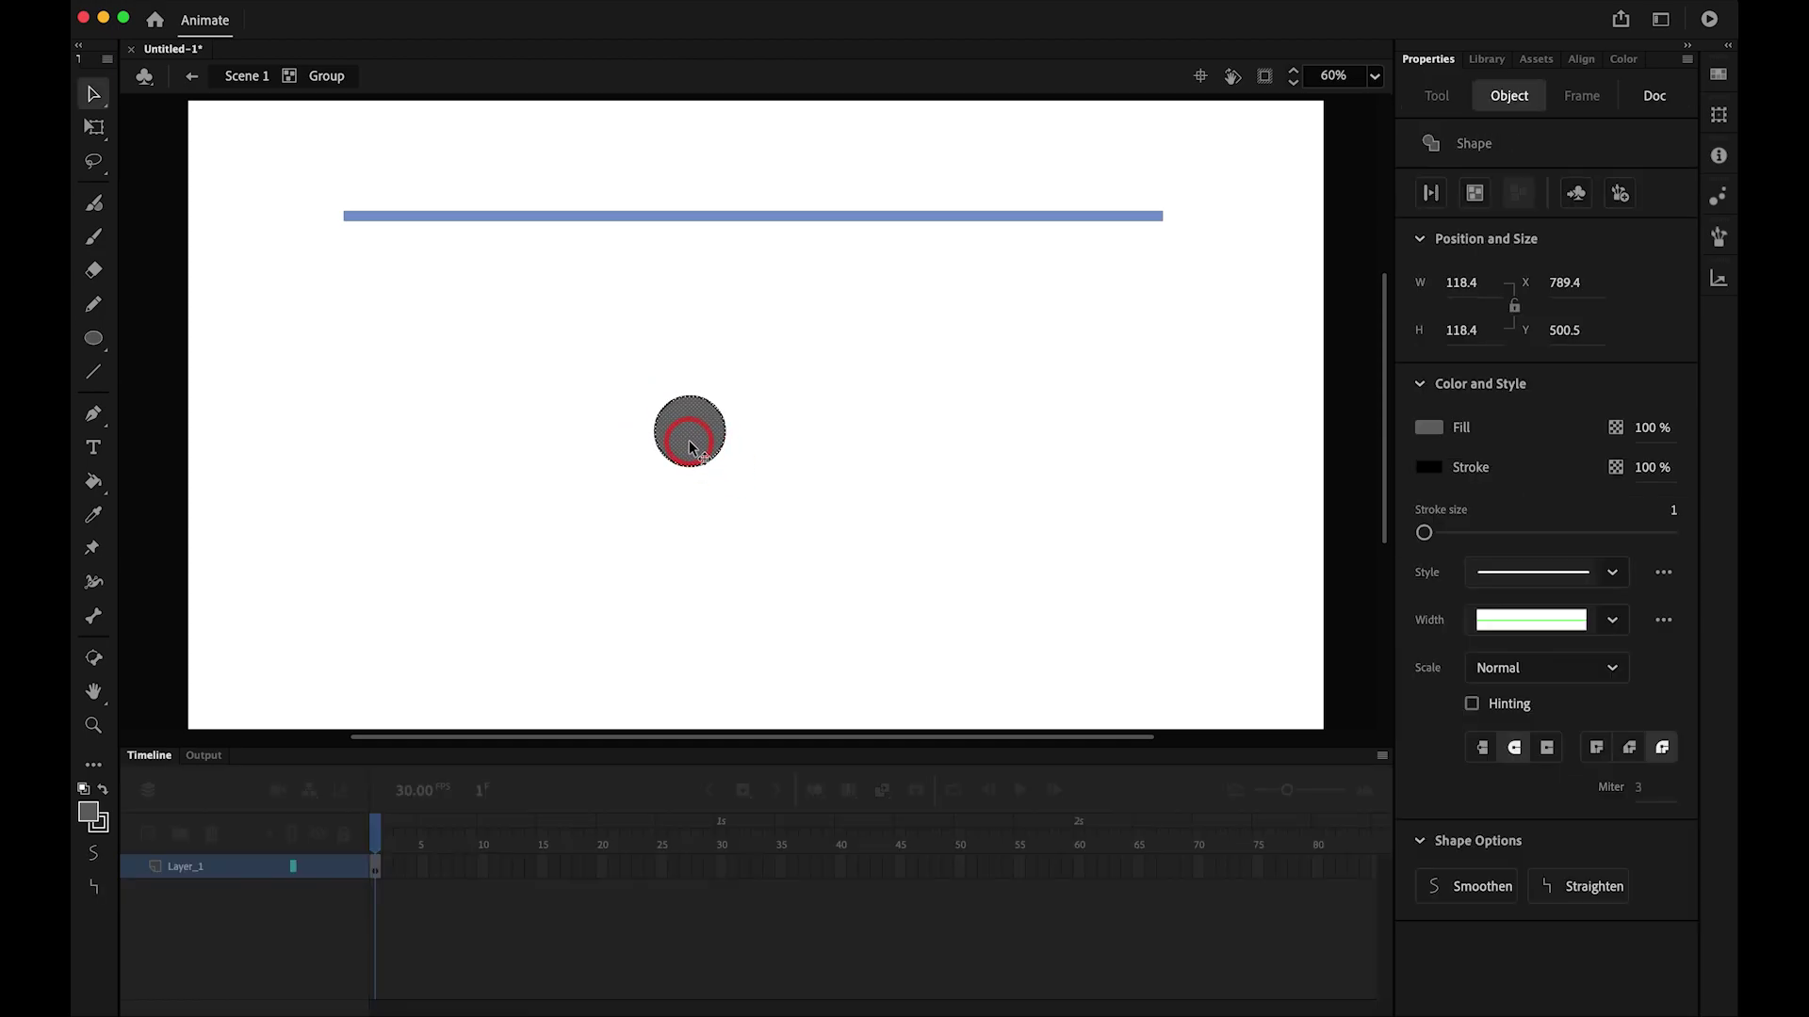
pyautogui.press('super+g')
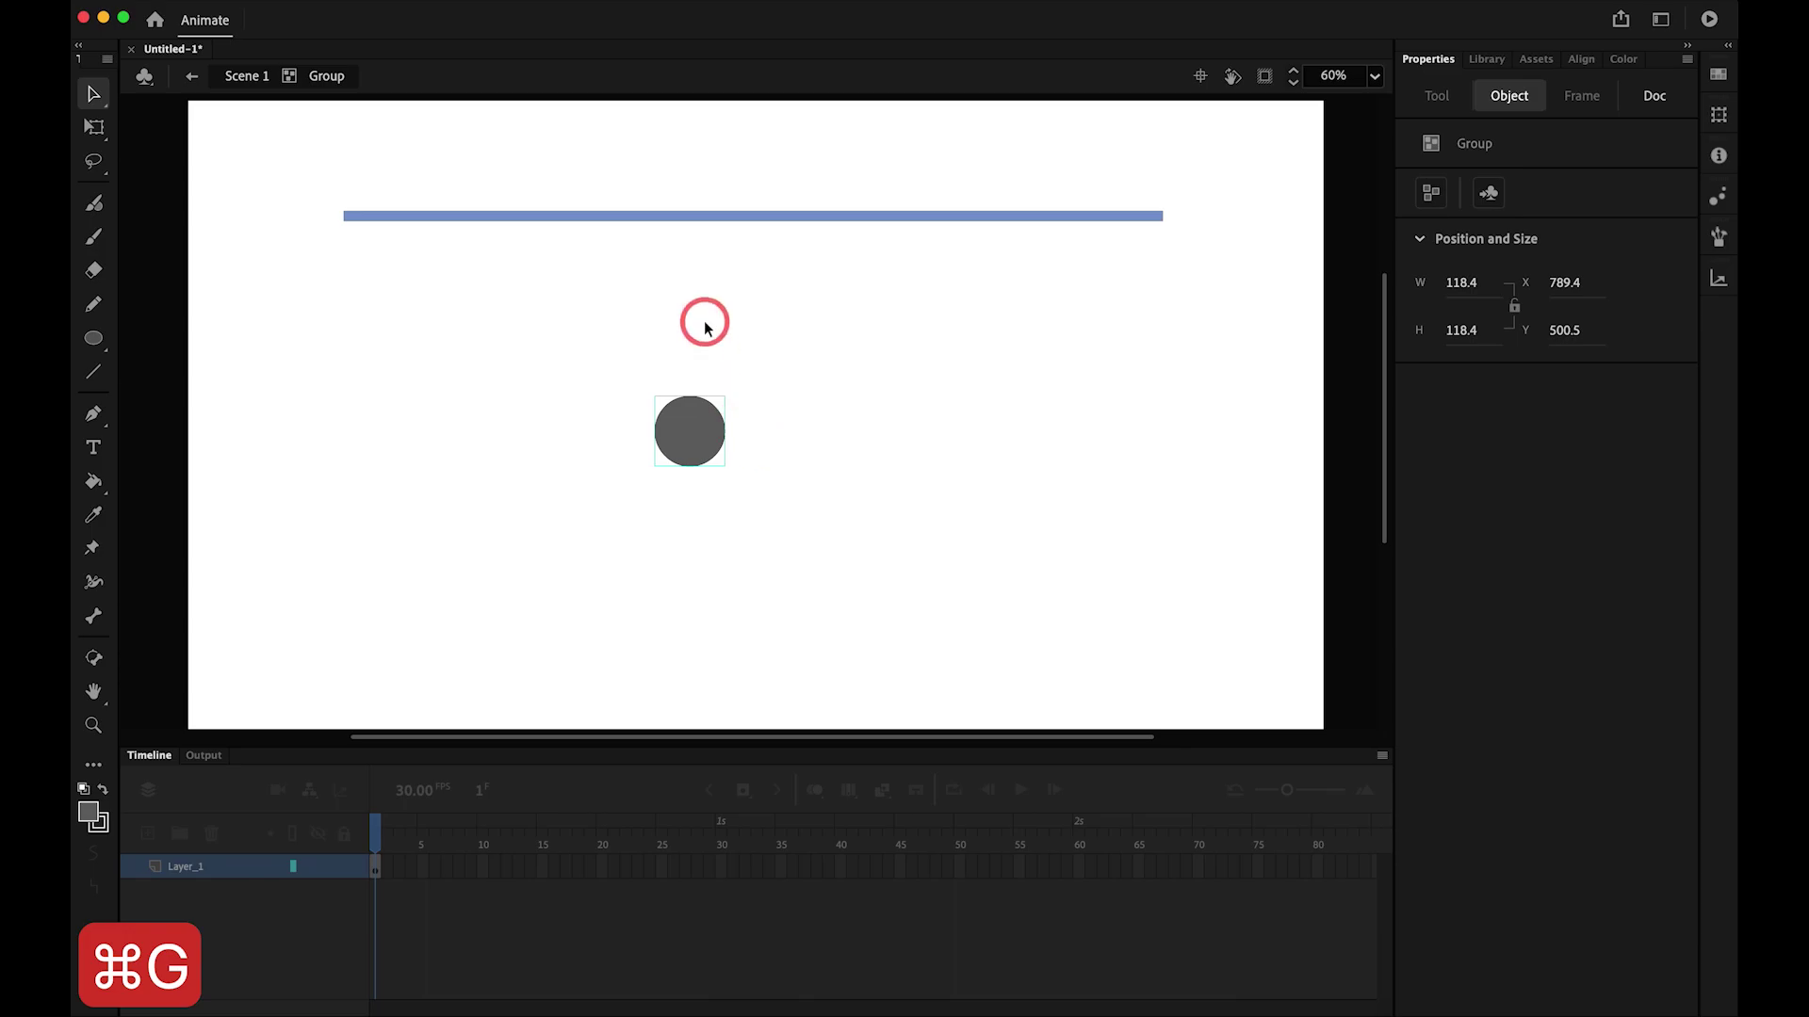
# - Draw a vertical line about 316 px long from below the bar into the circle, with a stroke size of 8
pyautogui.press('n')
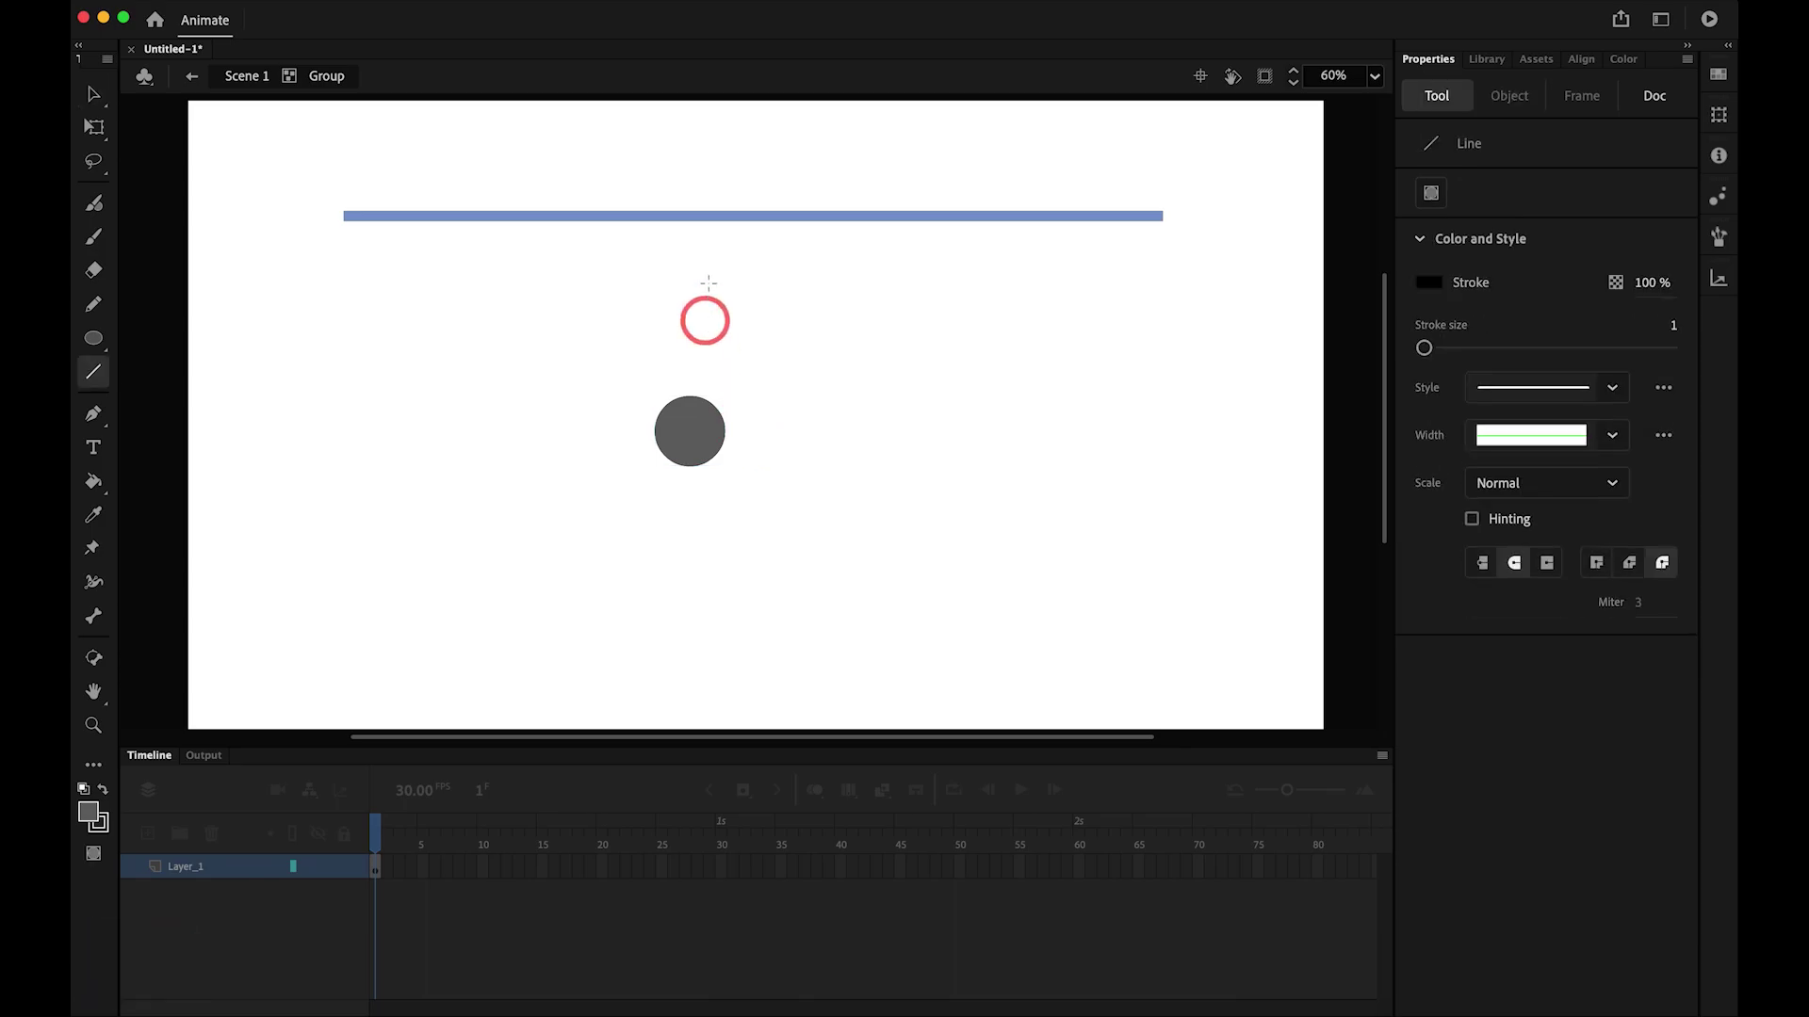
pyautogui.moveTo(692, 234); pyautogui.dragTo(677, 420)
pyautogui.press('v')
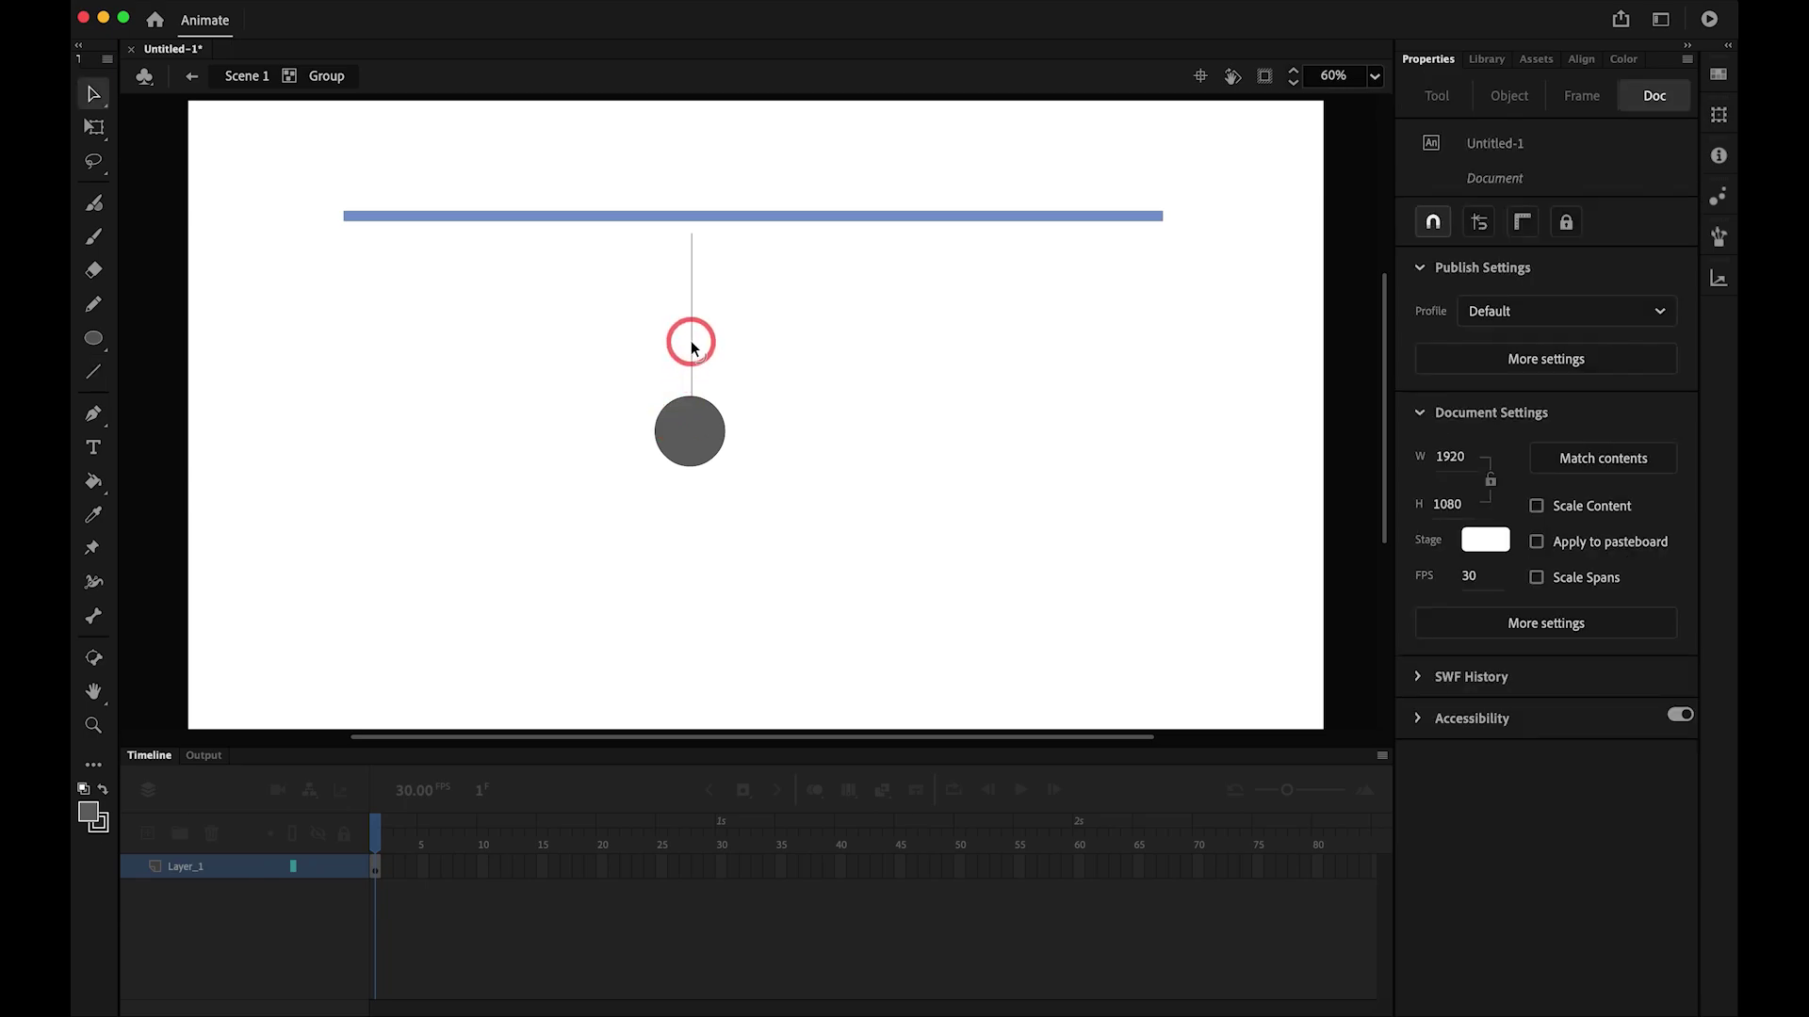
pyautogui.click(692, 344)
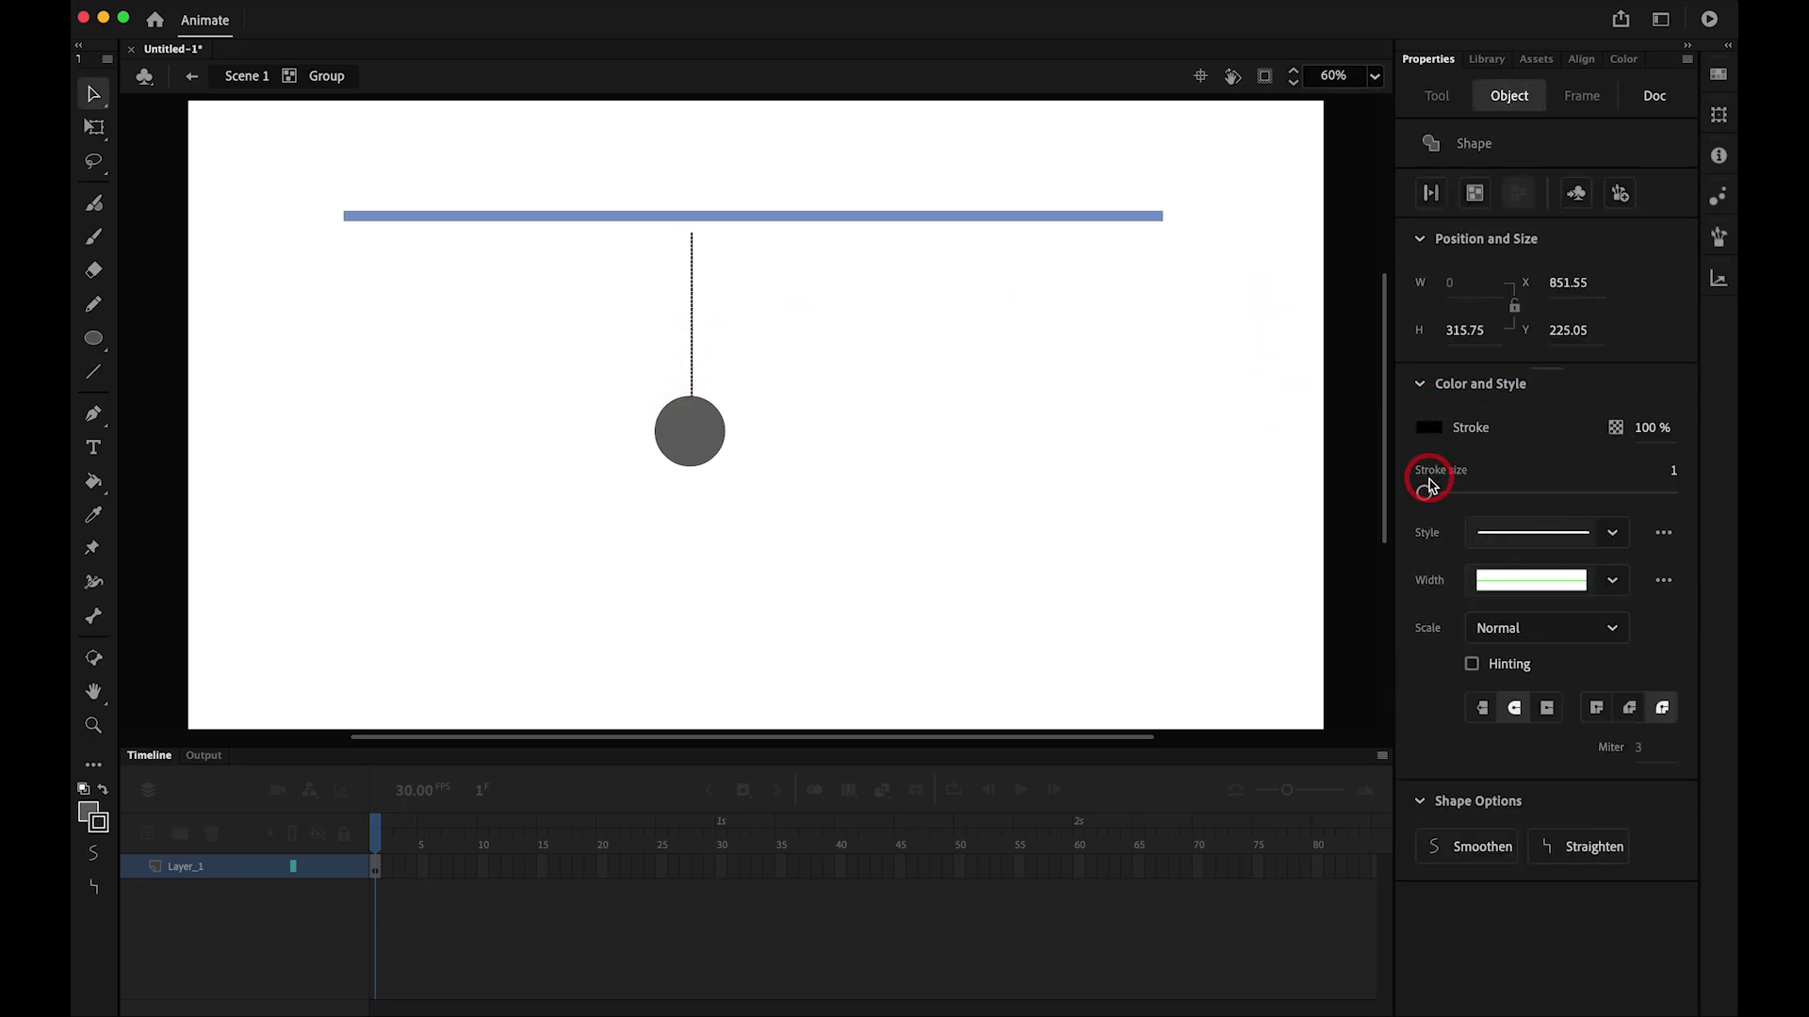
pyautogui.moveTo(1435, 494); pyautogui.dragTo(1442, 496)
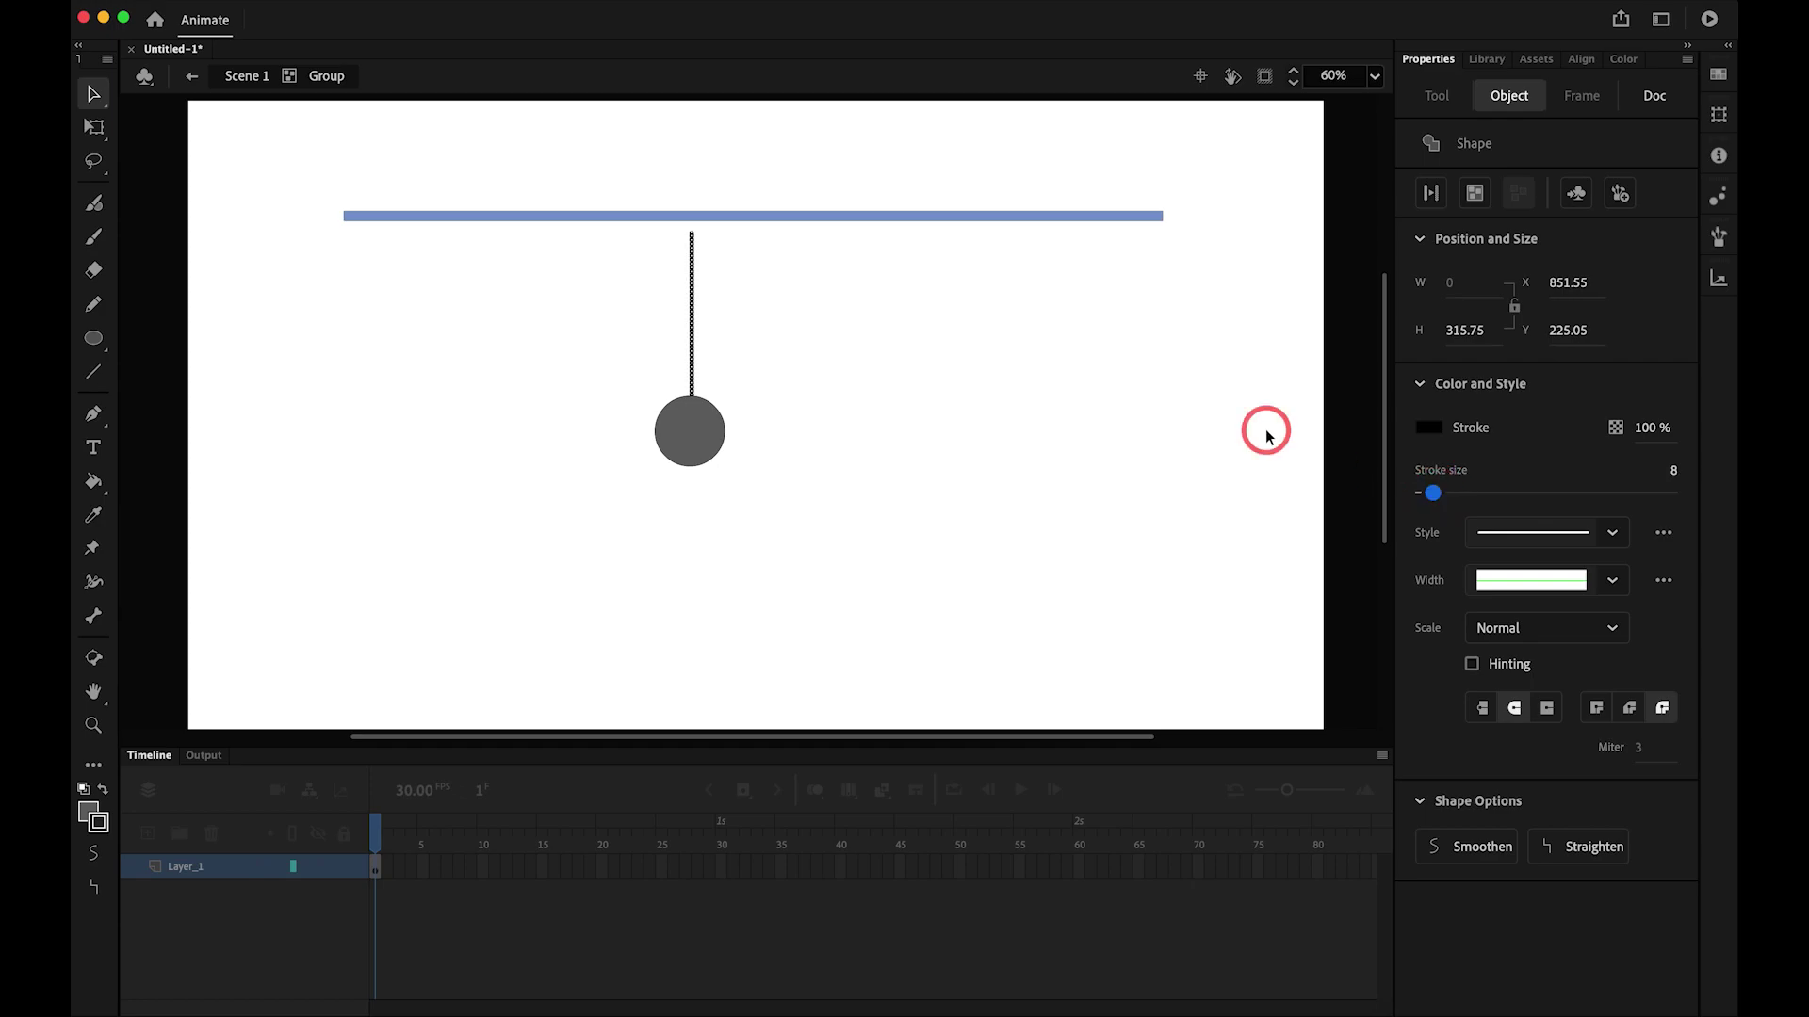
# - Scale the vertical line by 120% twice and move it up so its upper end crosses the blue bar
pyautogui.press('alt+super+s')
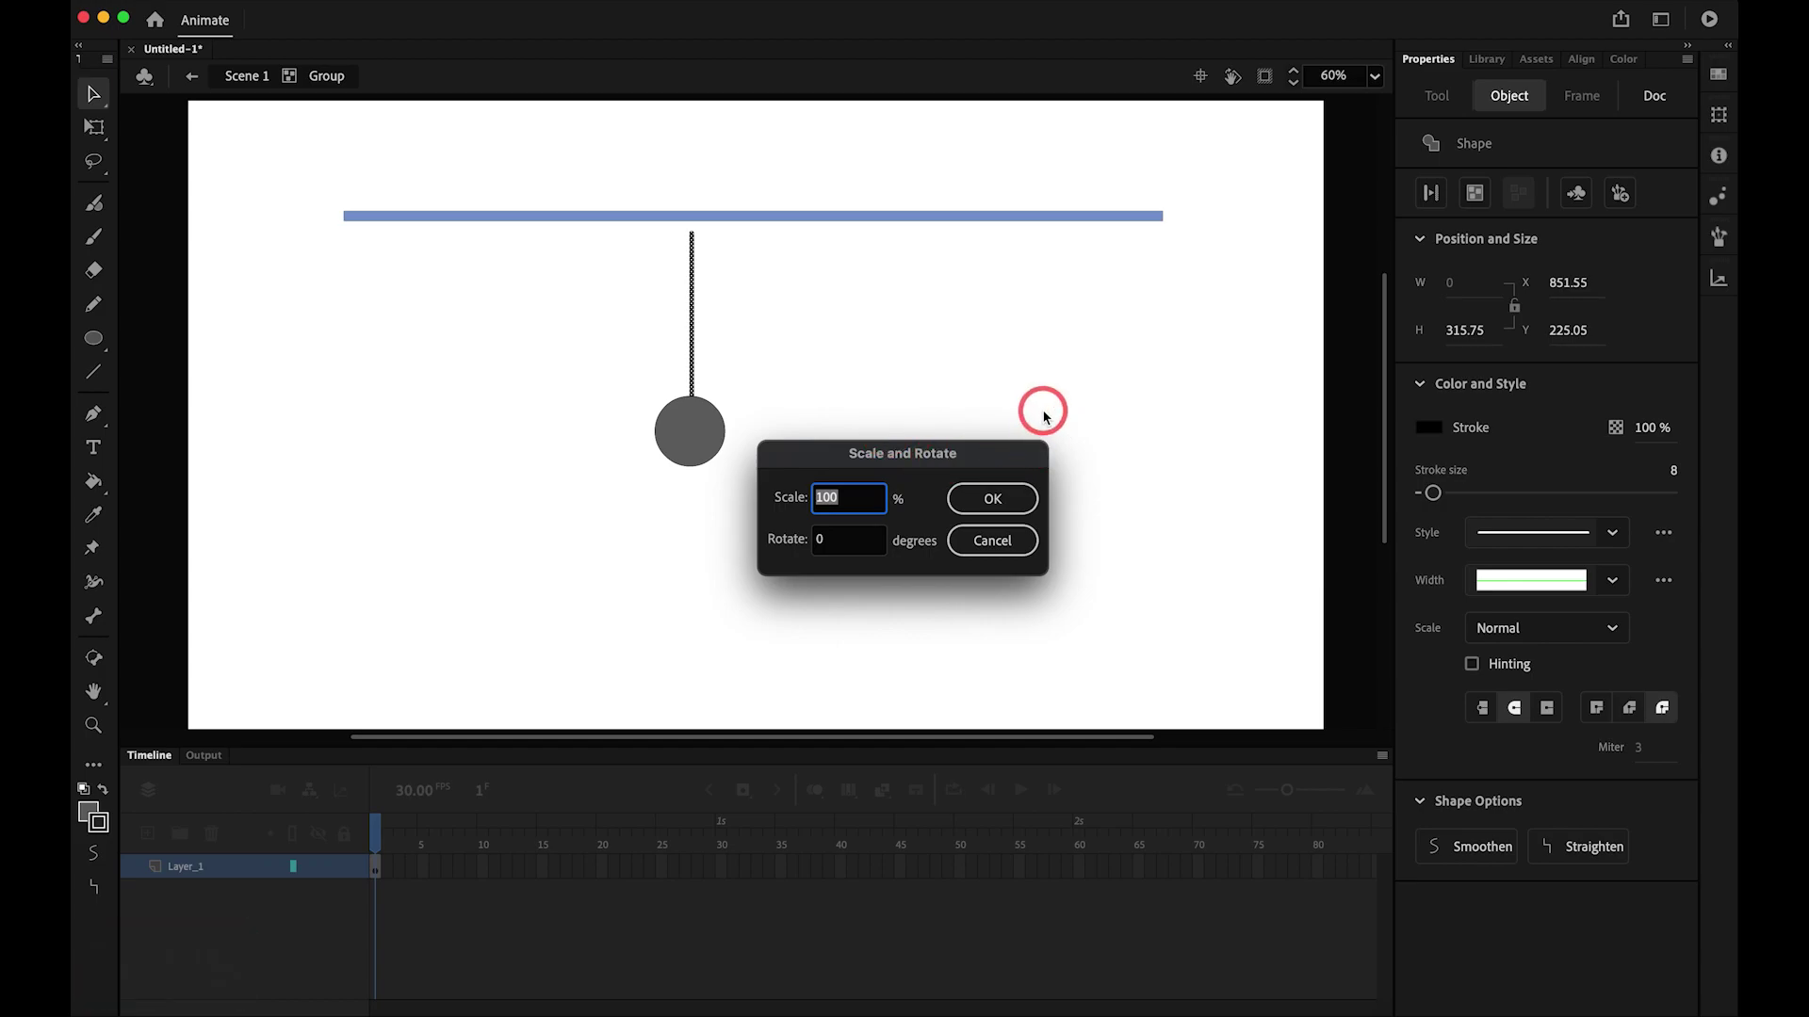
pyautogui.press('Return')
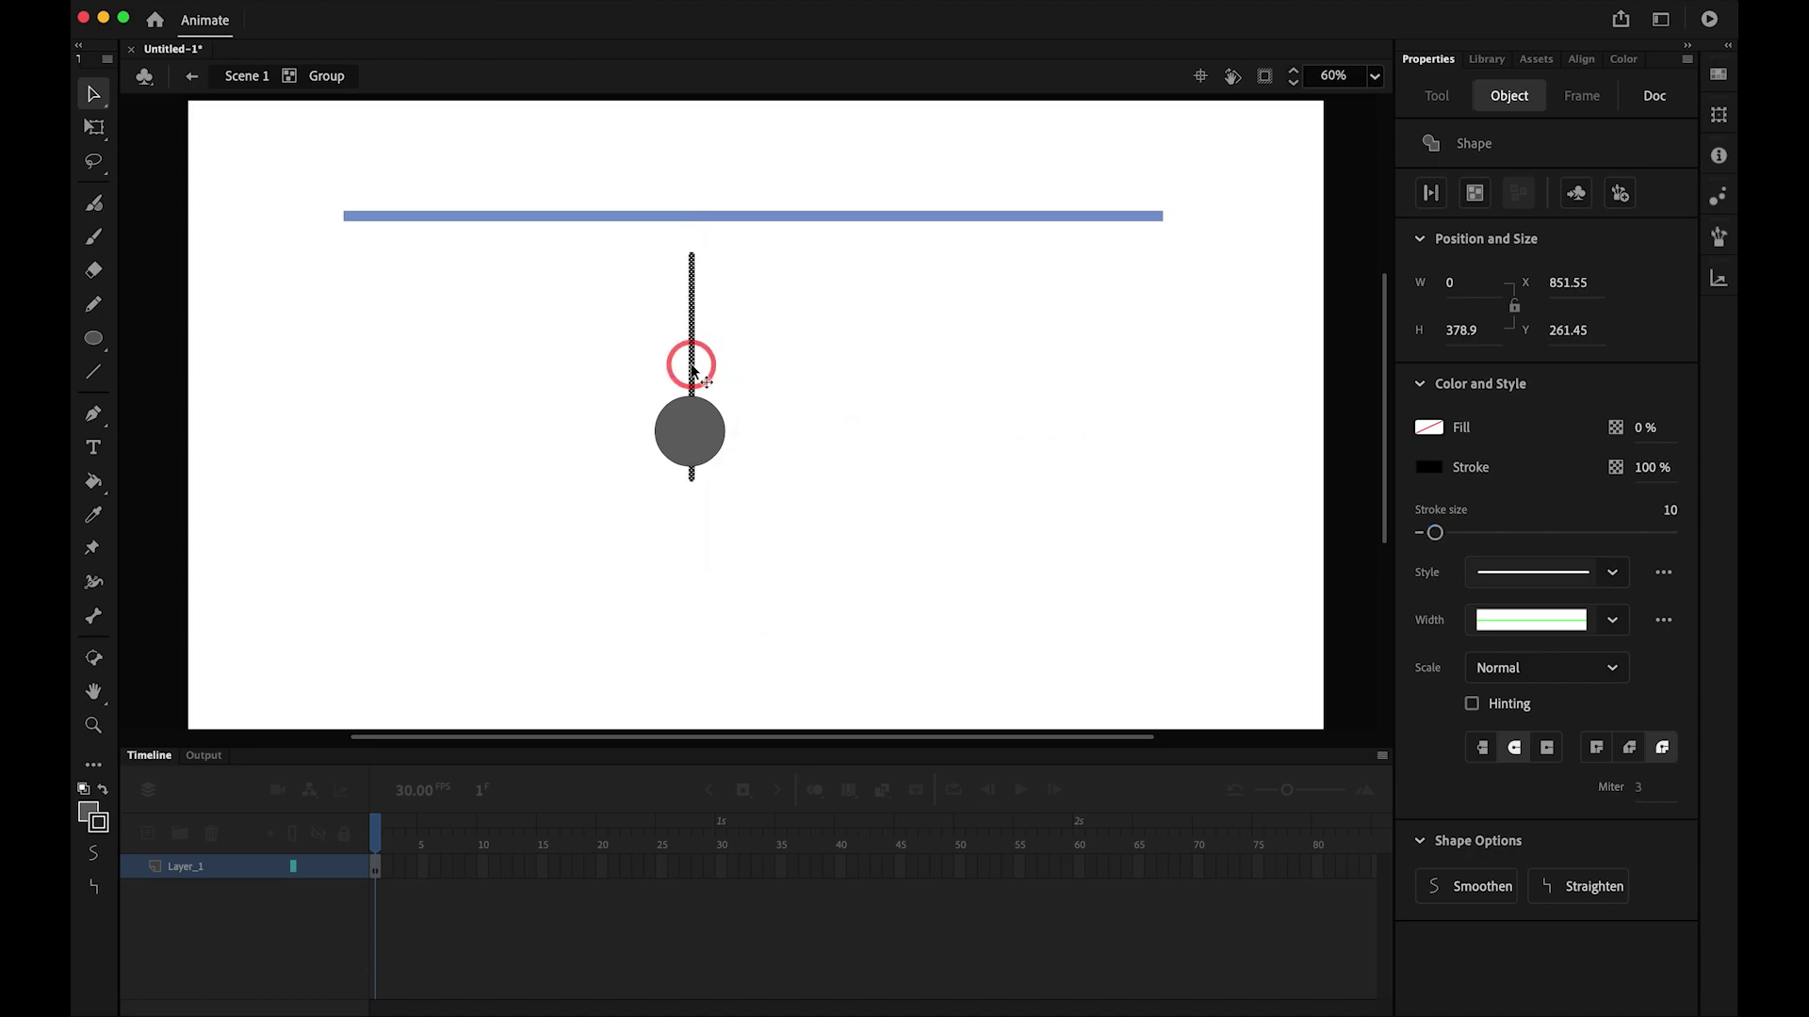
pyautogui.press('alt+super+s')
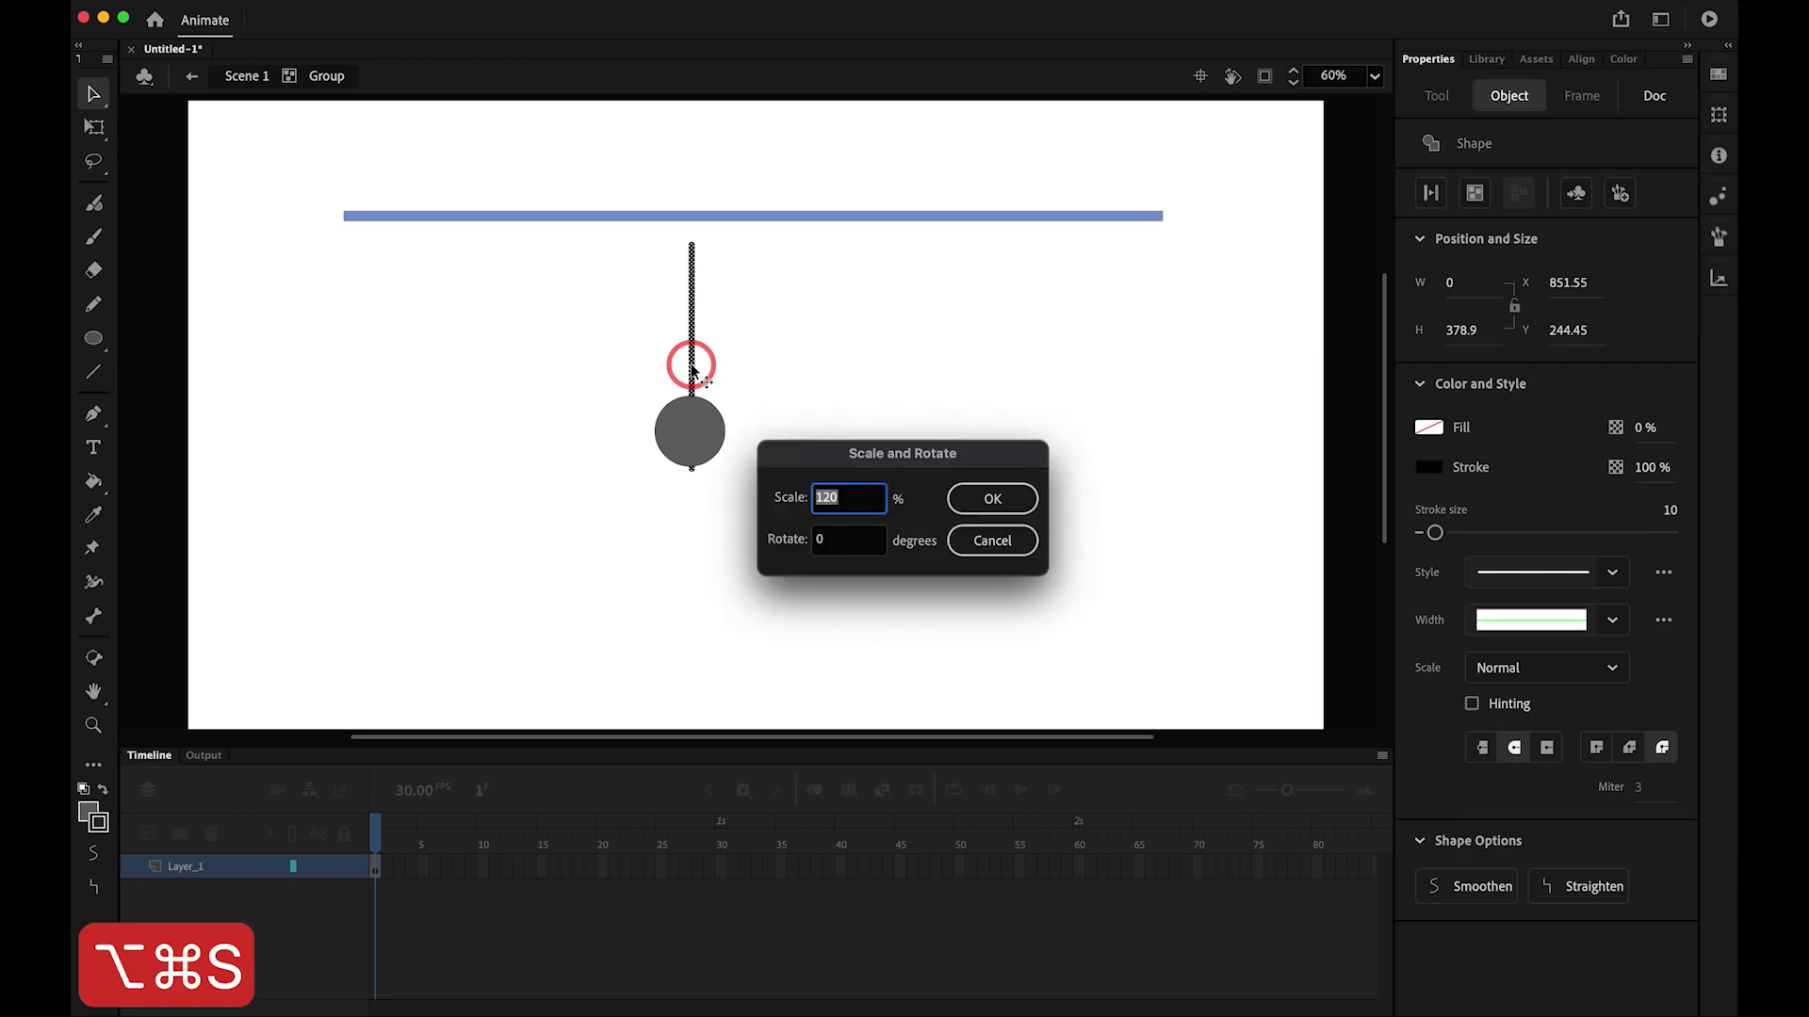
pyautogui.press('Return')
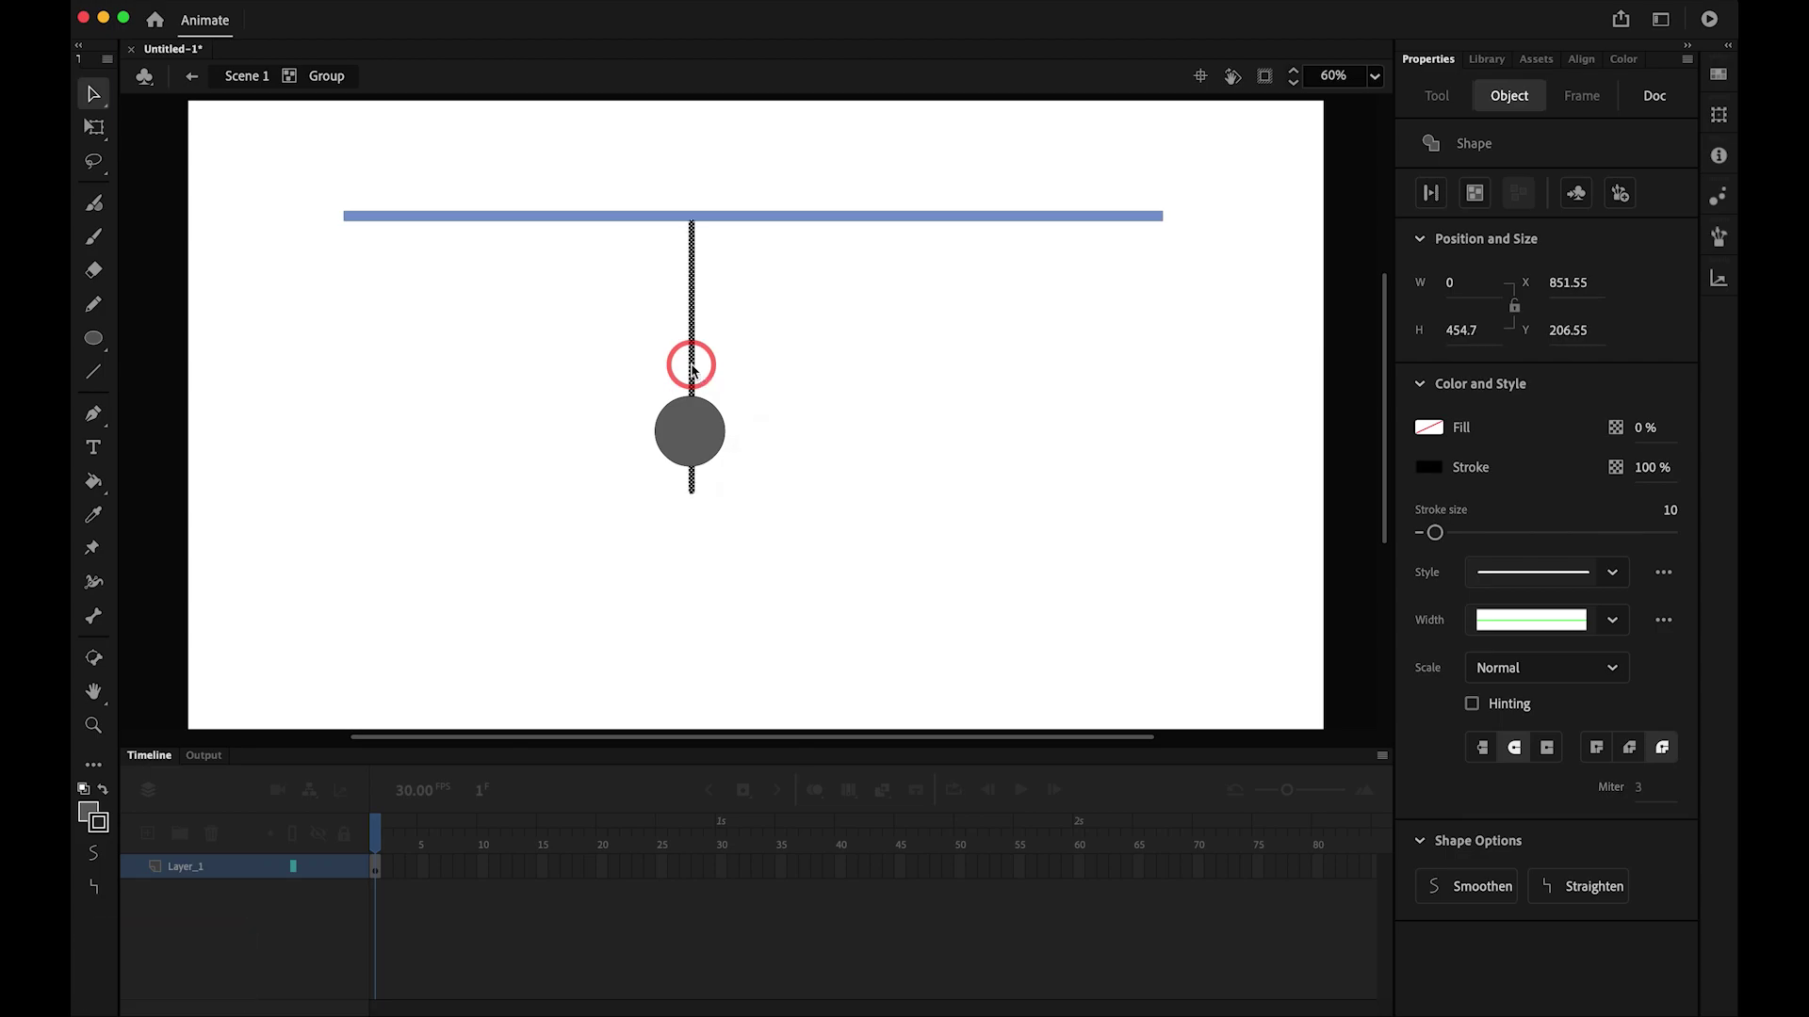
pyautogui.click(791, 339)
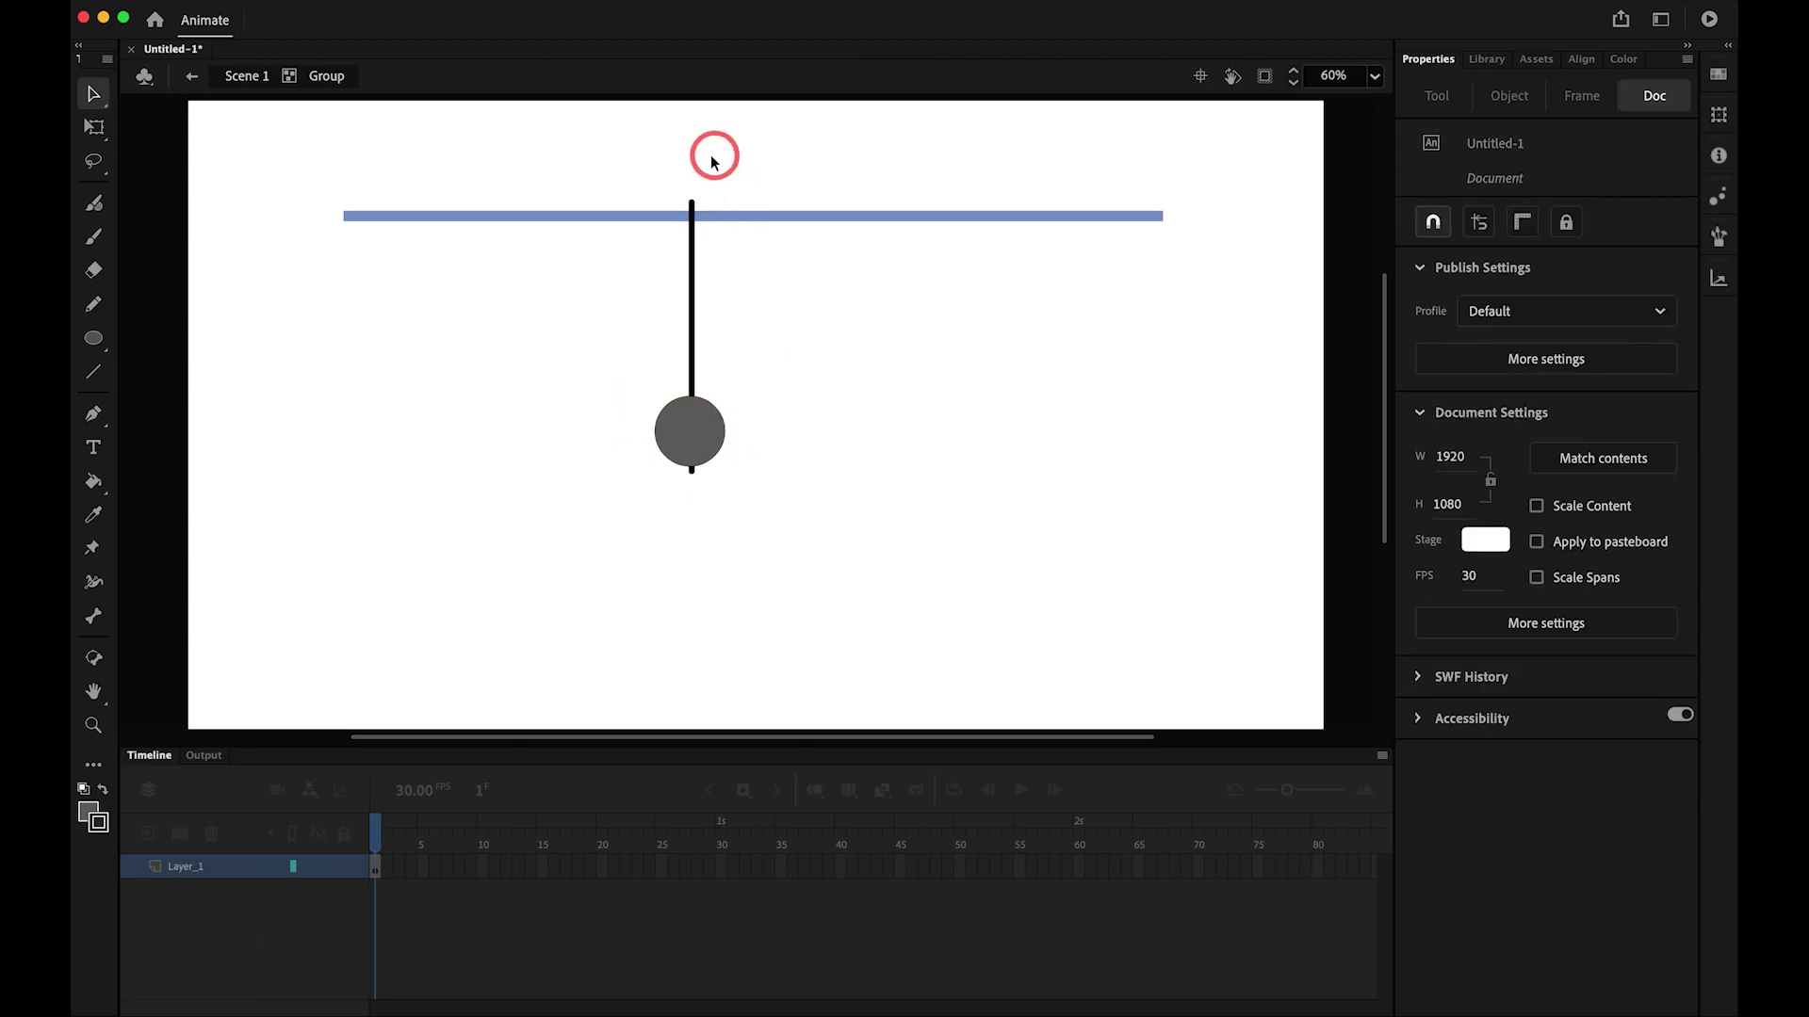
# - Align the line and the circle on their horizontal centers relative to each other, with Align to stage turned off
pyautogui.press('super+a')
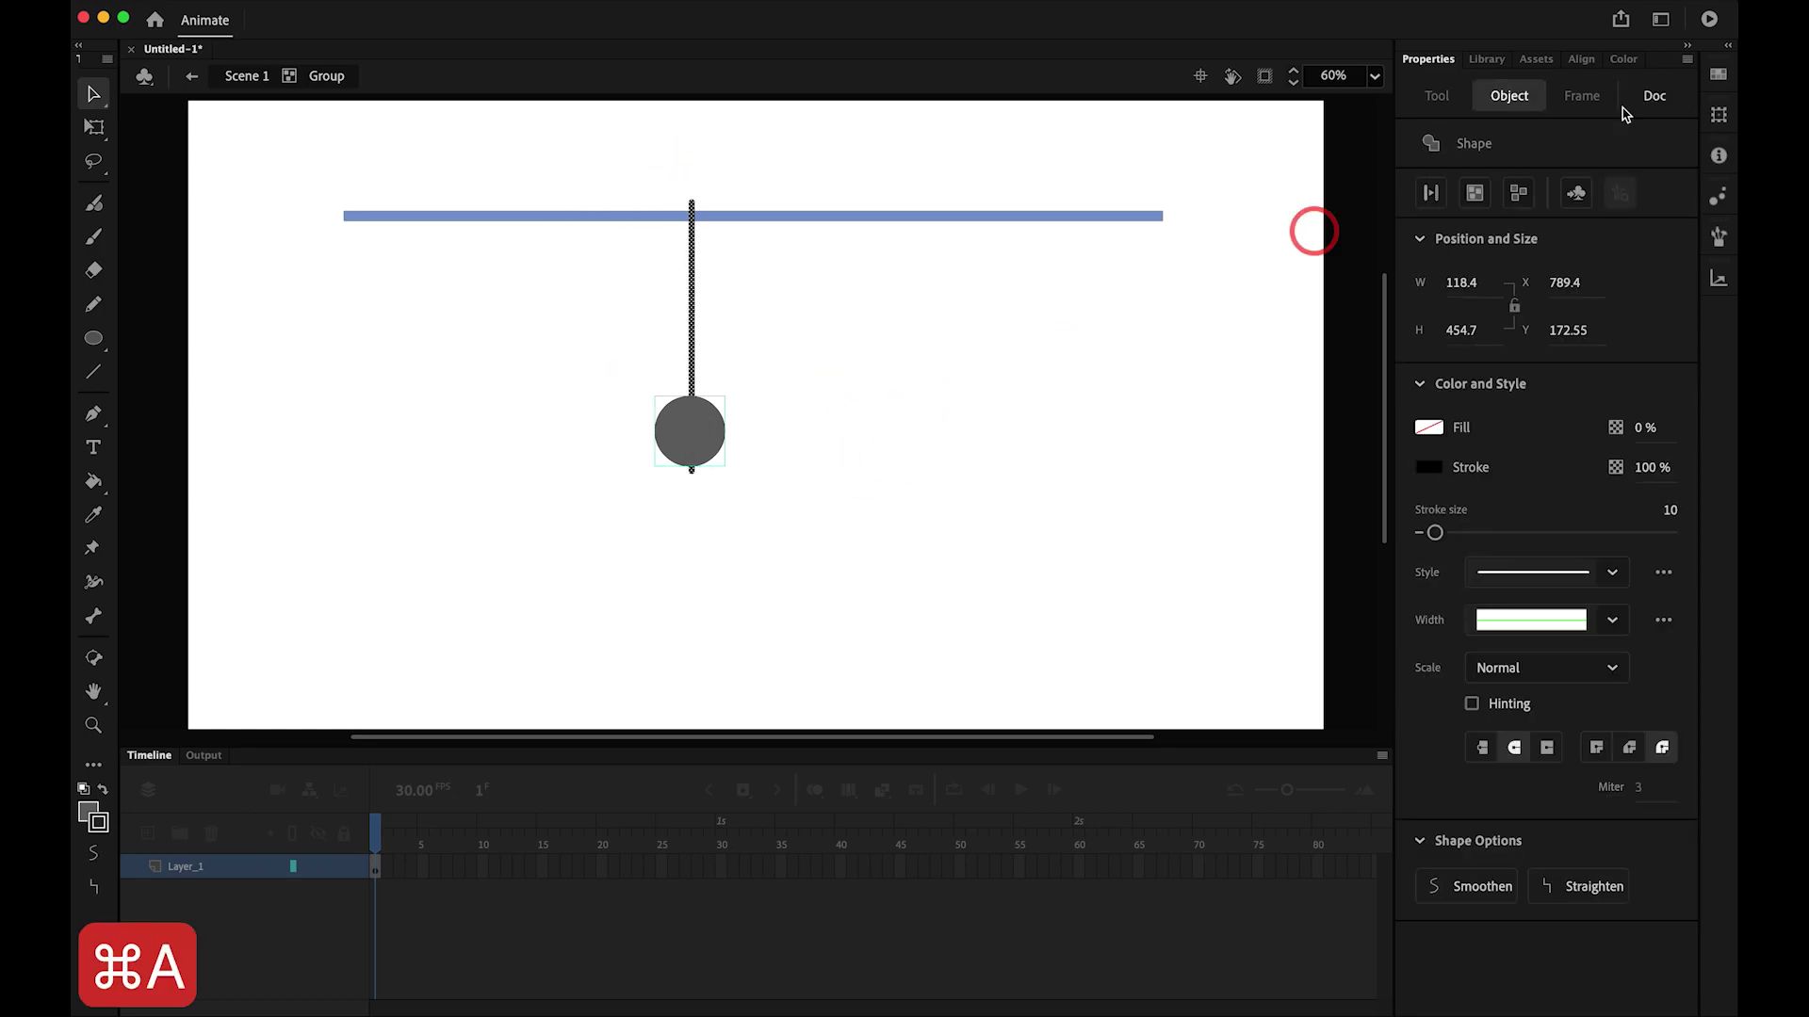
pyautogui.click(1581, 64)
pyautogui.click(1441, 239)
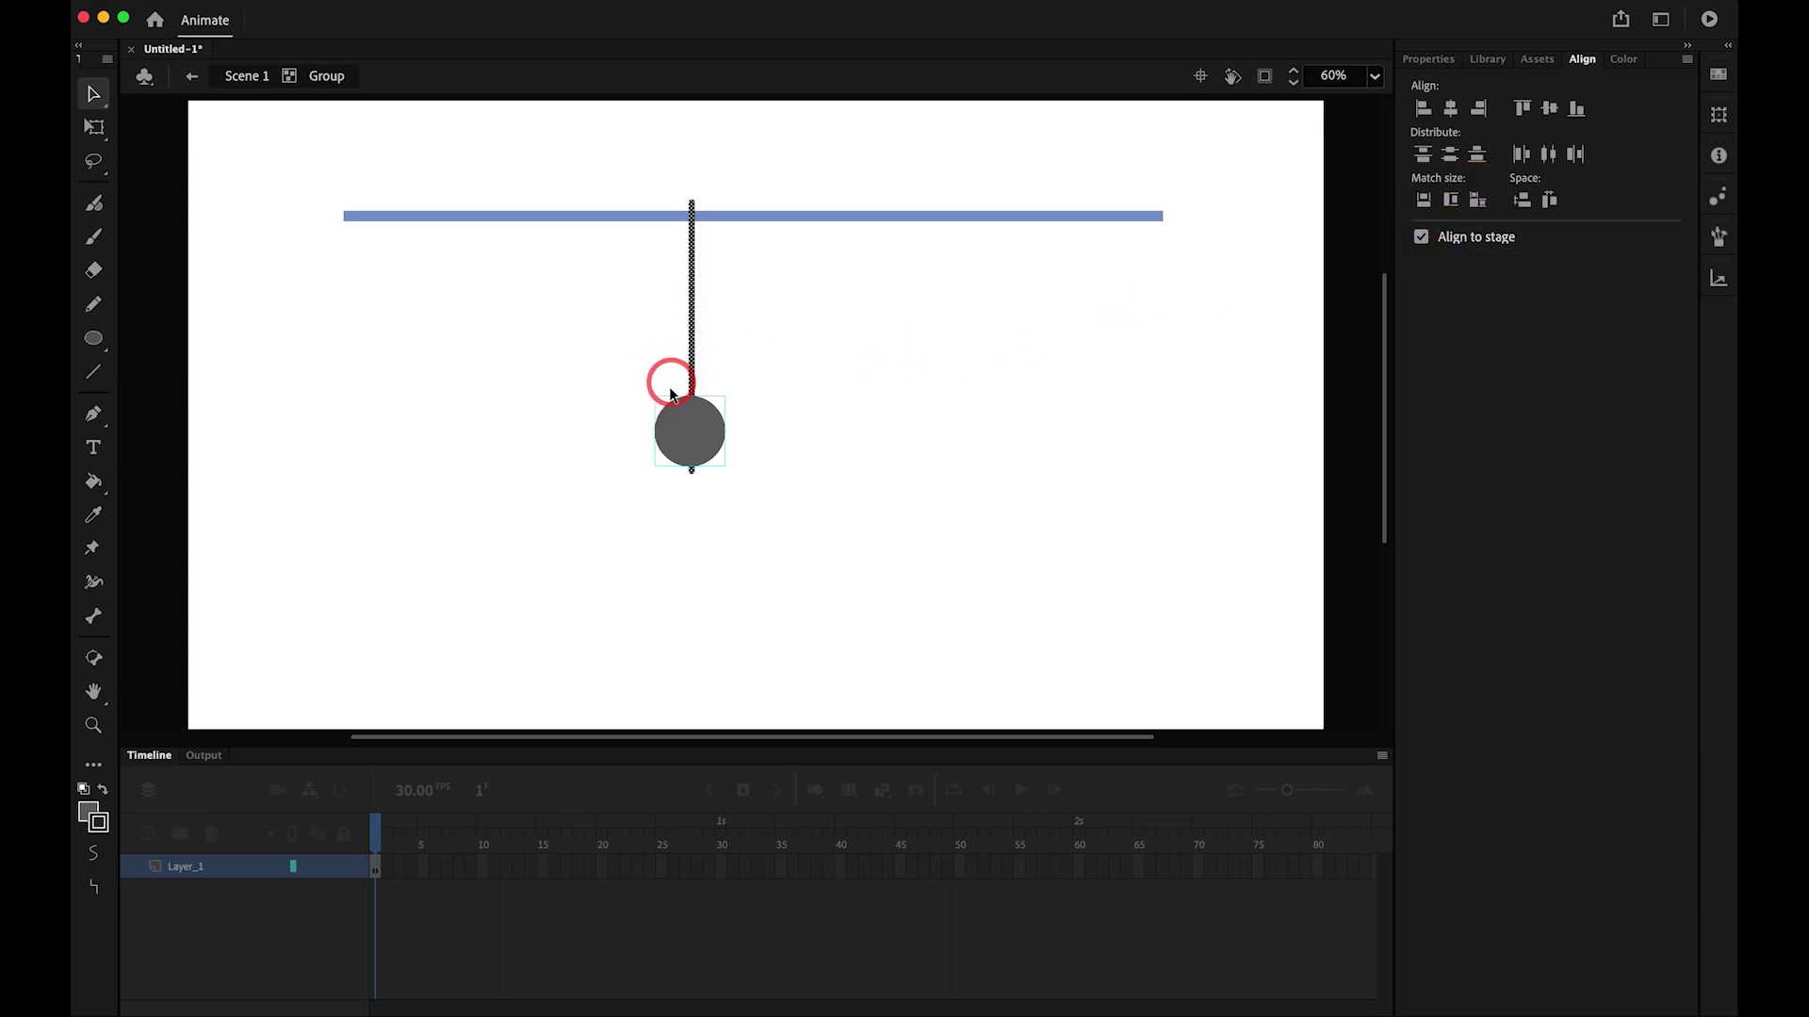
pyautogui.click(1422, 238)
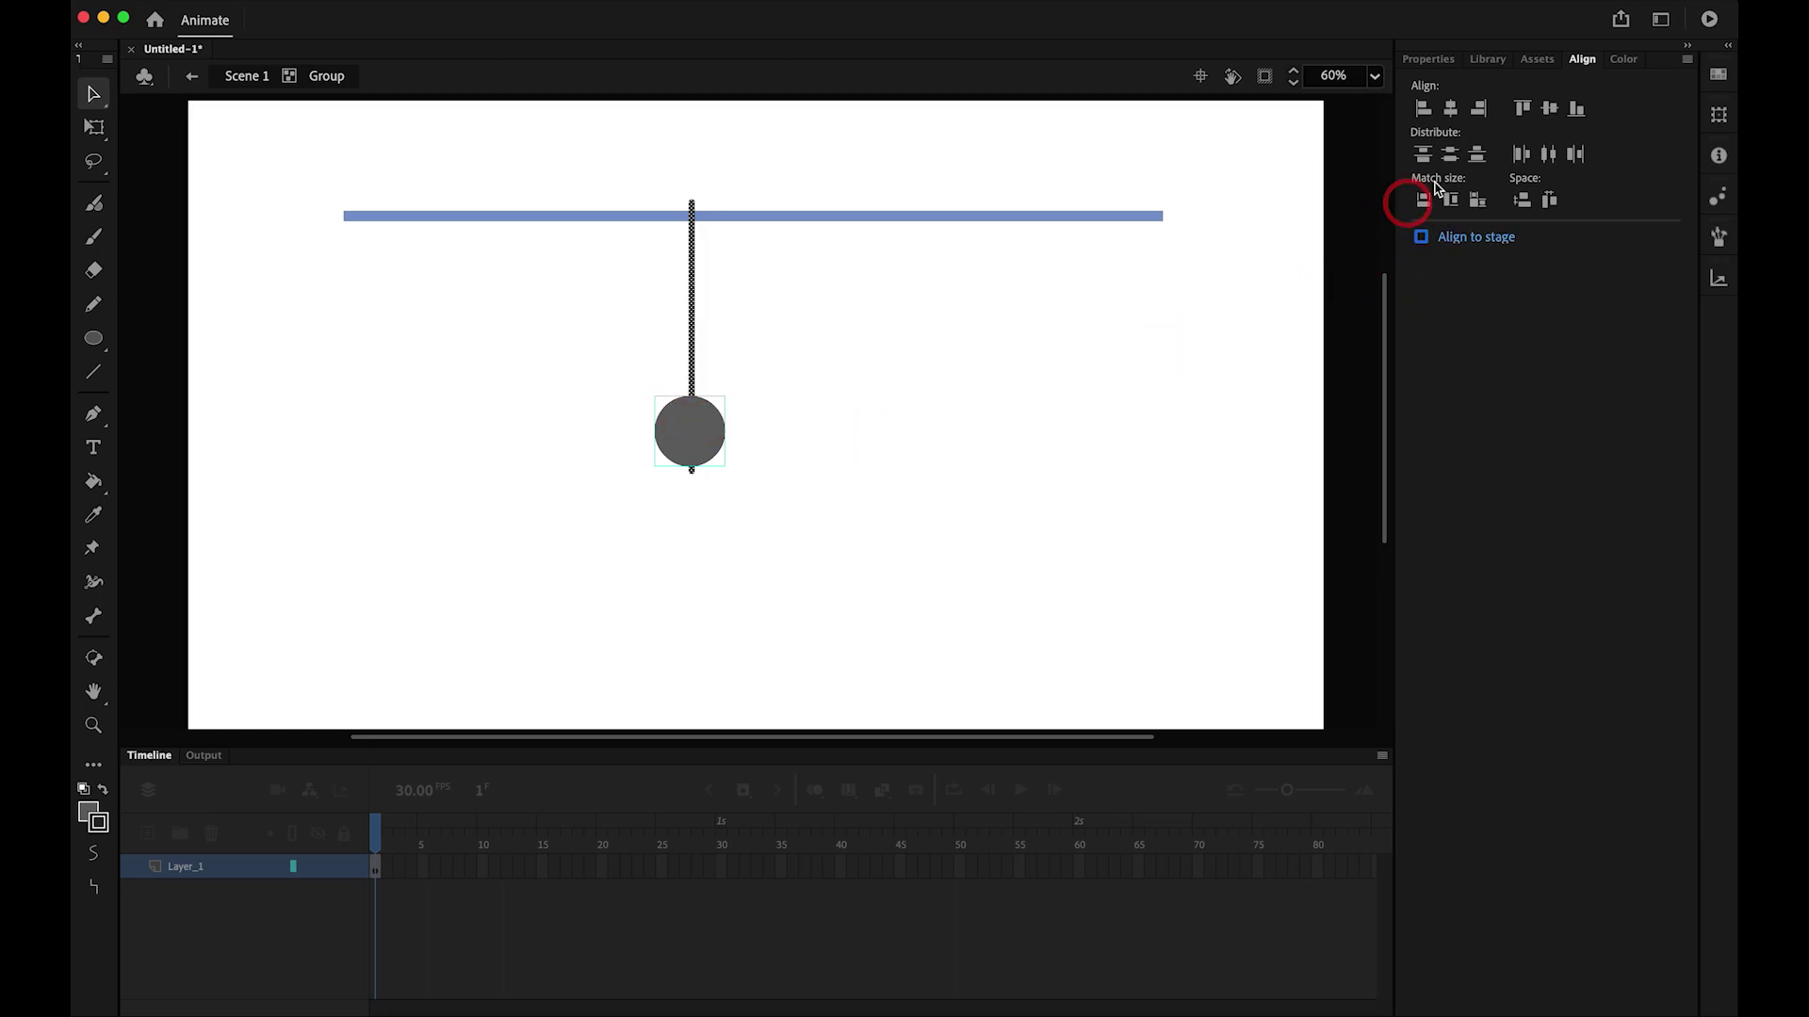
pyautogui.click(1451, 109)
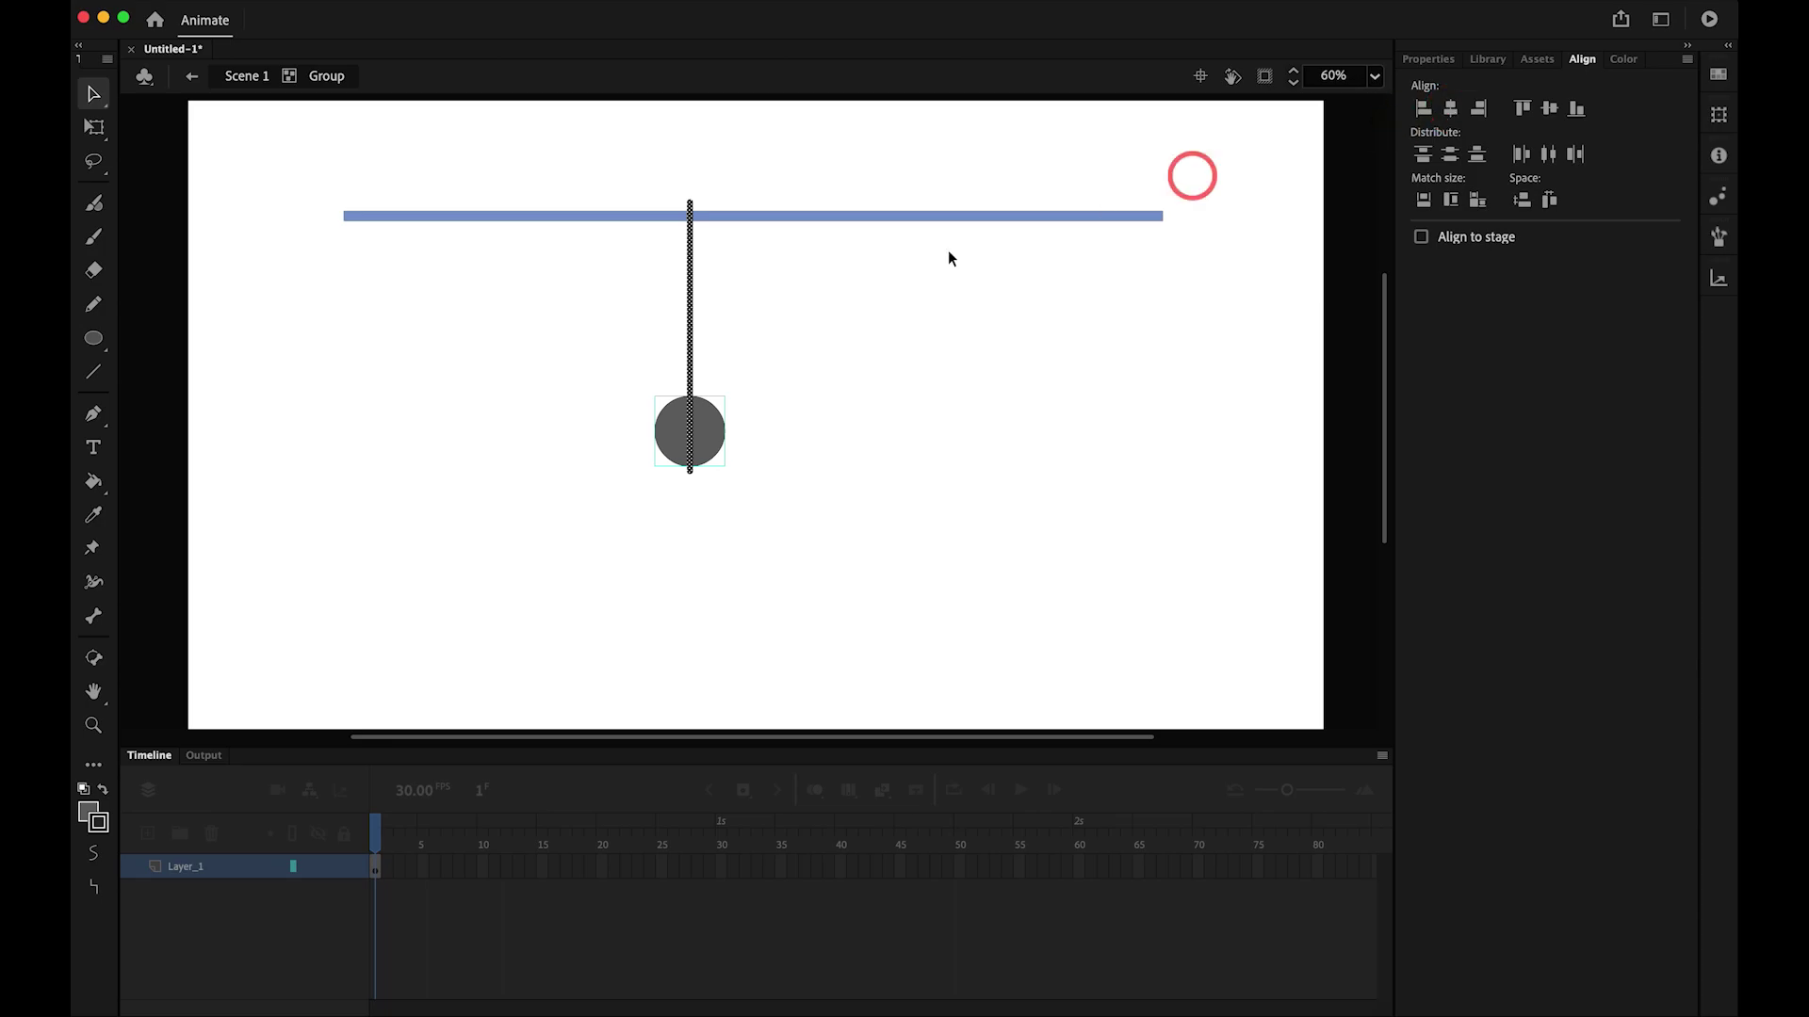
pyautogui.click(821, 465)
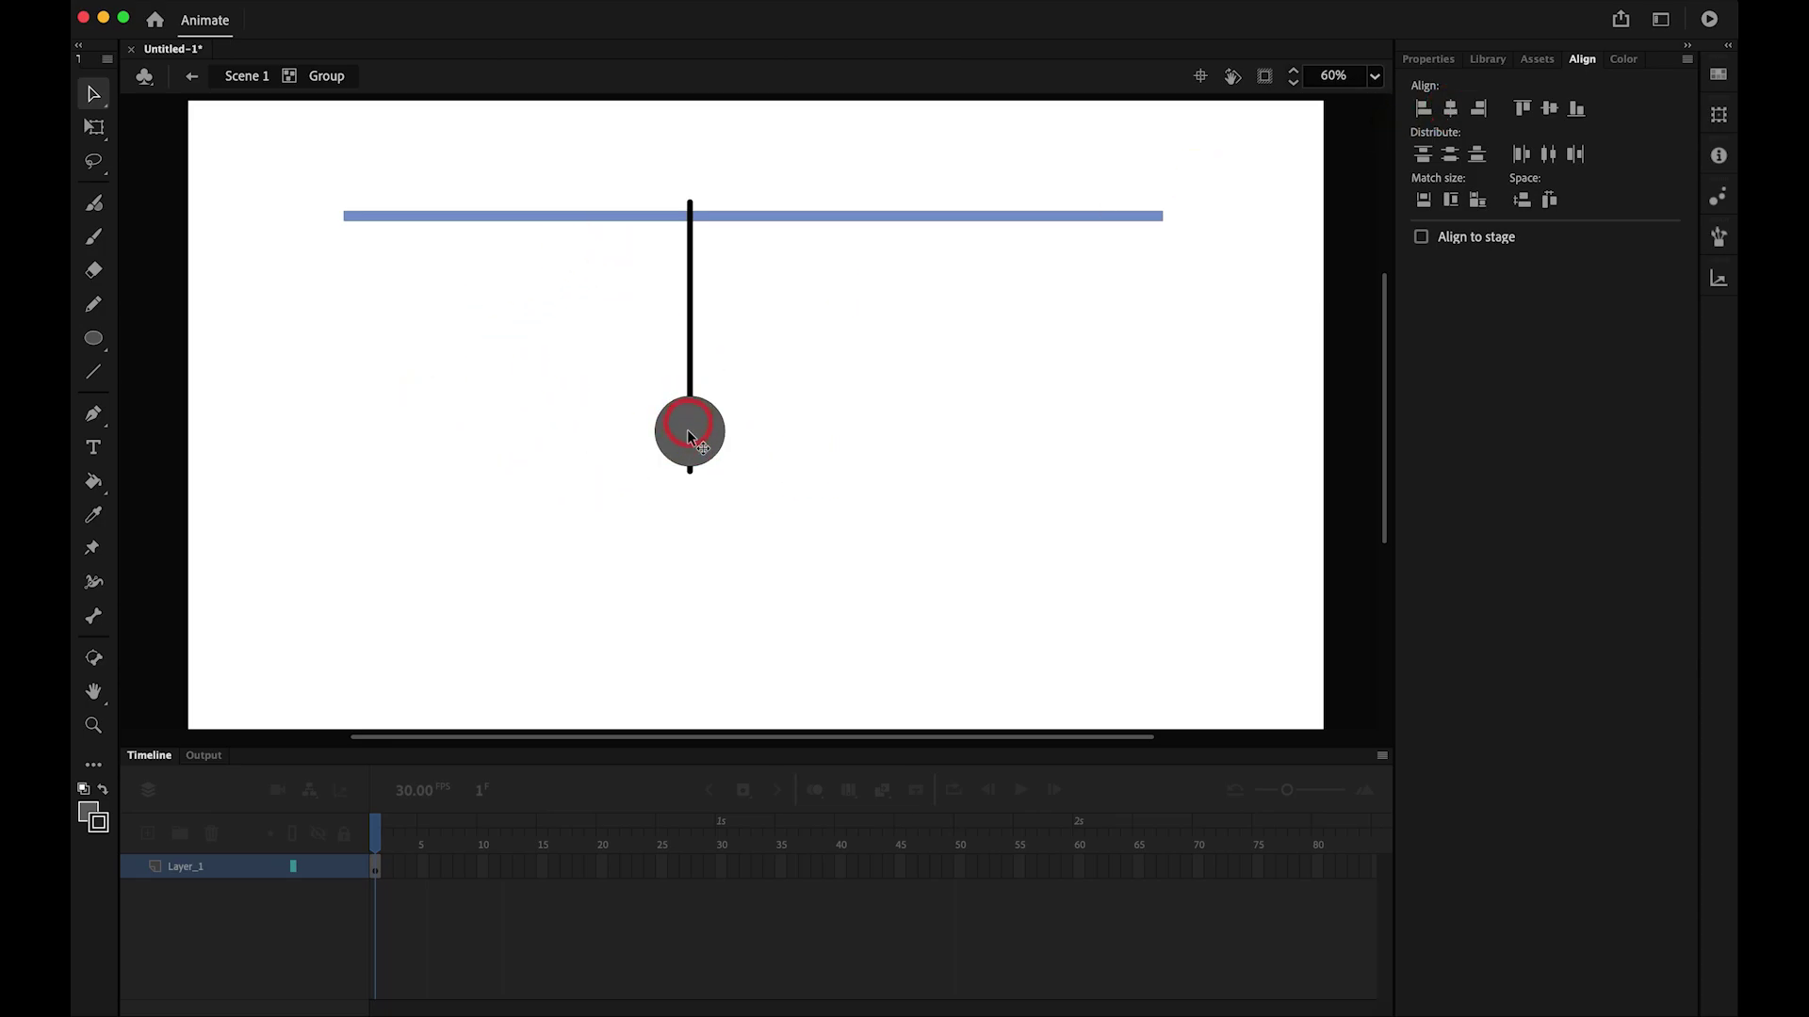
# - Leave the group and center the pendulum and the bar horizontally on the stage, with Align to stage turned on
pyautogui.doubleClick(582, 405)
pyautogui.click(678, 436)
pyautogui.click(1422, 237)
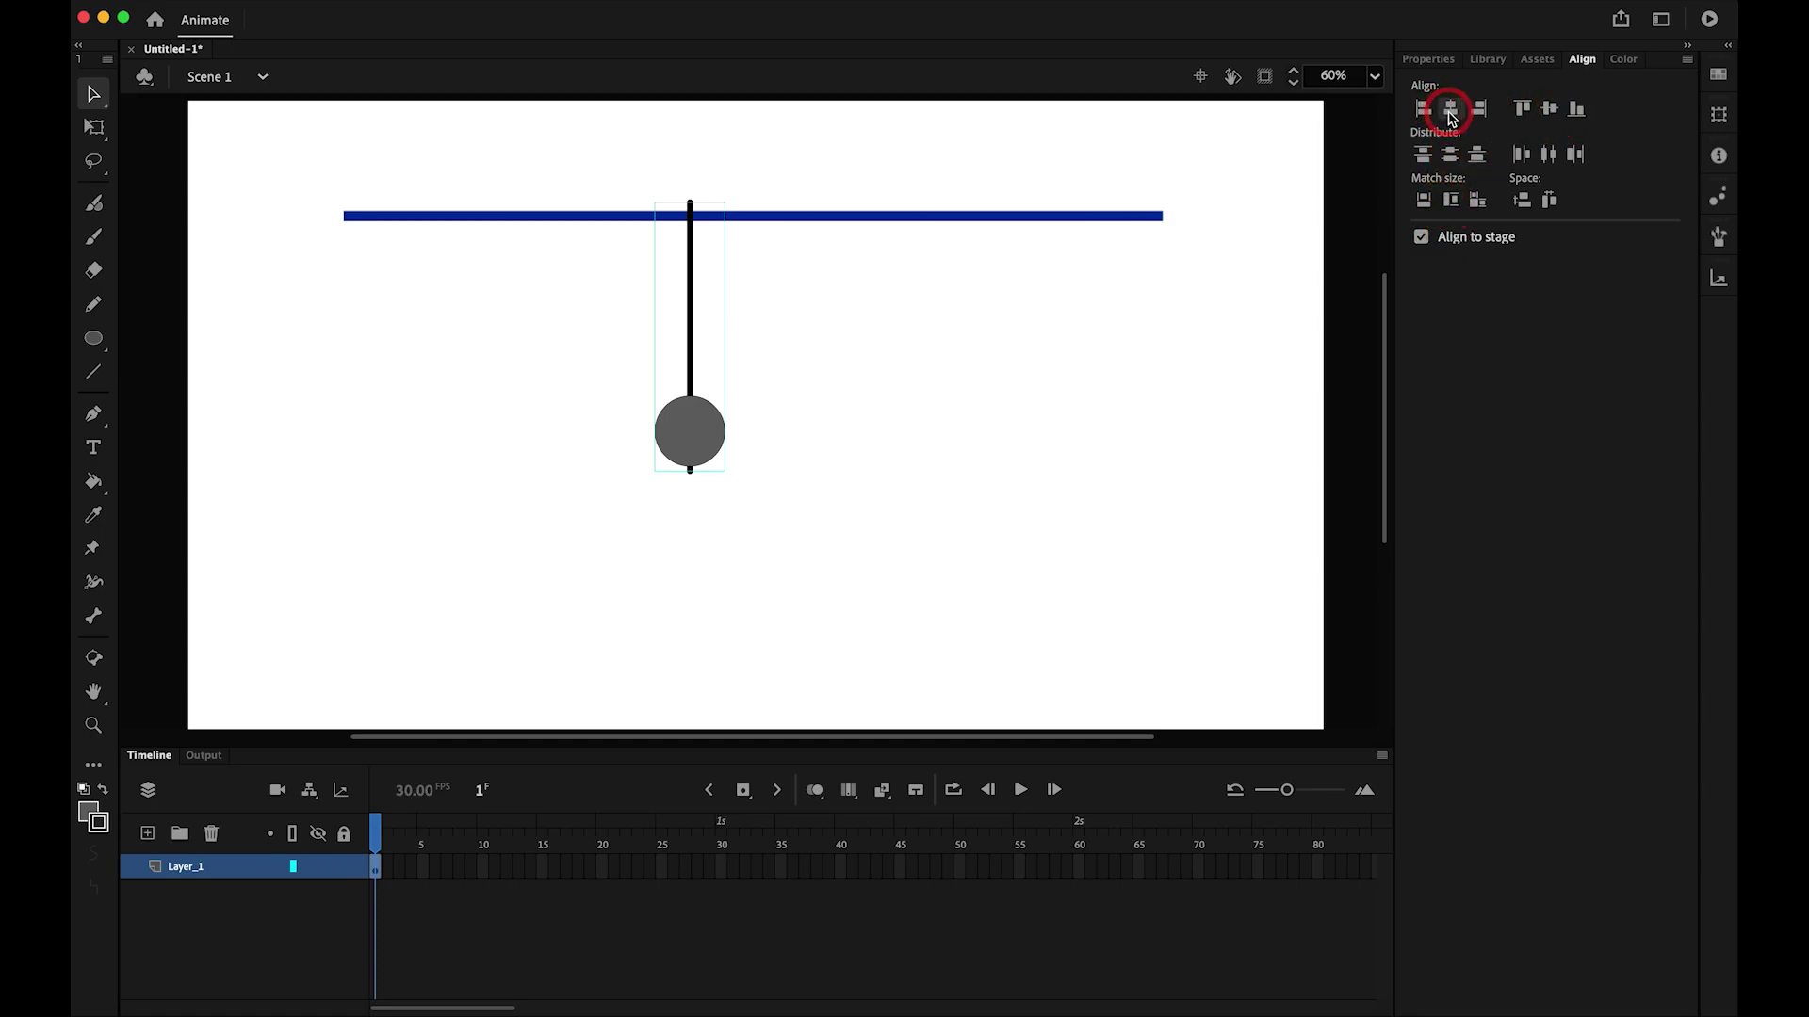
pyautogui.click(1450, 111)
# - Move the blue bar up until it meets the upper end of the pendulum's line
pyautogui.click(1055, 218)
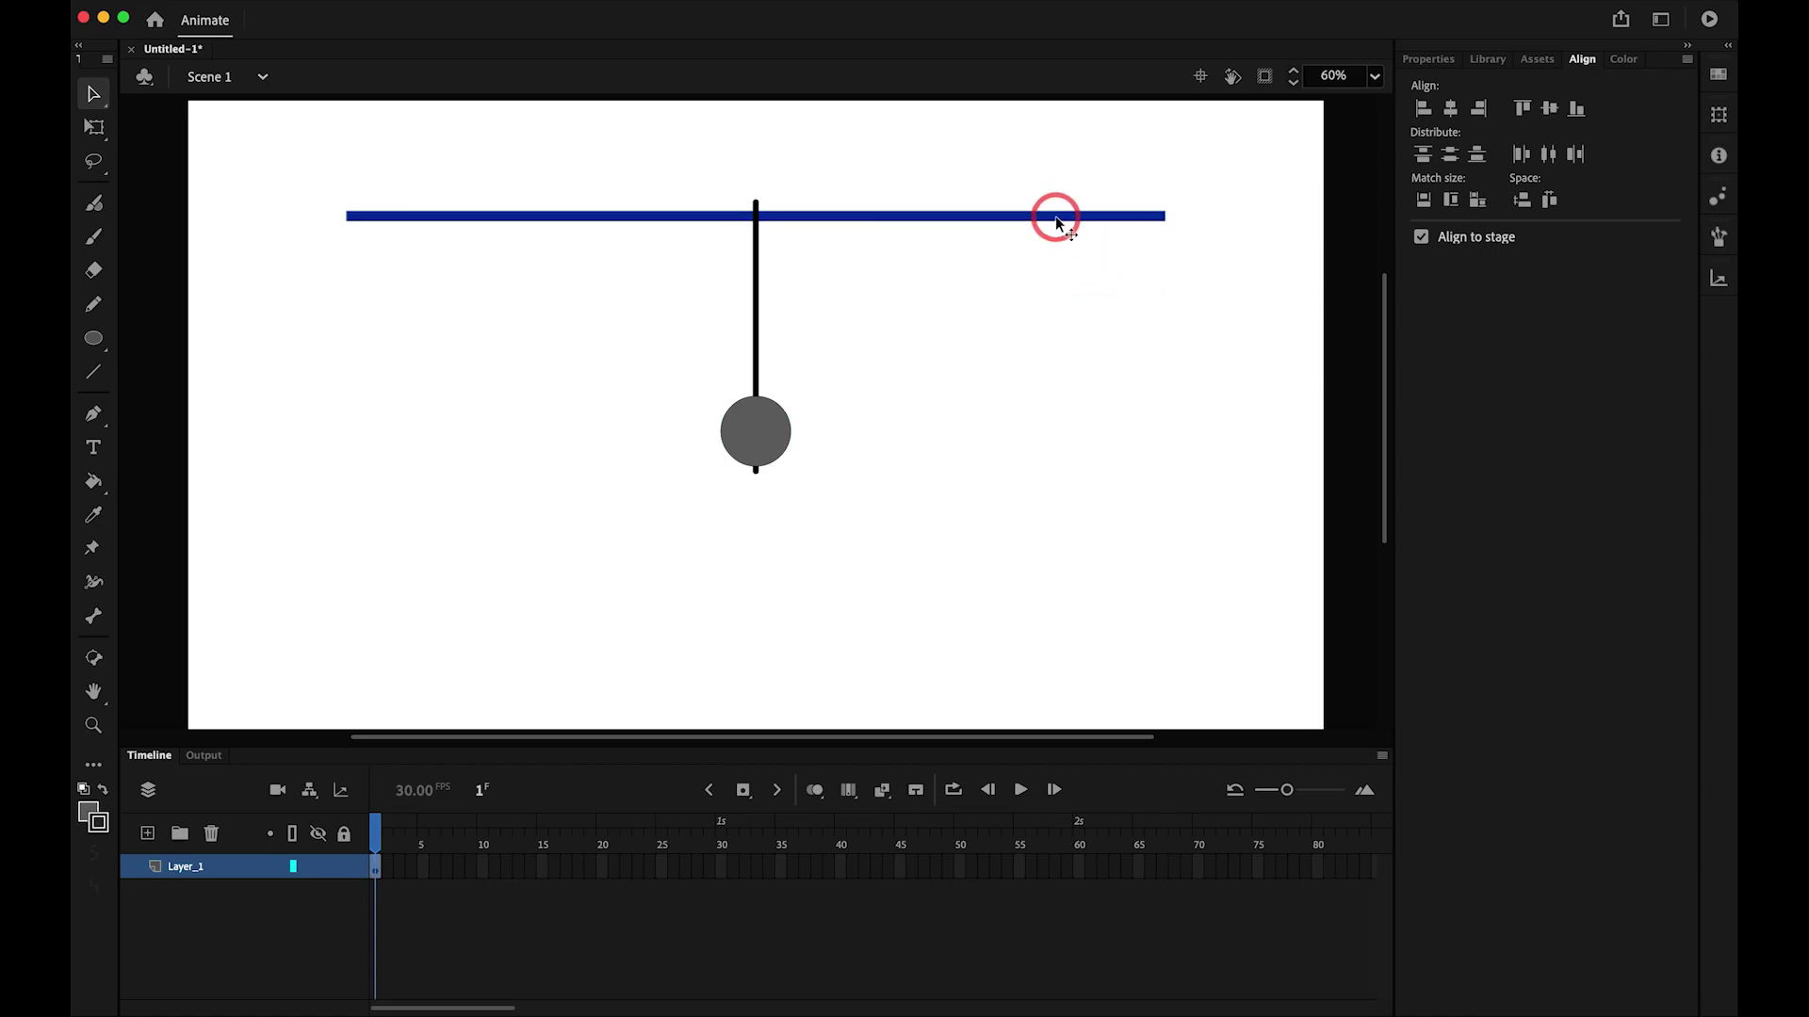
pyautogui.hotkey('shift', 'Up')
pyautogui.hotkey('shift', 'Up')
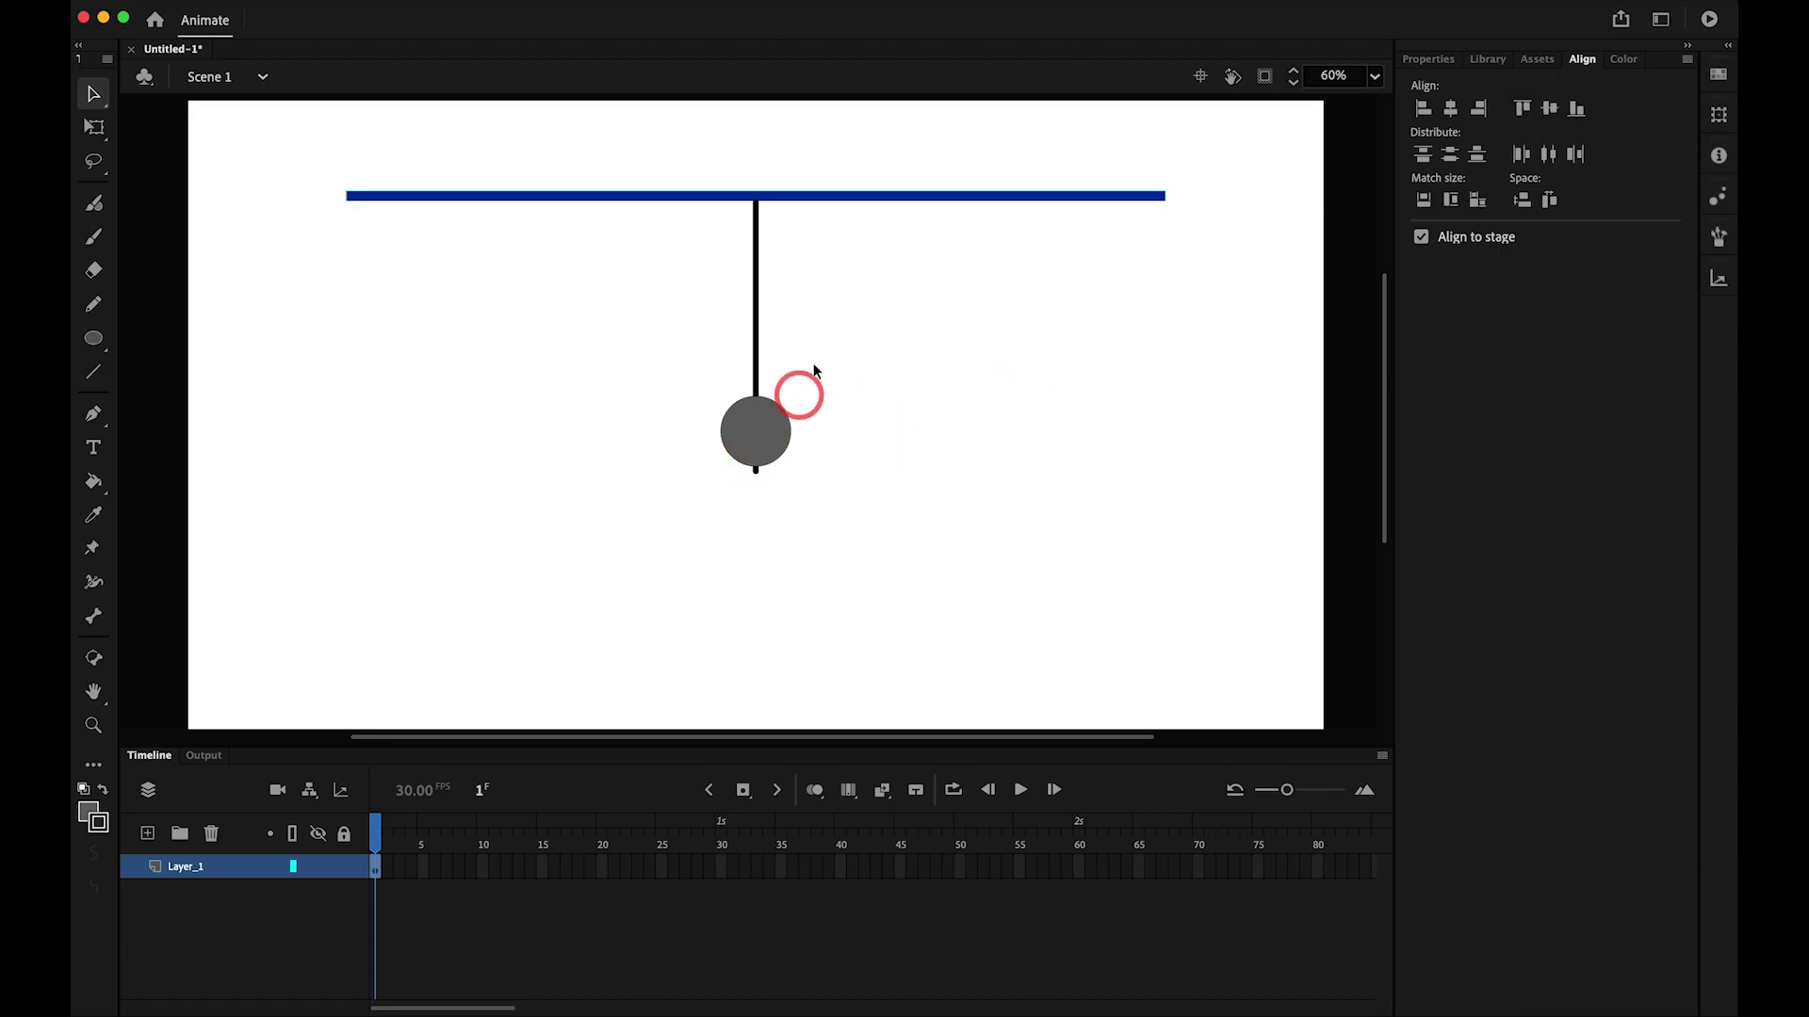
pyautogui.click(864, 357)
# - Convert the bar and the pendulum together into a Graphic symbol named Main and open the symbol for editing
pyautogui.moveTo(650, 166); pyautogui.dragTo(854, 473)
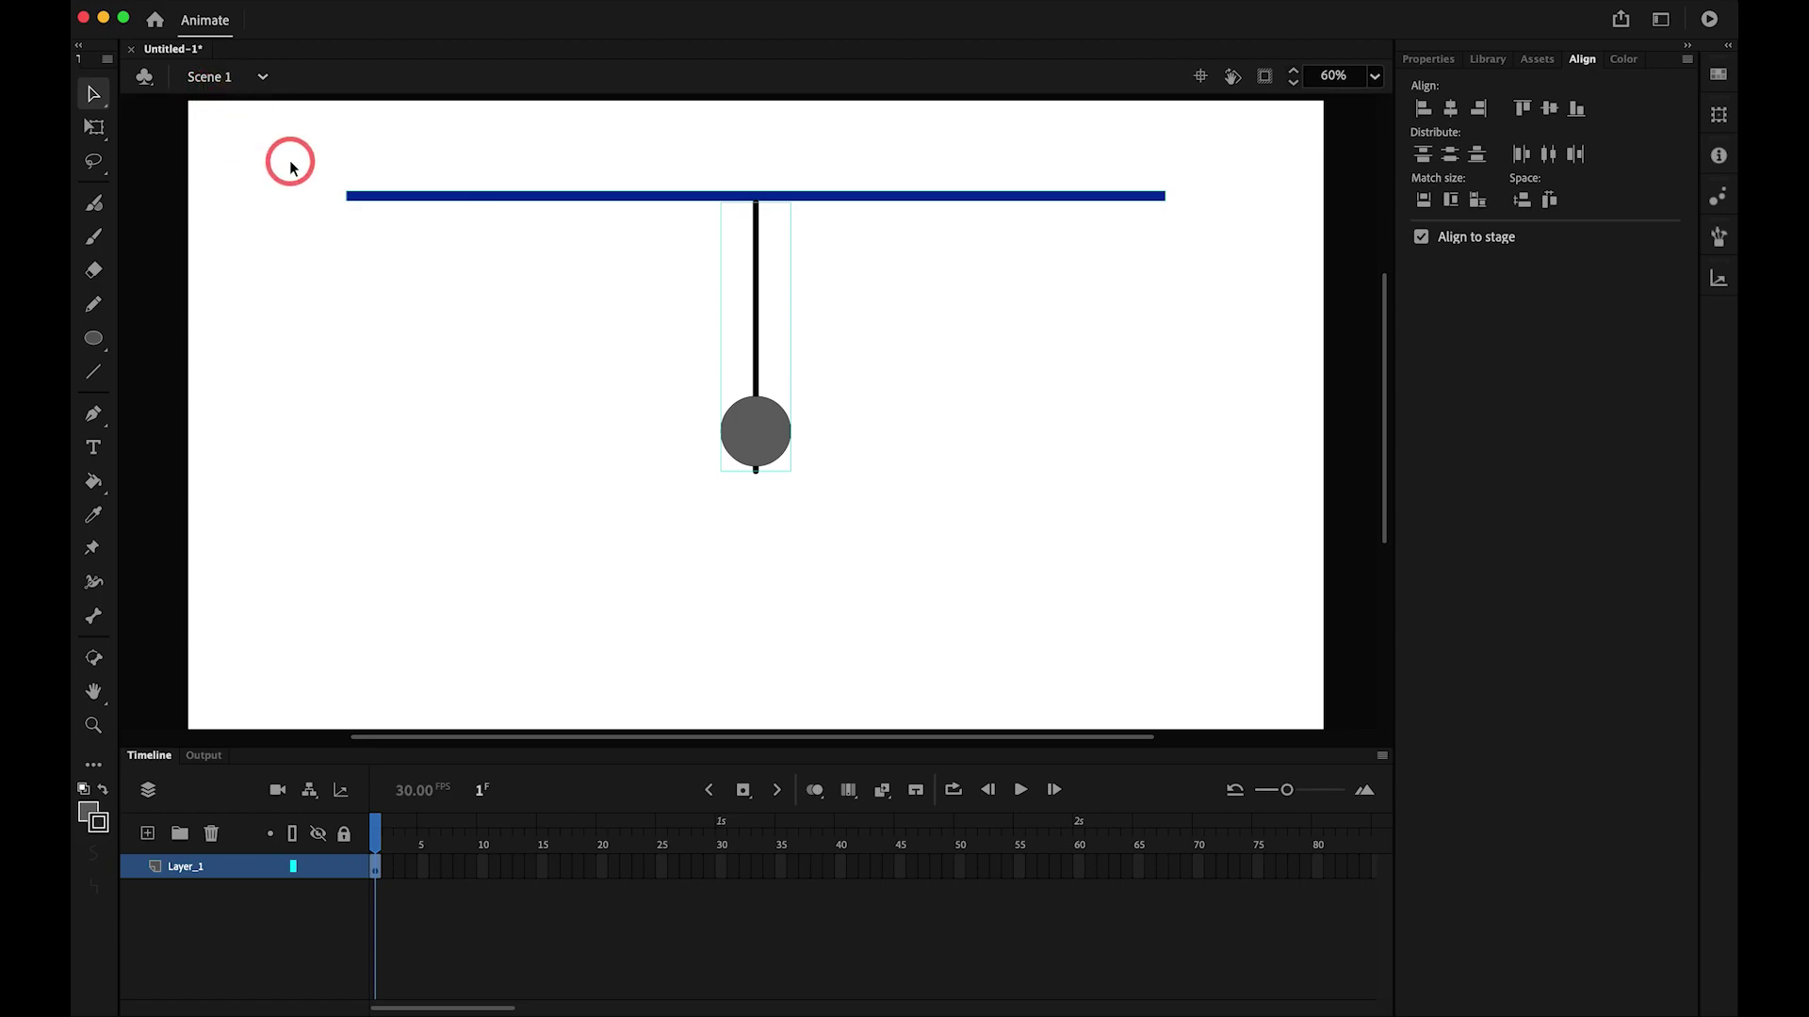
pyautogui.press('F8')
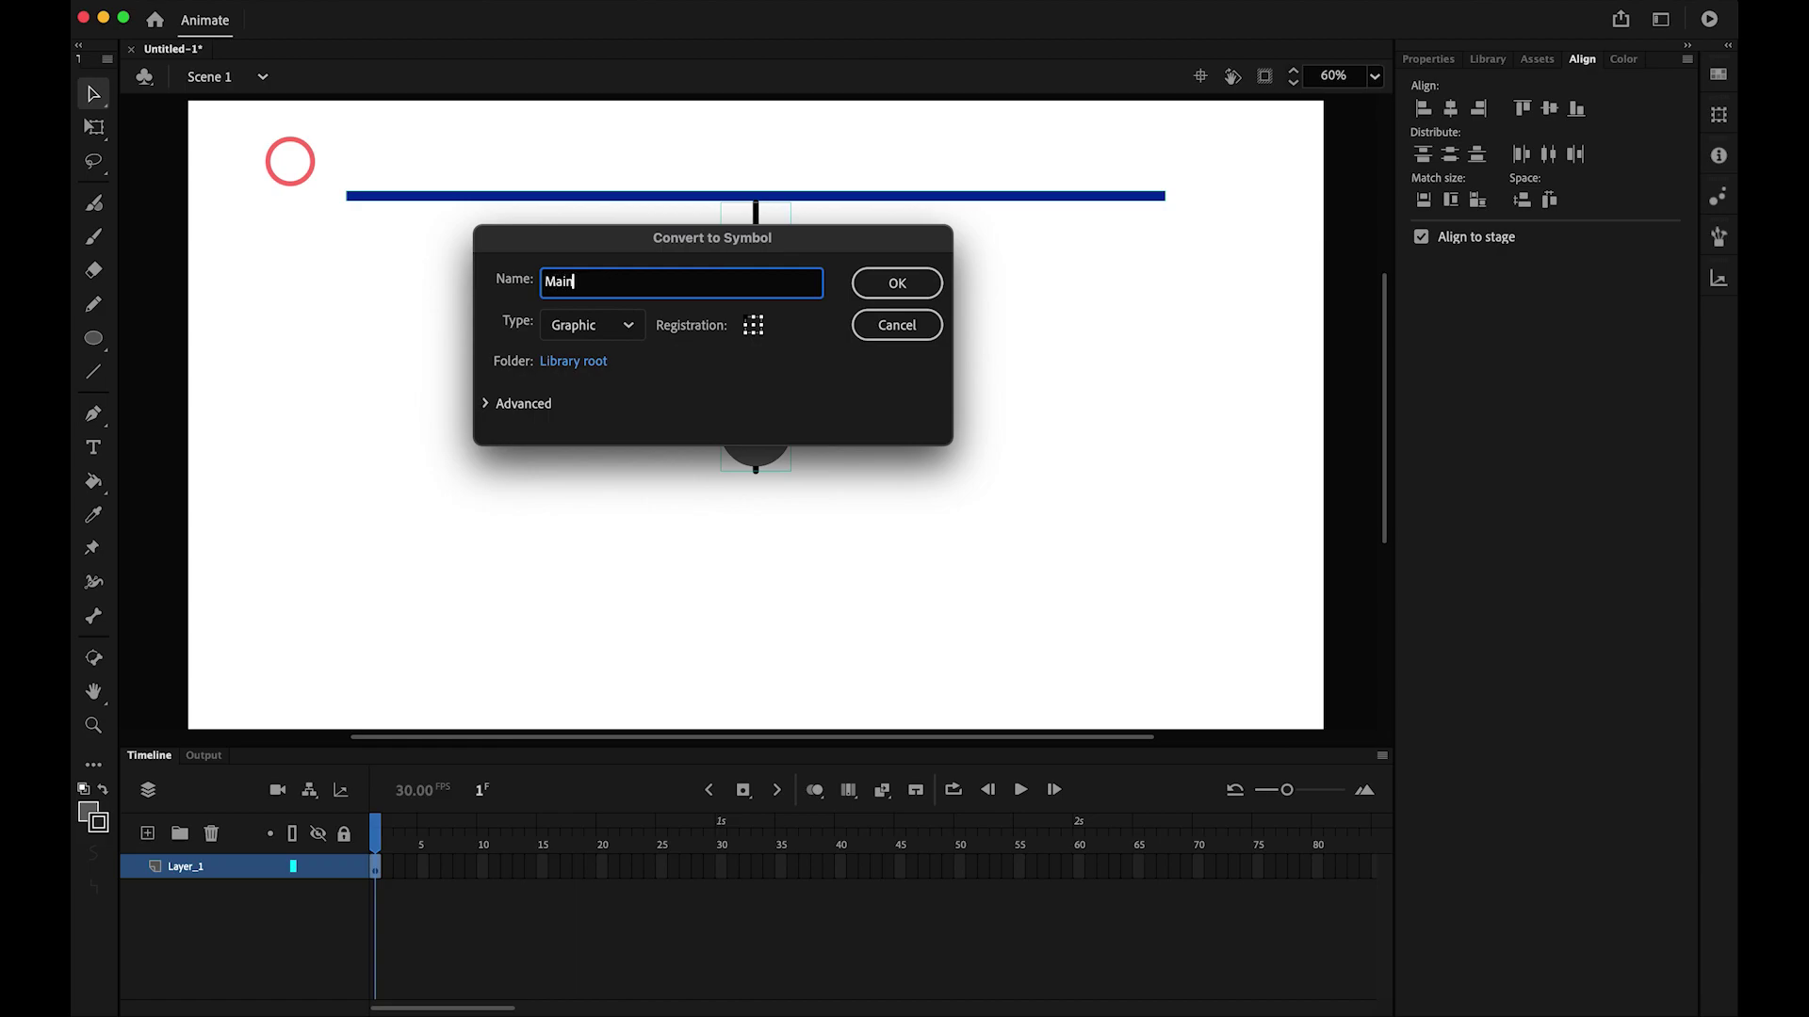
pyautogui.press('Return')
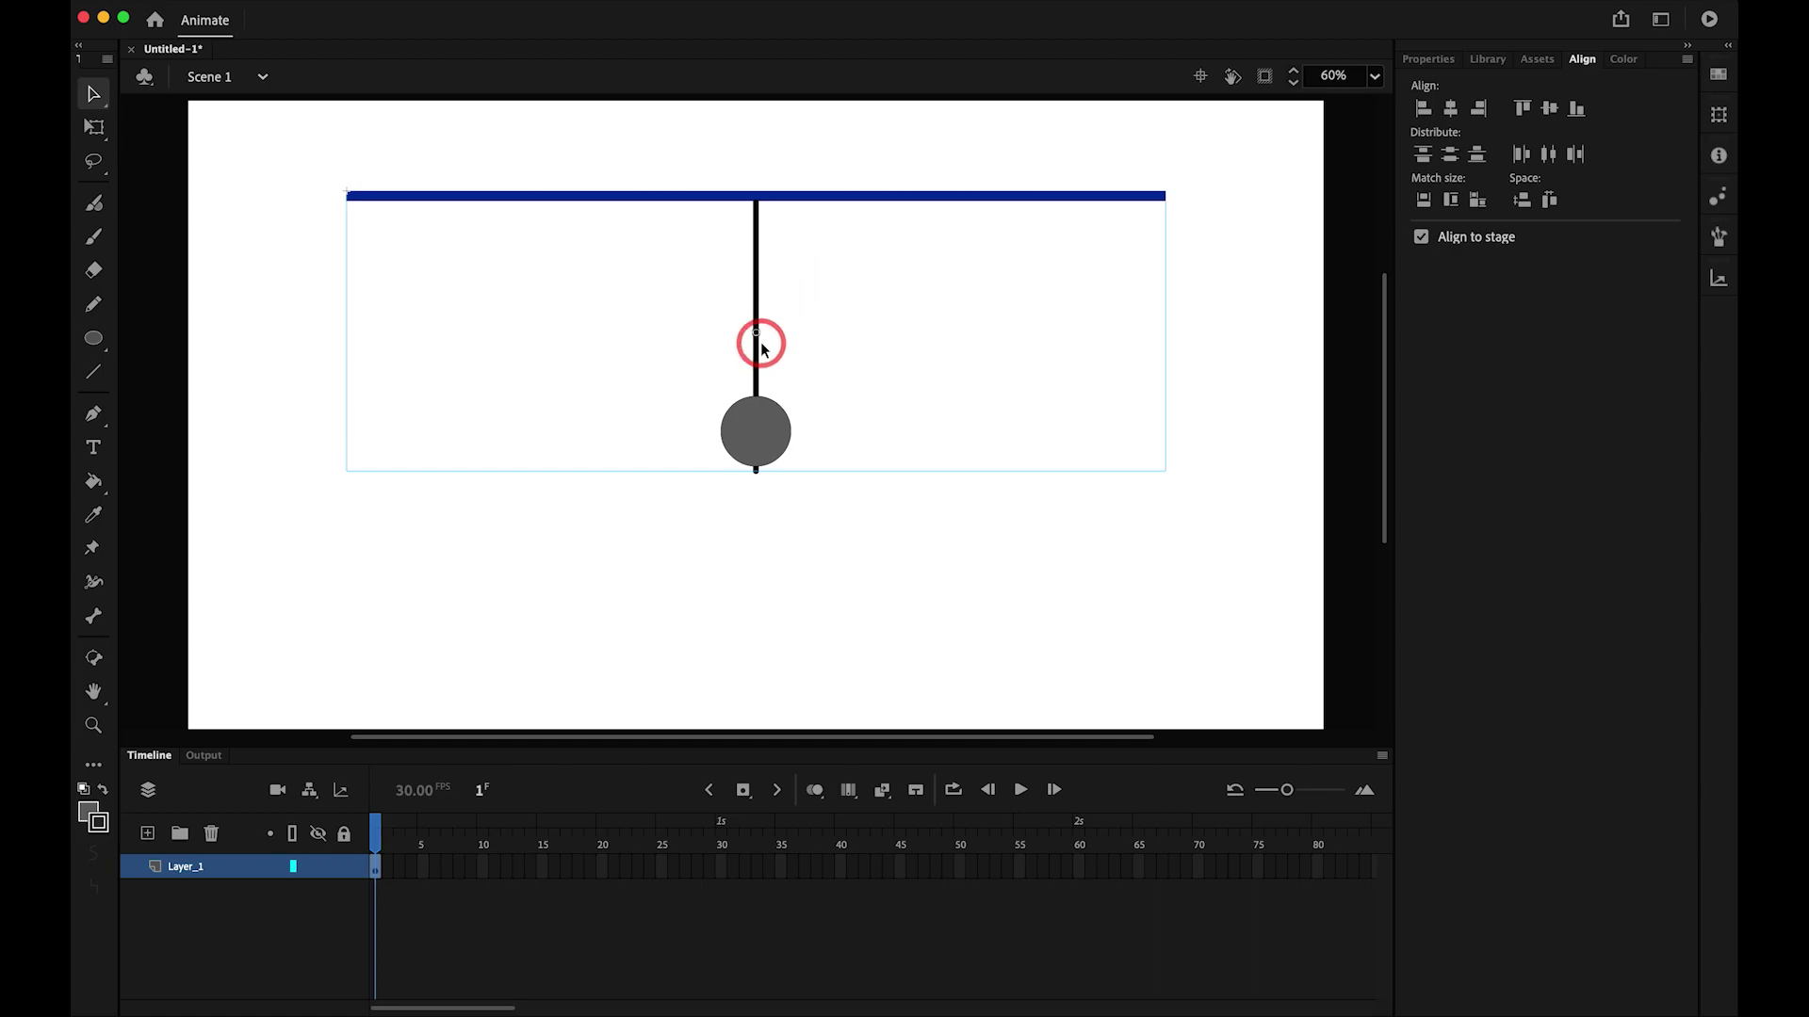
pyautogui.click(1437, 68)
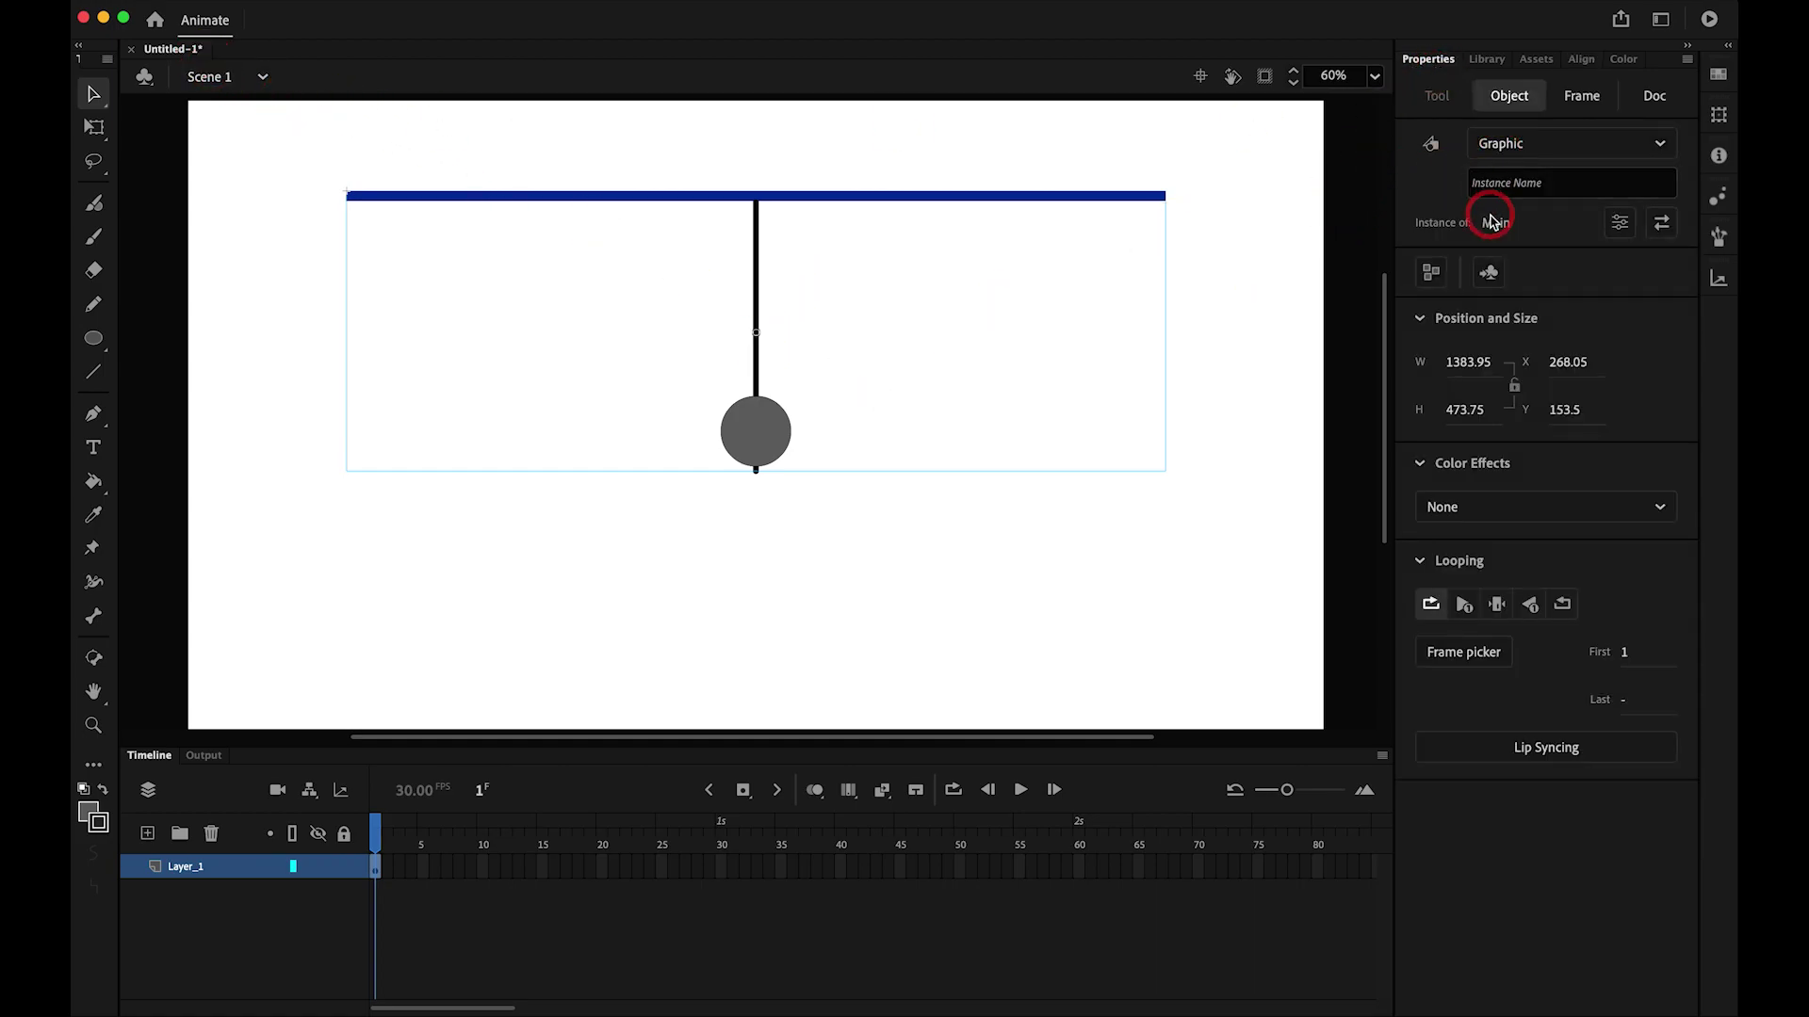
pyautogui.doubleClick(747, 420)
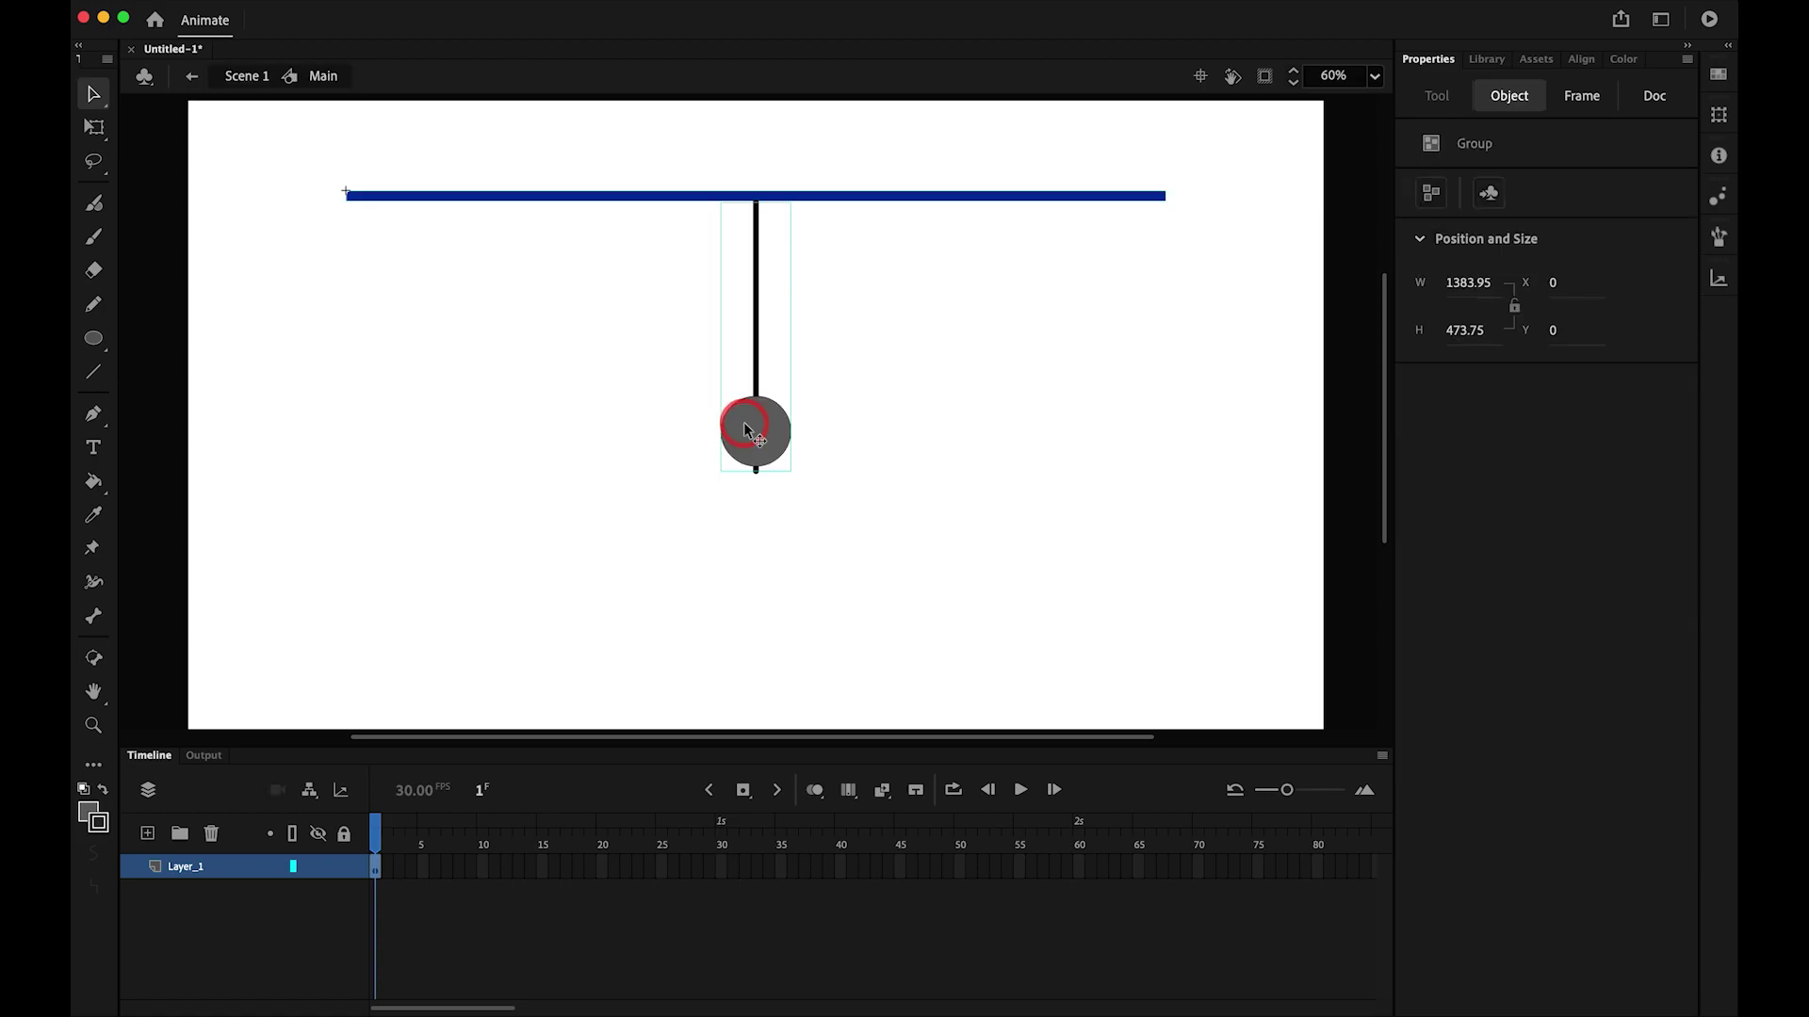
pyautogui.click(681, 517)
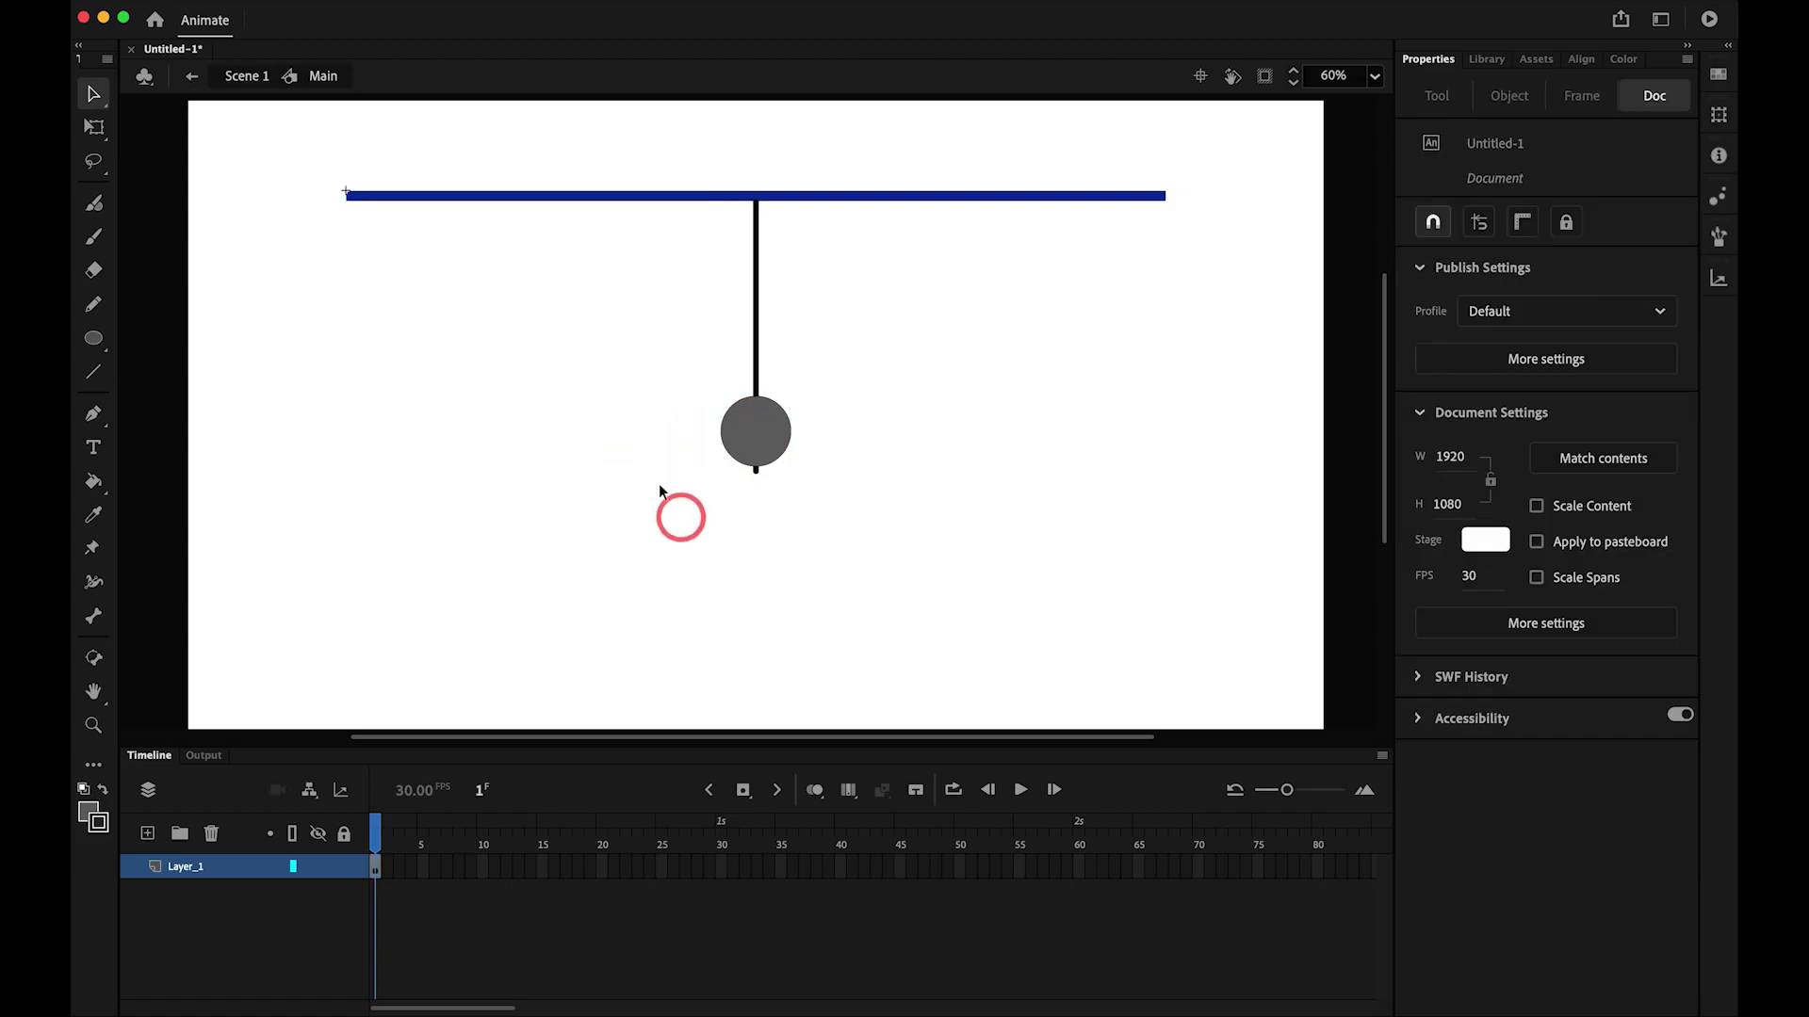
pyautogui.click(250, 87)
pyautogui.click(732, 429)
pyautogui.click(1485, 156)
pyautogui.click(789, 432)
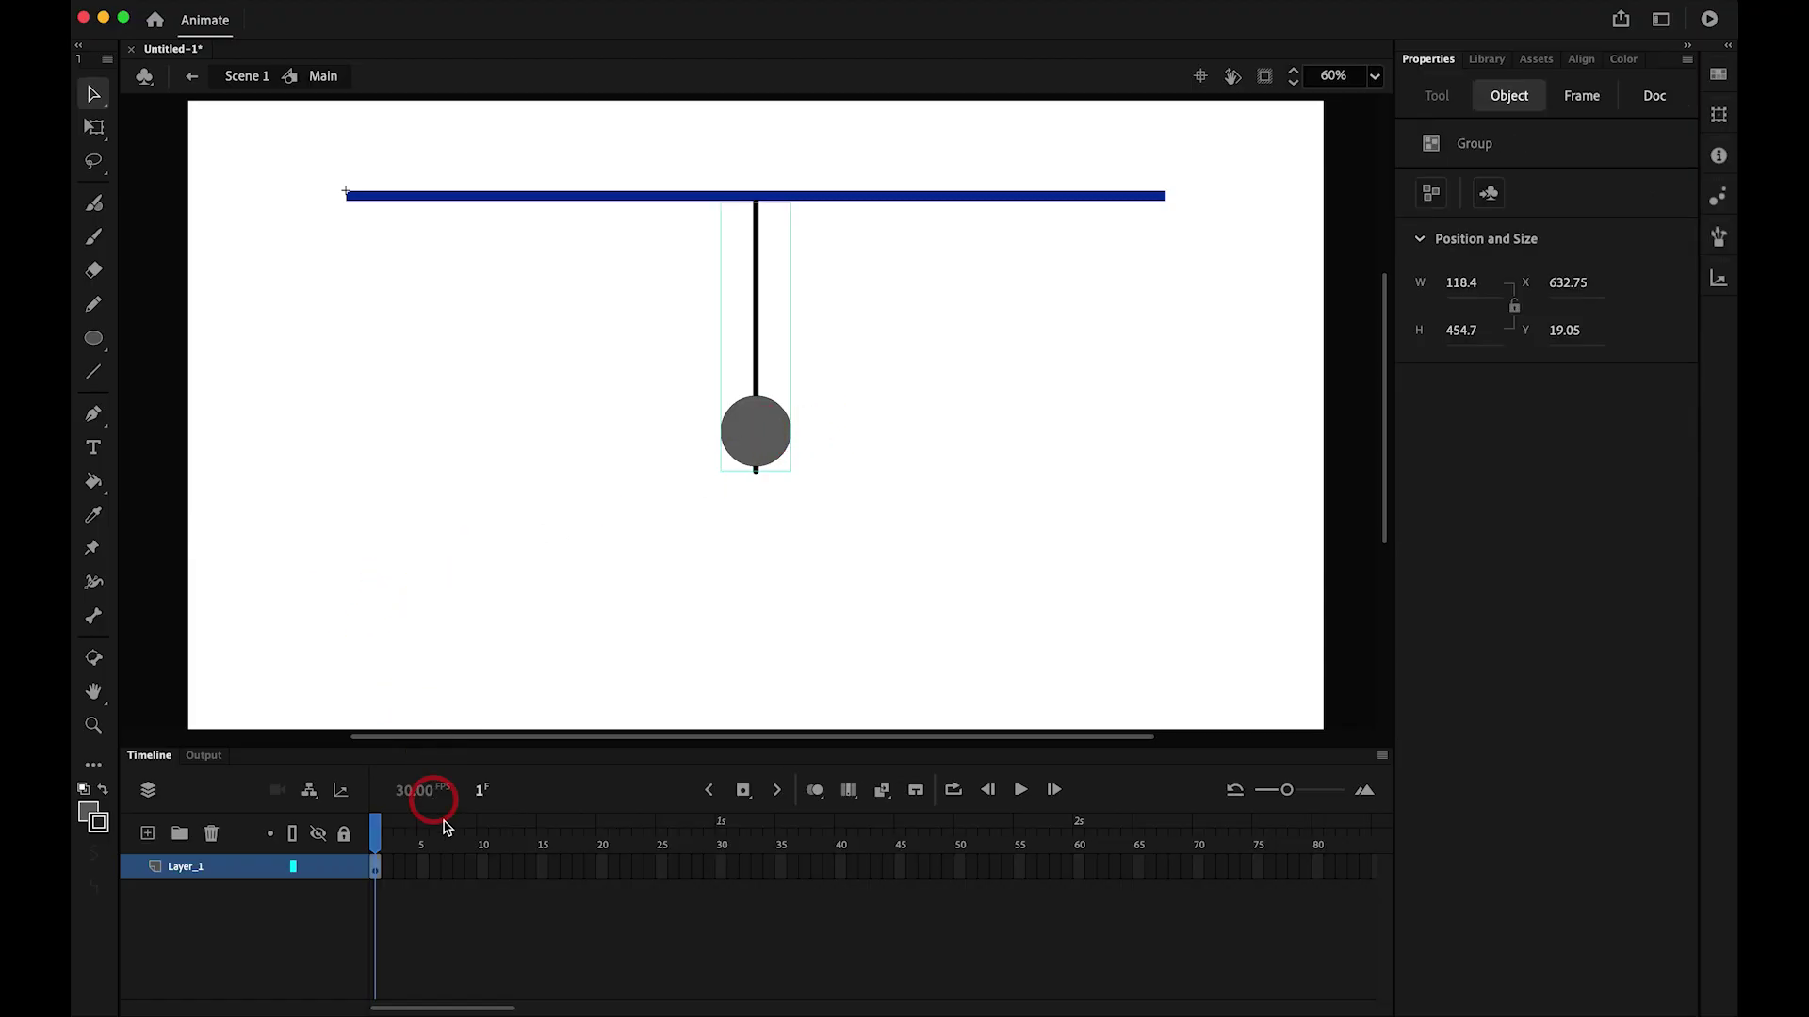
# - Select the bar and the pendulum and distribute them to separate layers inside the symbol
pyautogui.press('super+a')
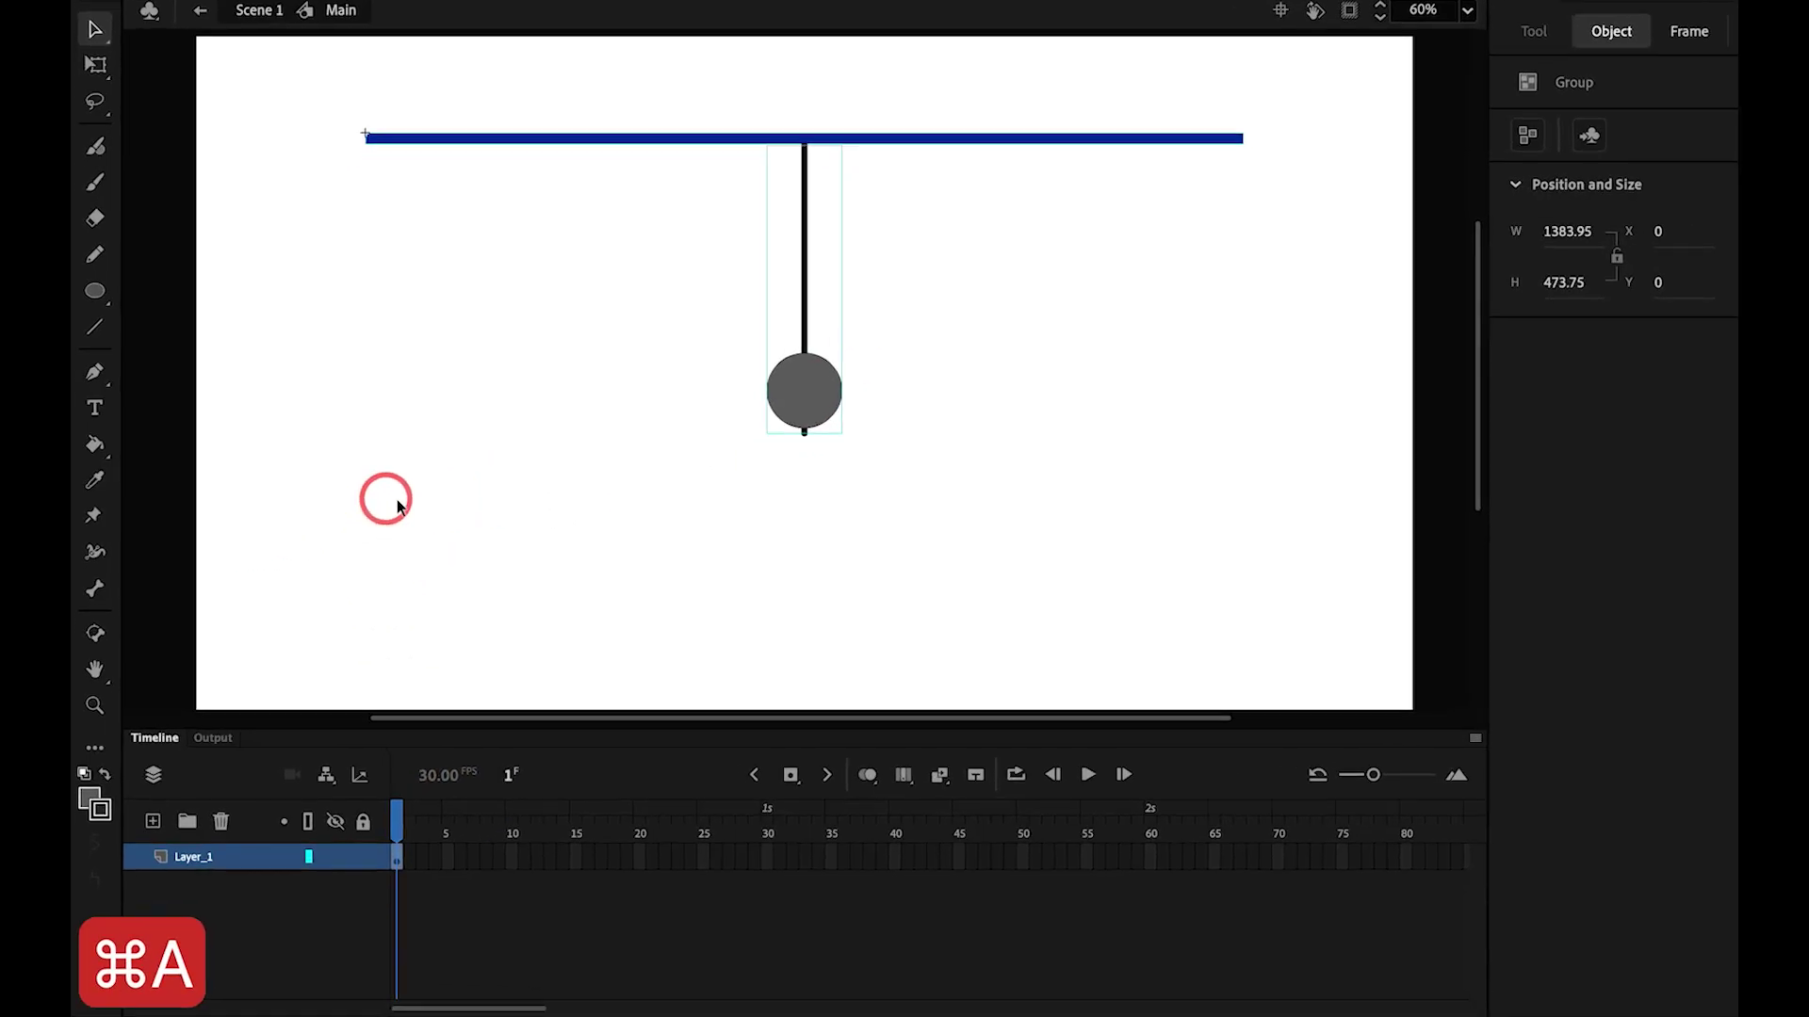
pyautogui.click(180, 869)
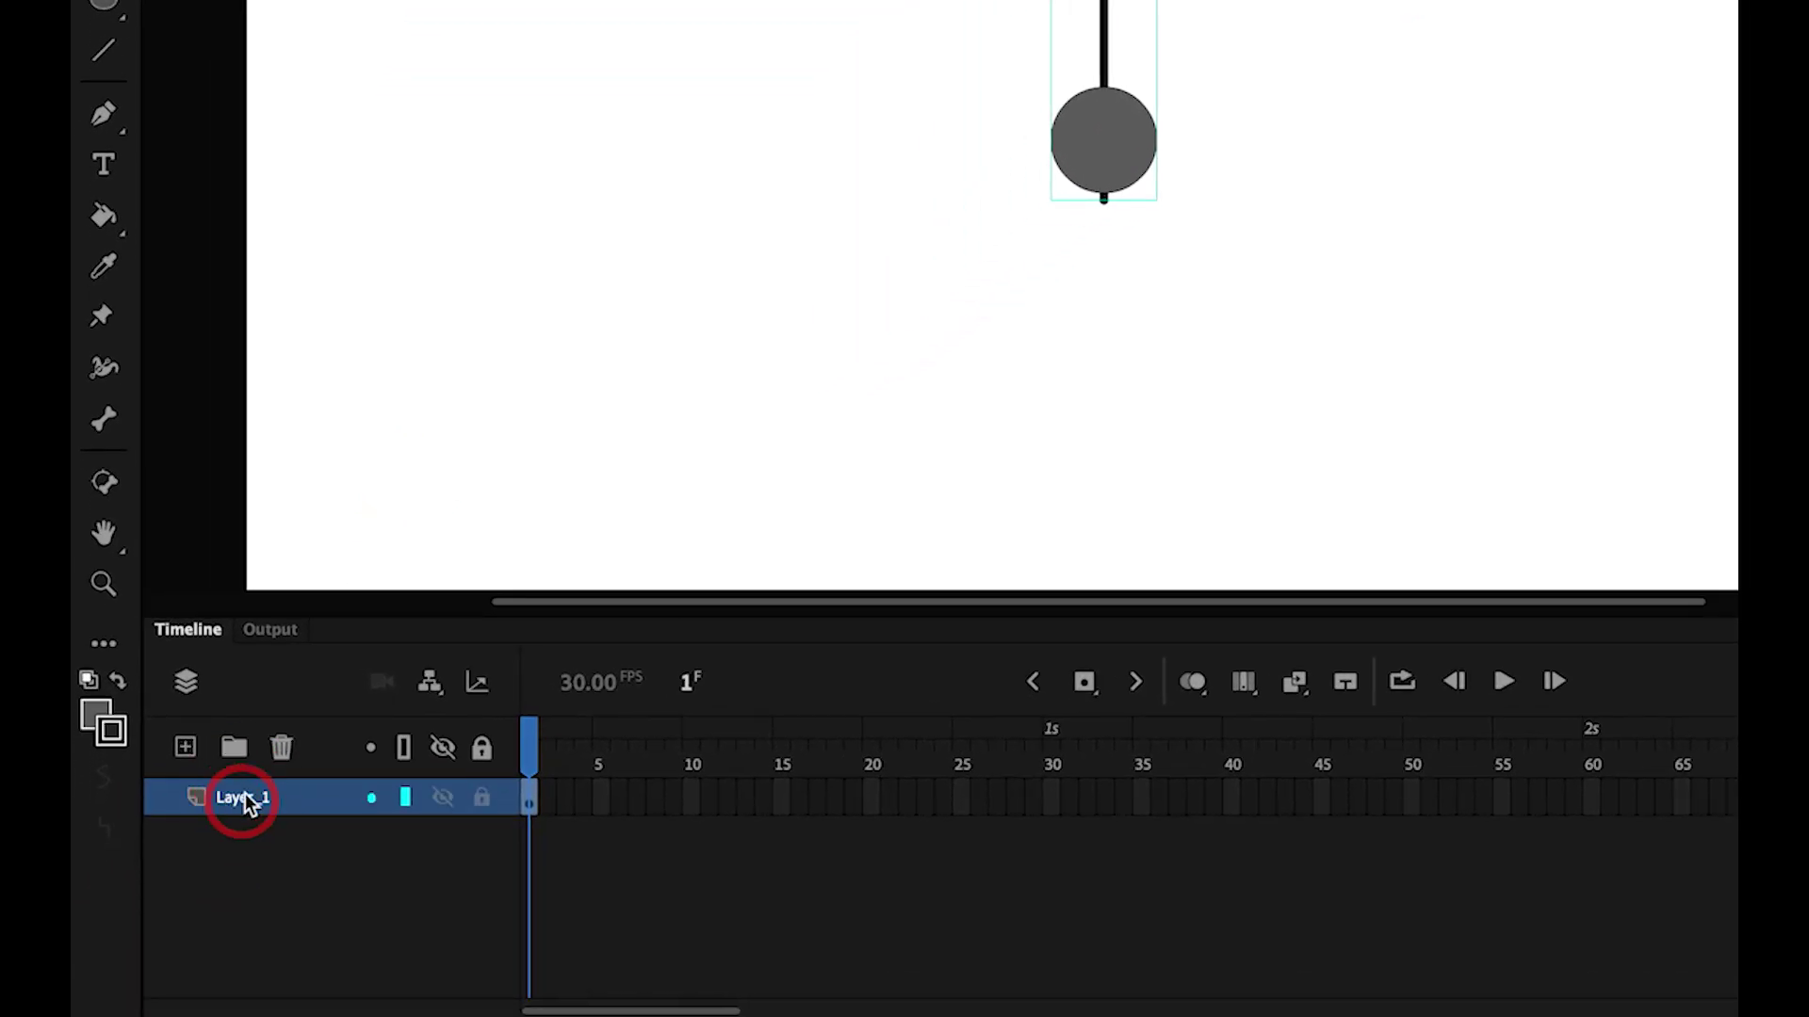
pyautogui.press('shift+super+d')
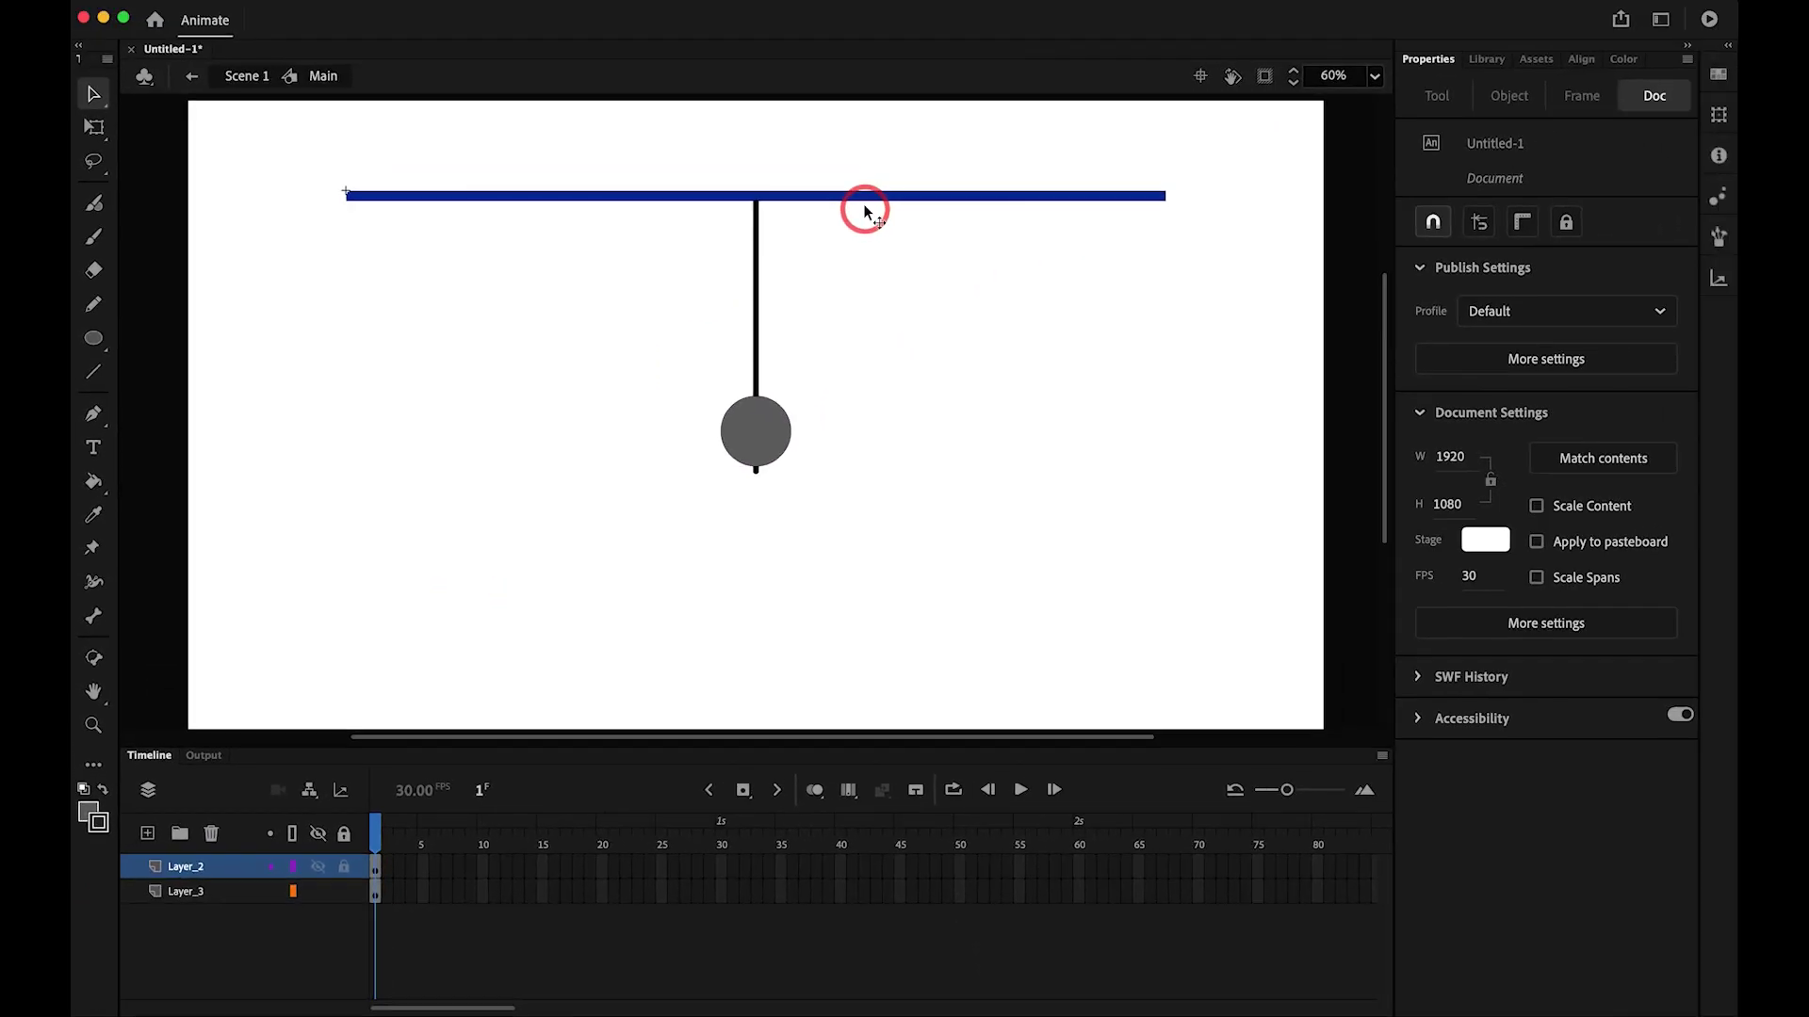
# - Identify the layer that holds the blue bar and lock it
pyautogui.click(865, 209)
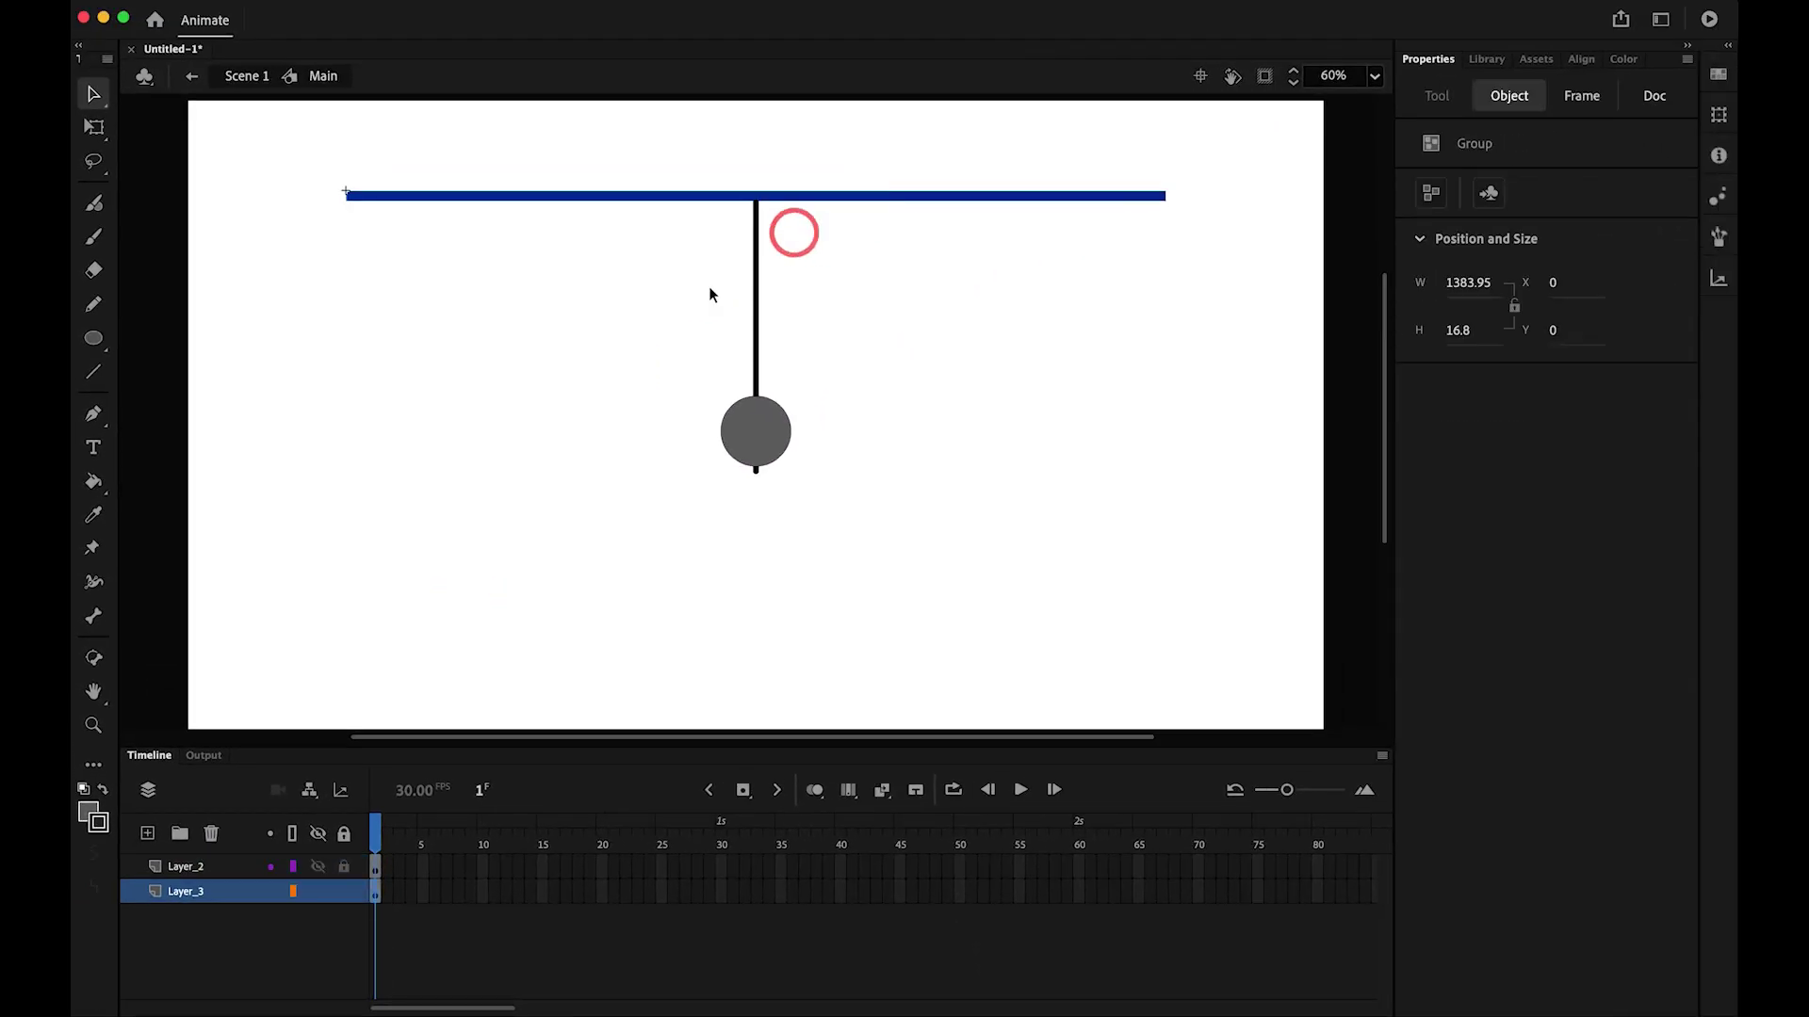
pyautogui.click(313, 895)
pyautogui.click(313, 895)
pyautogui.click(341, 898)
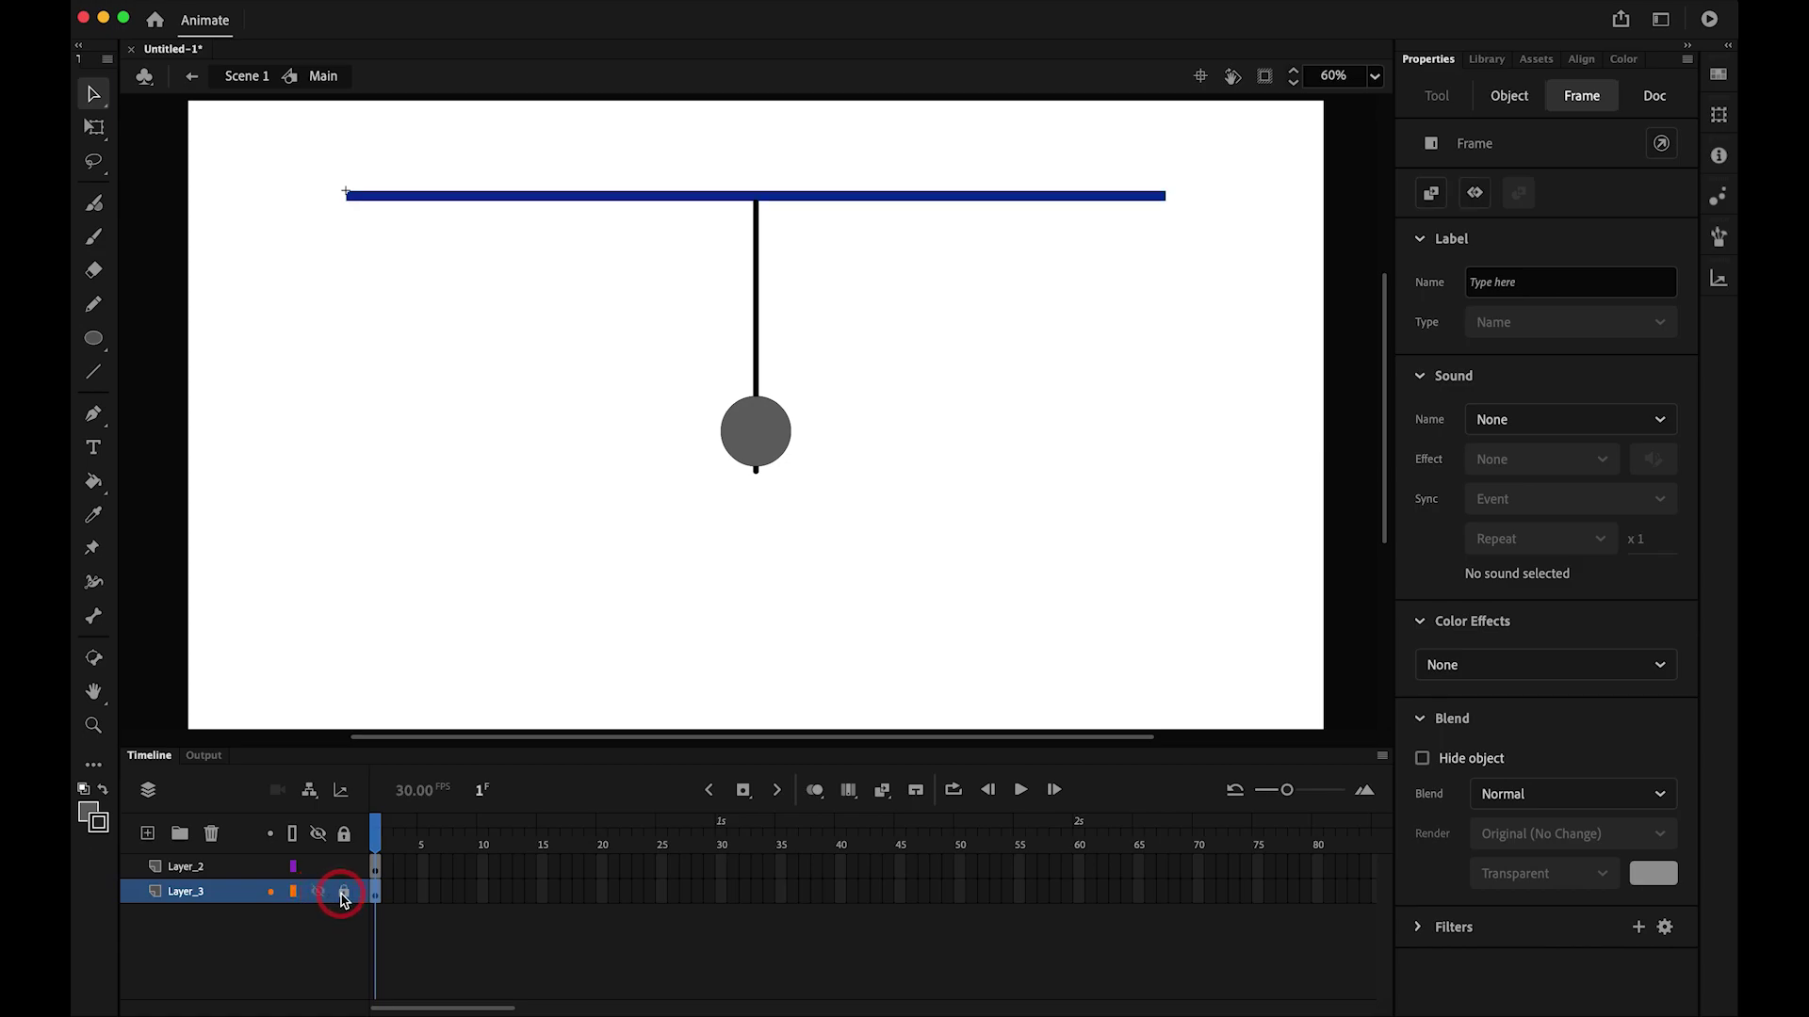
# - Convert the pendulum group into a Graphic symbol named Pendulum
pyautogui.click(760, 432)
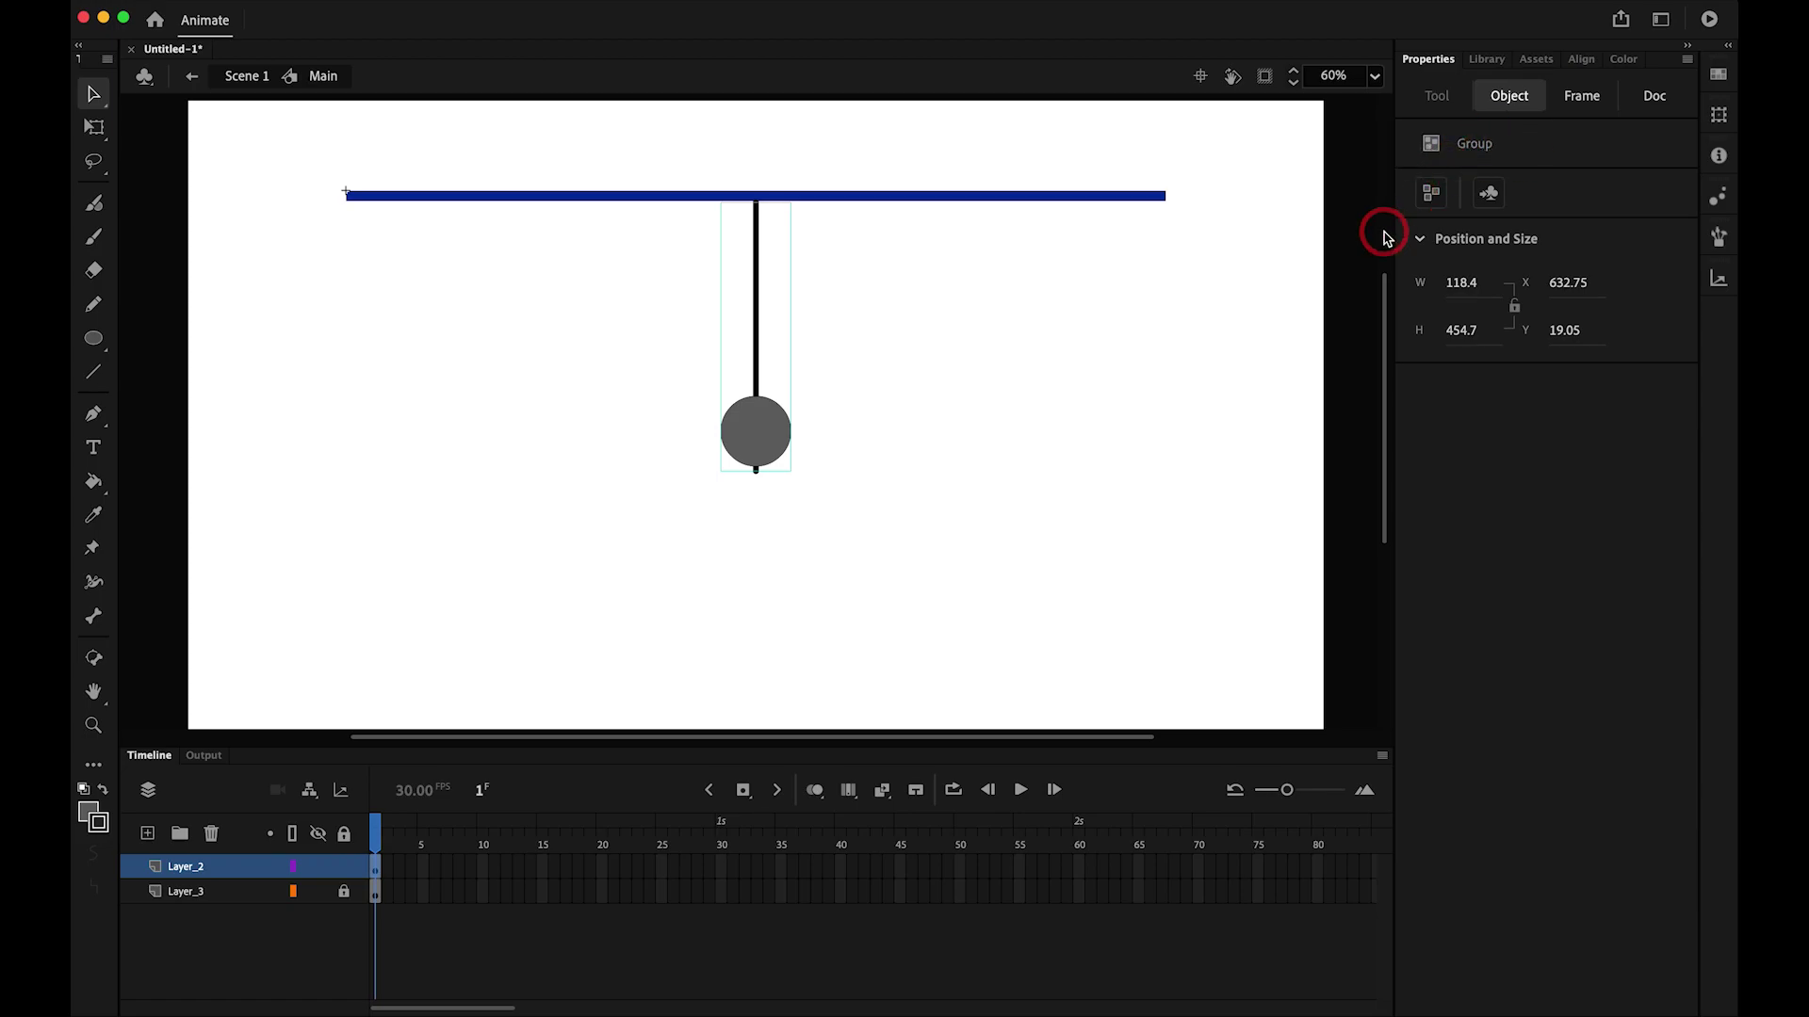
pyautogui.press('F8')
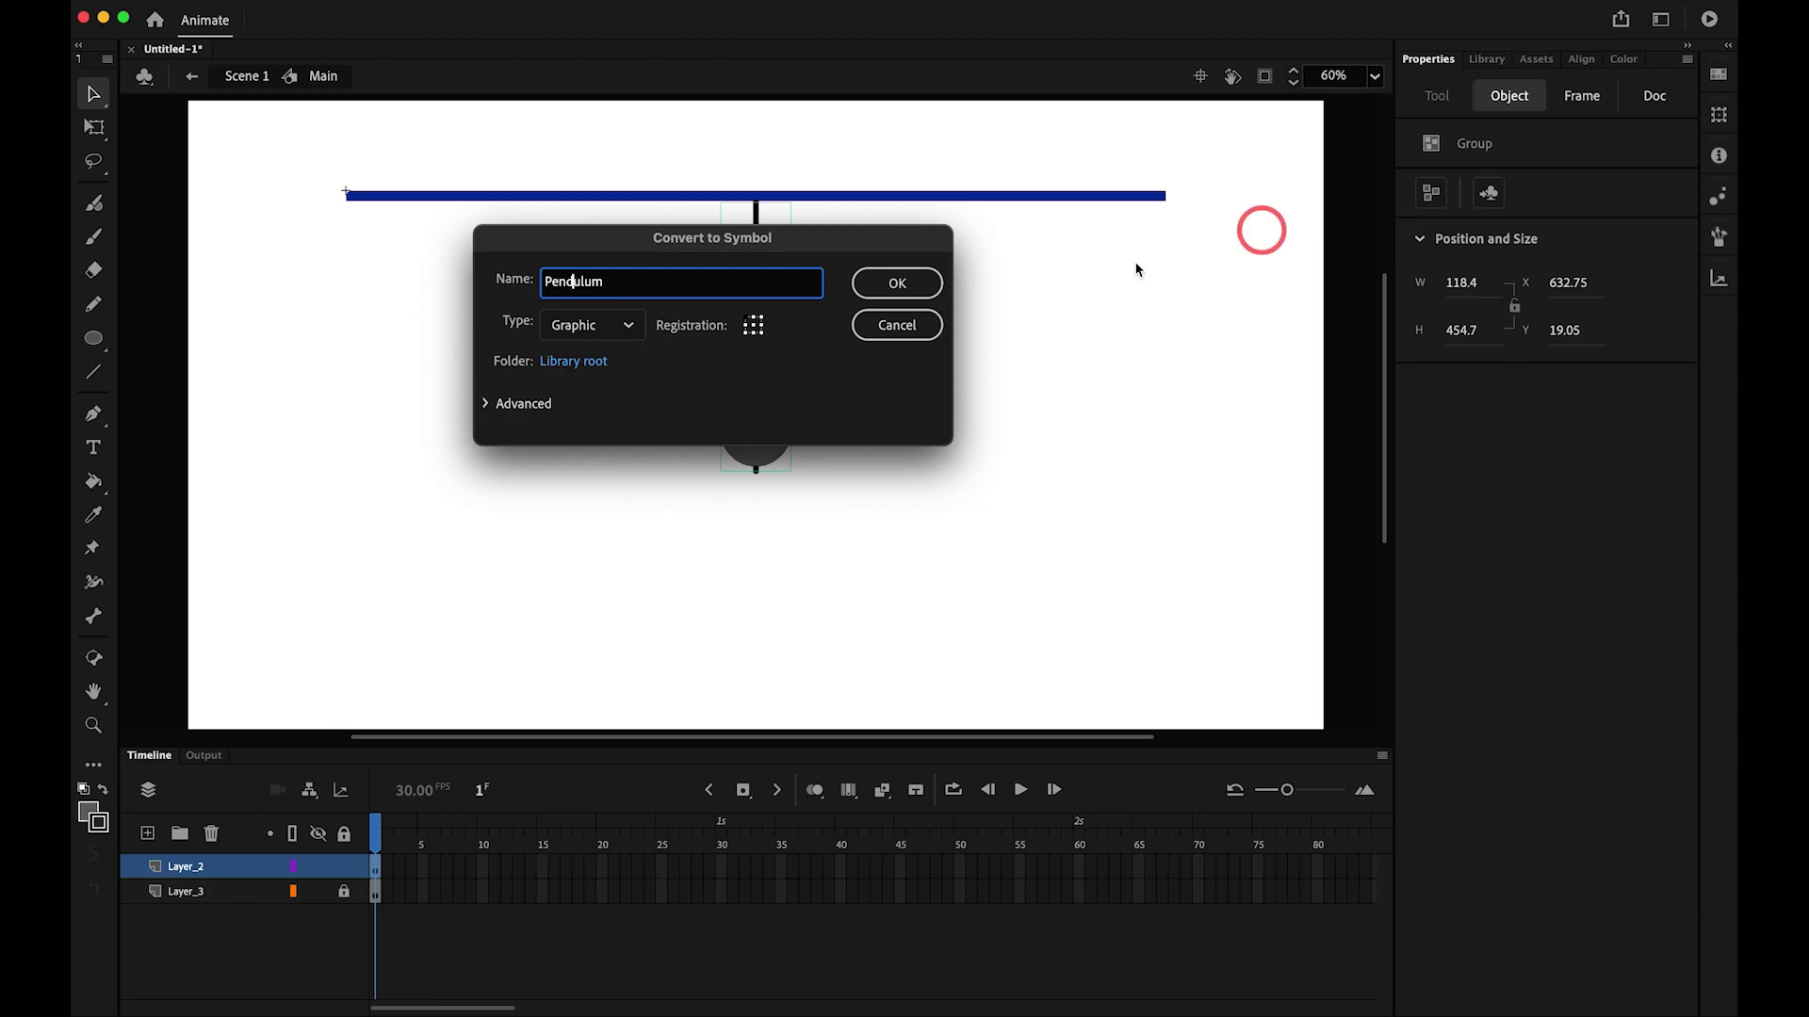
pyautogui.click(897, 283)
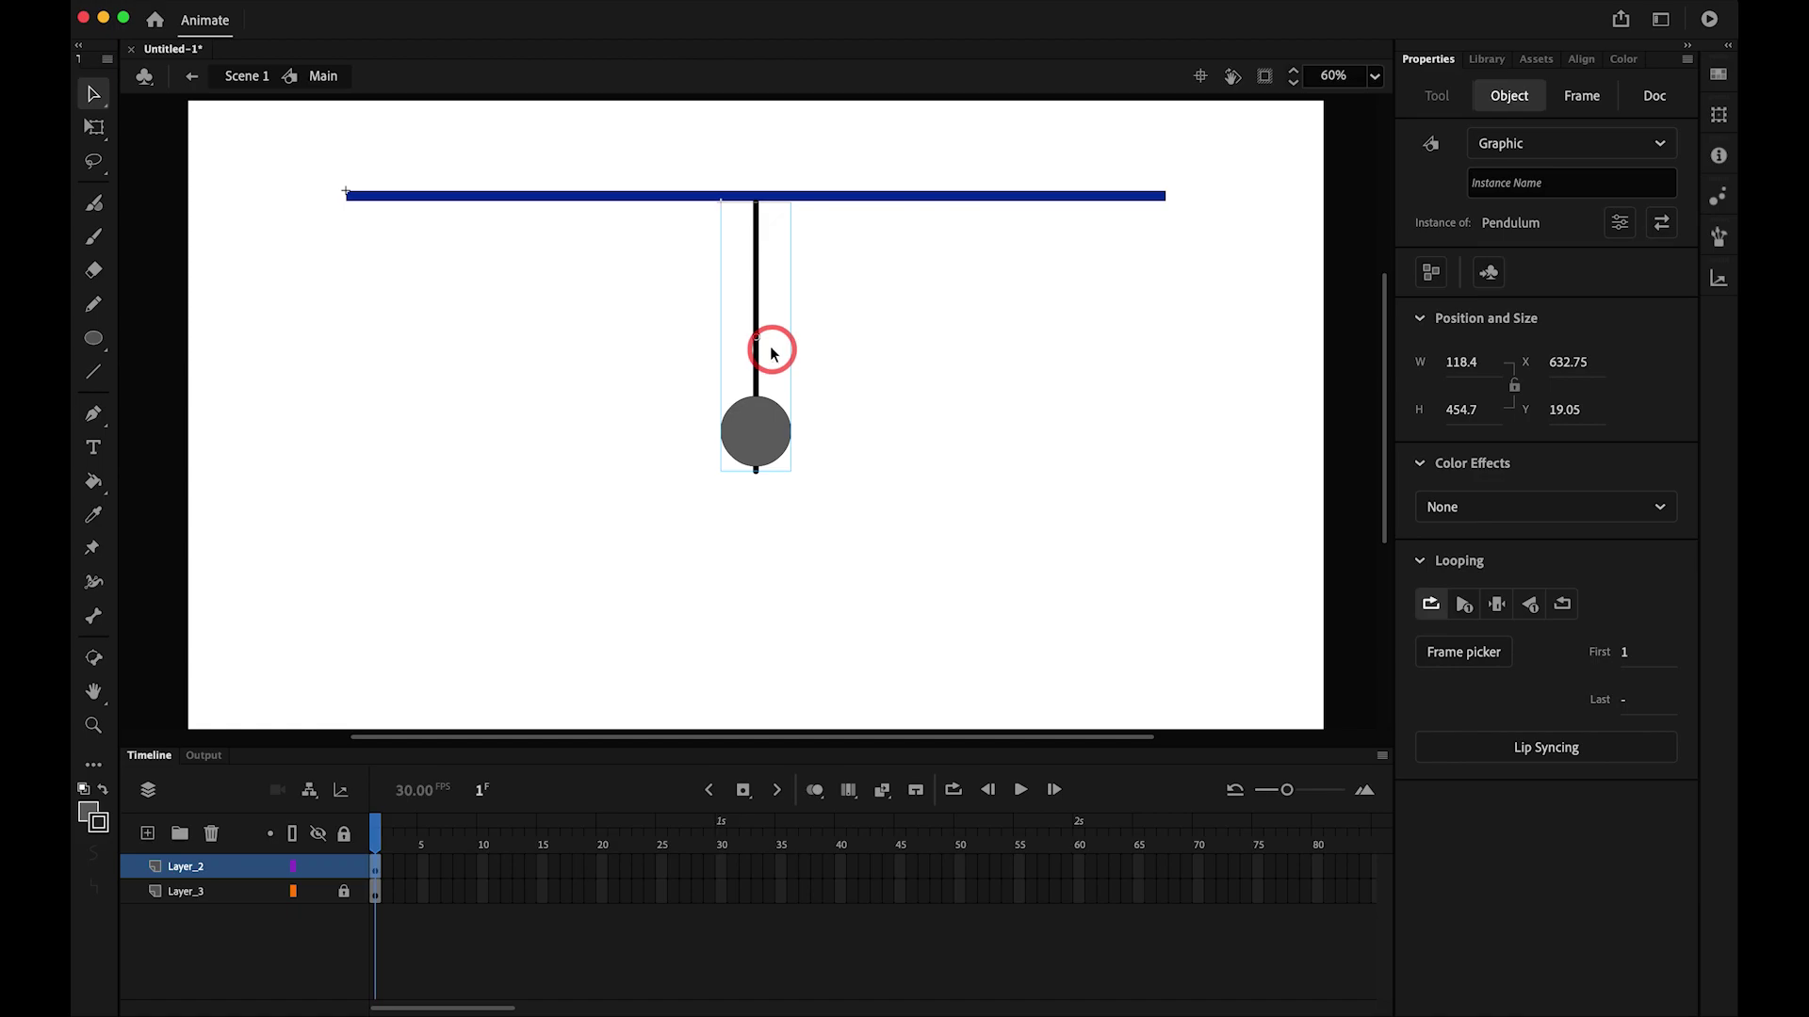
# - Move the pendulum's transformation point to the upper end of its line, where it meets the bar
pyautogui.press('q')
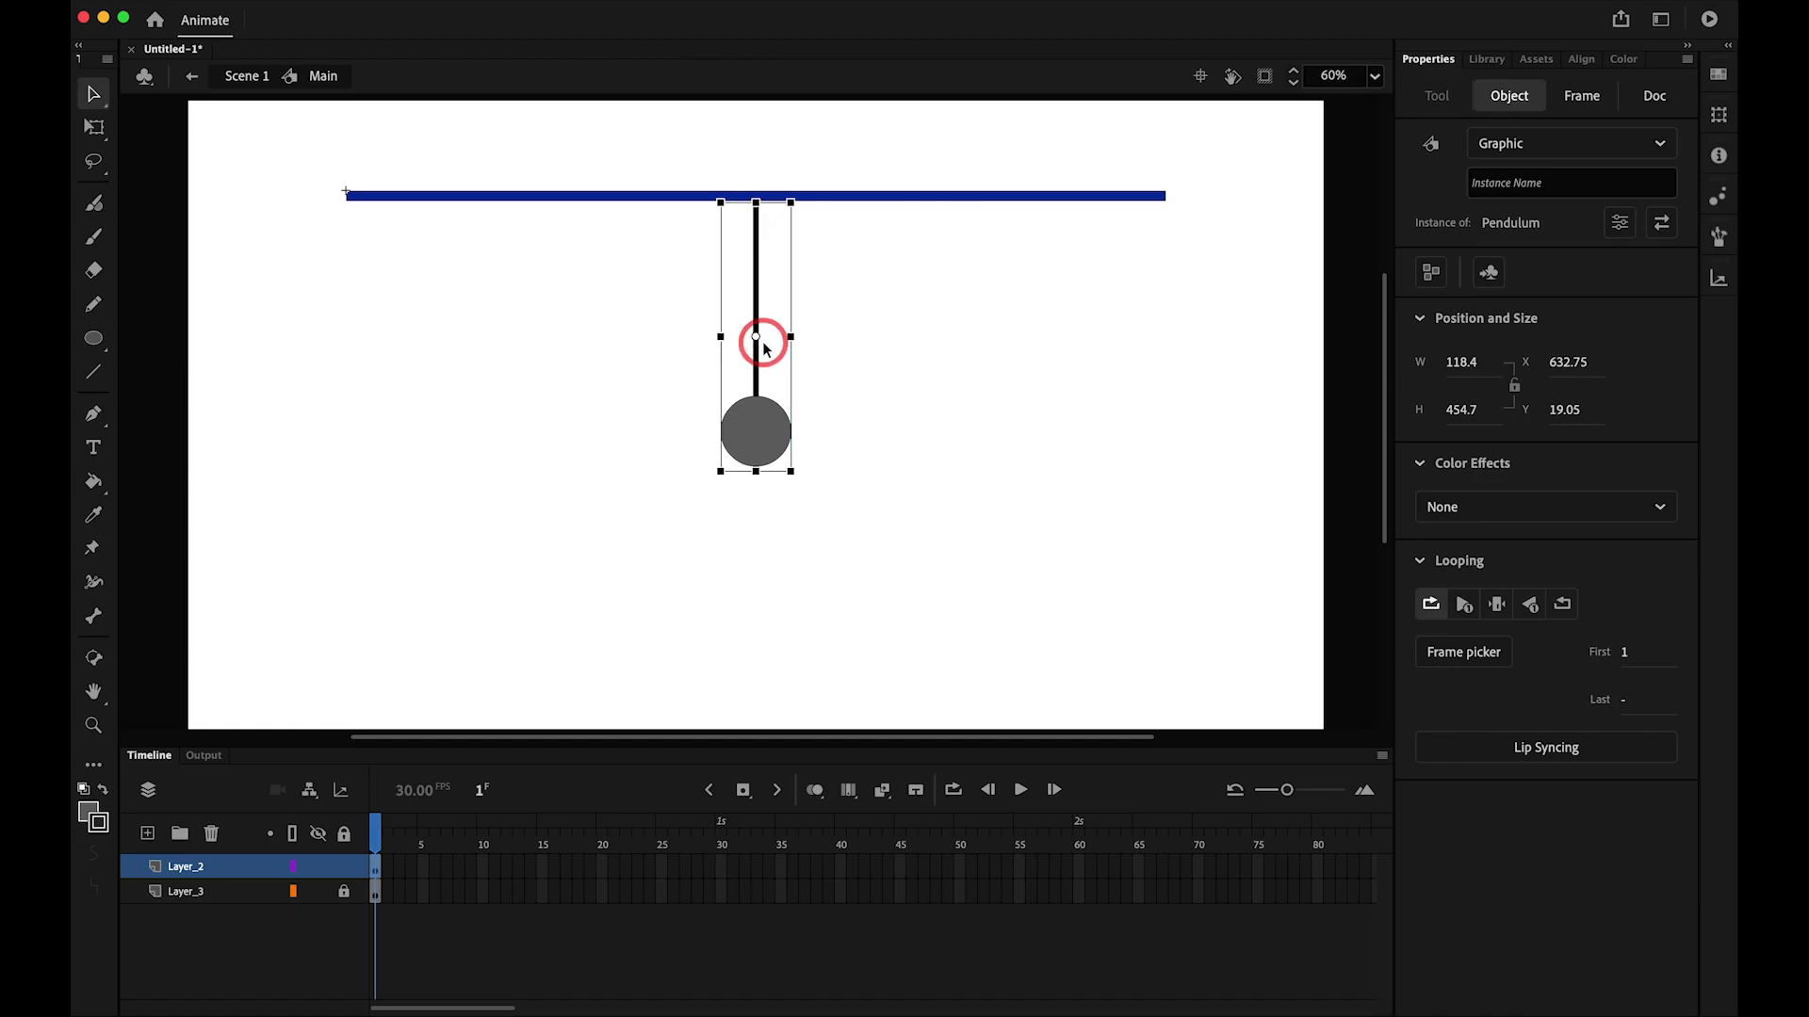
pyautogui.moveTo(756, 337); pyautogui.dragTo(760, 207)
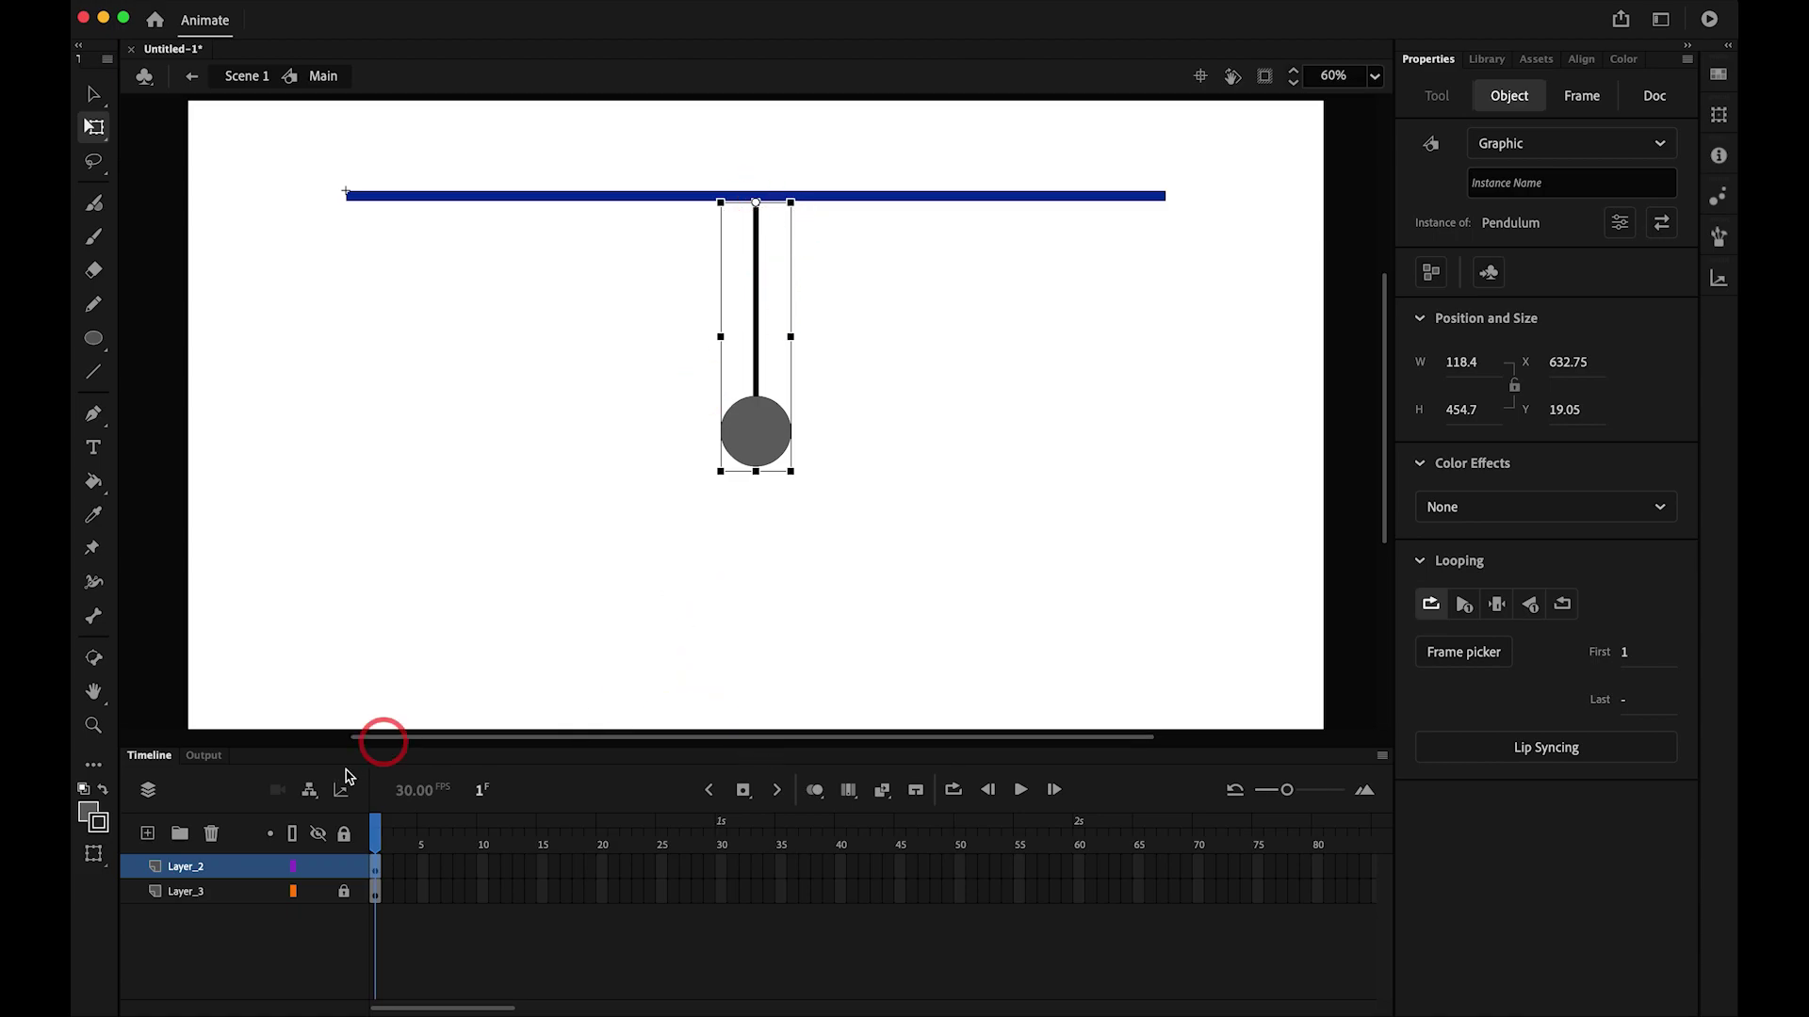
pyautogui.click(757, 203)
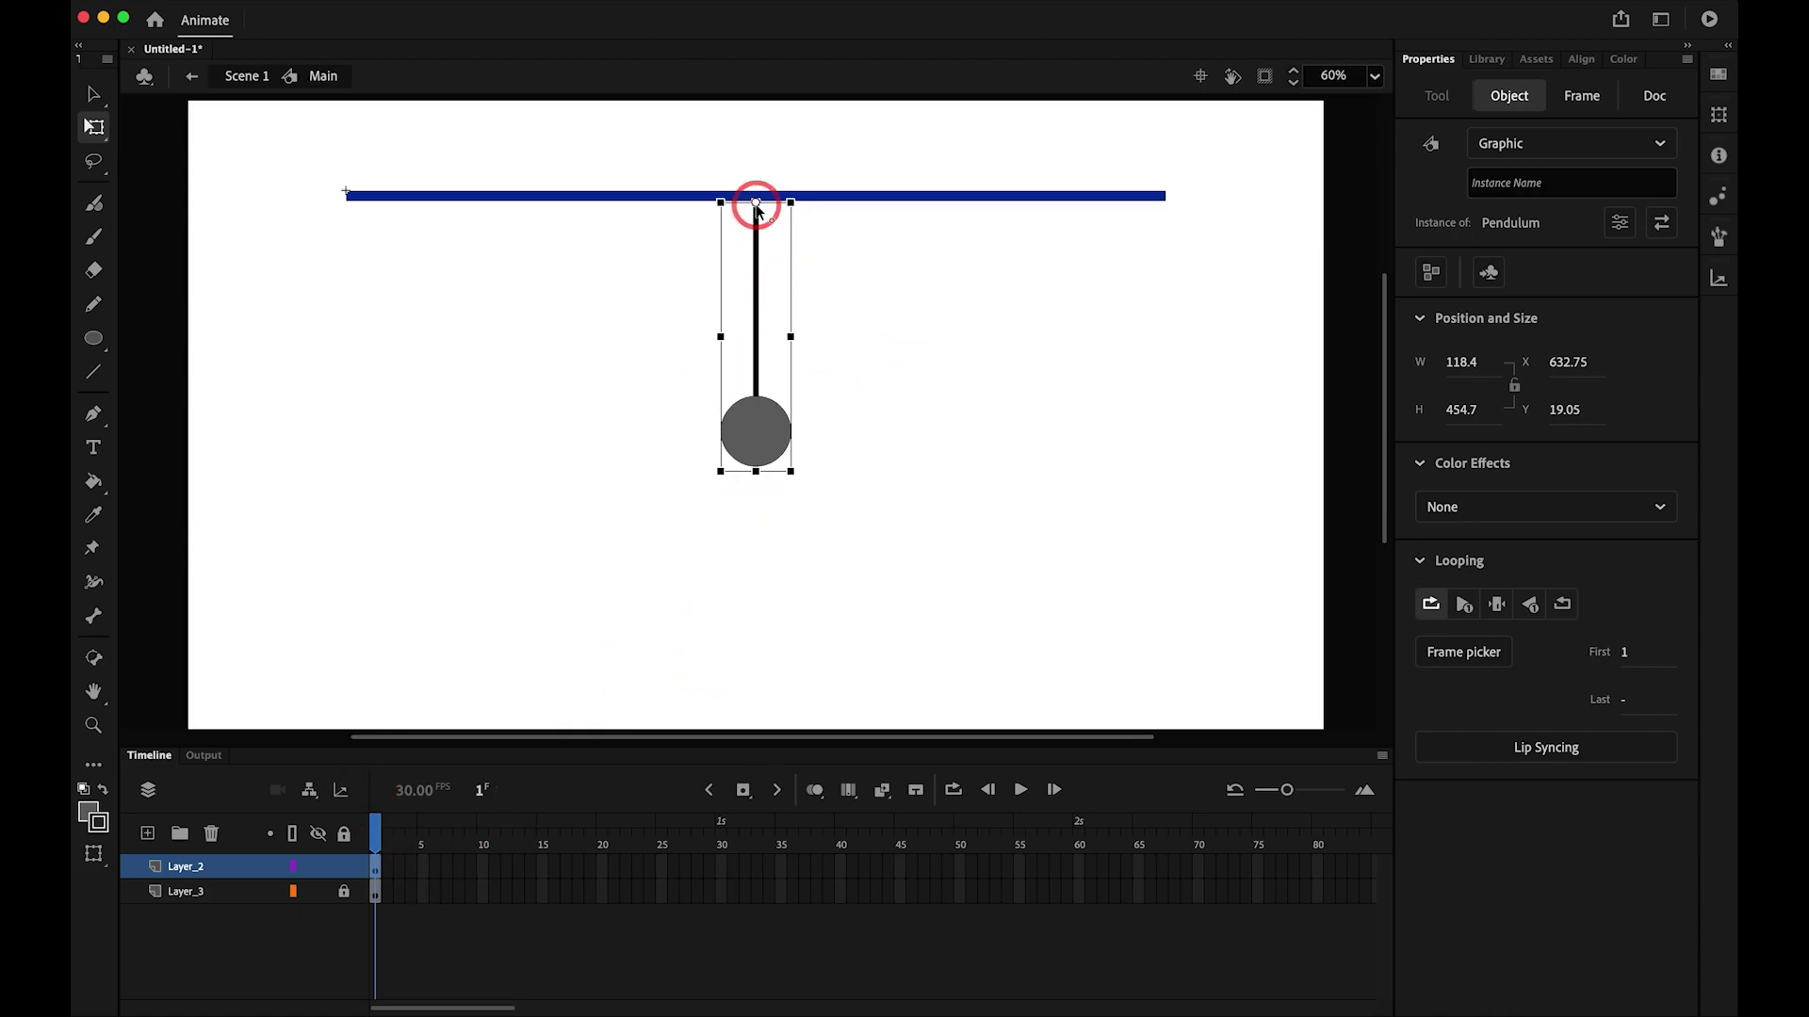
# - Extend the frames of both the pendulum and the bar layers to frame 60
pyautogui.moveTo(1072, 857); pyautogui.dragTo(1062, 886)
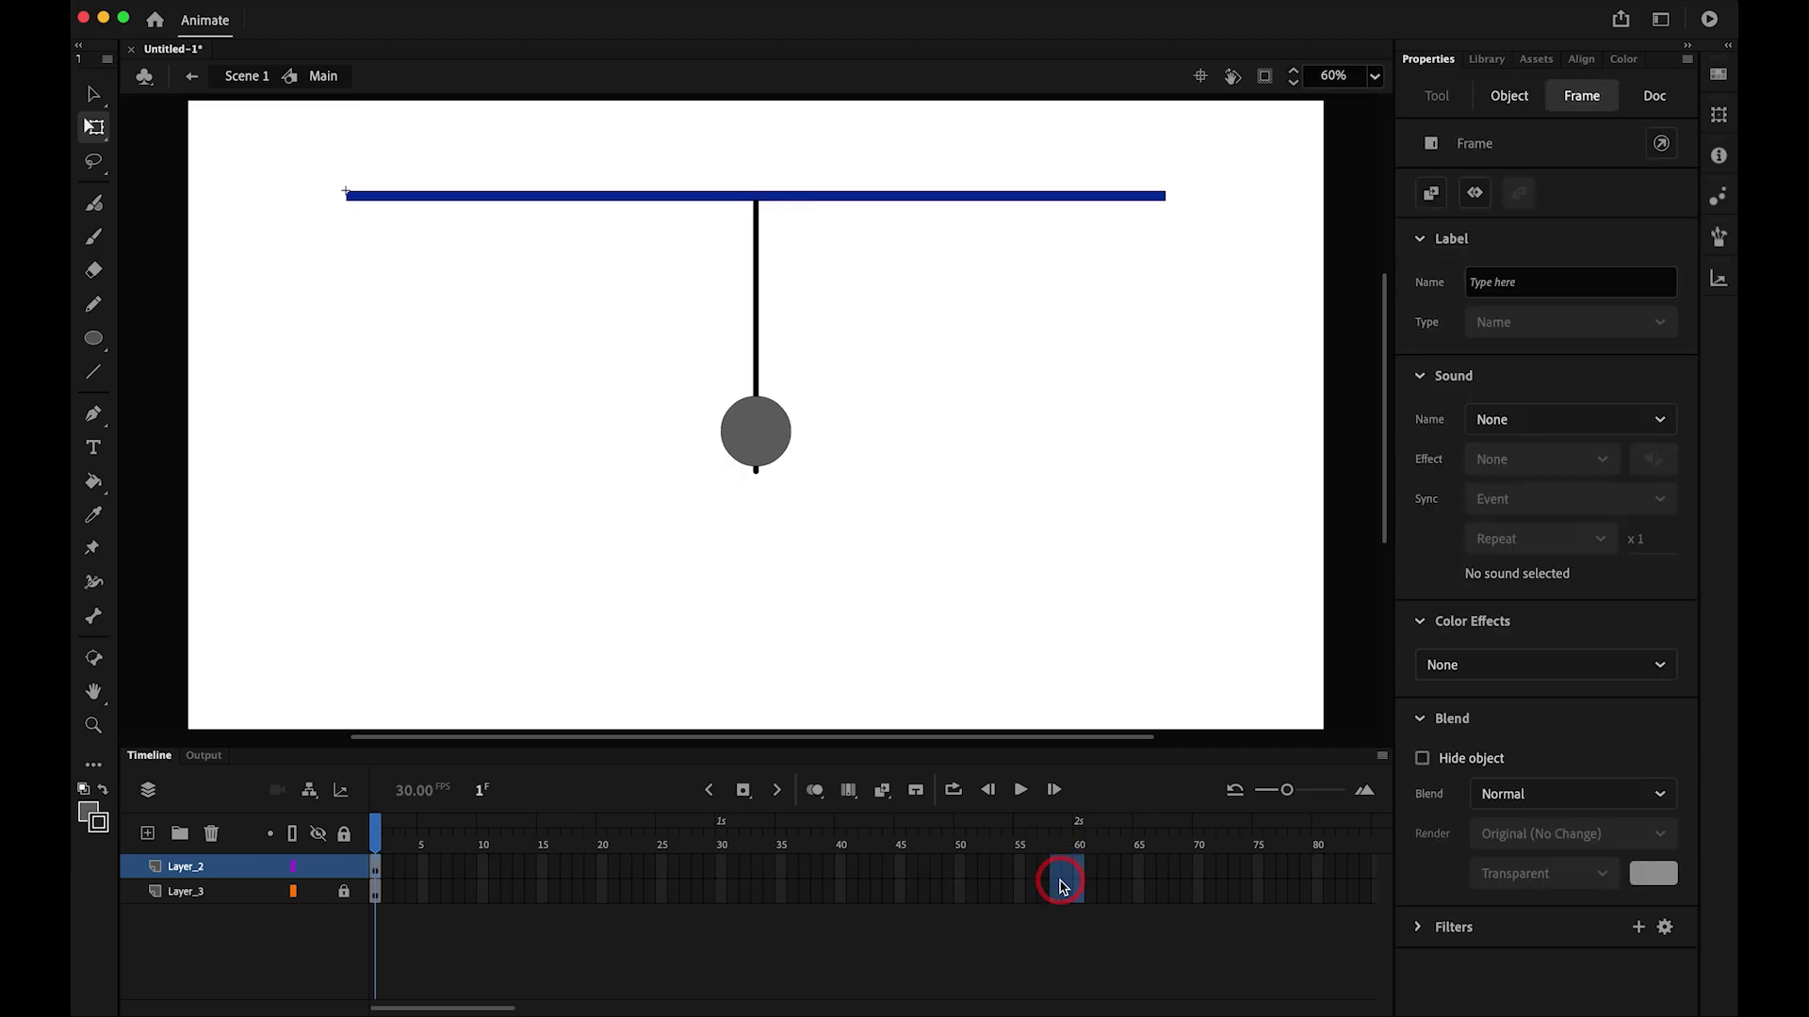
pyautogui.click(1106, 900)
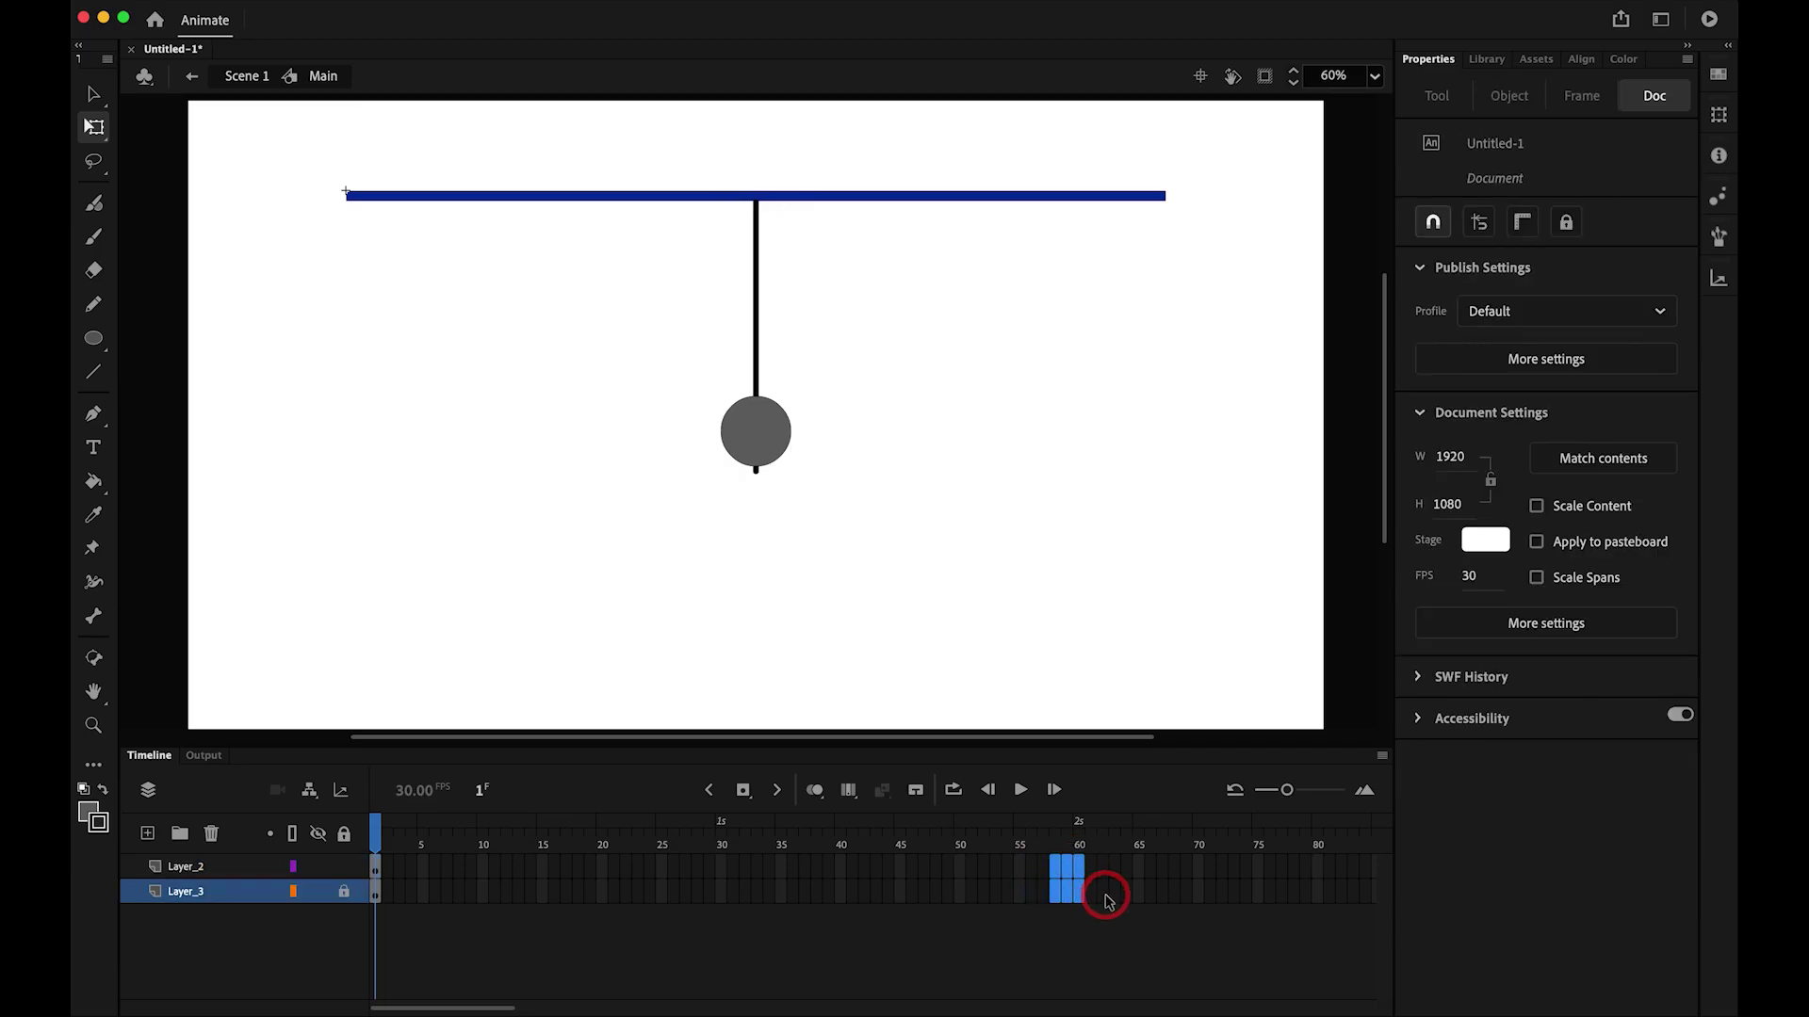
pyautogui.press('F5')
# - Compare the pendulum's pose at the first frame with its pose at frame 60
pyautogui.moveTo(850, 842); pyautogui.dragTo(1125, 869)
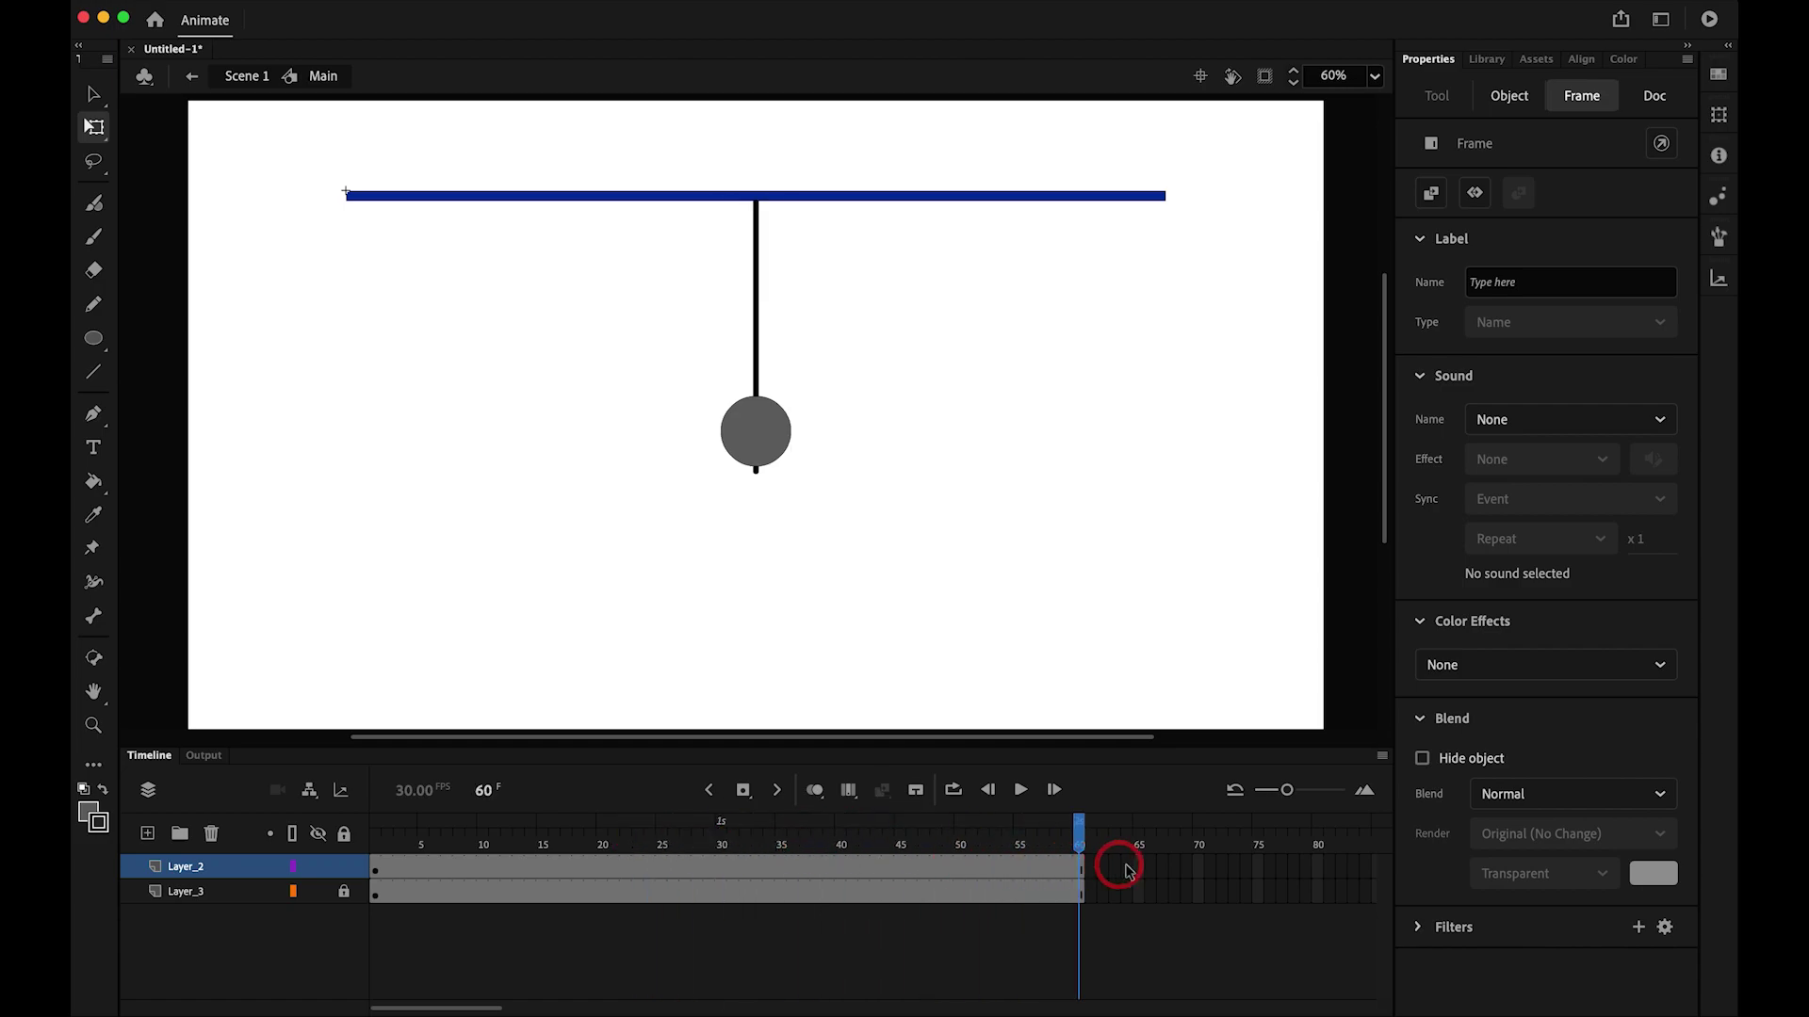
pyautogui.click(386, 855)
pyautogui.moveTo(384, 857); pyautogui.dragTo(377, 844)
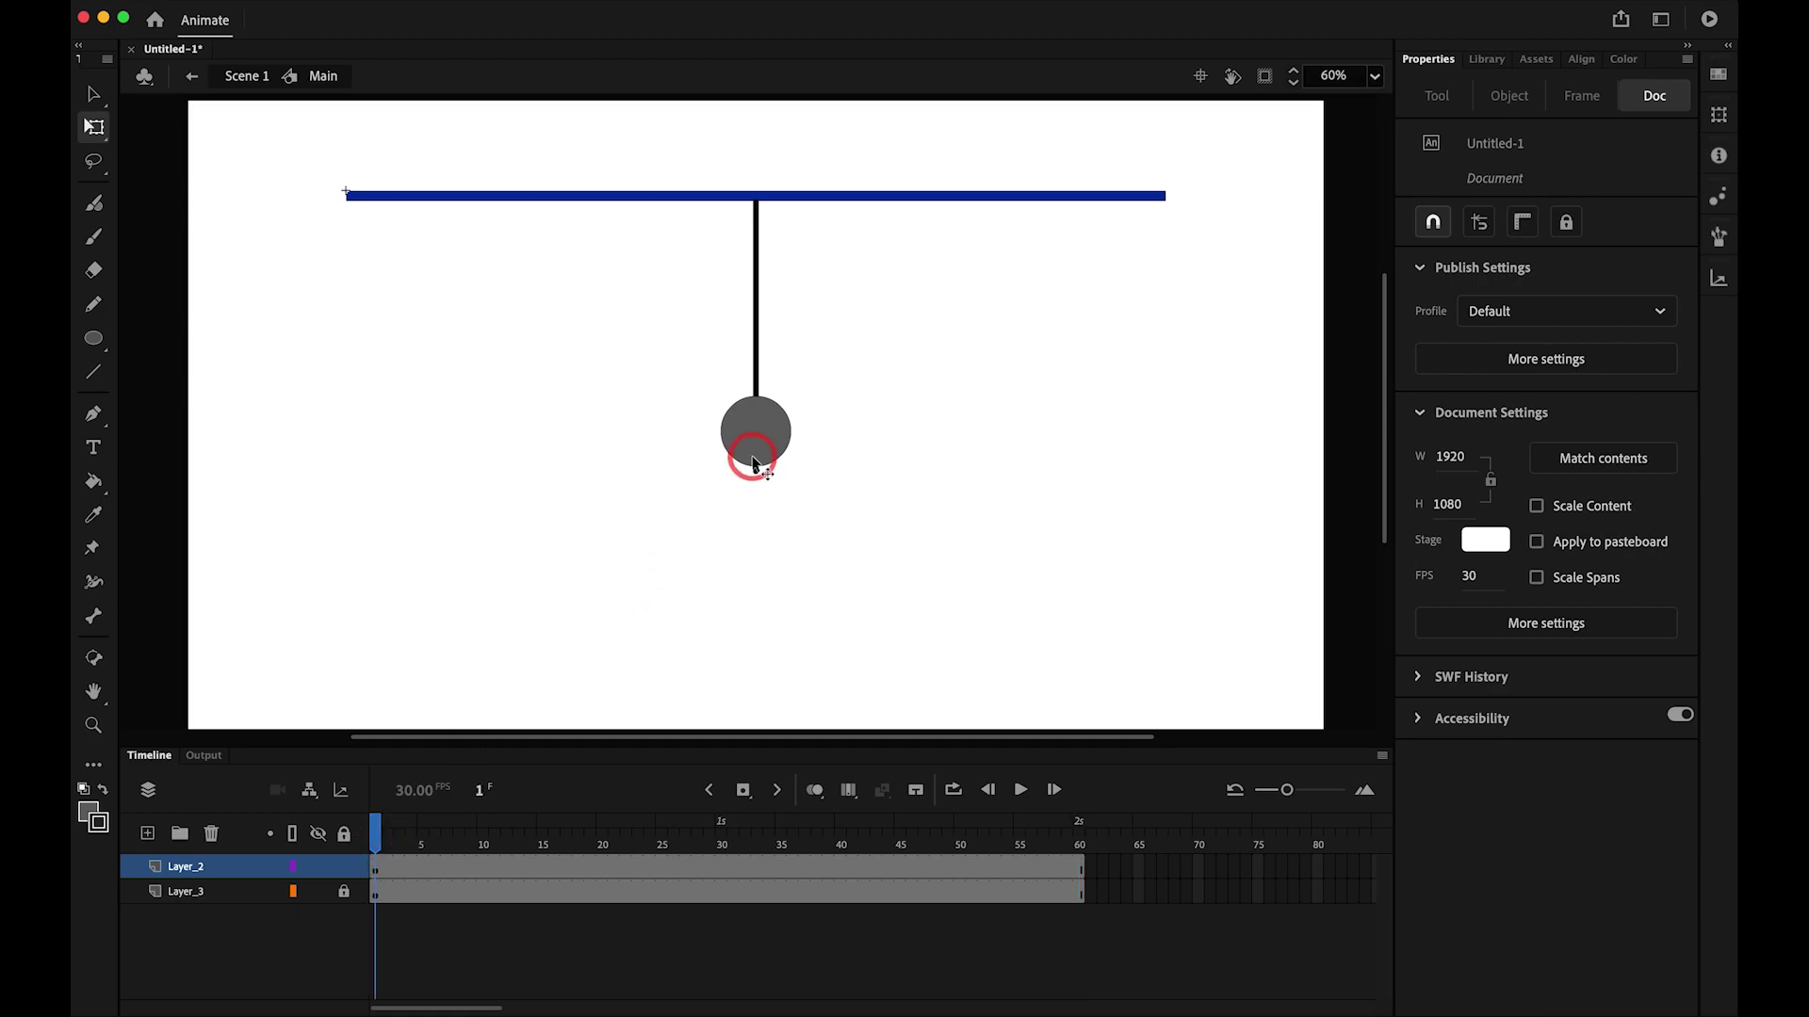
pyautogui.moveTo(1060, 848); pyautogui.dragTo(1084, 853)
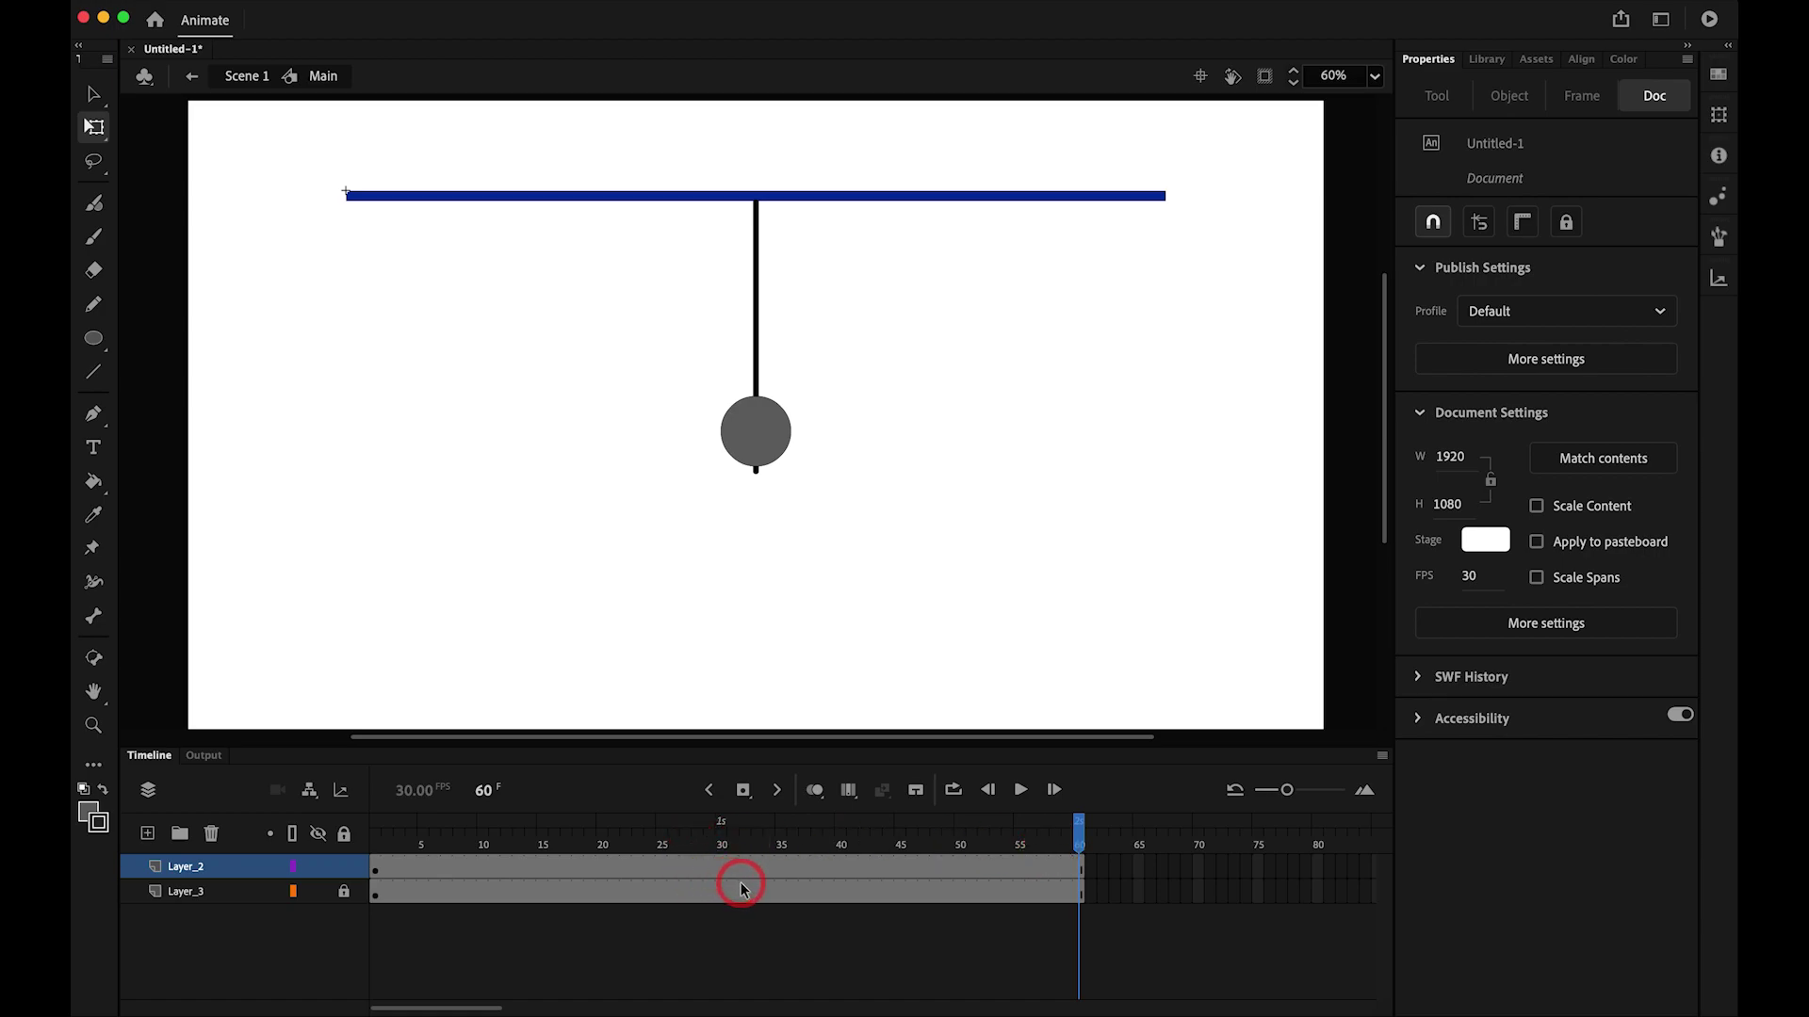
pyautogui.click(1070, 843)
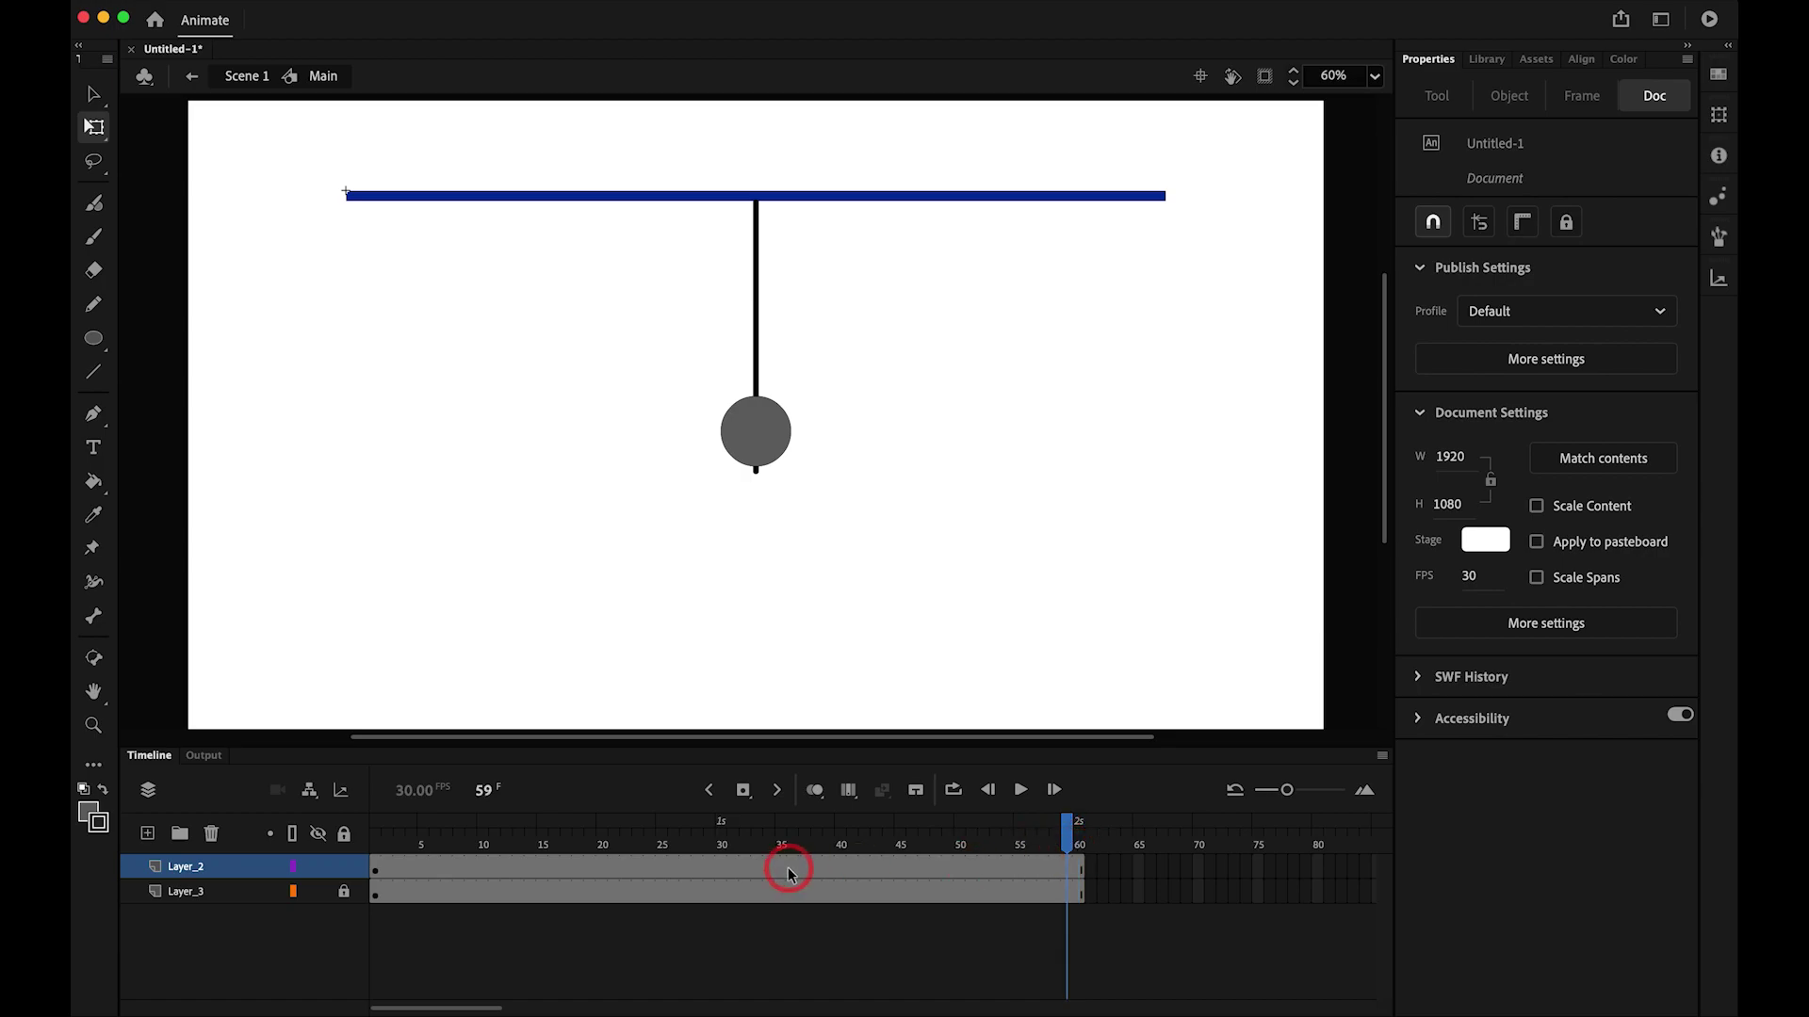
pyautogui.press('.')
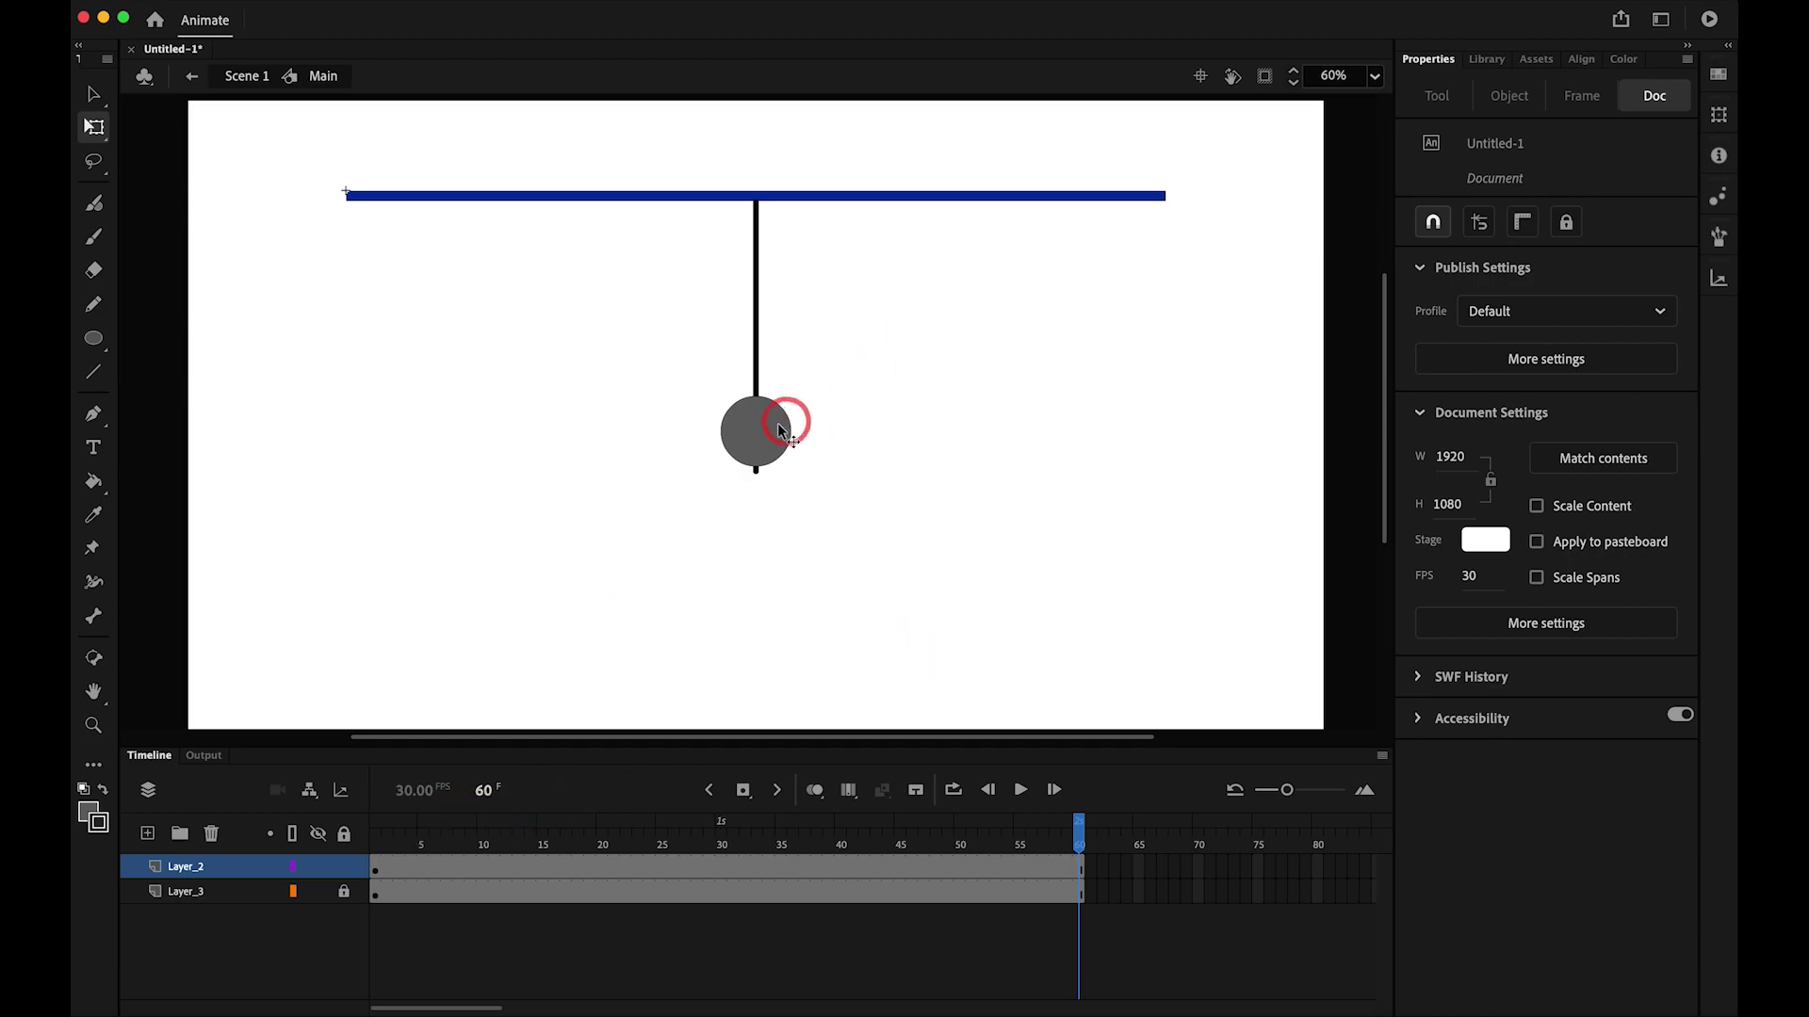
# - Rotate the pendulum 40 degrees at 100% scale with Scale and Rotate, and add a keyframe for it at frame 60
pyautogui.click(777, 431)
pyautogui.press('alt+super+s')
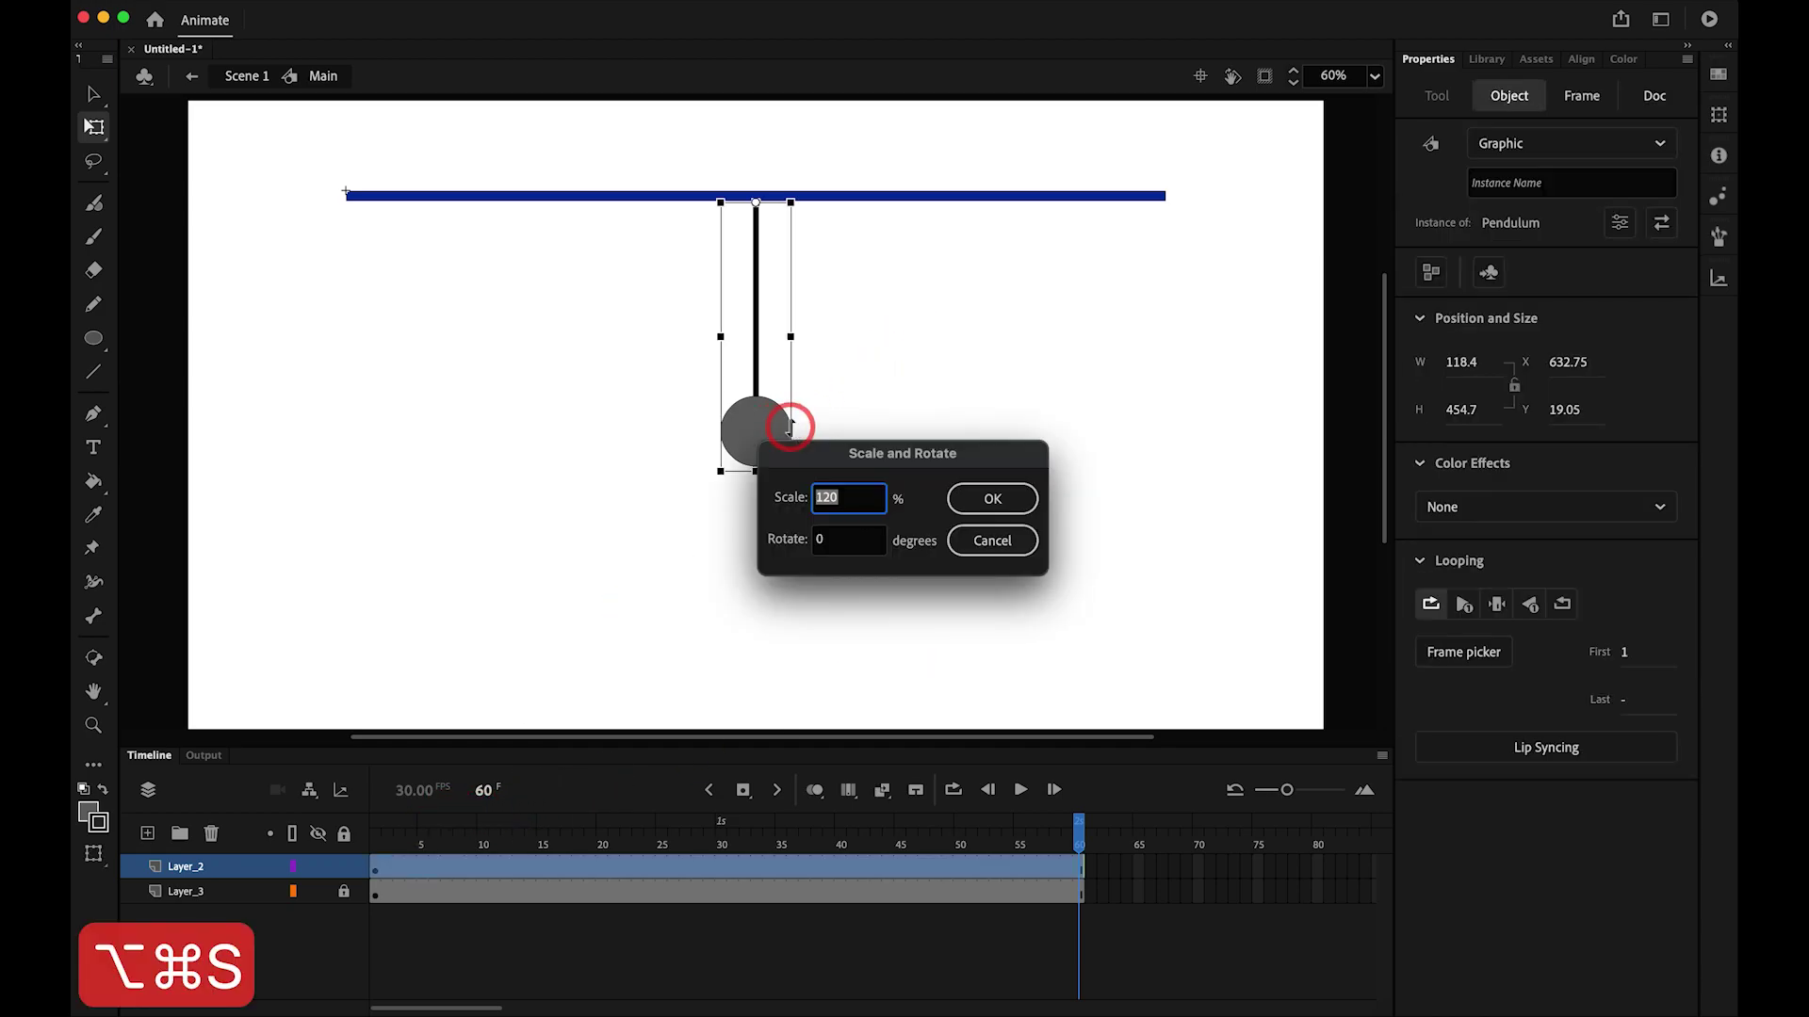
pyautogui.write('100')
pyautogui.press('Tab')
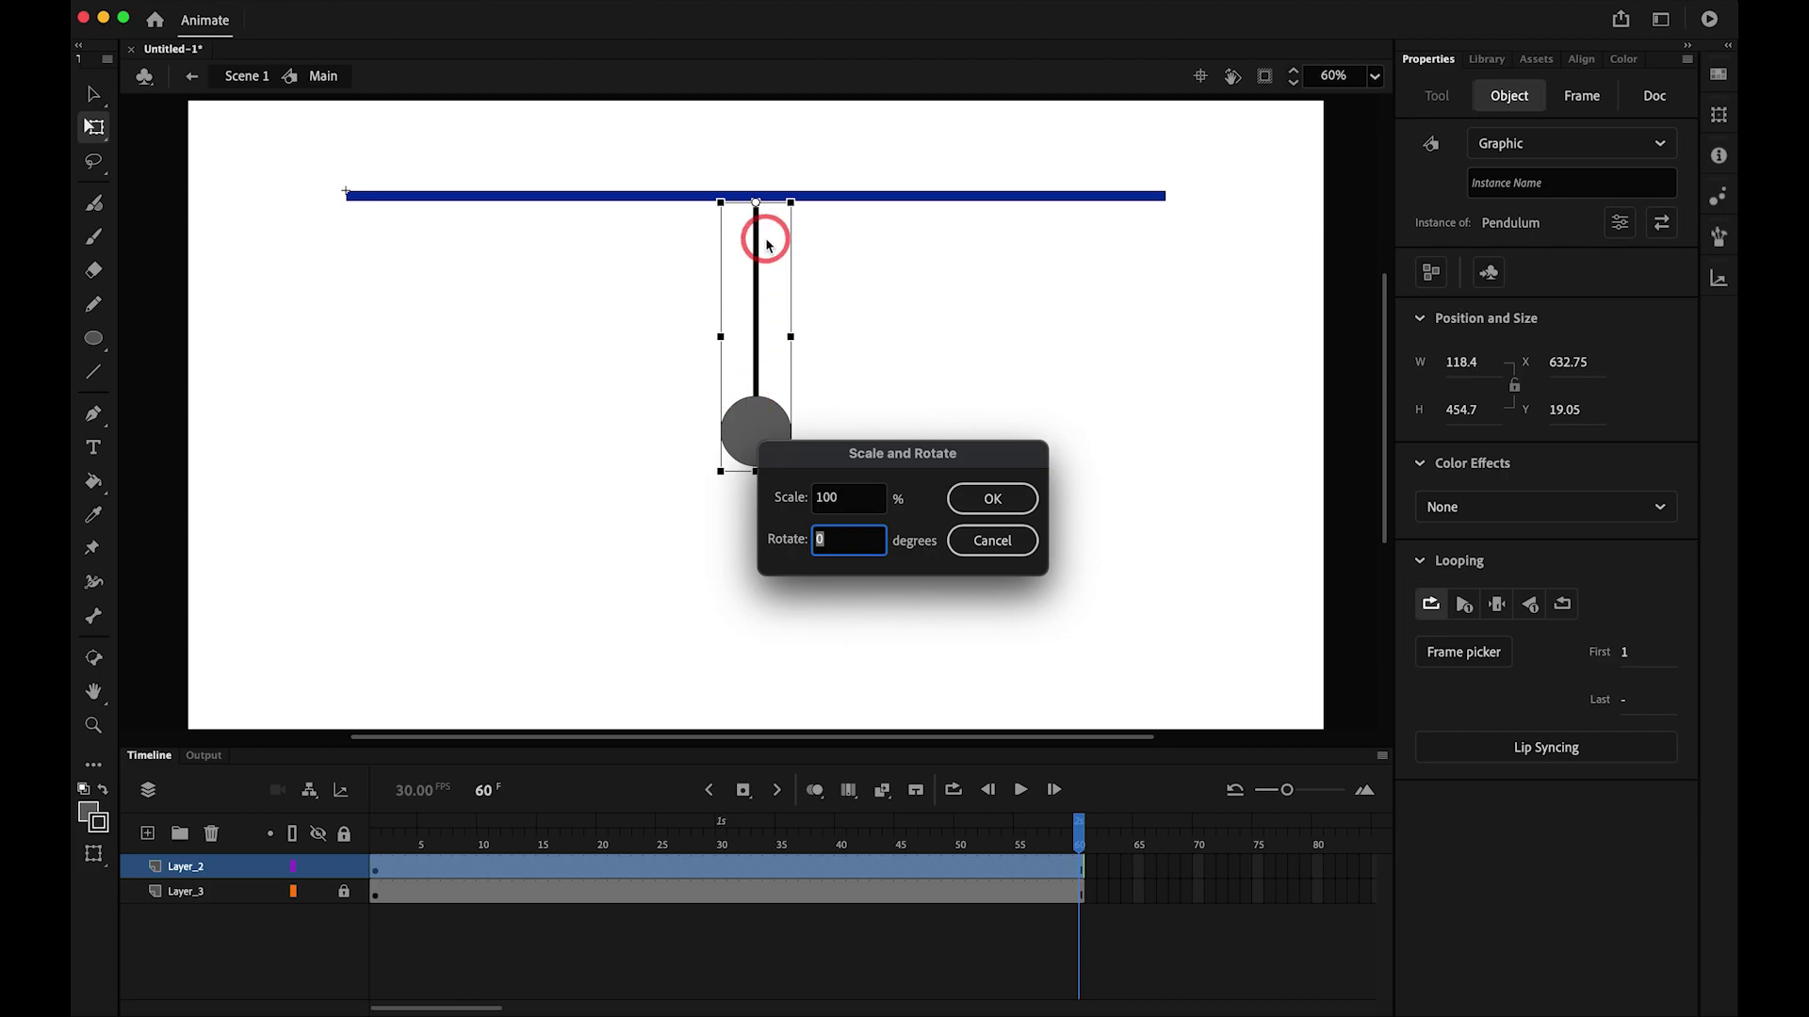
pyautogui.write('40')
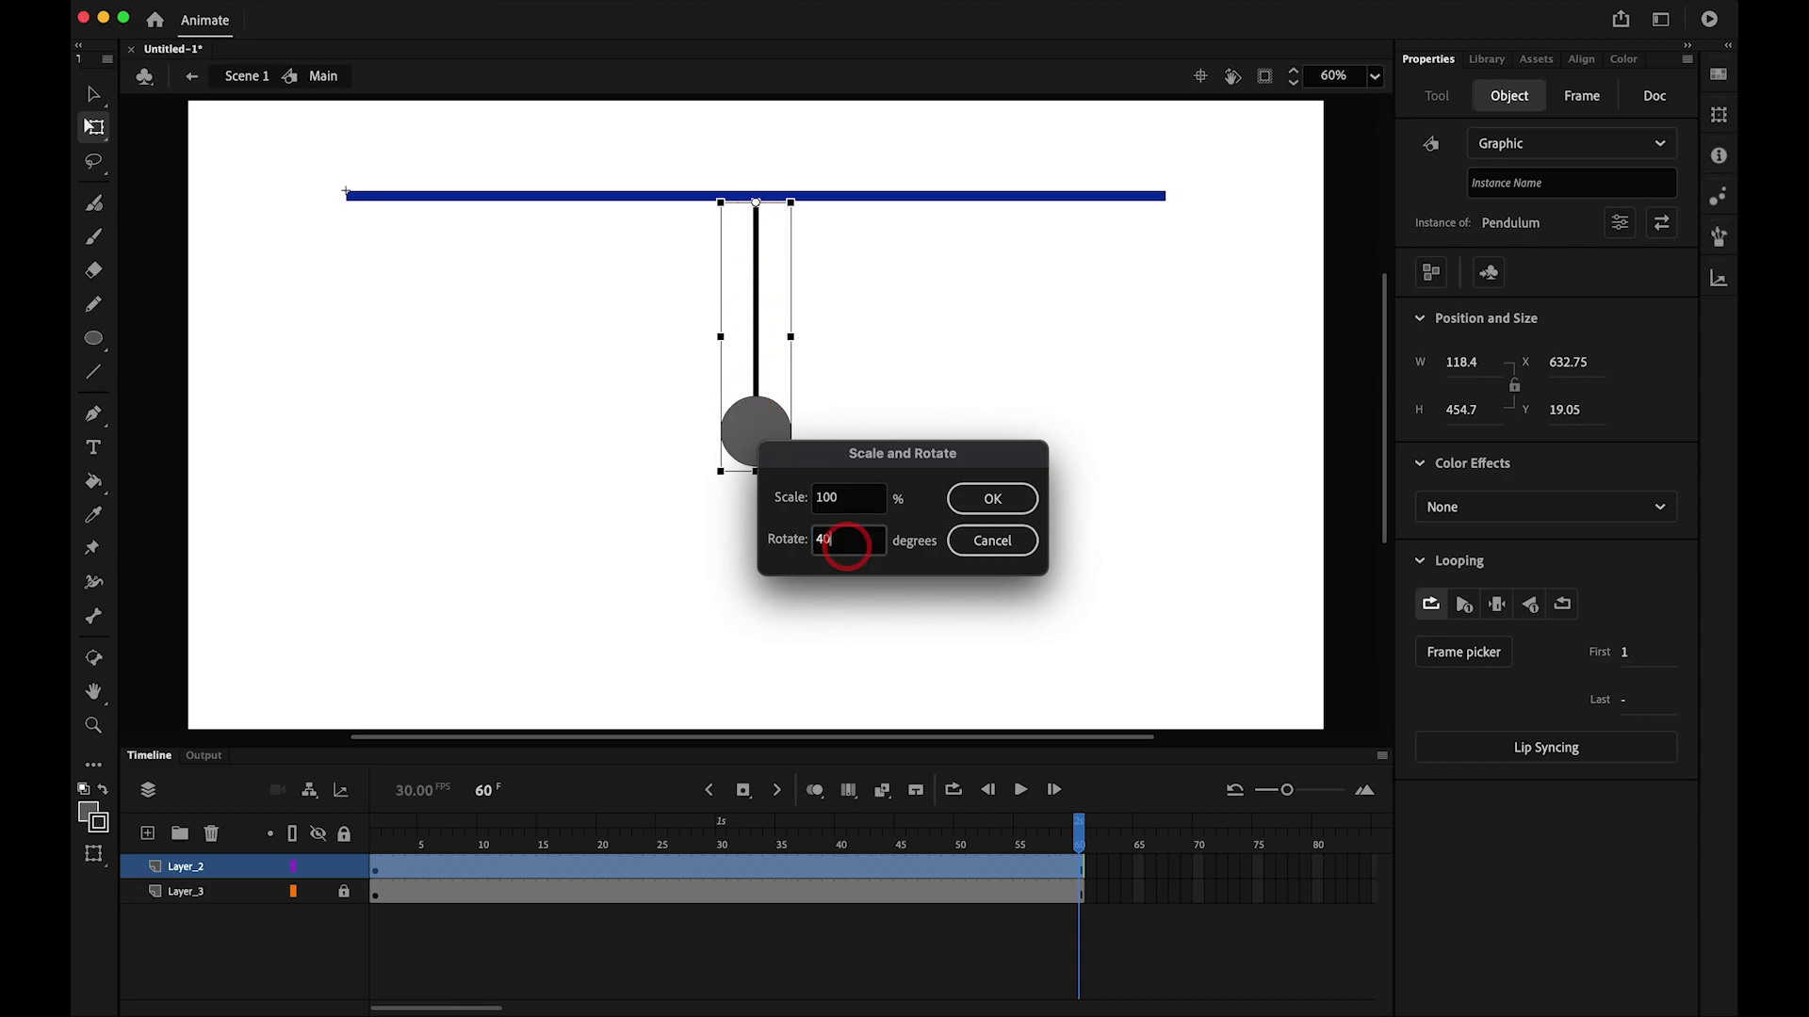
pyautogui.press('Return')
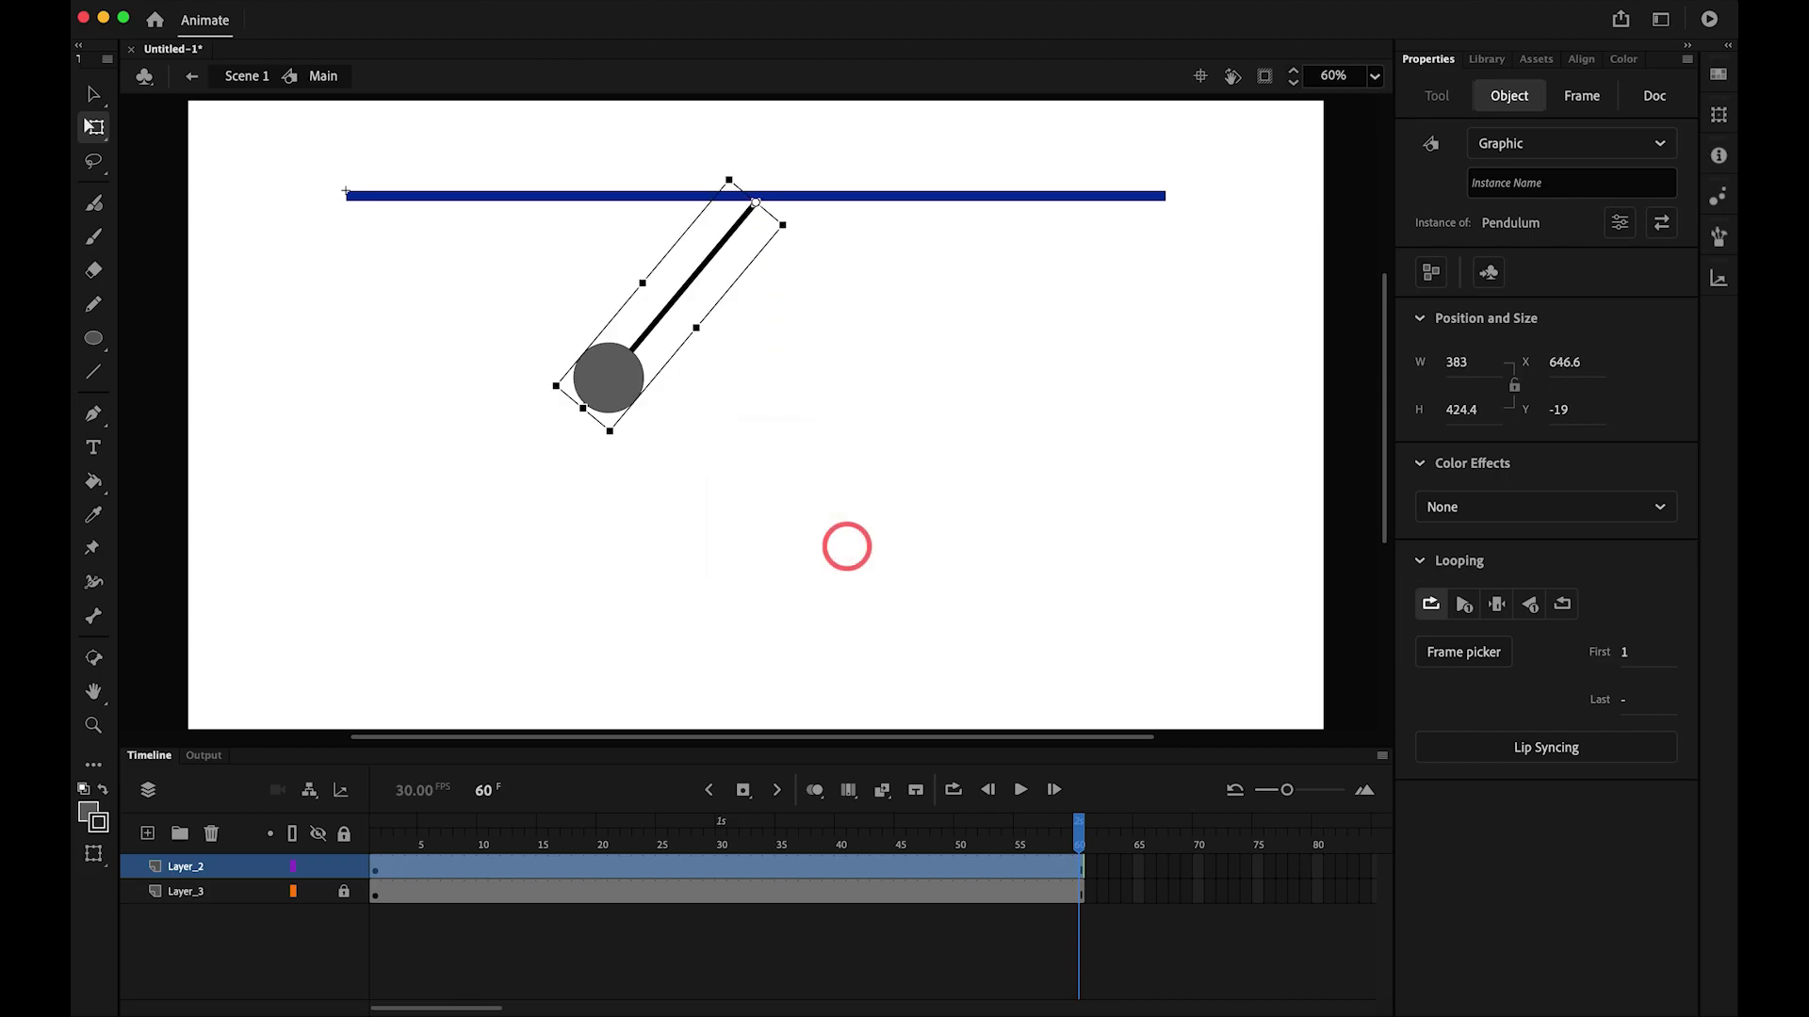
pyautogui.click(846, 543)
pyautogui.click(1082, 866)
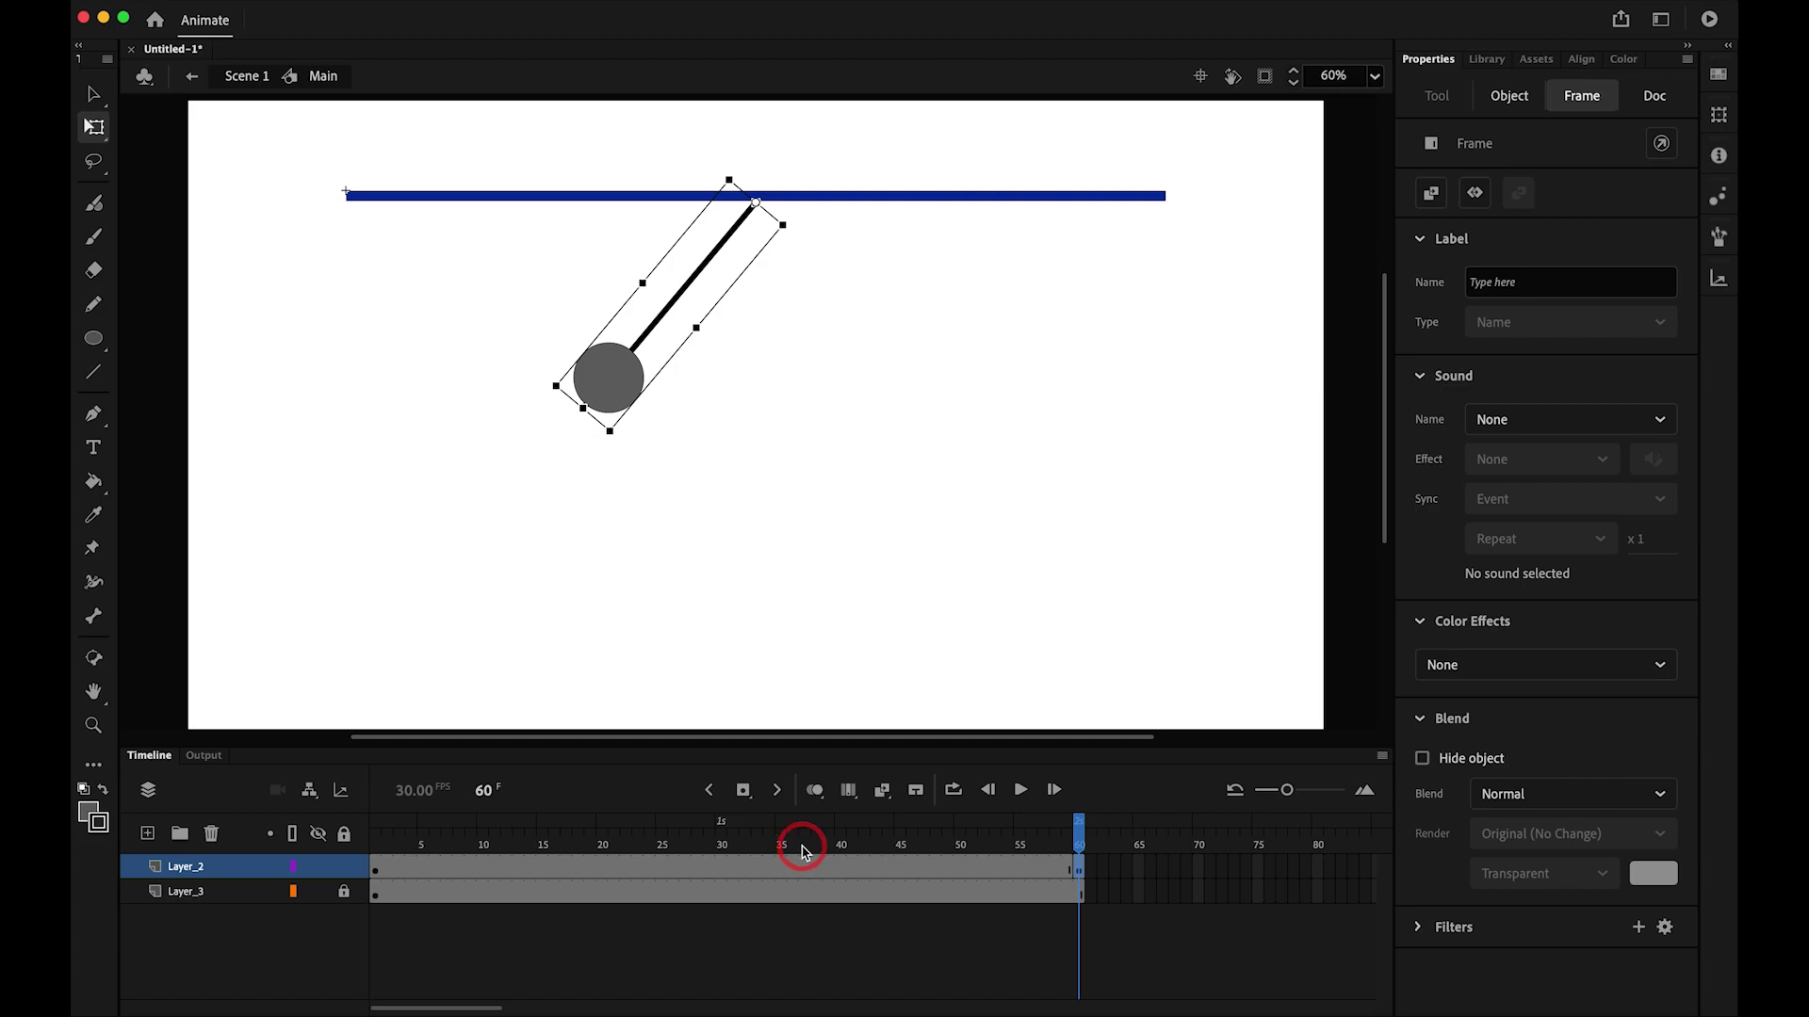
# - Add a keyframe at frame 30 on the pendulum's layer and swing the pendulum to the opposite side, using a rotation of -40 degrees
pyautogui.click(721, 846)
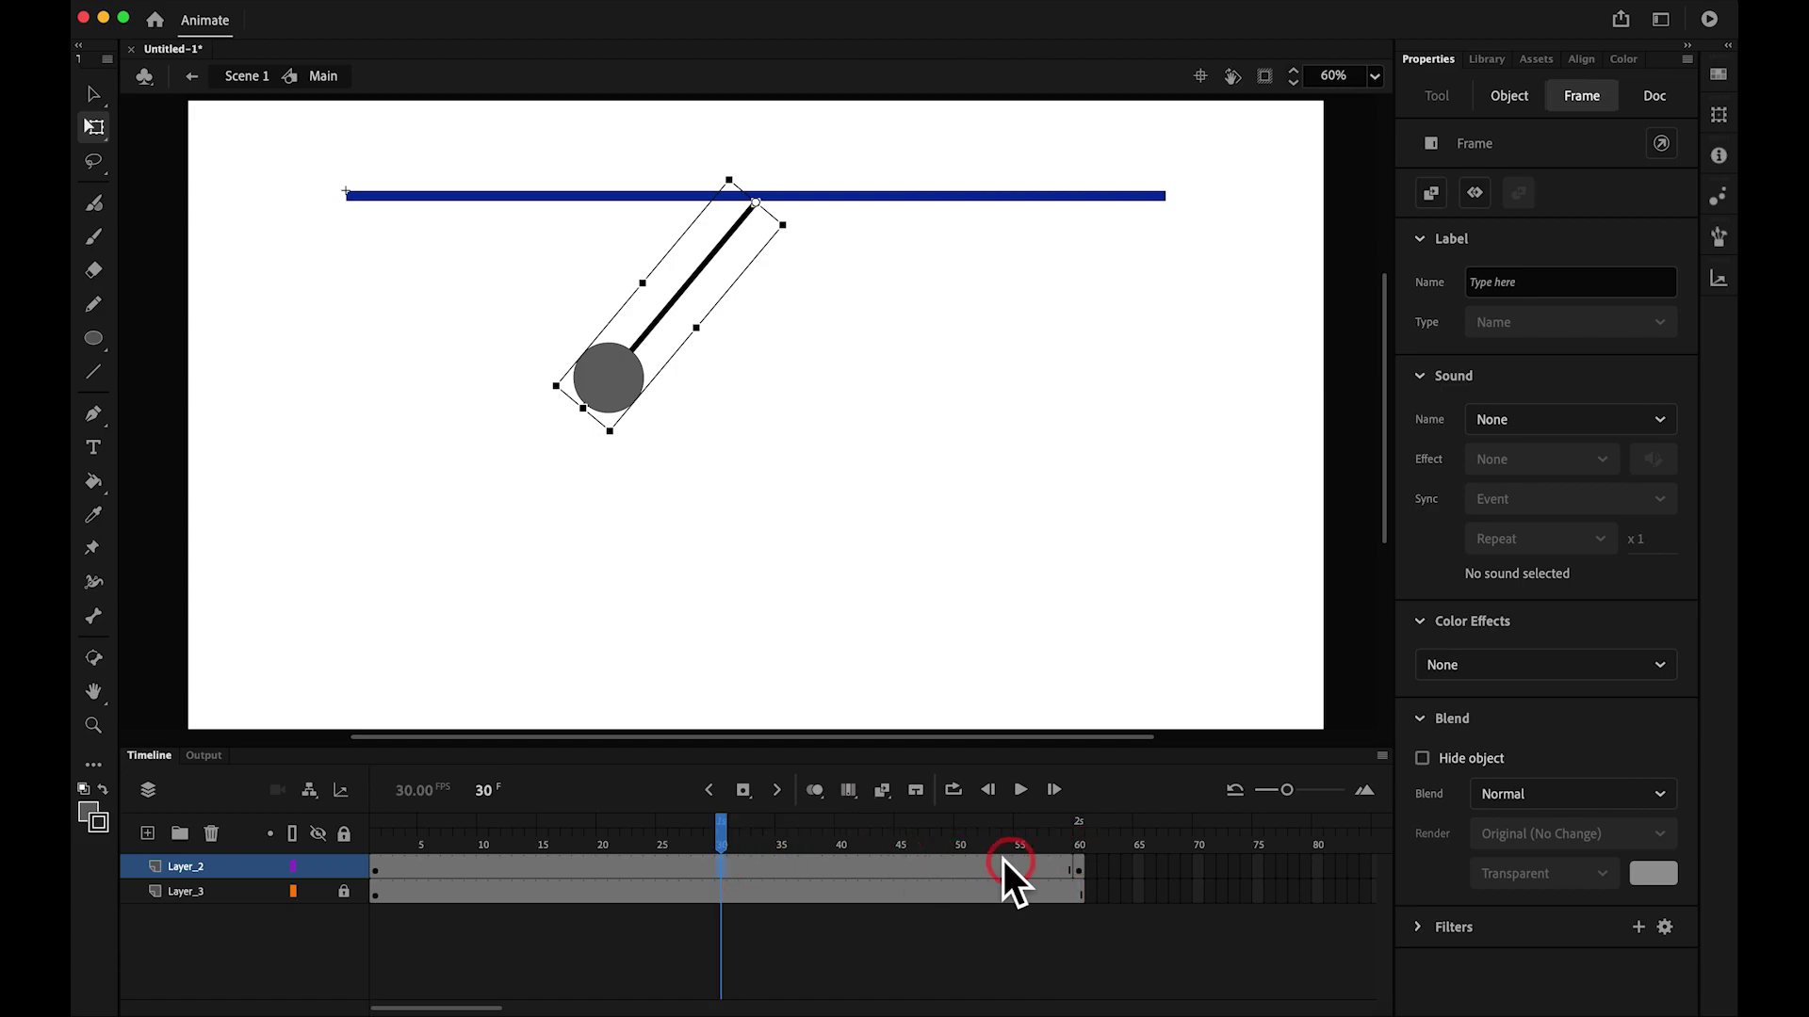
pyautogui.press('F6')
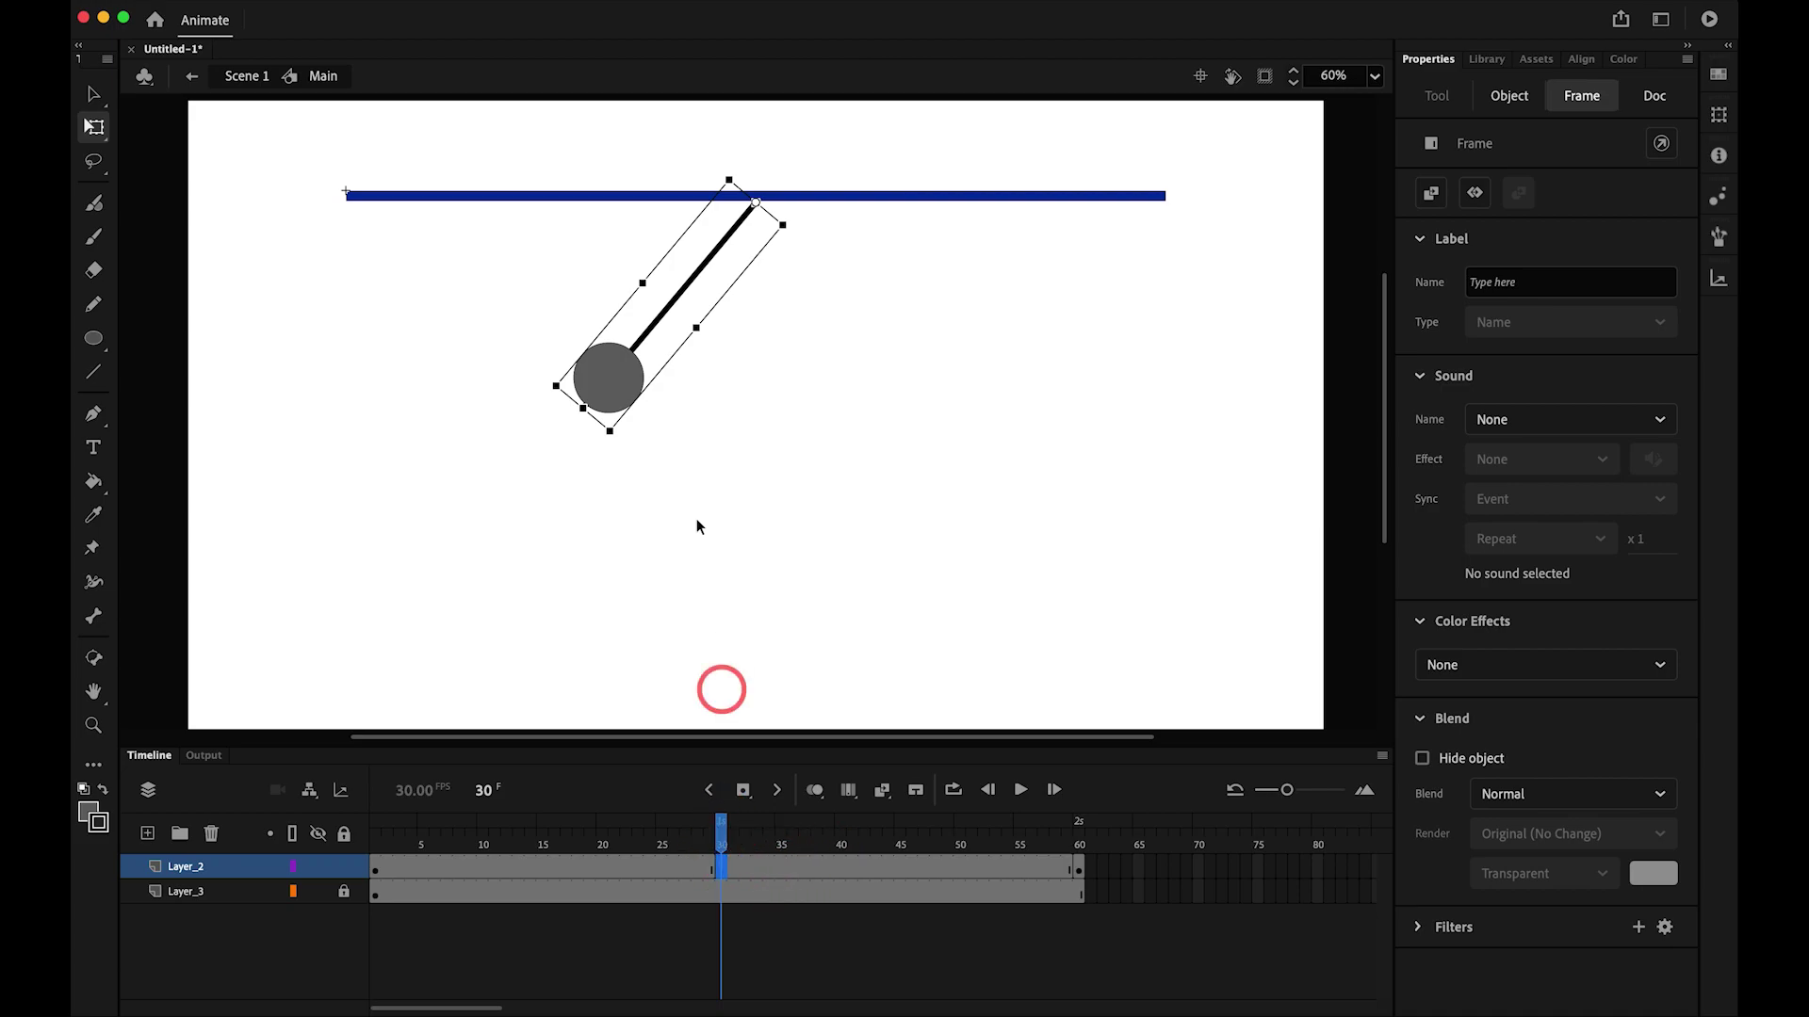
pyautogui.press('alt+super+s')
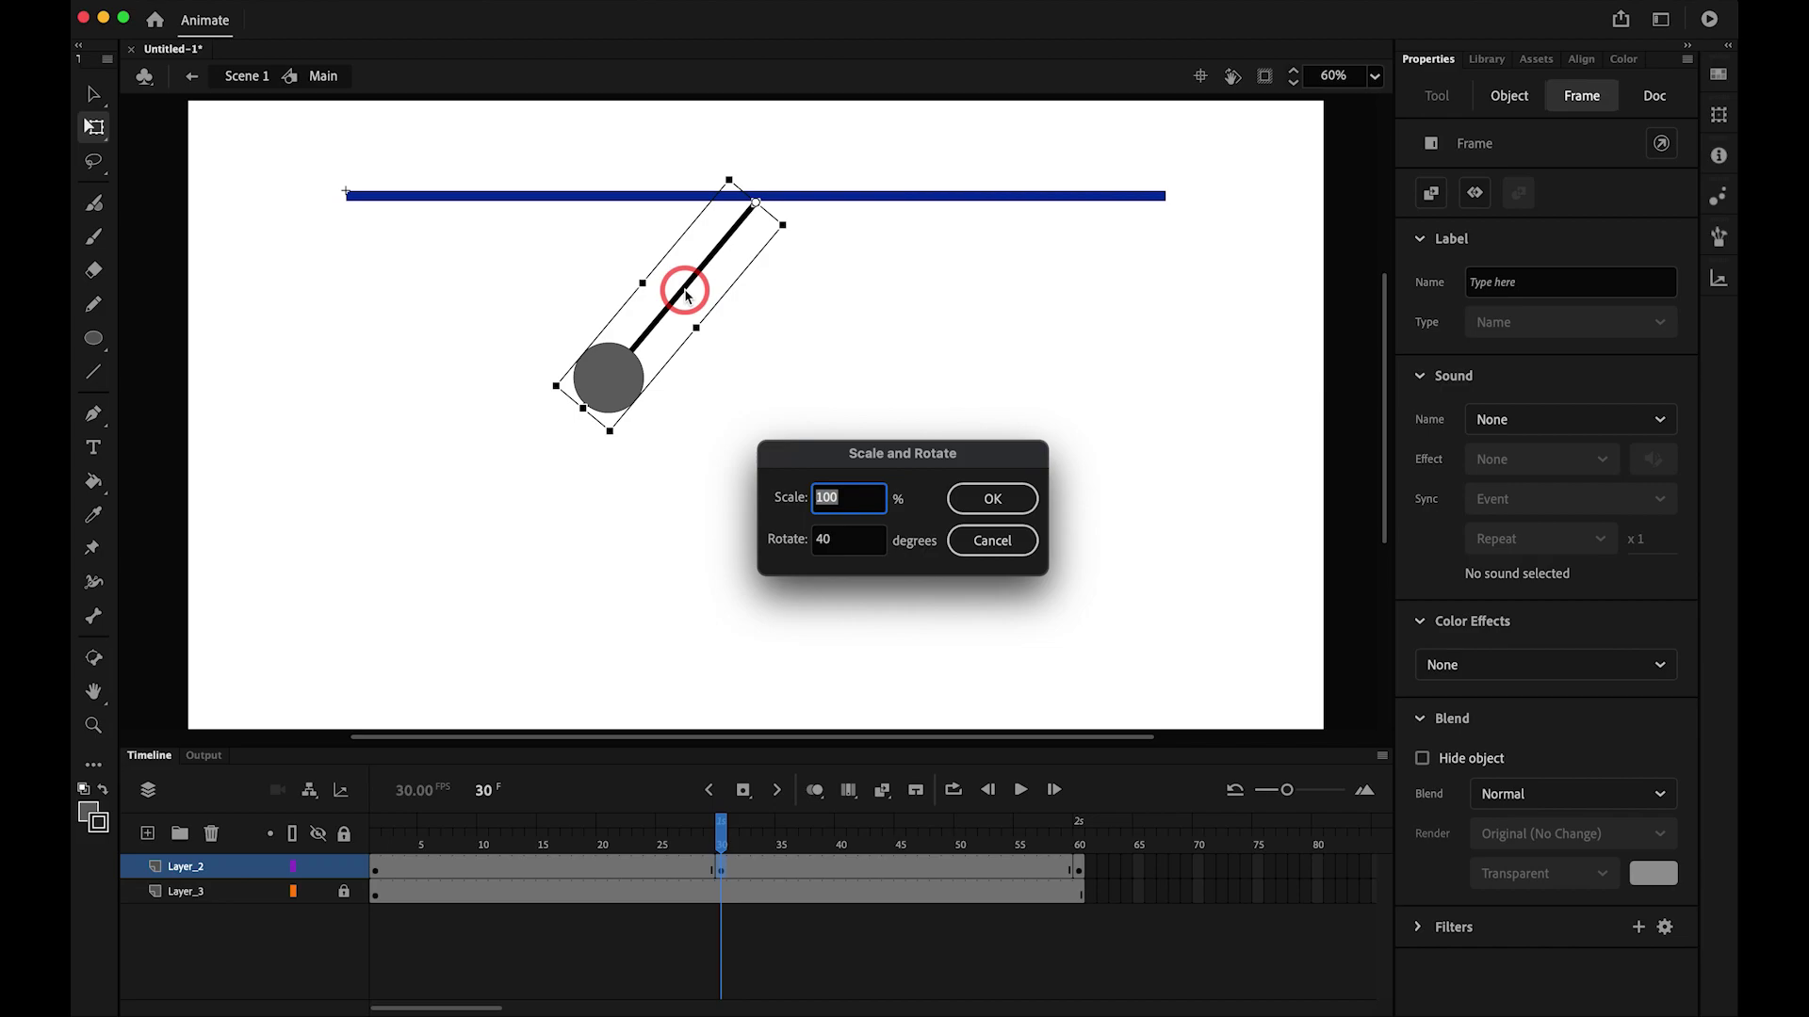
pyautogui.click(989, 499)
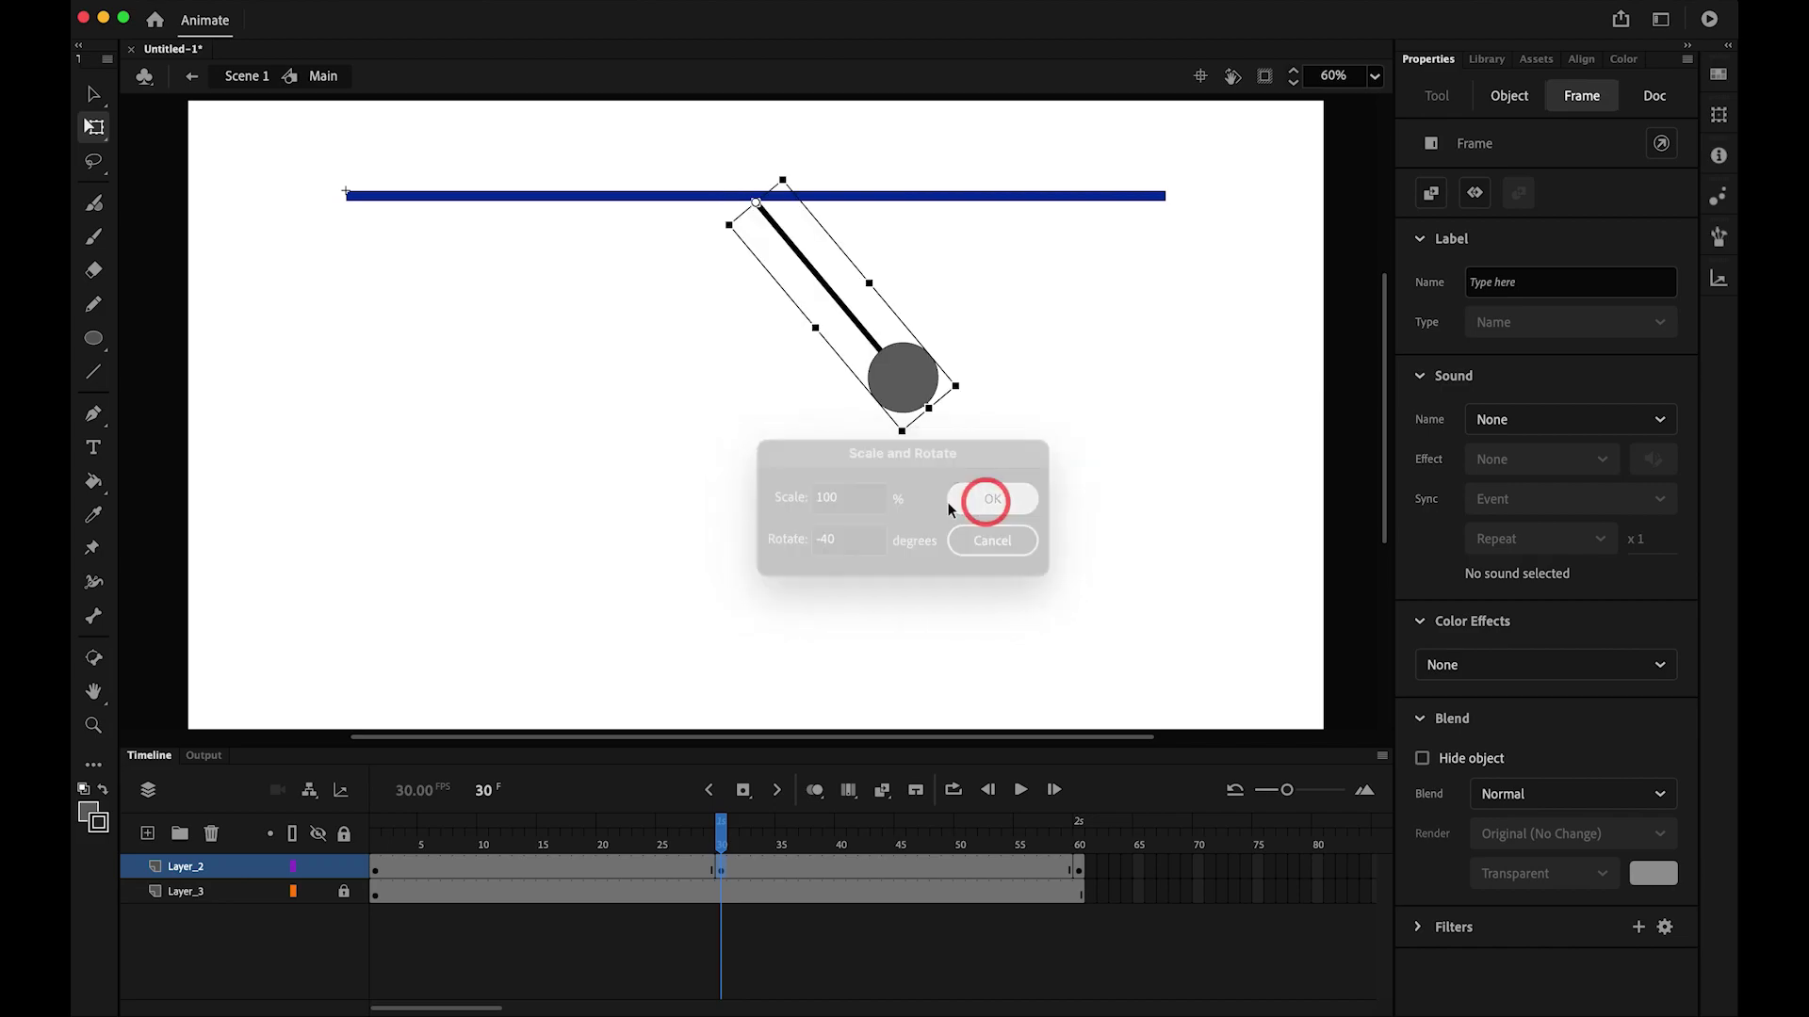
# - Create classic tweens on the pendulum's layer across the spans before and after the frame 30 keyframe
pyautogui.moveTo(718, 839)
pyautogui.mouseDown()
pyautogui.moveTo(678, 840)
pyautogui.moveTo(757, 851)
pyautogui.moveTo(646, 842)
pyautogui.moveTo(733, 839)
pyautogui.mouseUp()
pyautogui.moveTo(636, 885); pyautogui.dragTo(788, 869)
pyautogui.rightClick(747, 871)
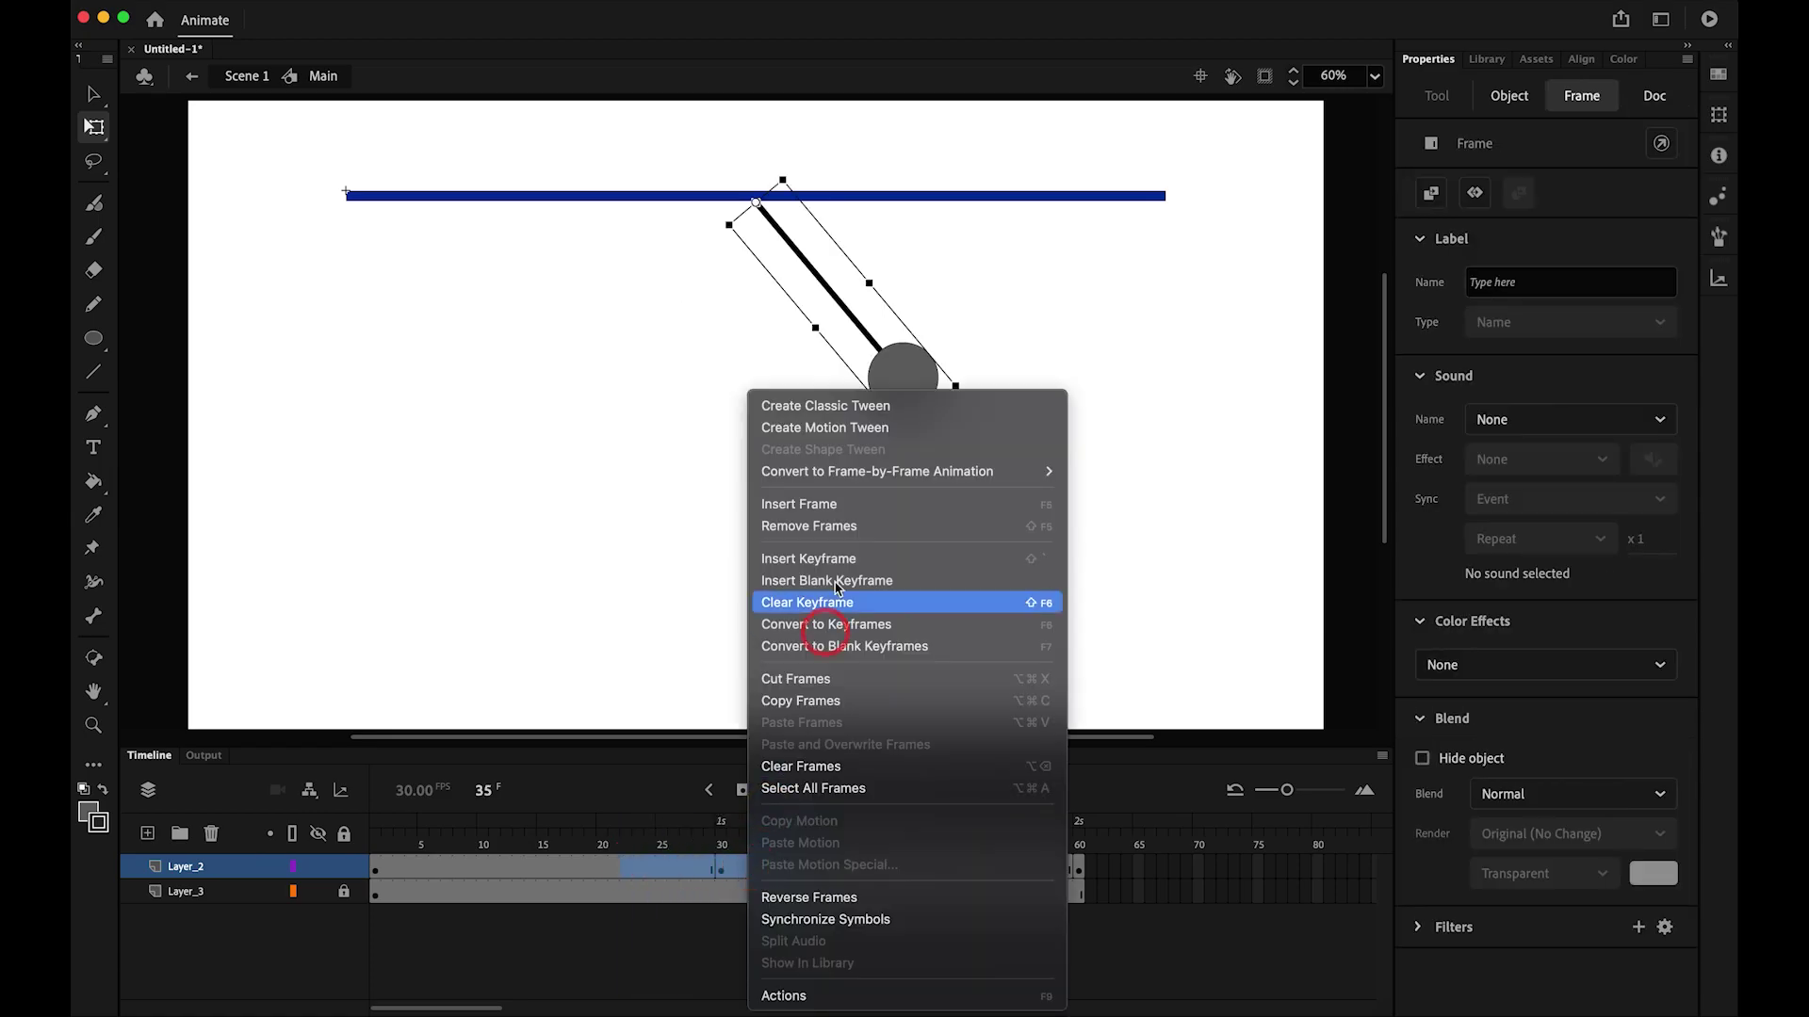
pyautogui.click(893, 419)
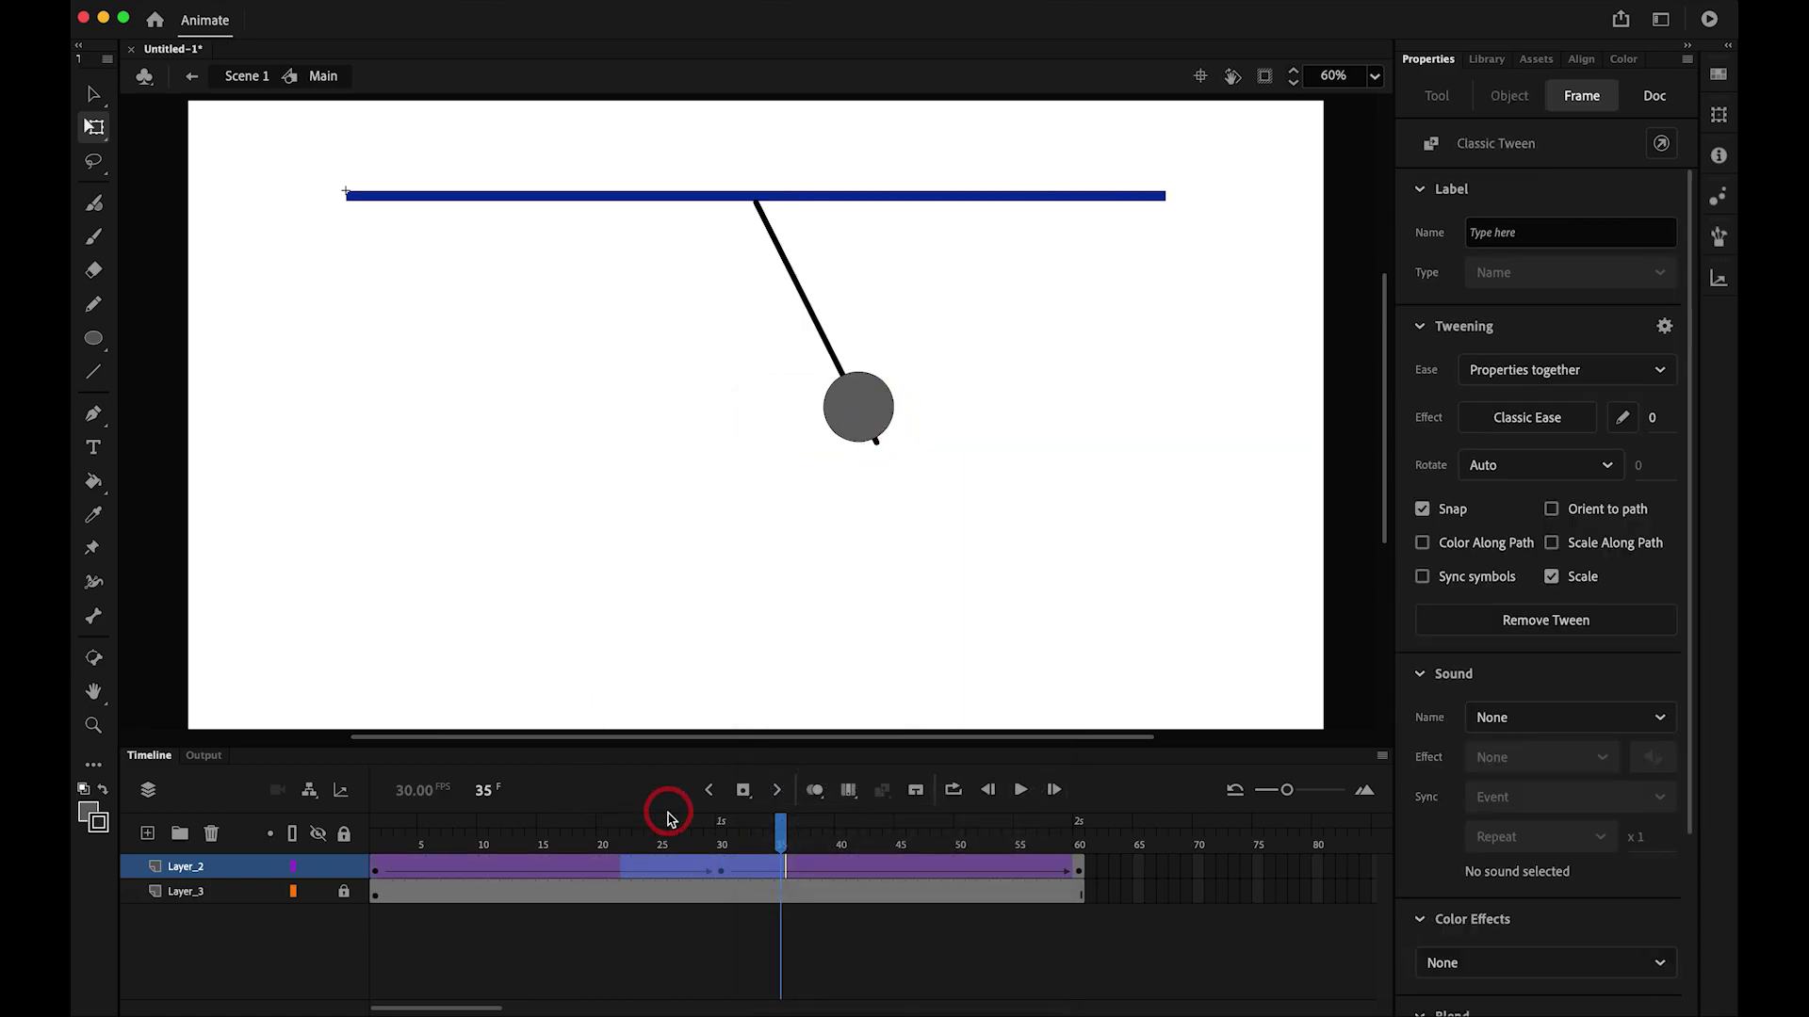
# - Play the swing animation from frame 1 and inspect the pendulum at frame 15
pyautogui.moveTo(532, 854); pyautogui.dragTo(375, 825)
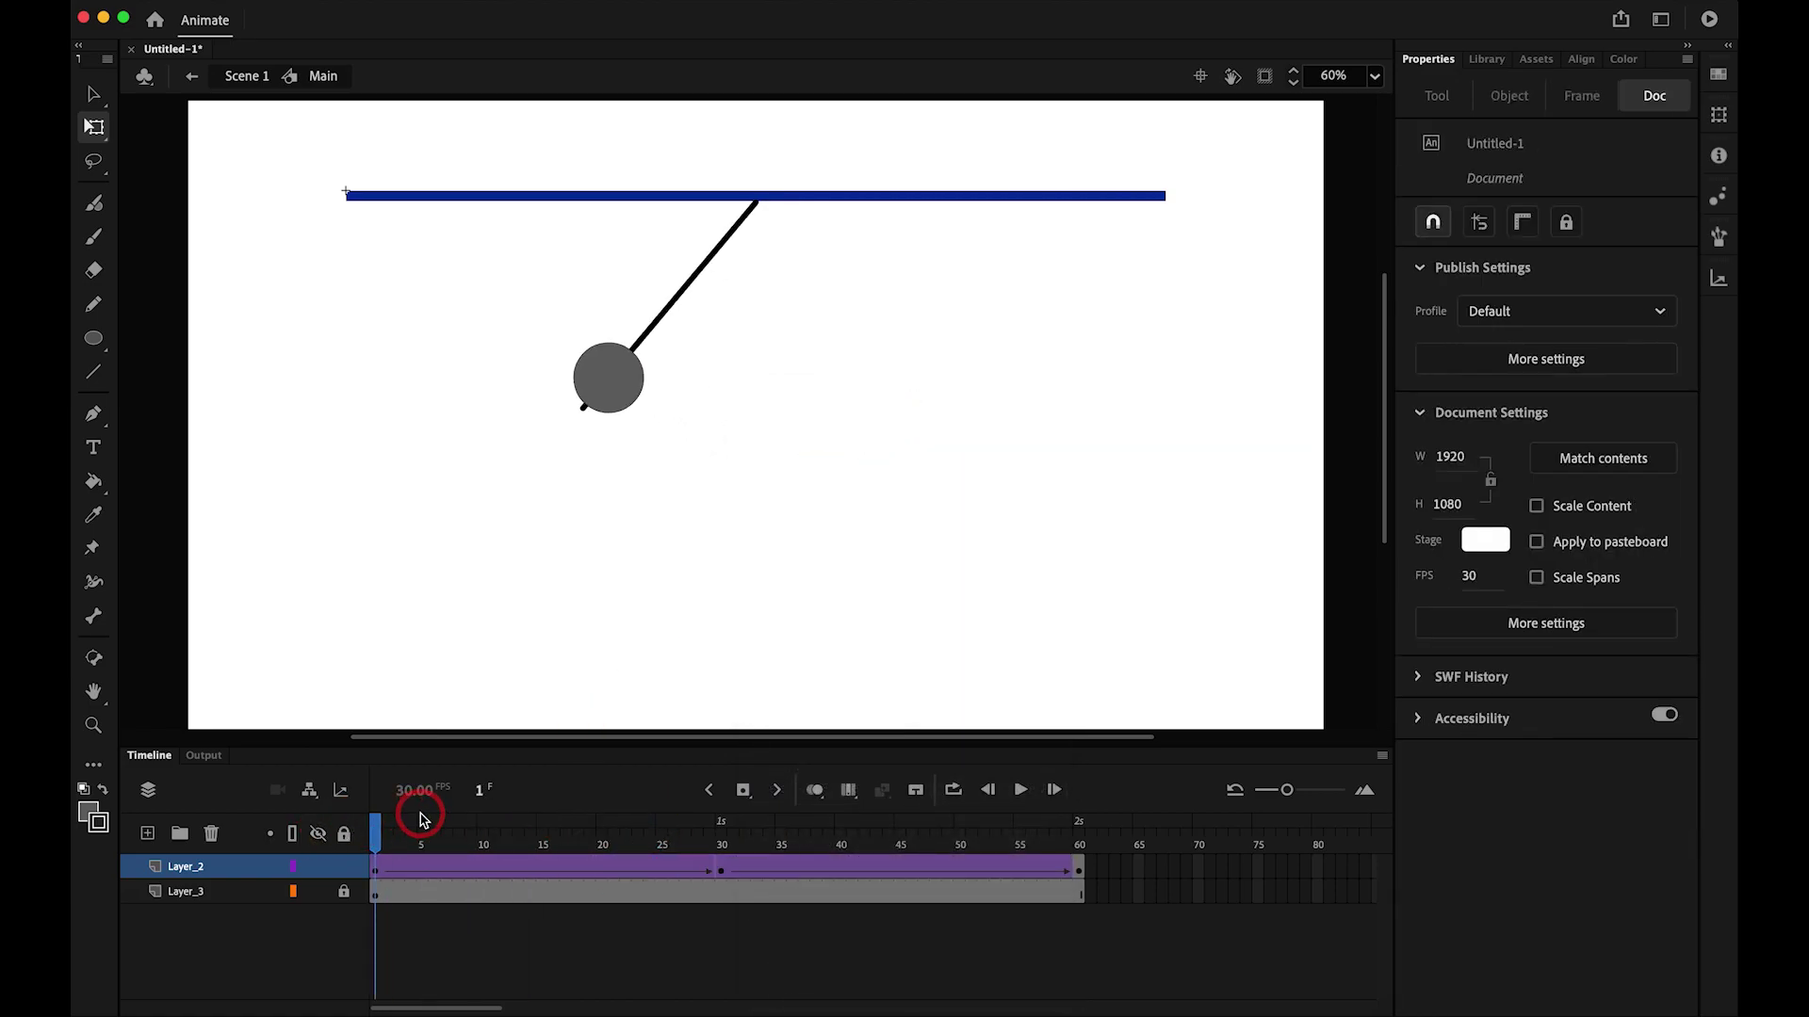
pyautogui.press('Return')
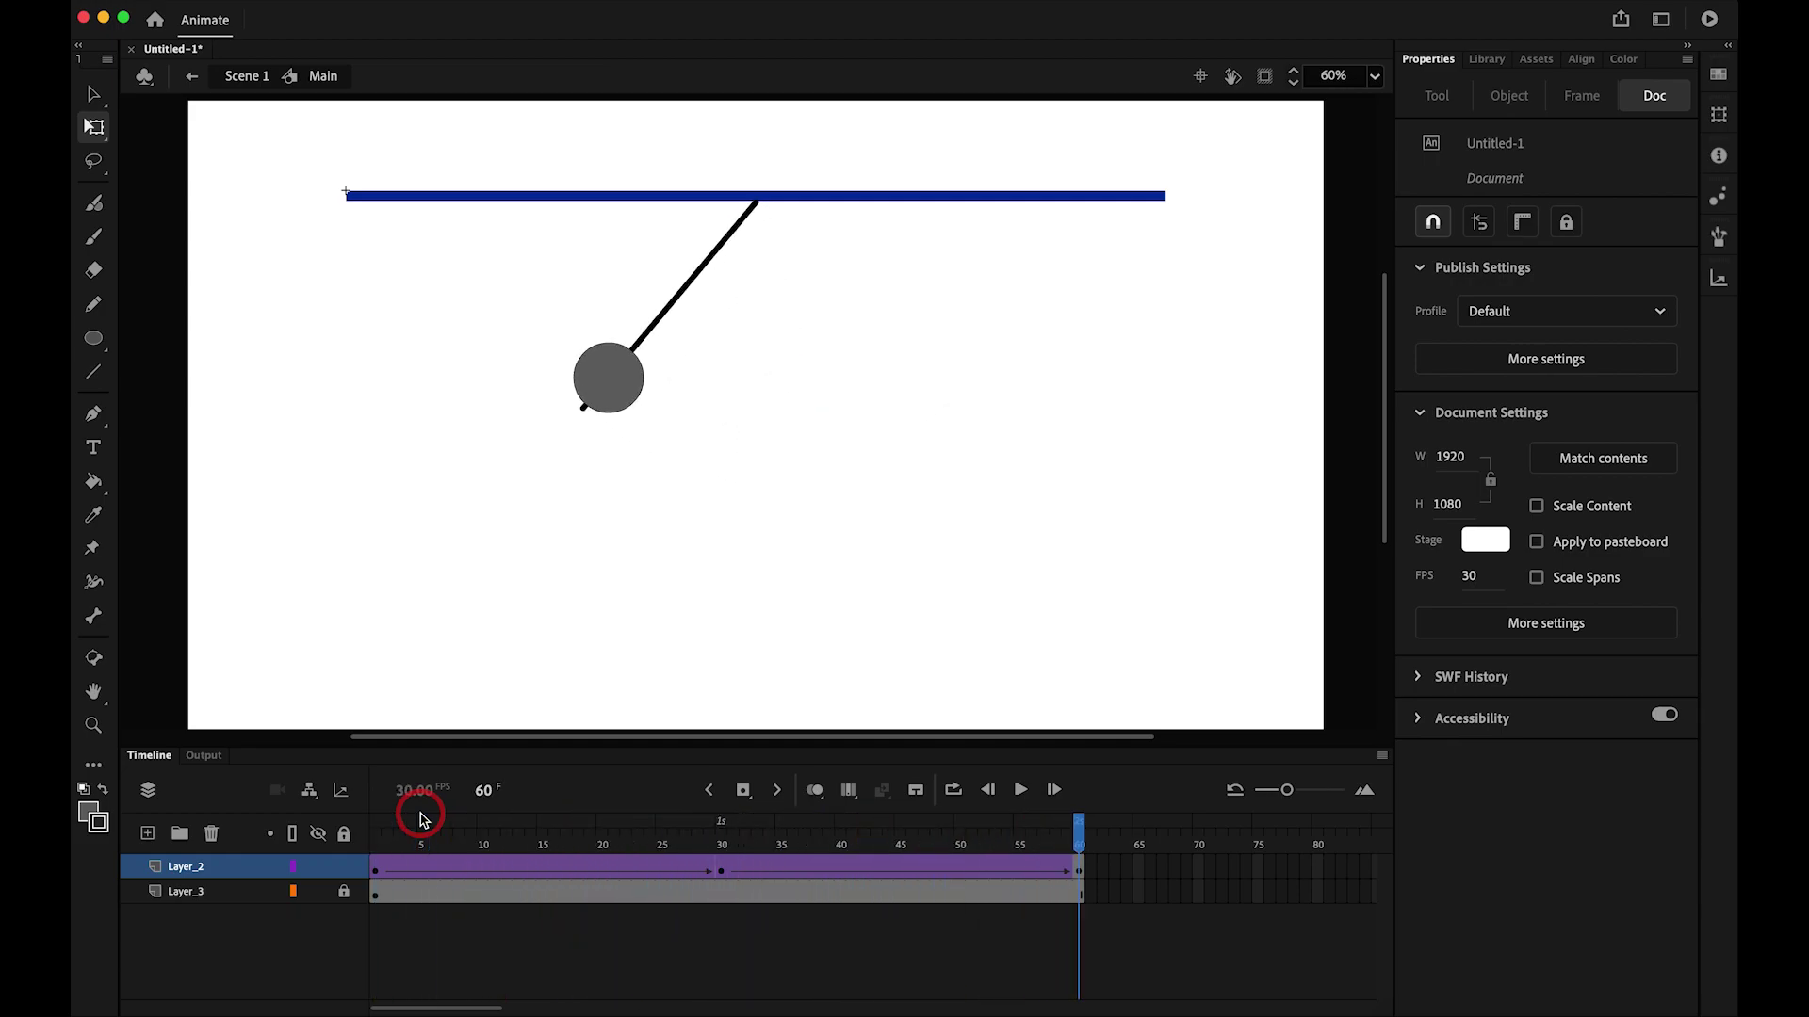
pyautogui.press('Return')
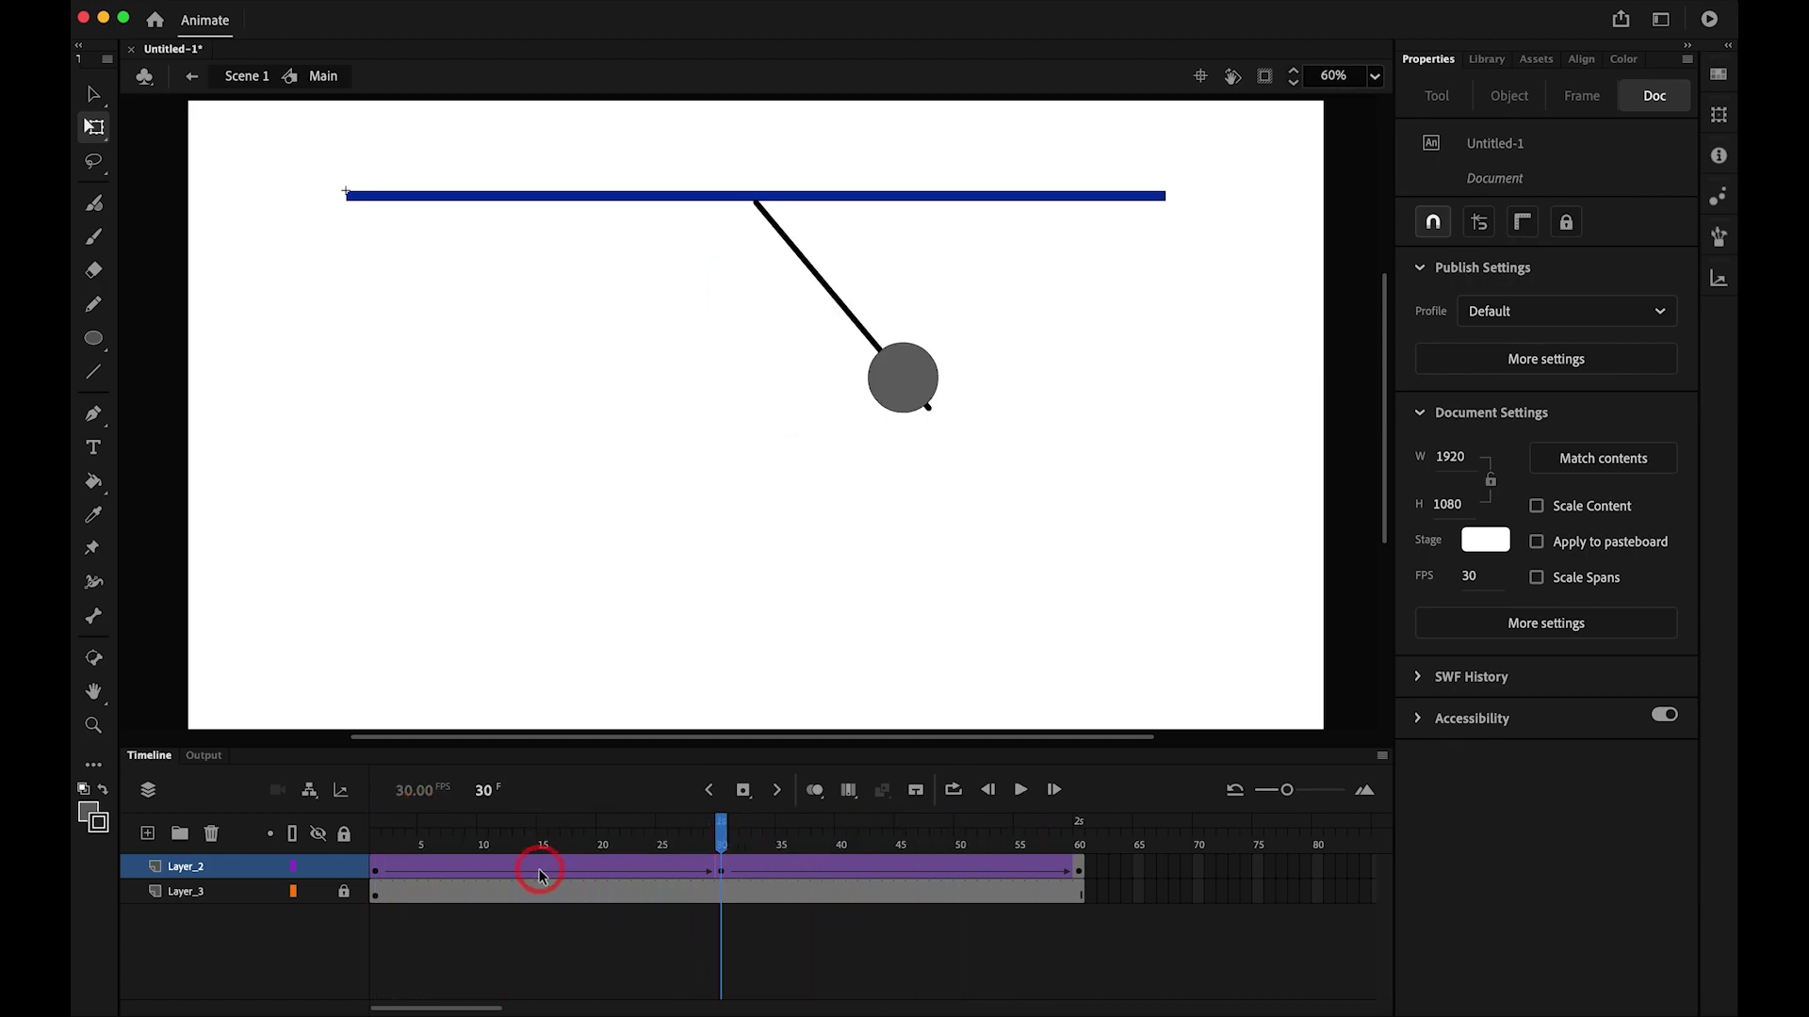
pyautogui.click(543, 839)
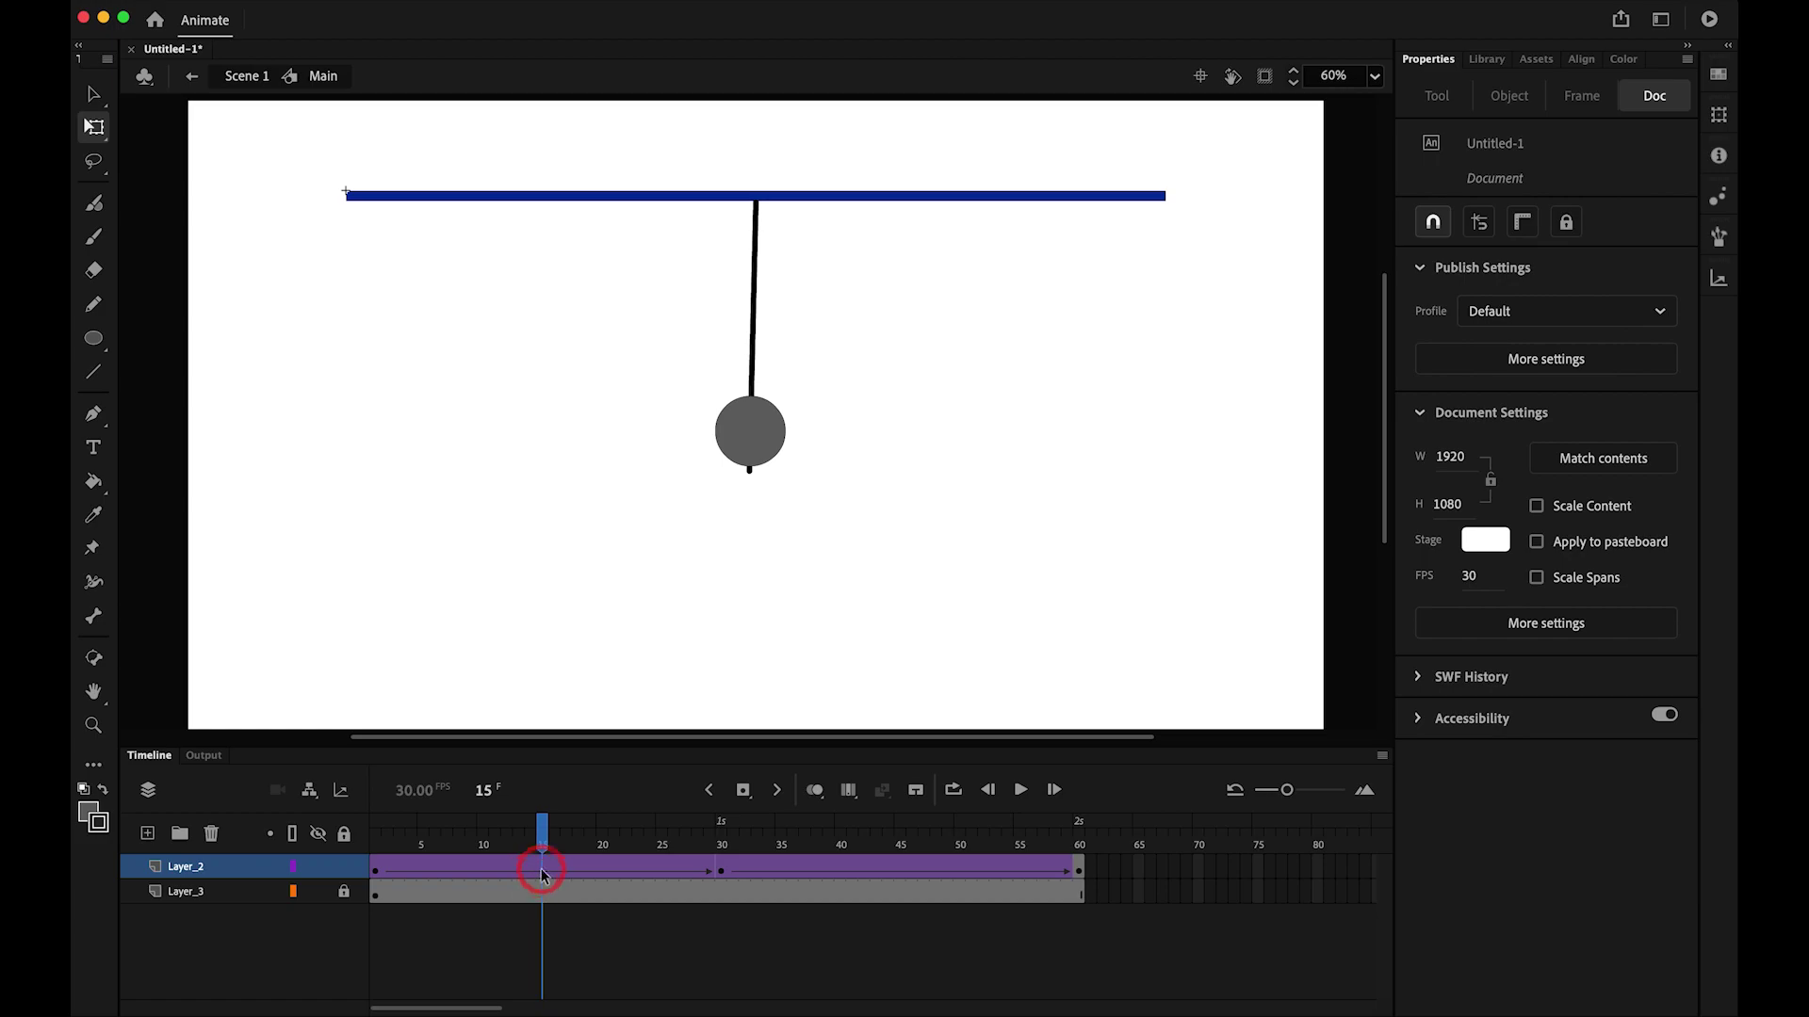
# - Add keyframes at frames 15 and 45 on the pendulum's layer
pyautogui.click(543, 872)
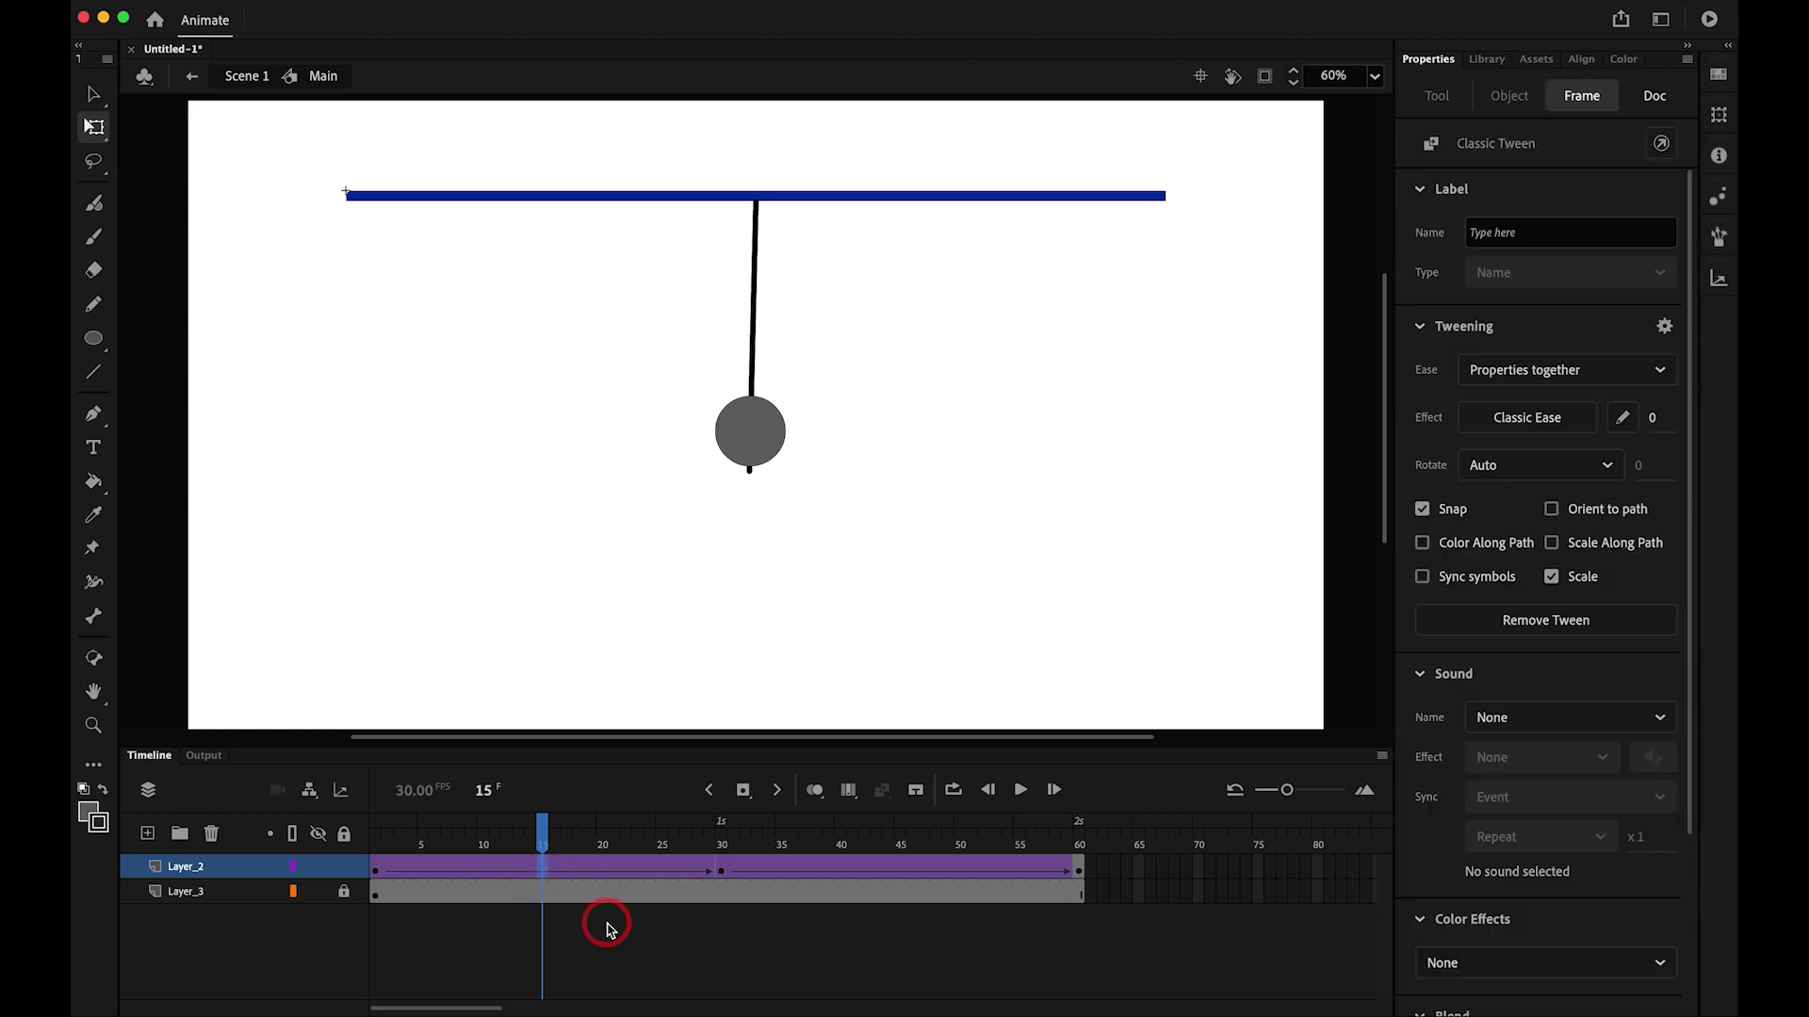
pyautogui.click(903, 872)
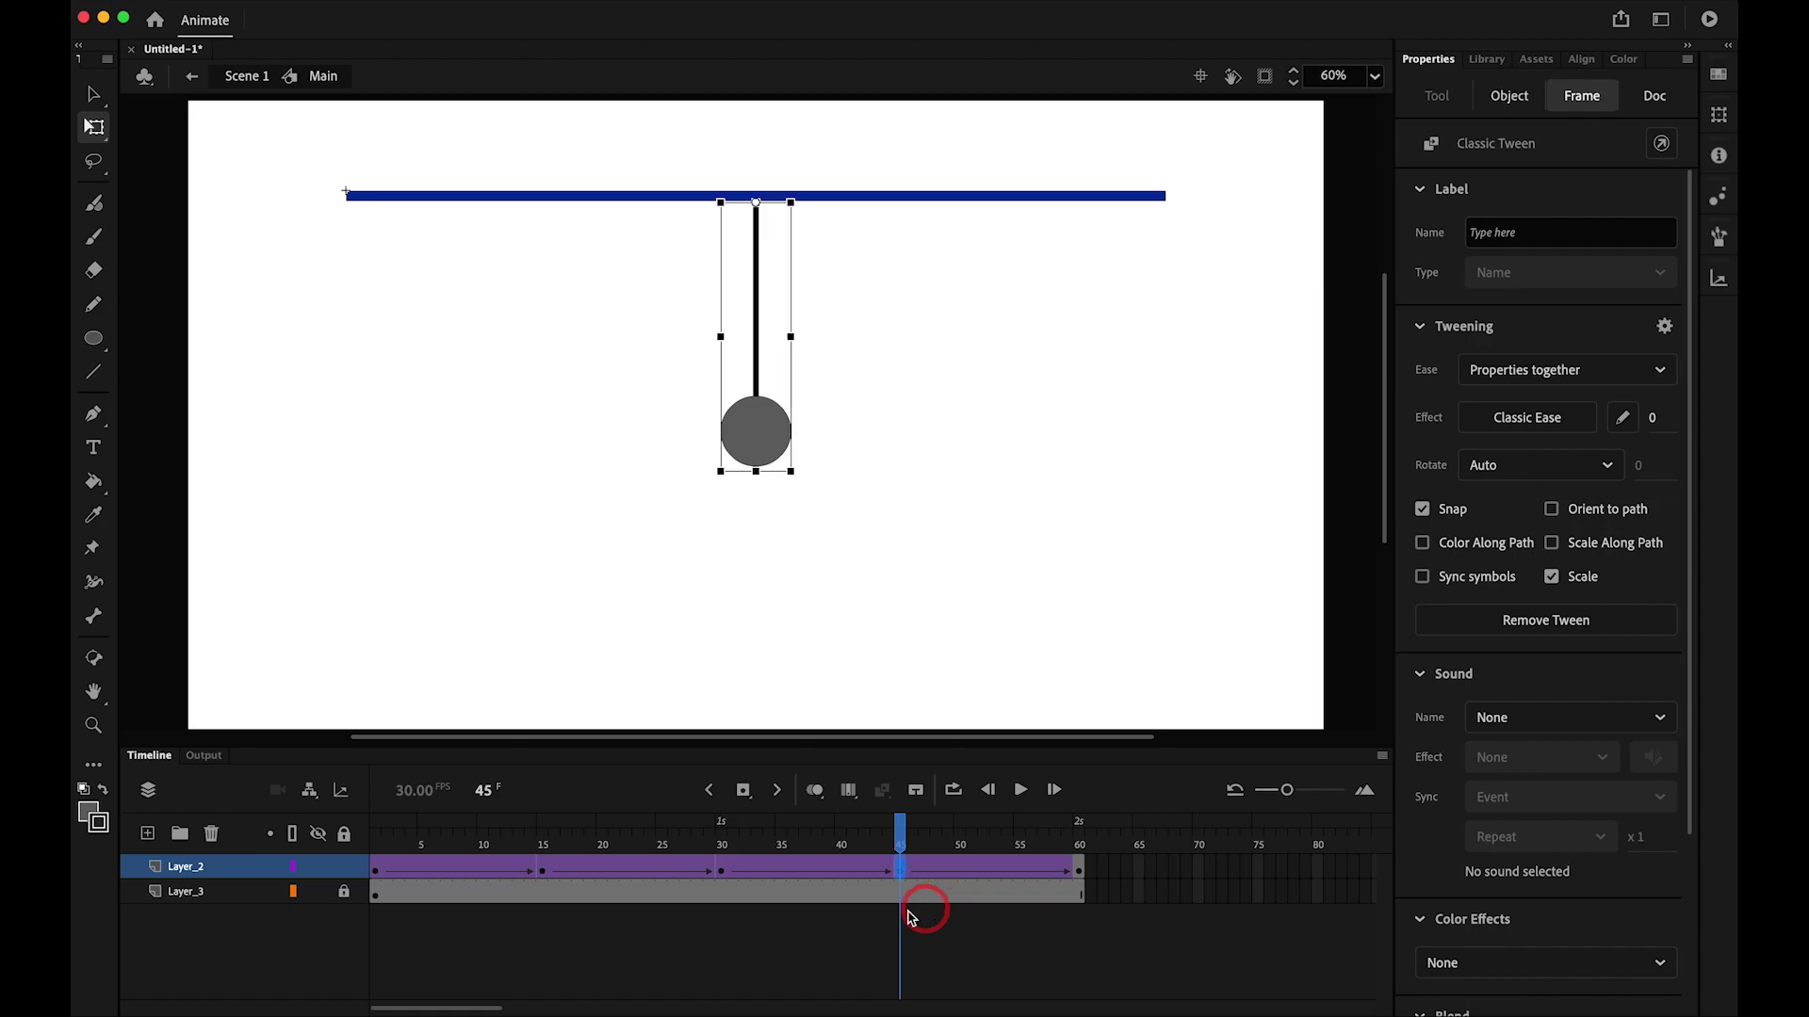
# - Label the pendulum's keyframes as 1 at frame 1, 2 at frame 30 and 1 at frame 60
pyautogui.click(381, 874)
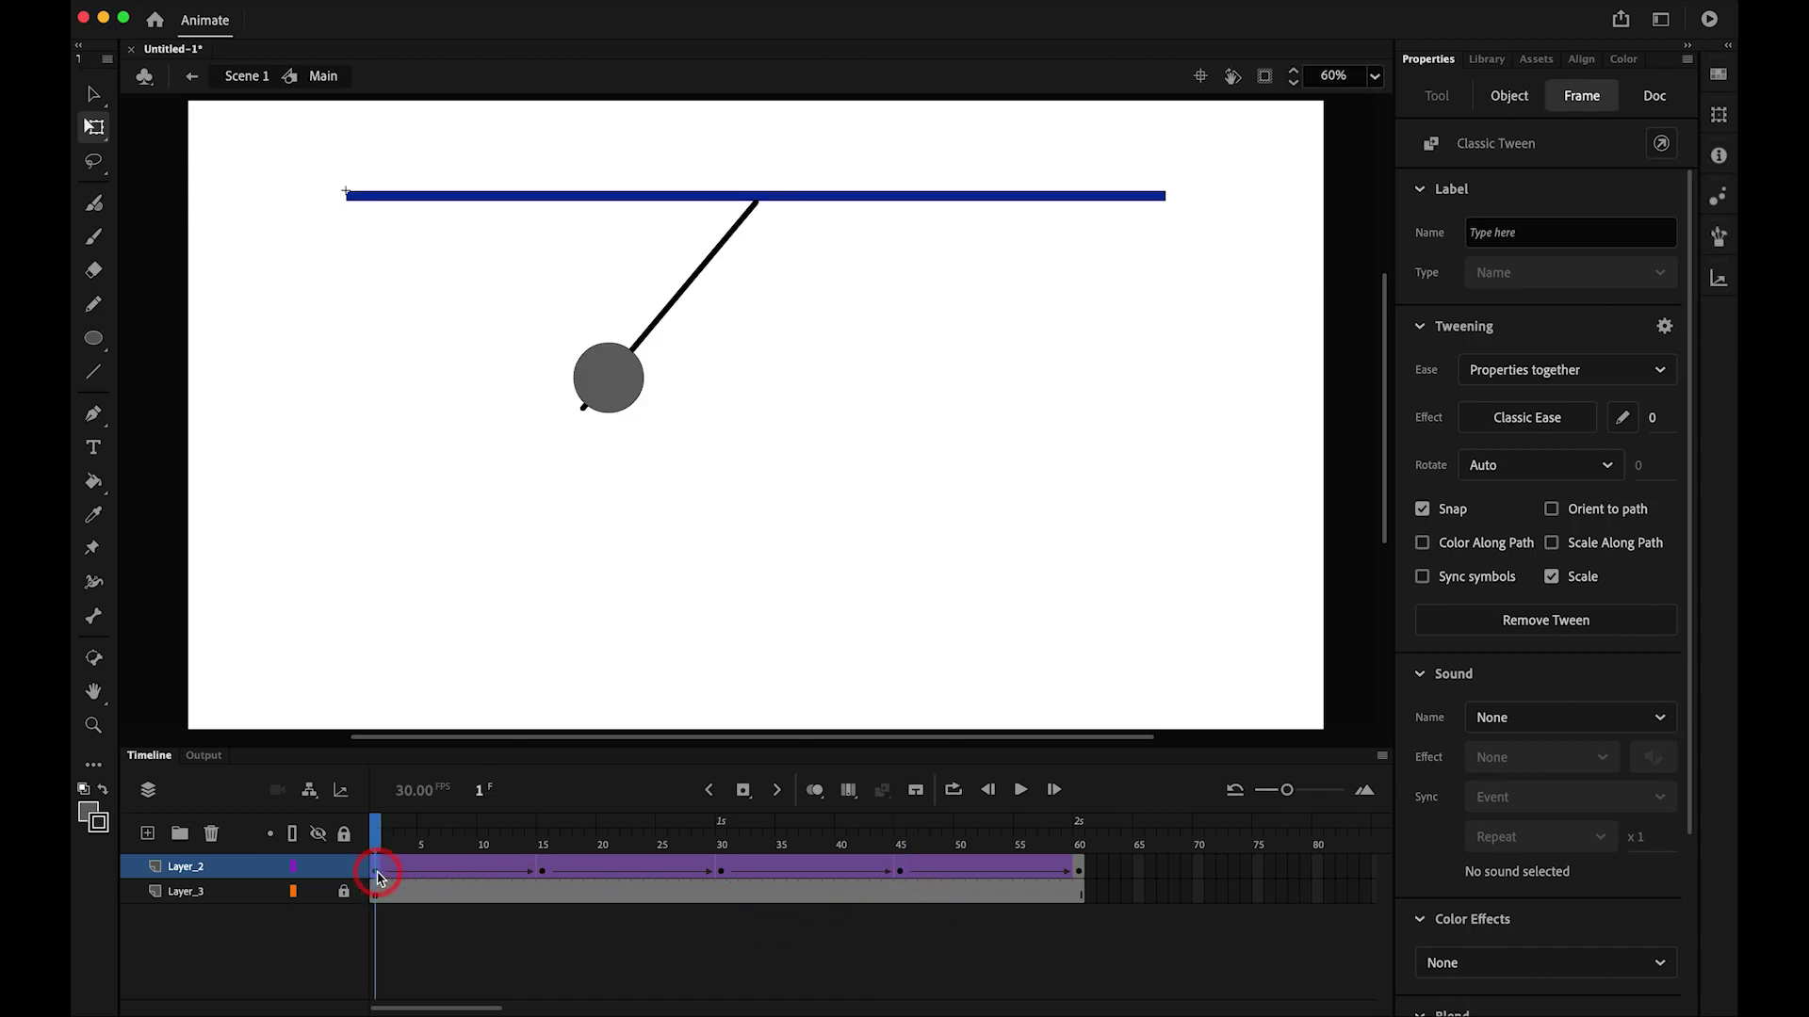
pyautogui.click(1501, 240)
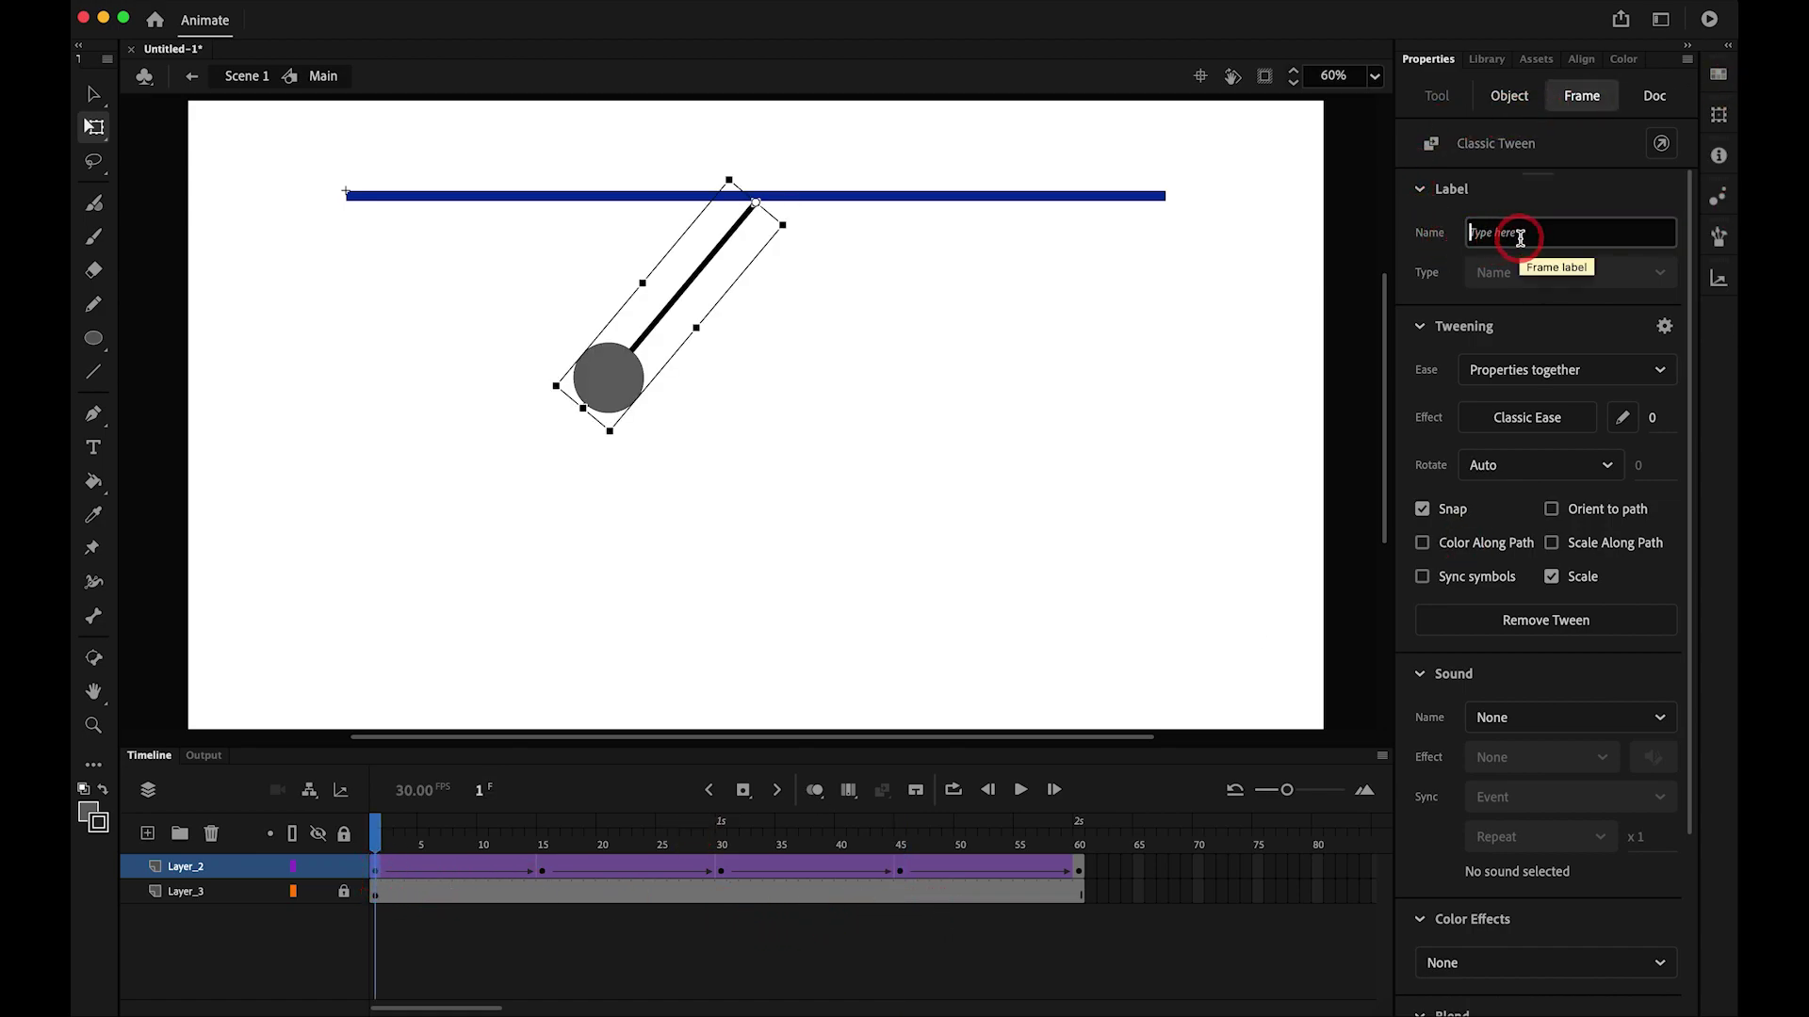
pyautogui.write('1')
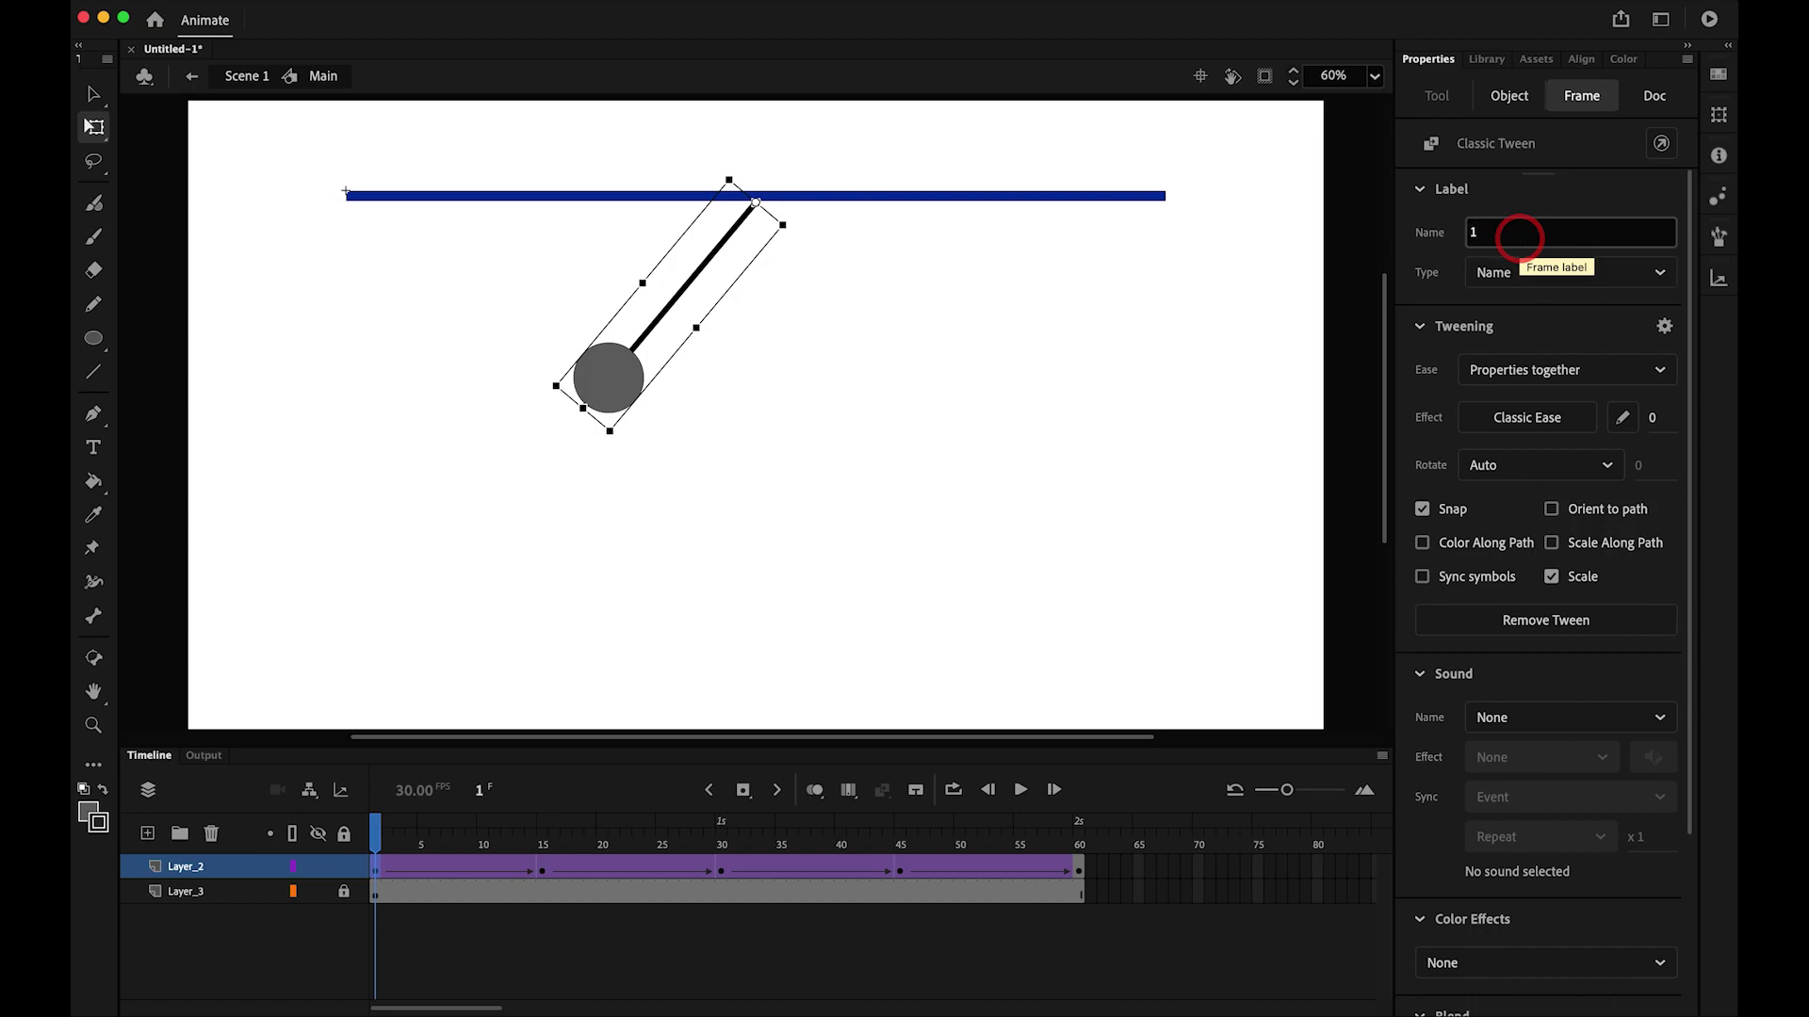
pyautogui.click(724, 871)
pyautogui.click(1574, 232)
pyautogui.write('2')
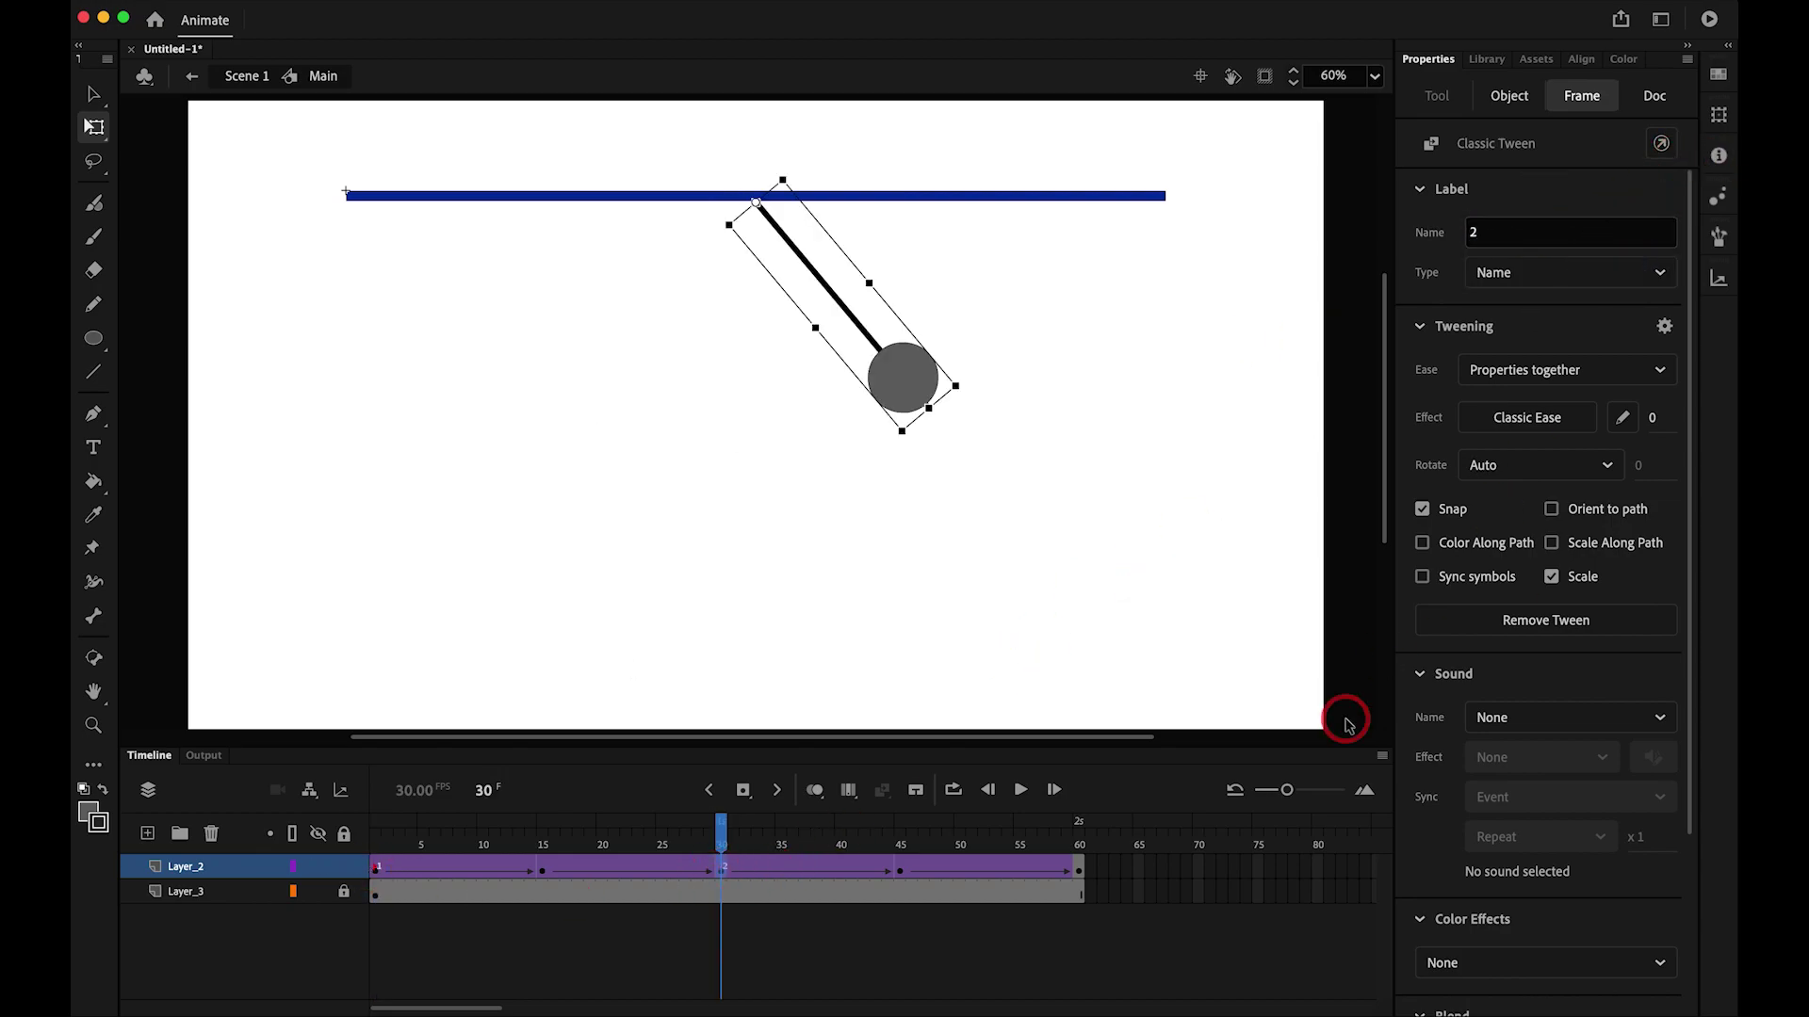
pyautogui.click(1084, 871)
pyautogui.click(1555, 282)
pyautogui.write('1')
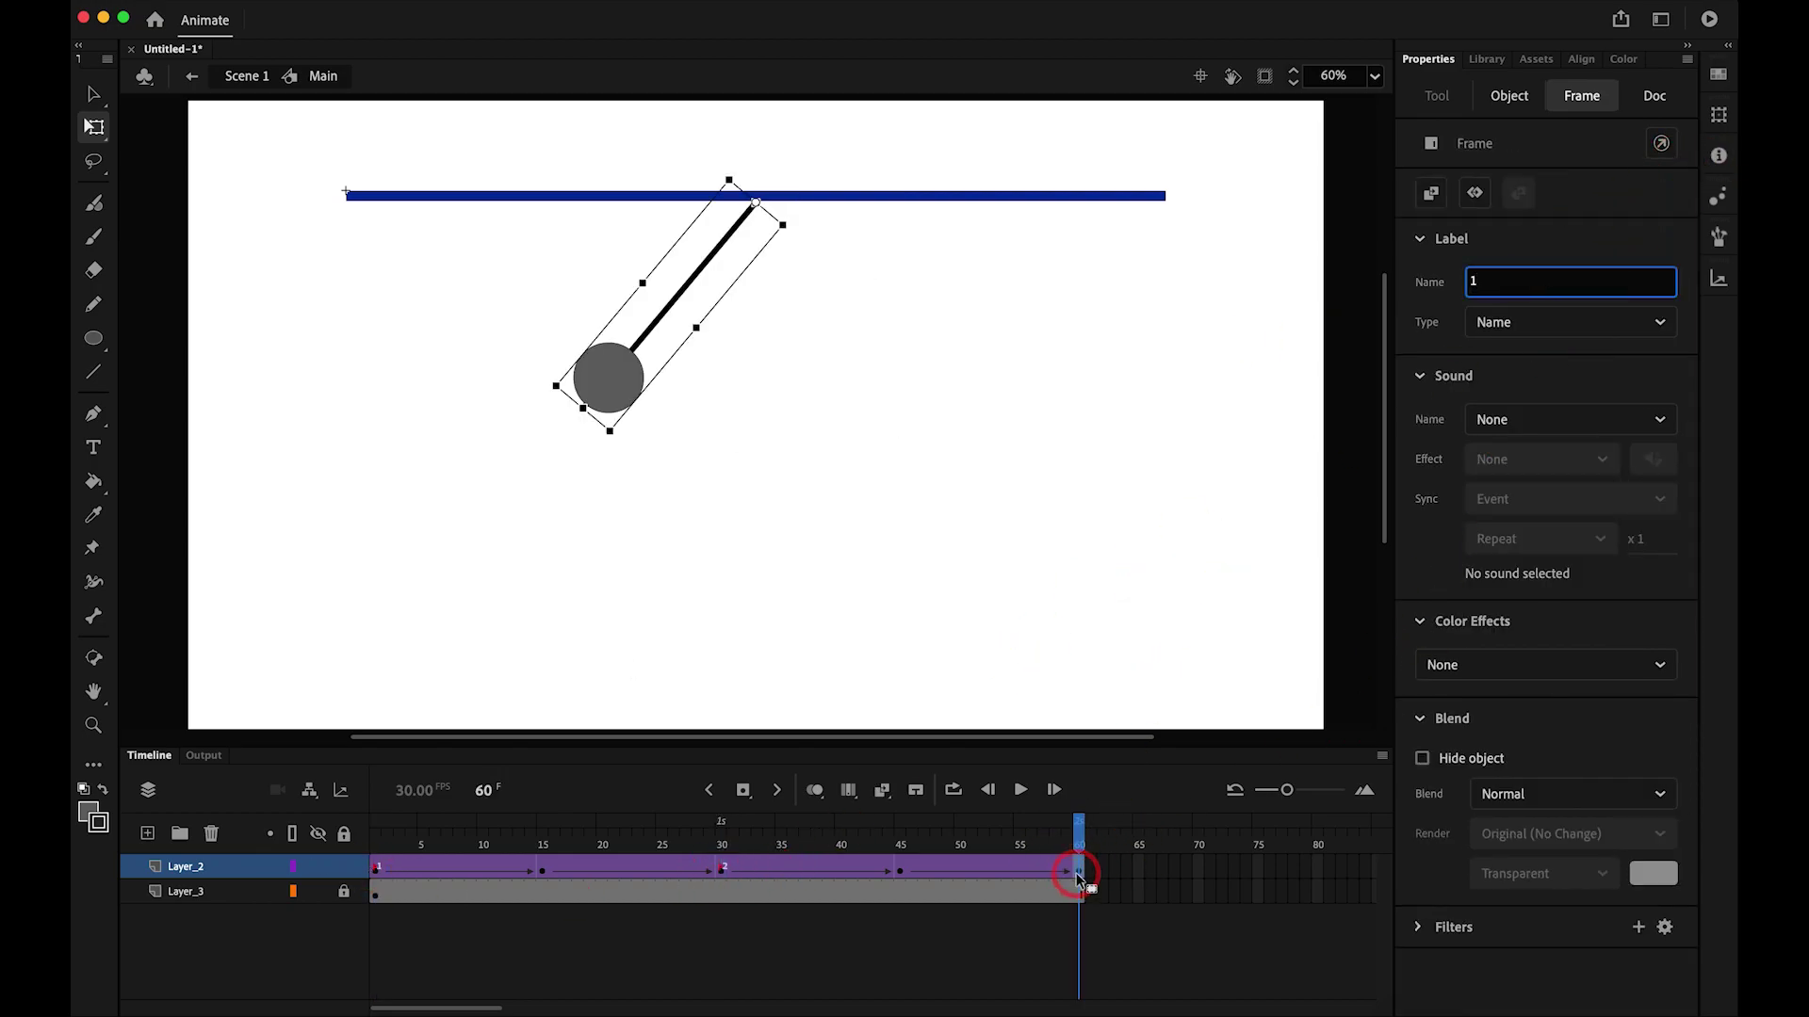
# - Set the classic ease of the tween between frames 1 and 15 on the pendulum's layer to -100
pyautogui.click(543, 846)
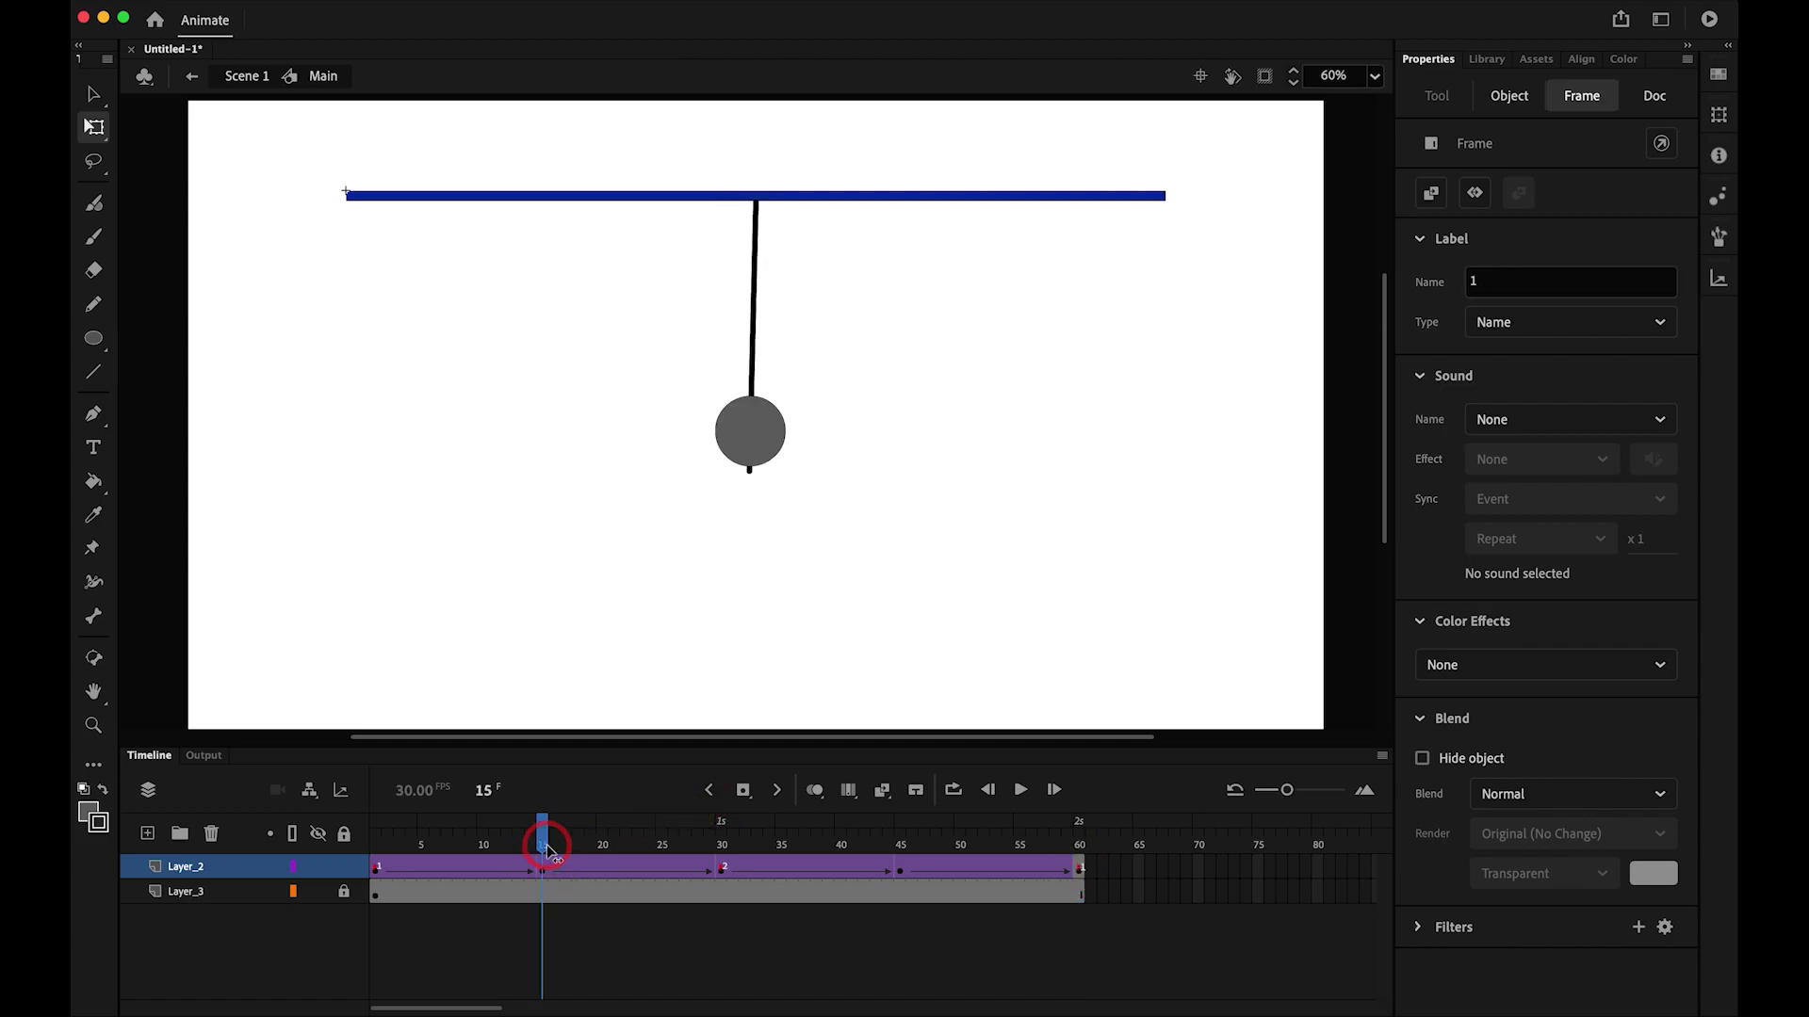
pyautogui.click(550, 874)
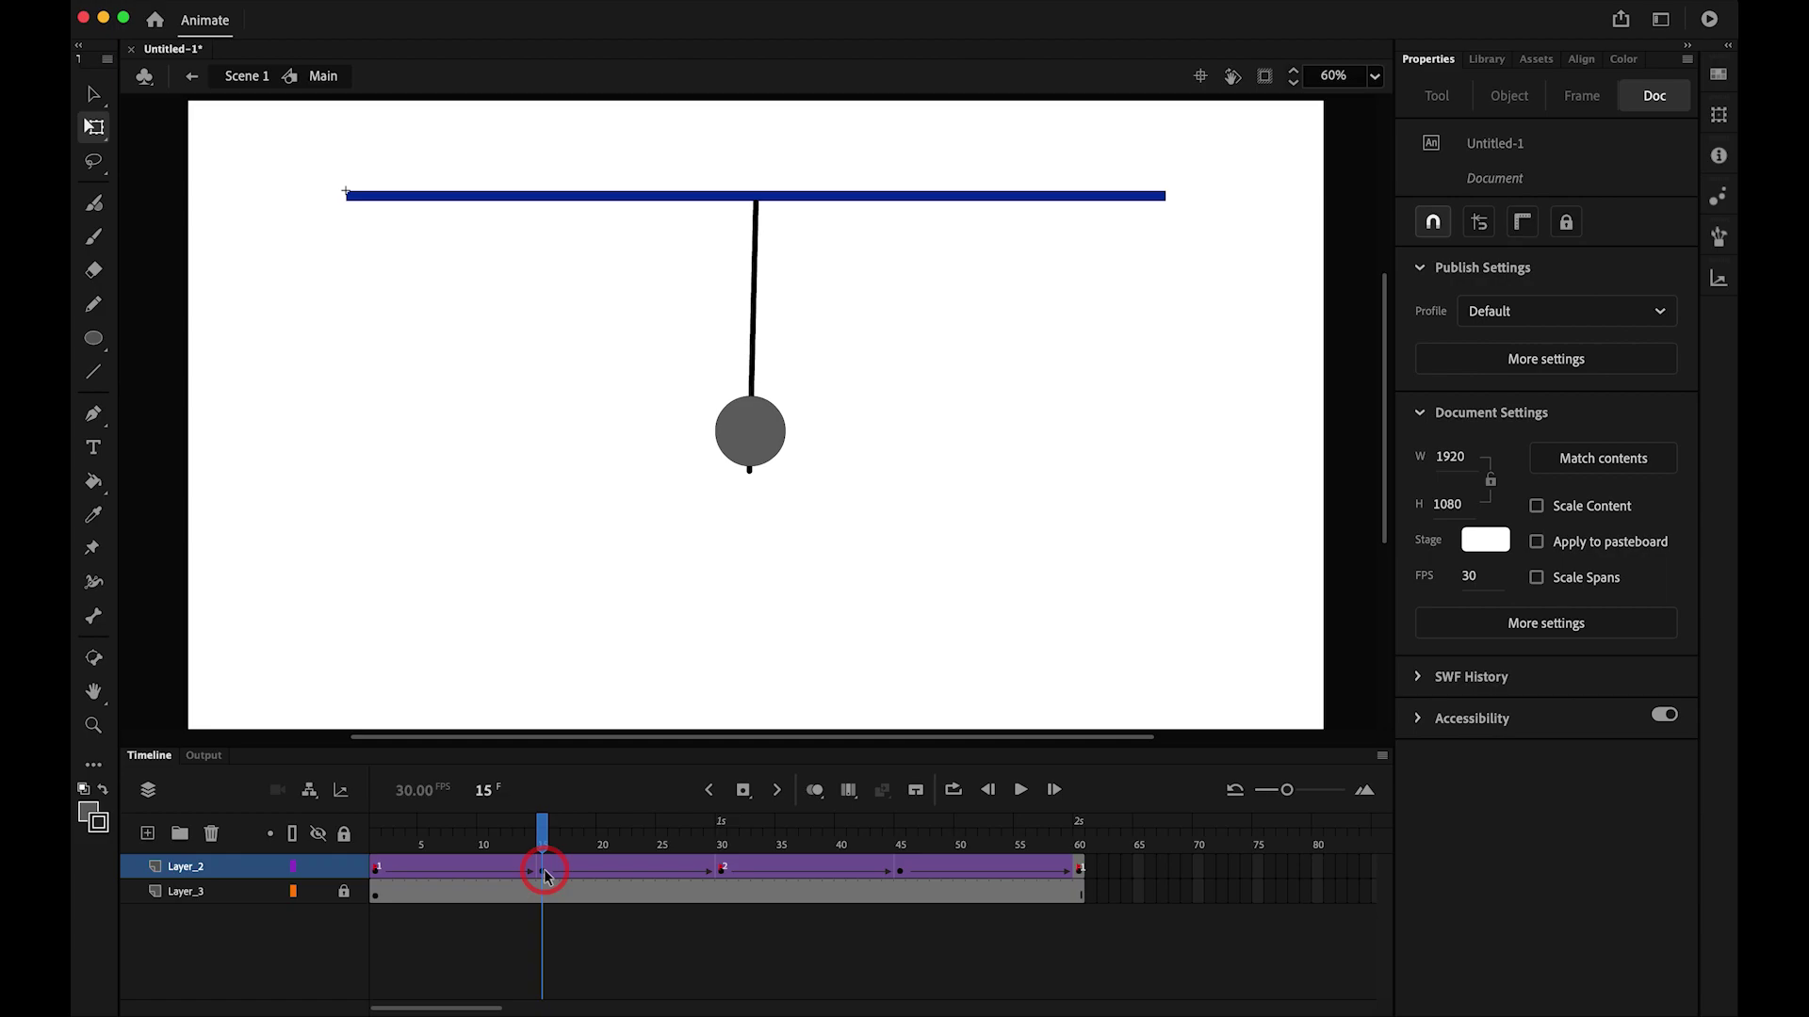
pyautogui.click(545, 872)
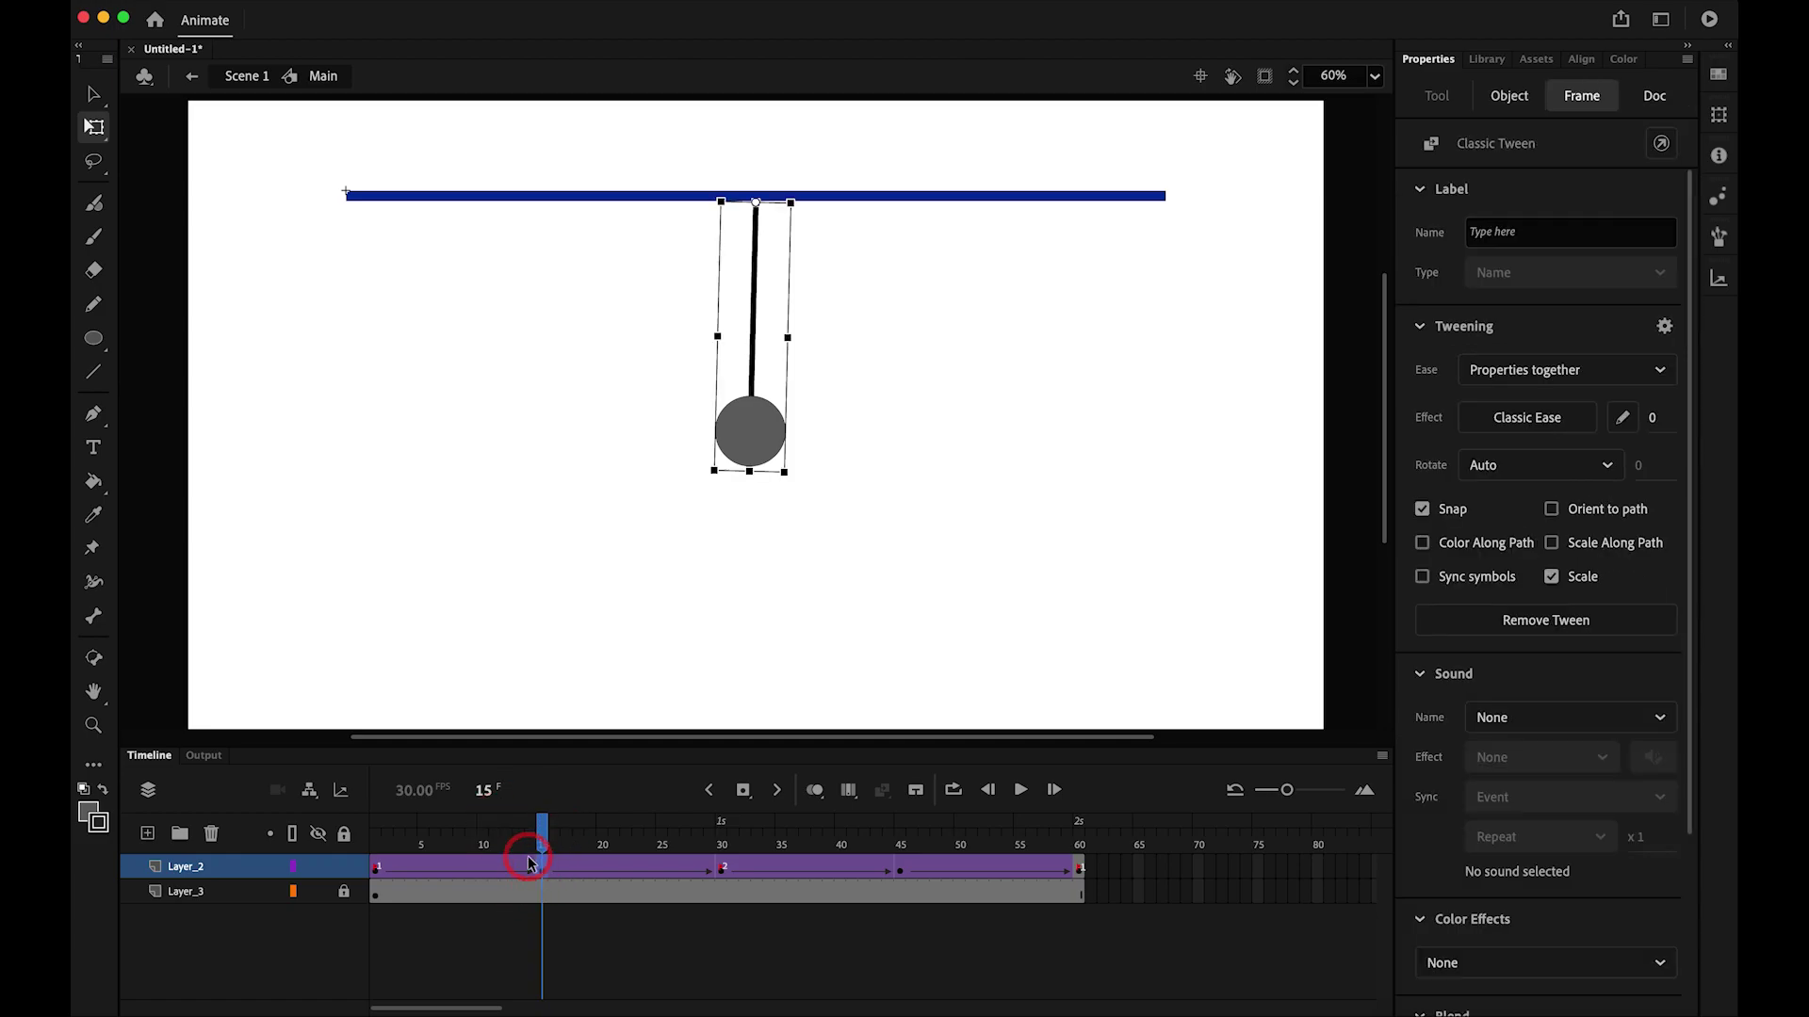
pyautogui.moveTo(534, 853); pyautogui.dragTo(254, 853)
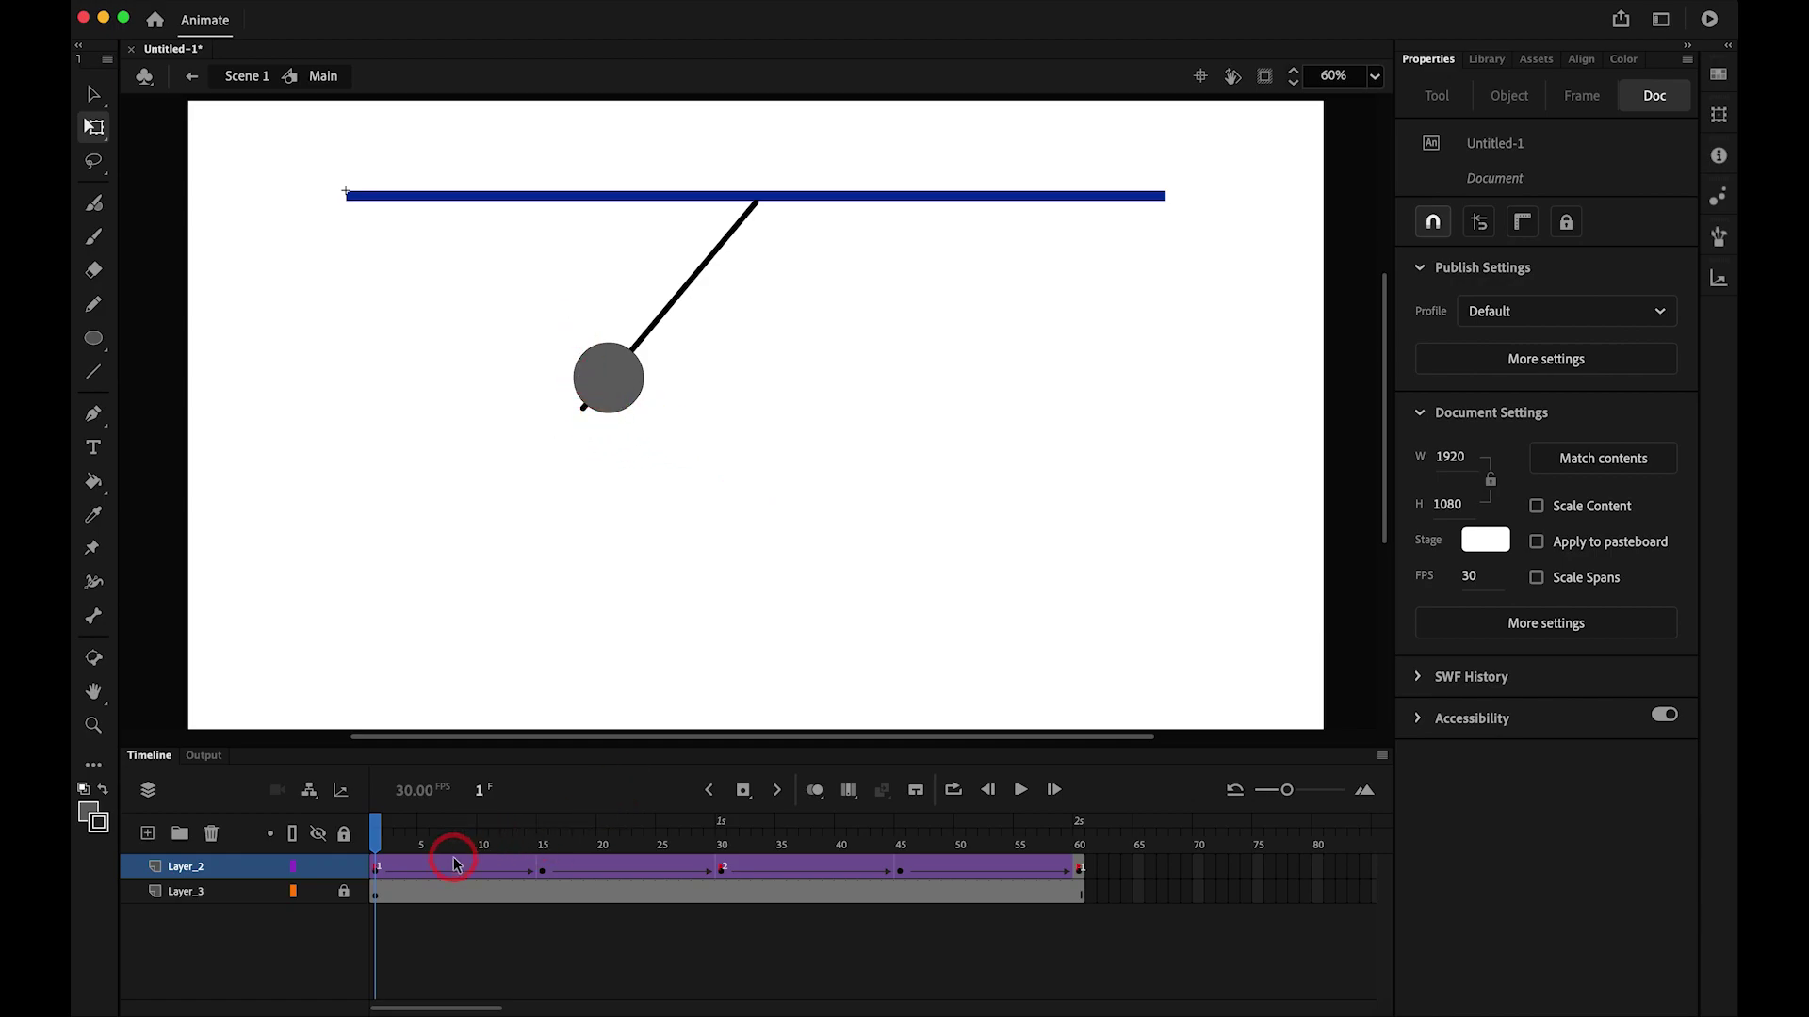
pyautogui.moveTo(376, 851); pyautogui.dragTo(697, 853)
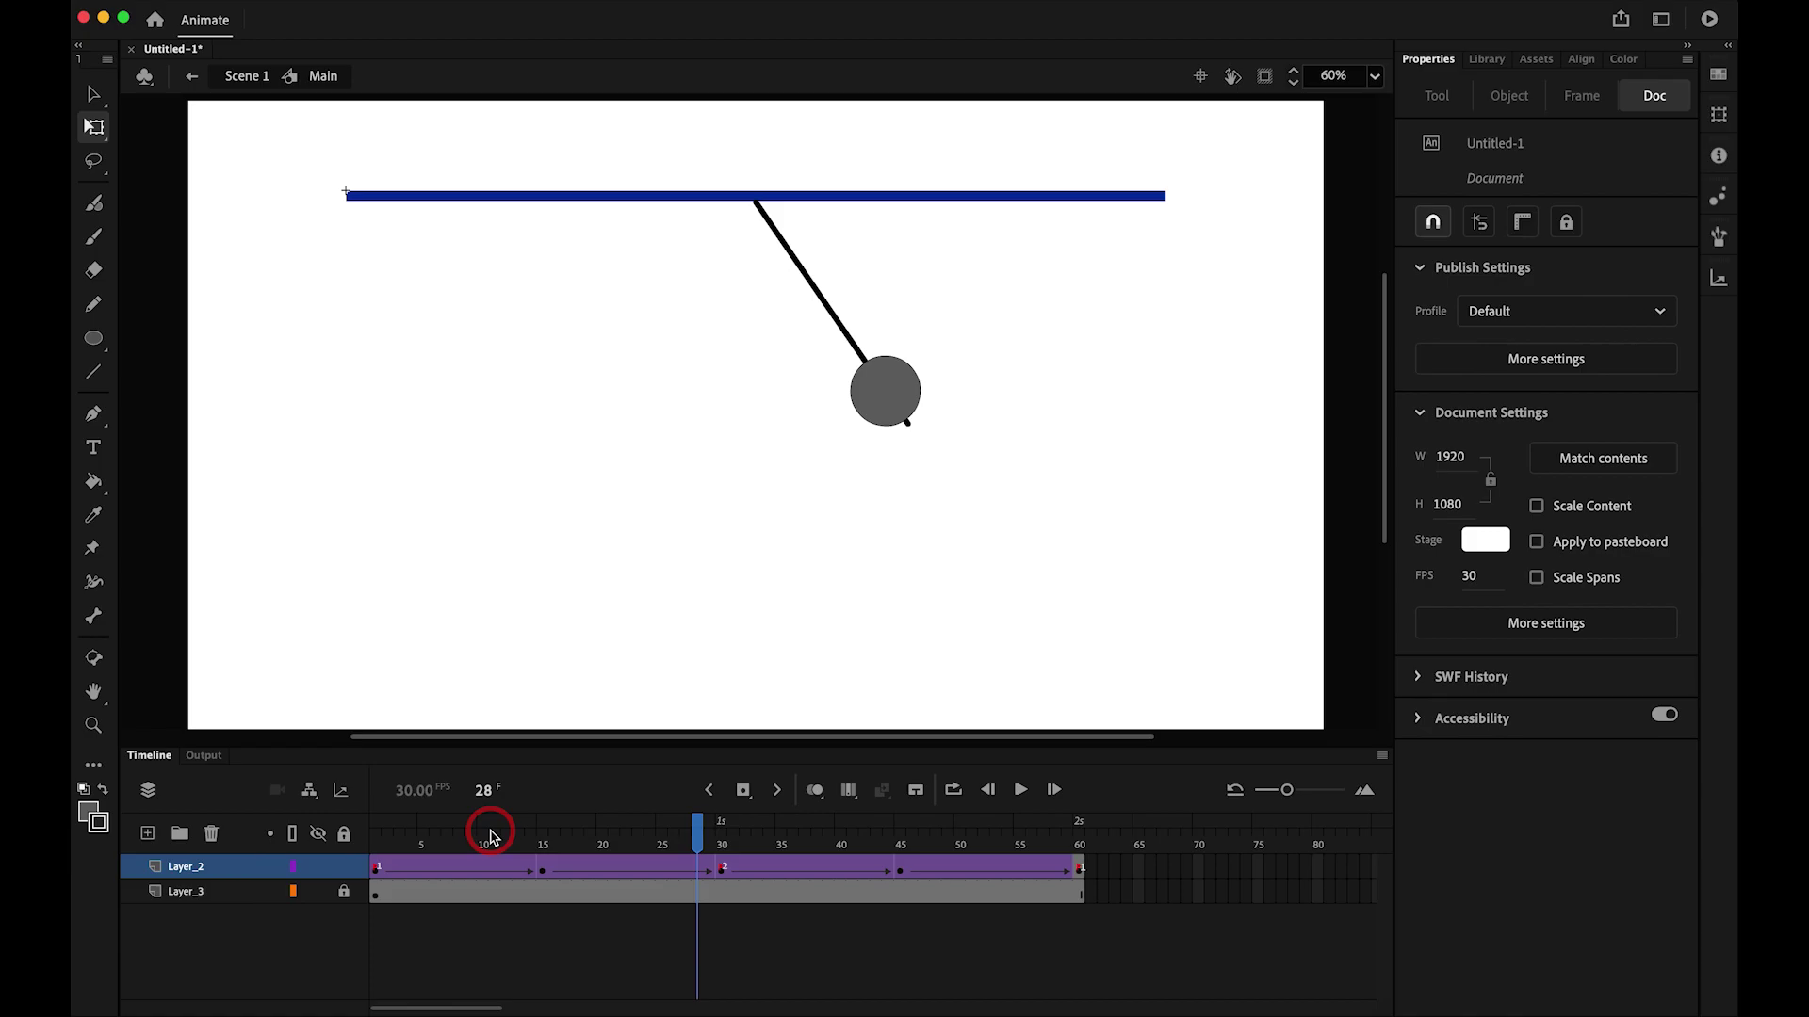
pyautogui.click(433, 837)
pyautogui.click(421, 871)
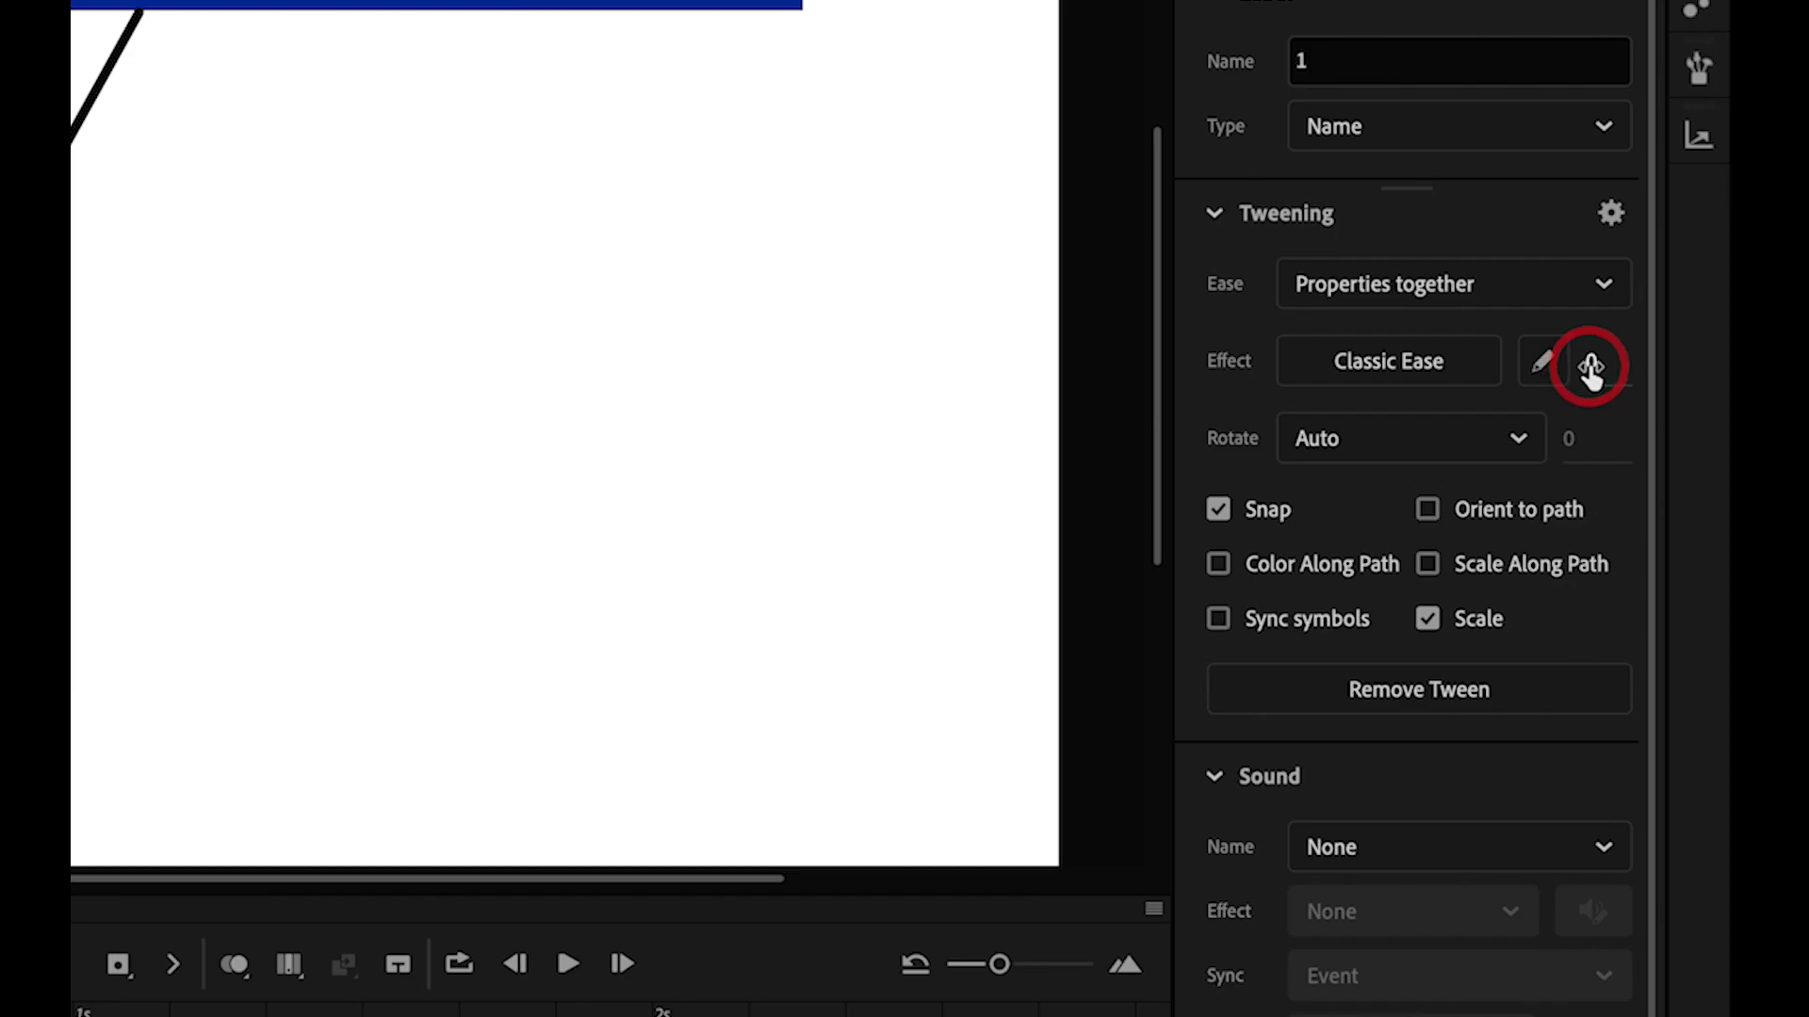
pyautogui.press('BackSpace')
pyautogui.write('-1')
pyautogui.press('Return')
# - Examine the pendulum's spacing from frame 1 to 15 with onion skinning, hide the onion skins and scrub to frame 29
pyautogui.click(235, 965)
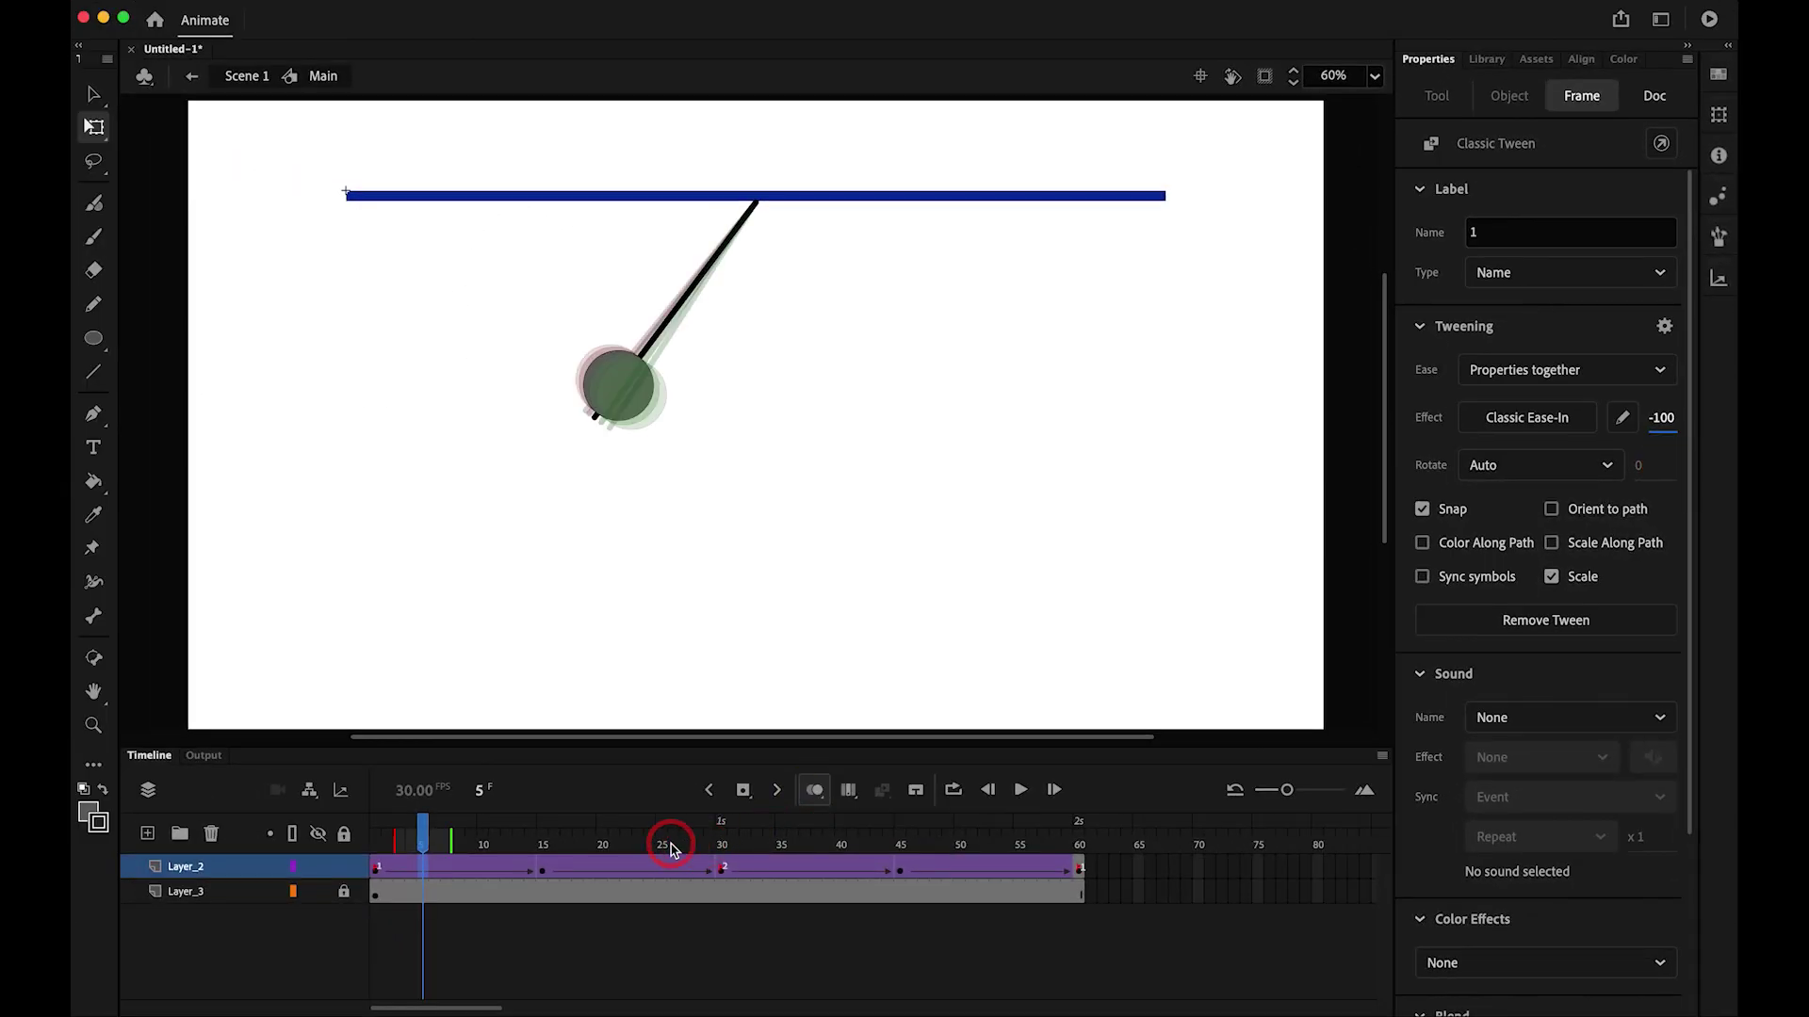
pyautogui.moveTo(456, 843); pyautogui.dragTo(548, 846)
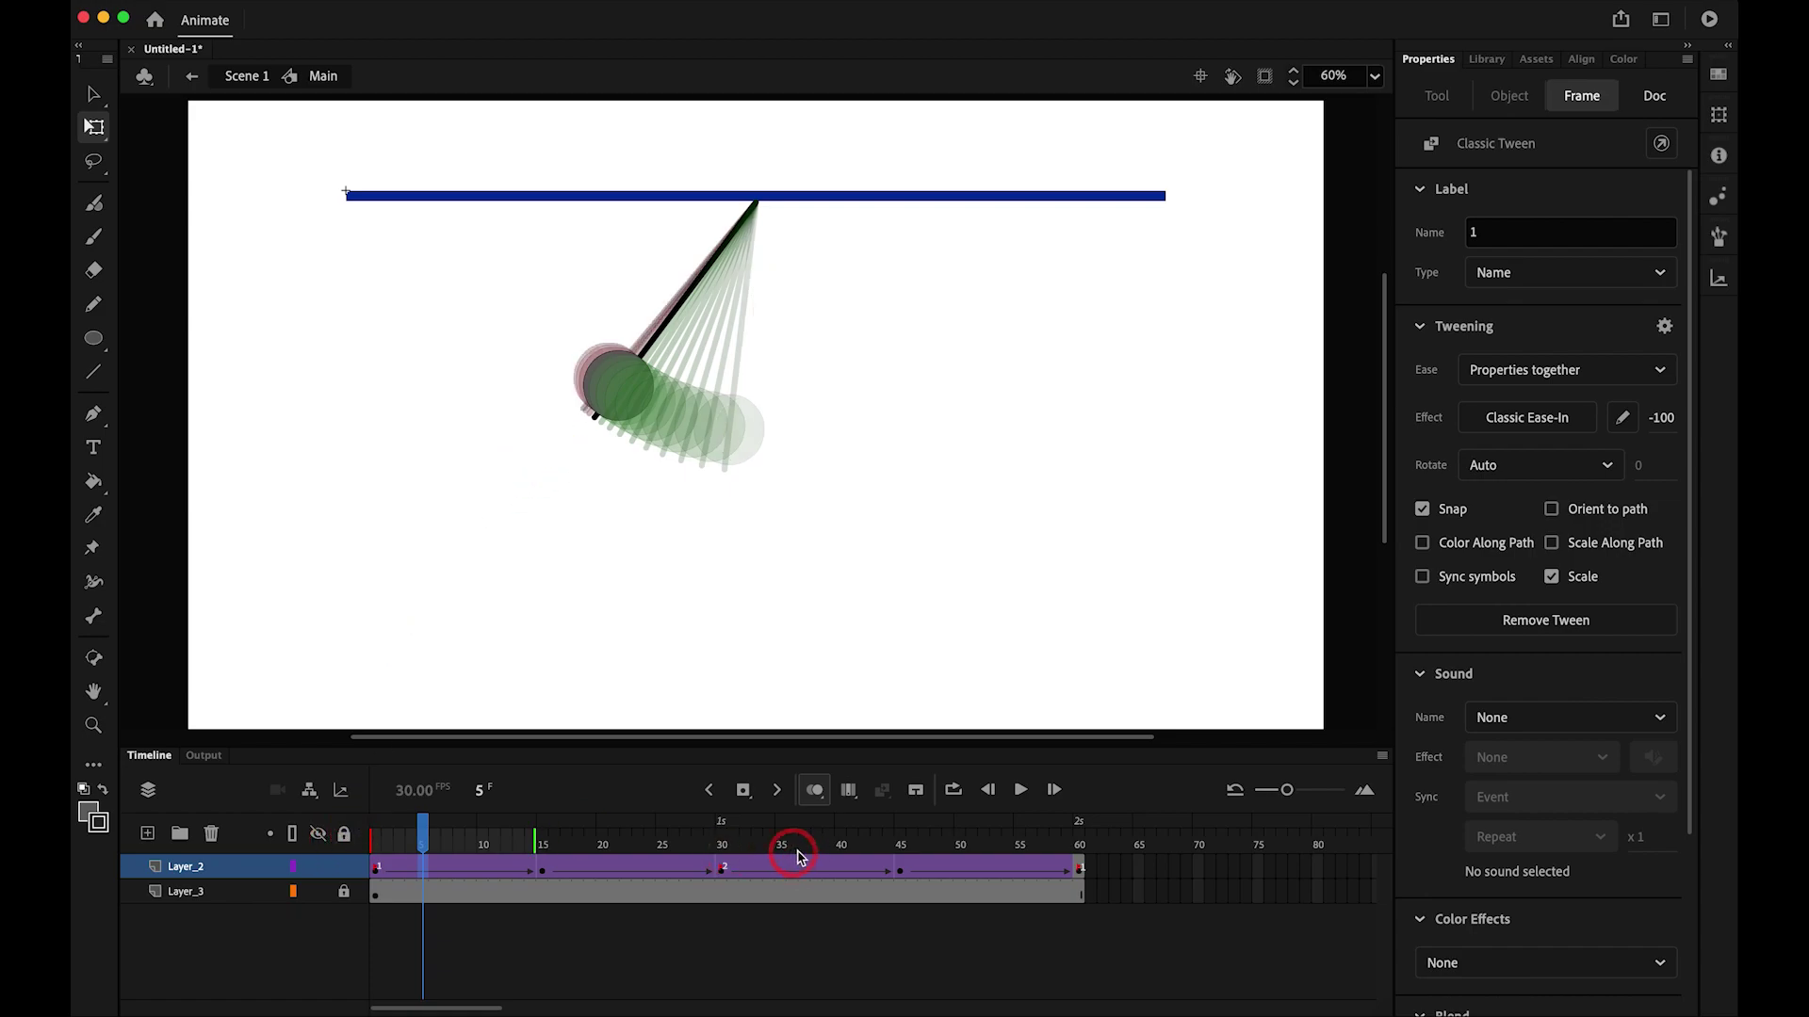
pyautogui.click(828, 805)
pyautogui.moveTo(548, 850); pyautogui.dragTo(711, 853)
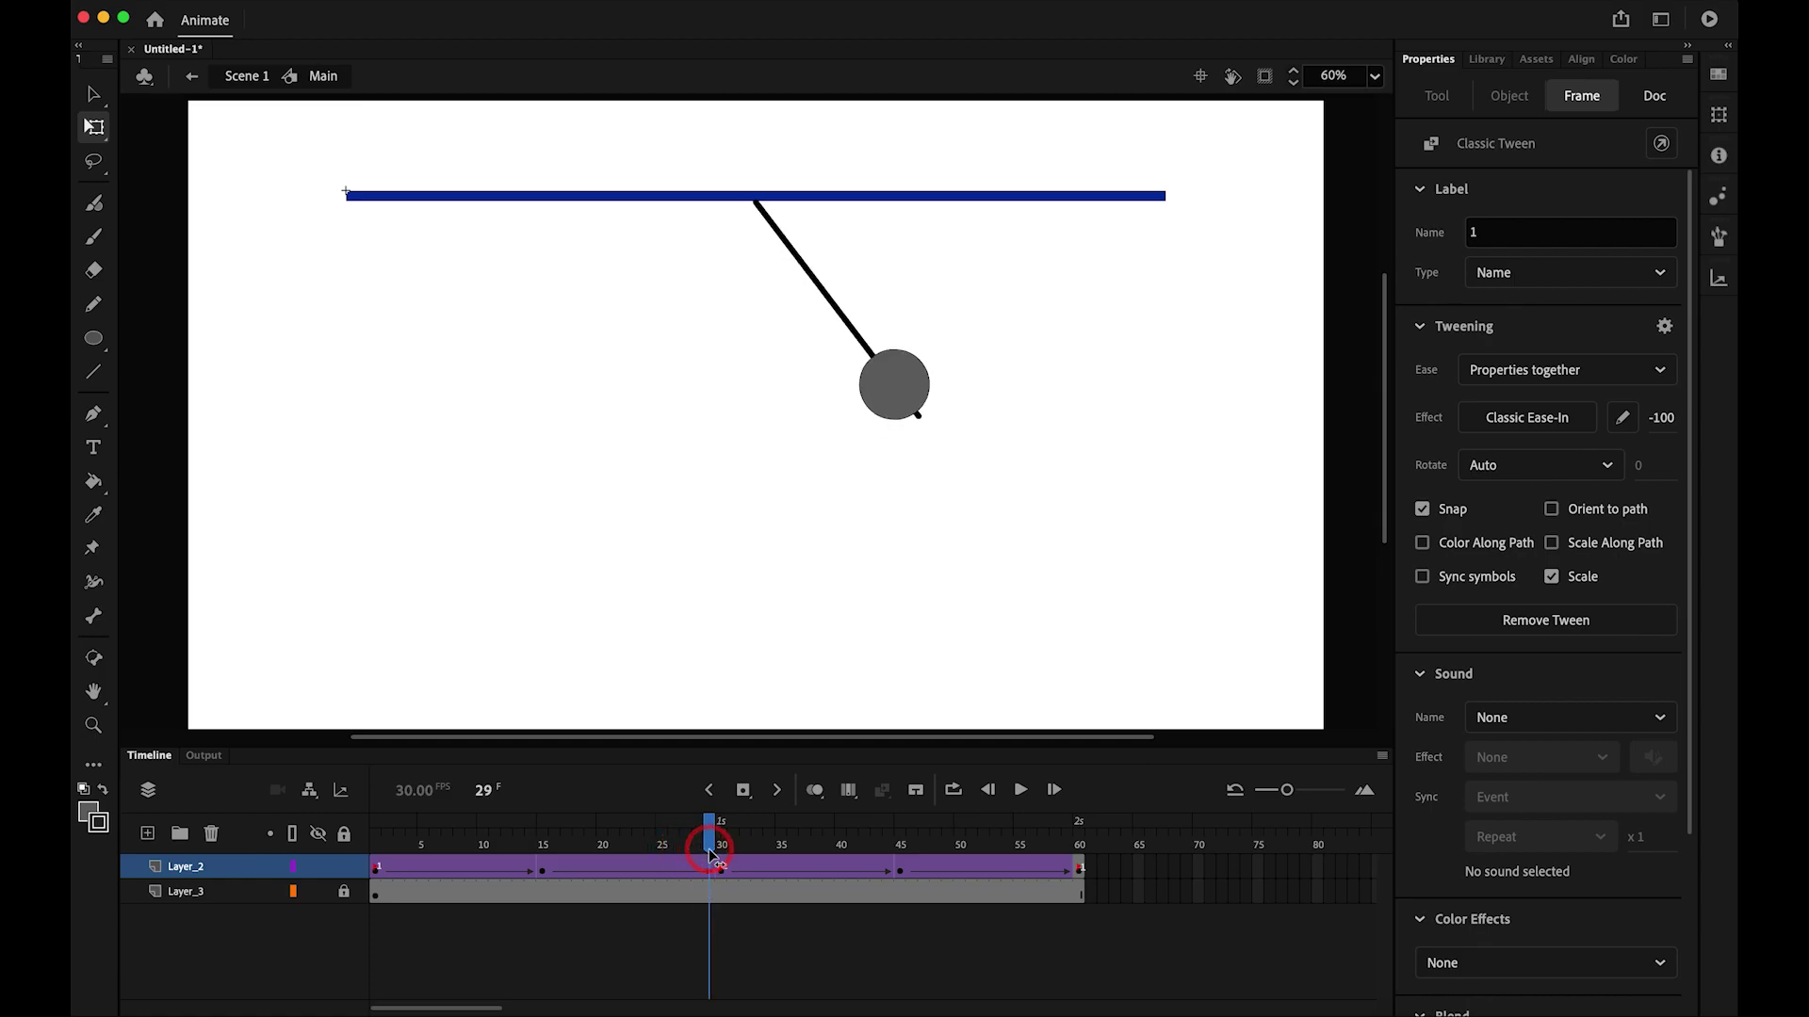
# - Set the classic ease of the tween between frames 15 and 30 to 100 and scrub through it
pyautogui.click(580, 869)
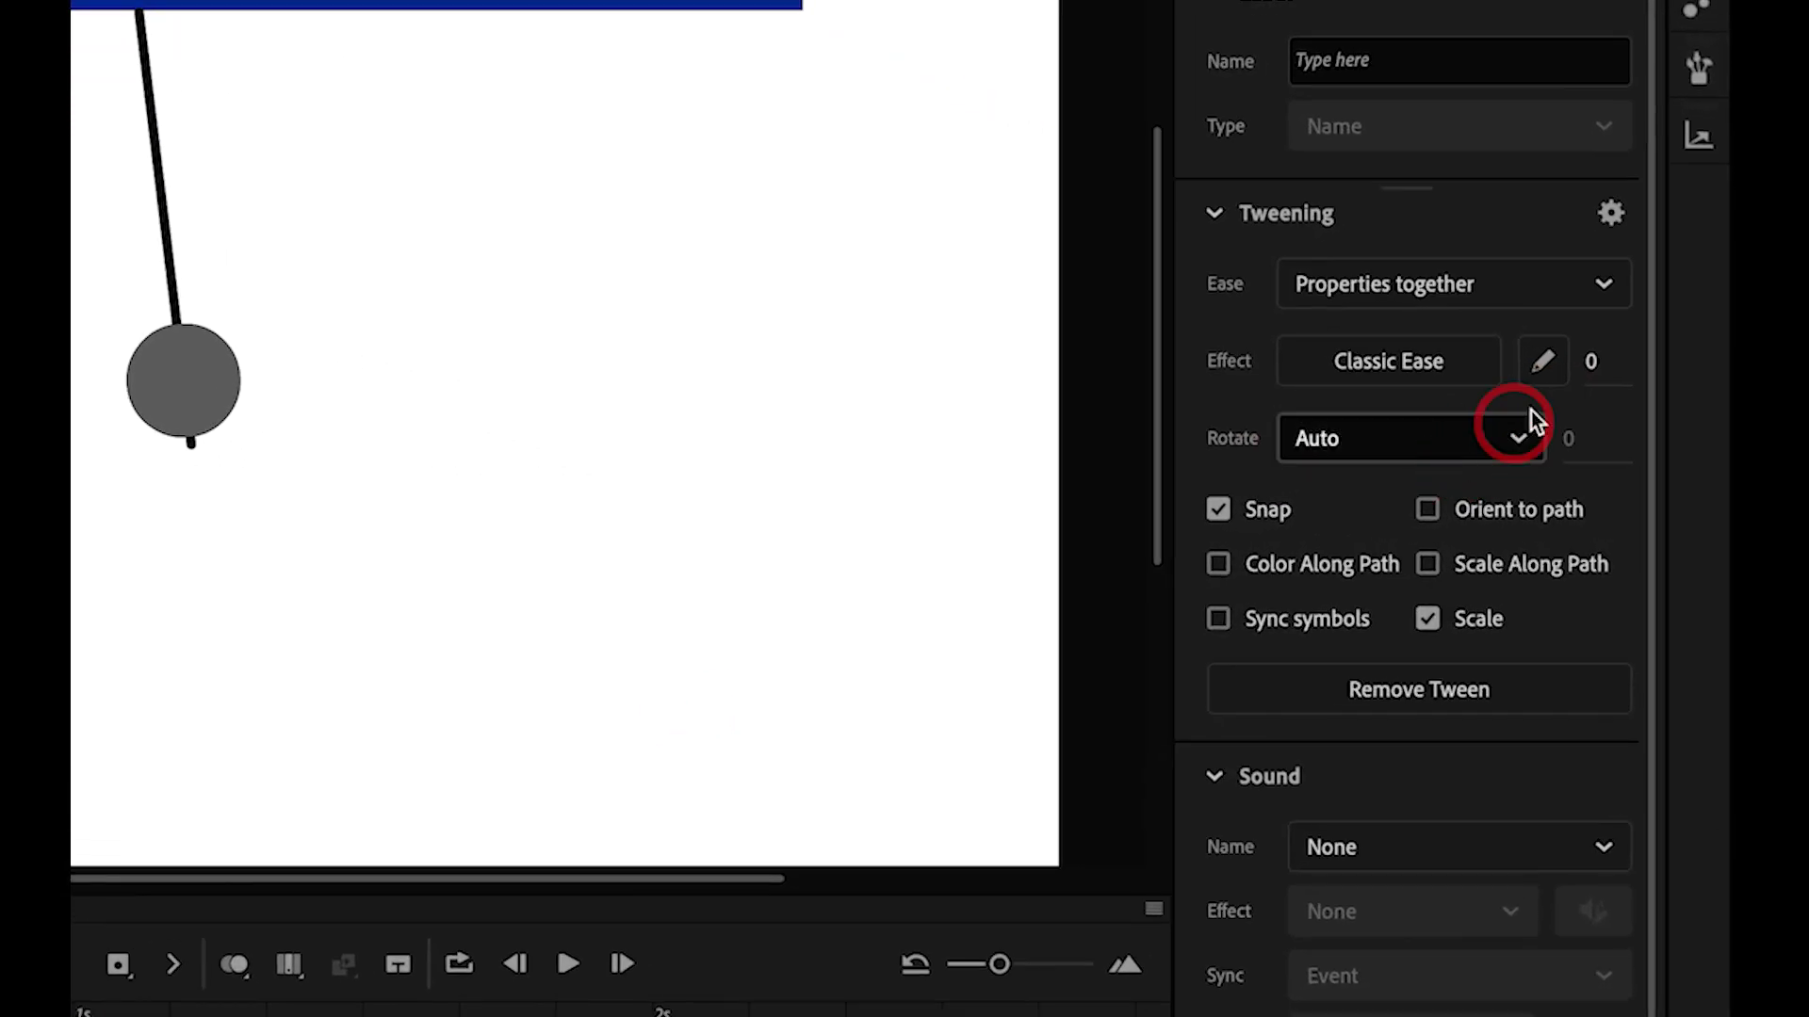
pyautogui.write('100')
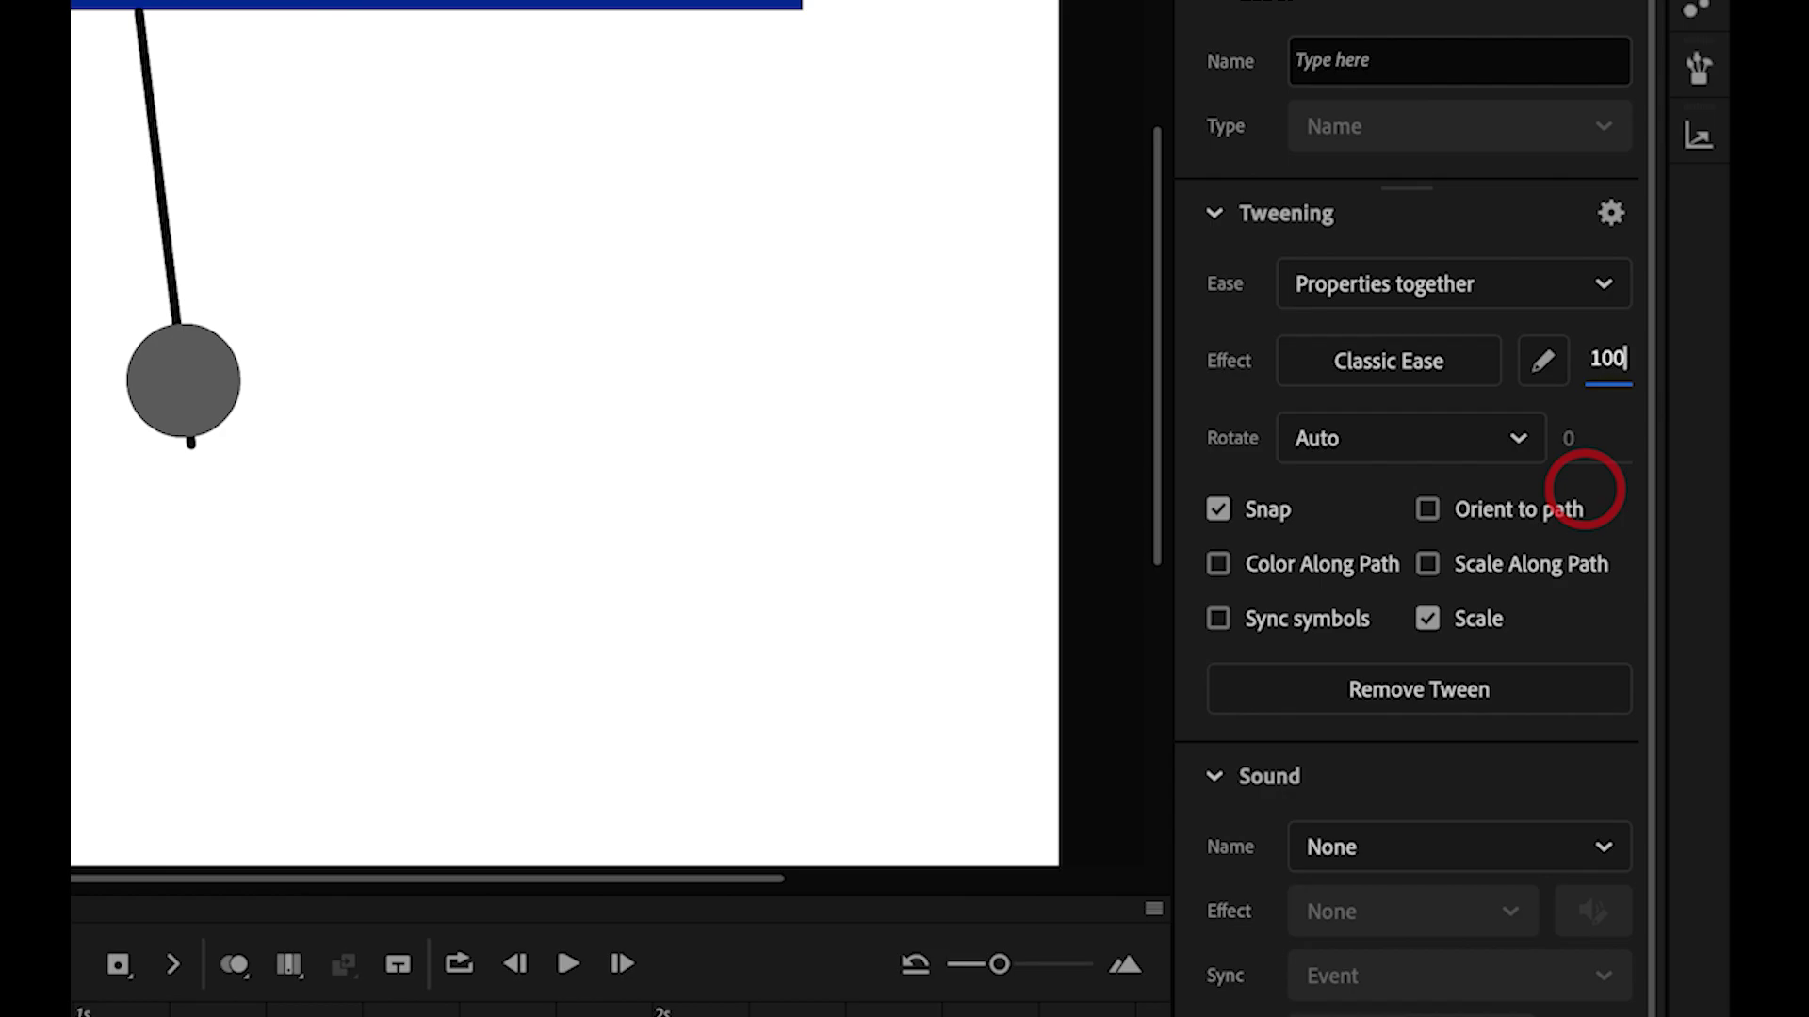
pyautogui.press('Return')
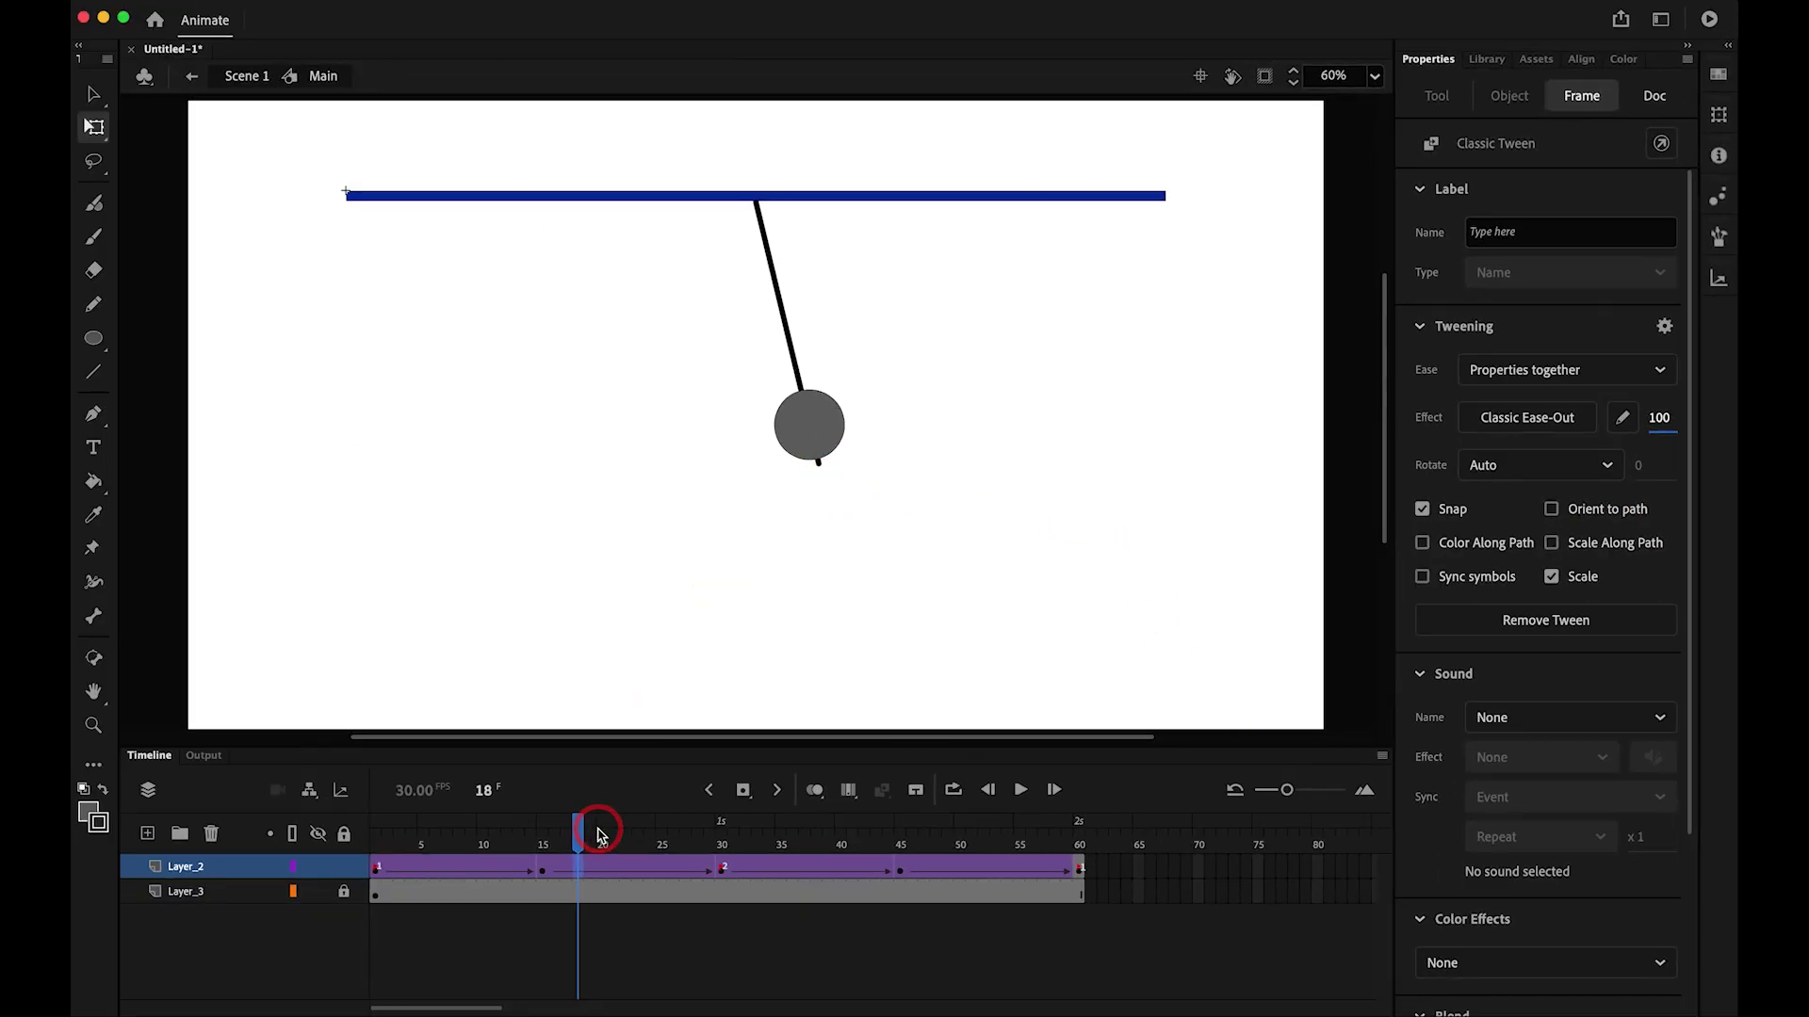
pyautogui.moveTo(586, 835); pyautogui.dragTo(710, 835)
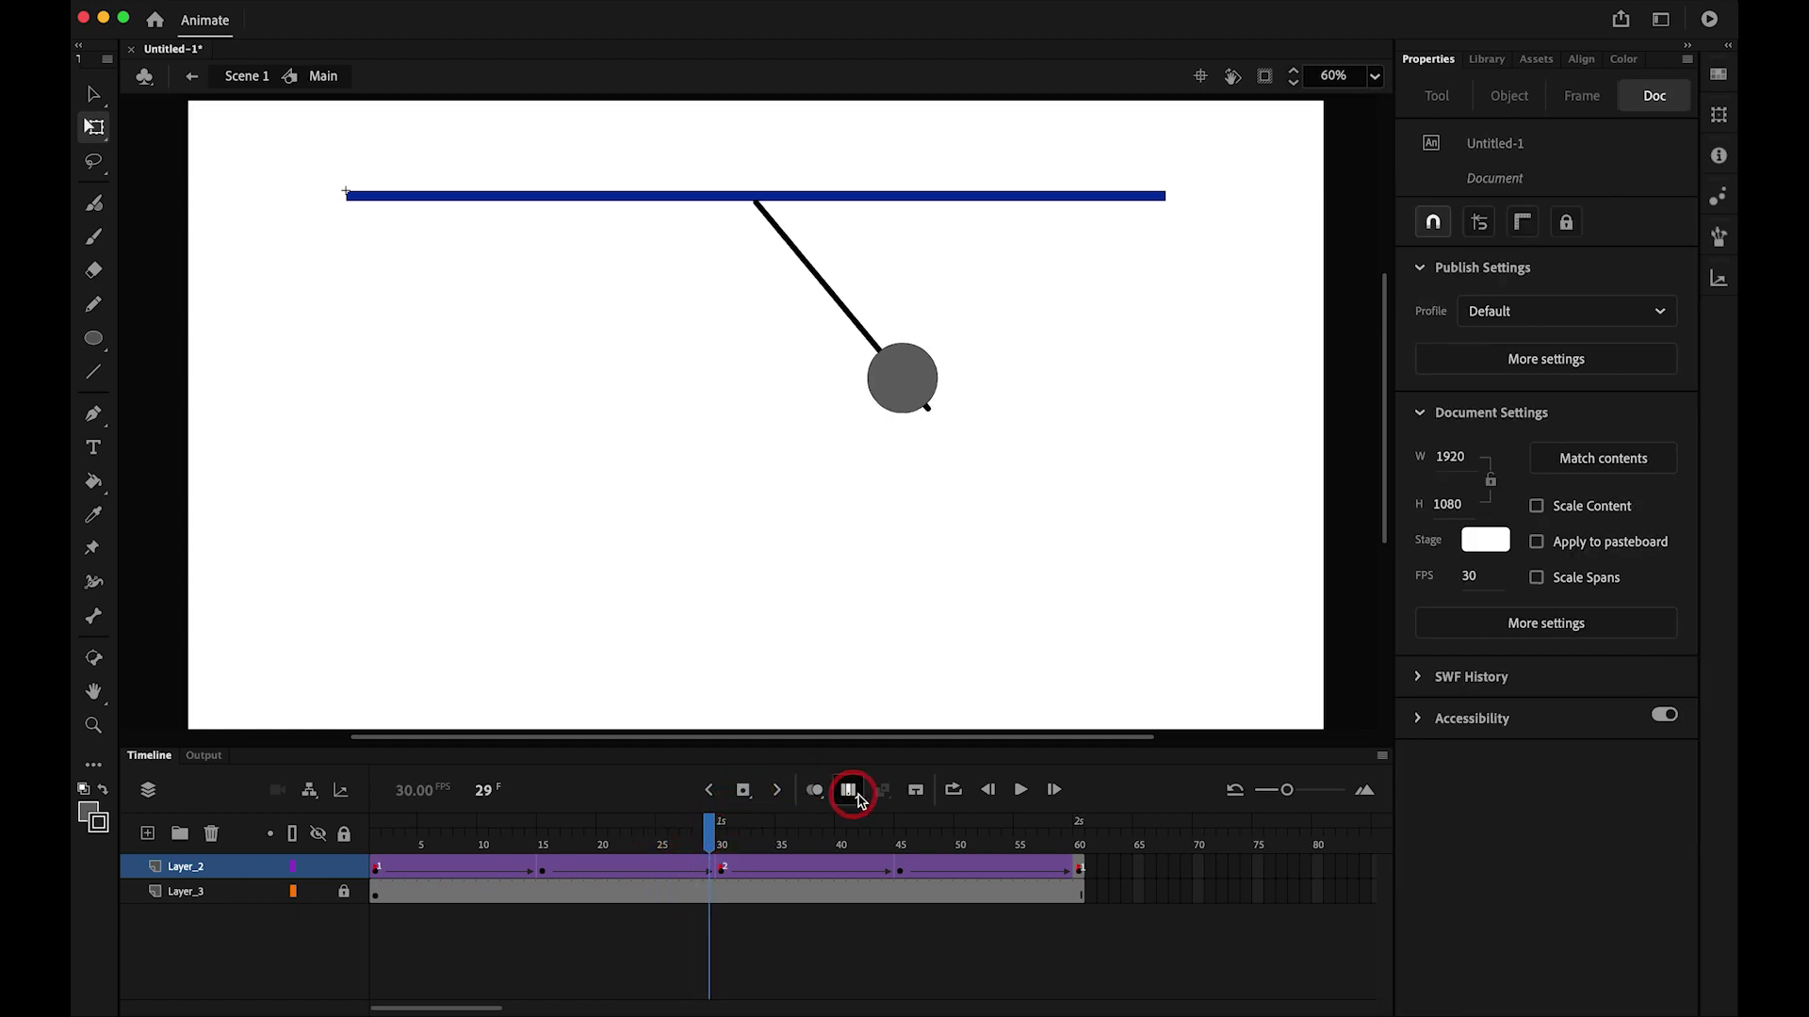
# - Examine the spacing of the whole first swing, frames 1 to 30, up close with onion skinning
pyautogui.click(815, 790)
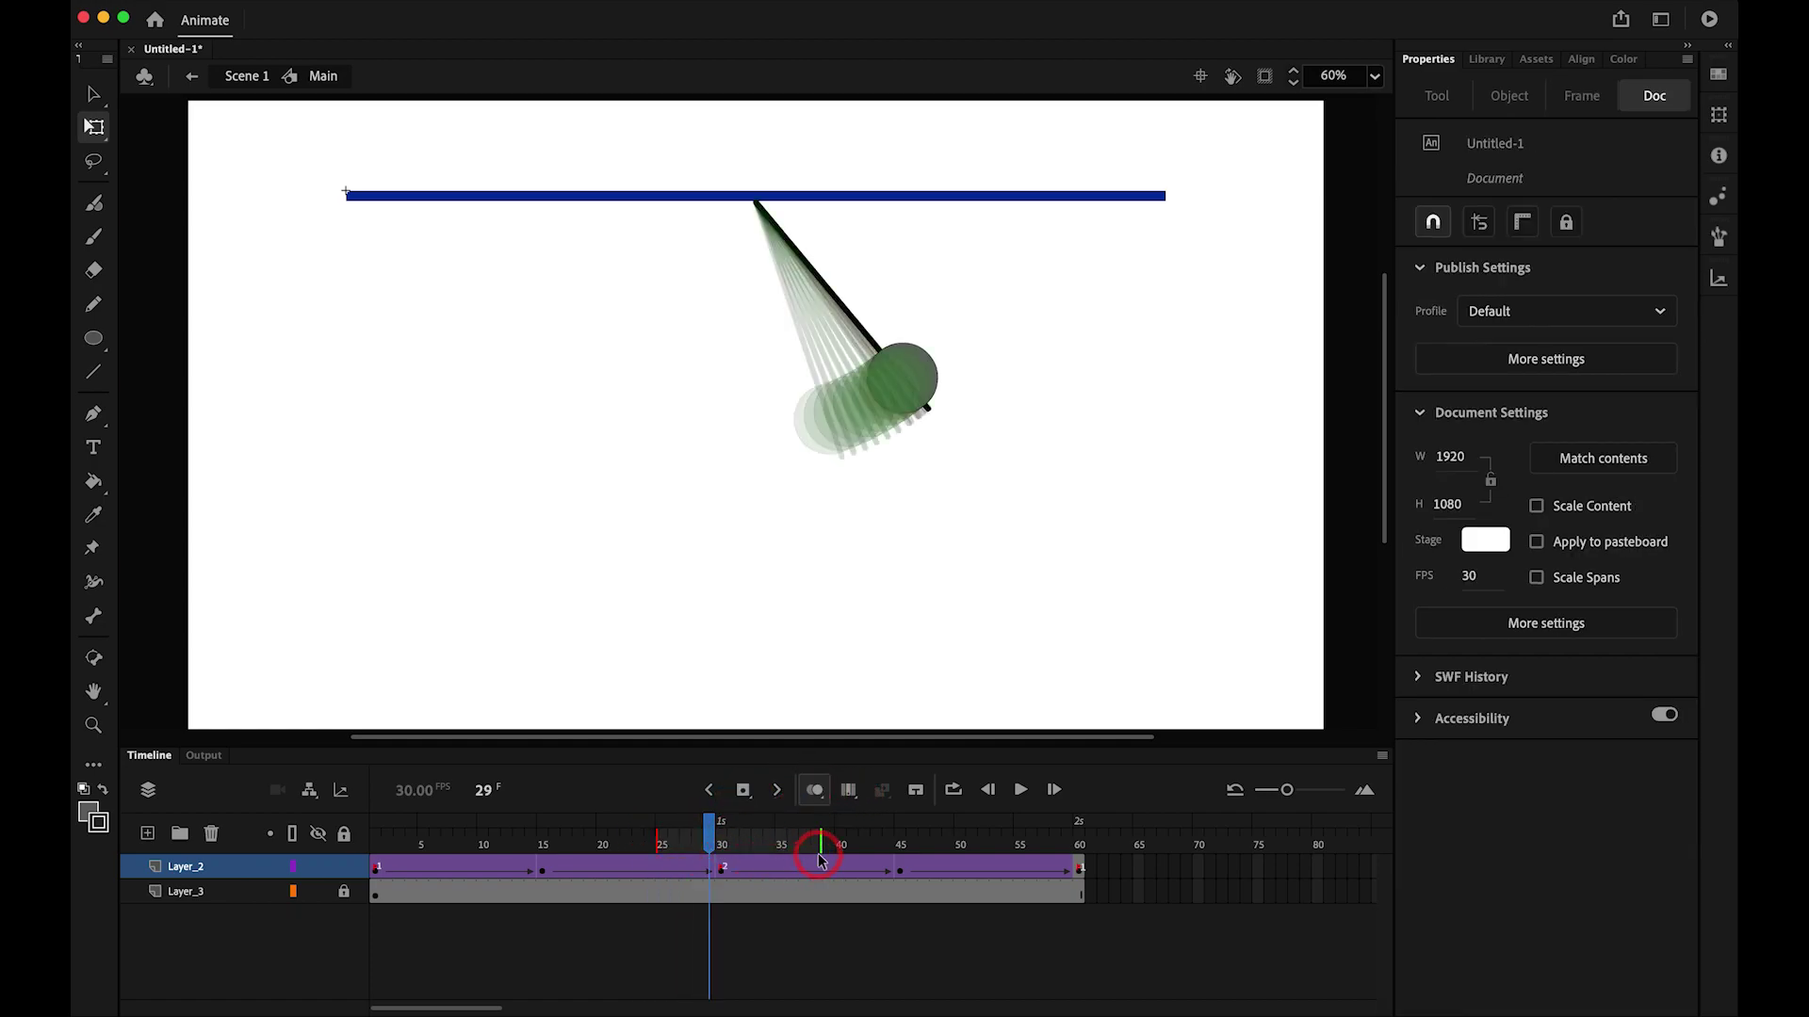
pyautogui.moveTo(819, 846); pyautogui.dragTo(358, 849)
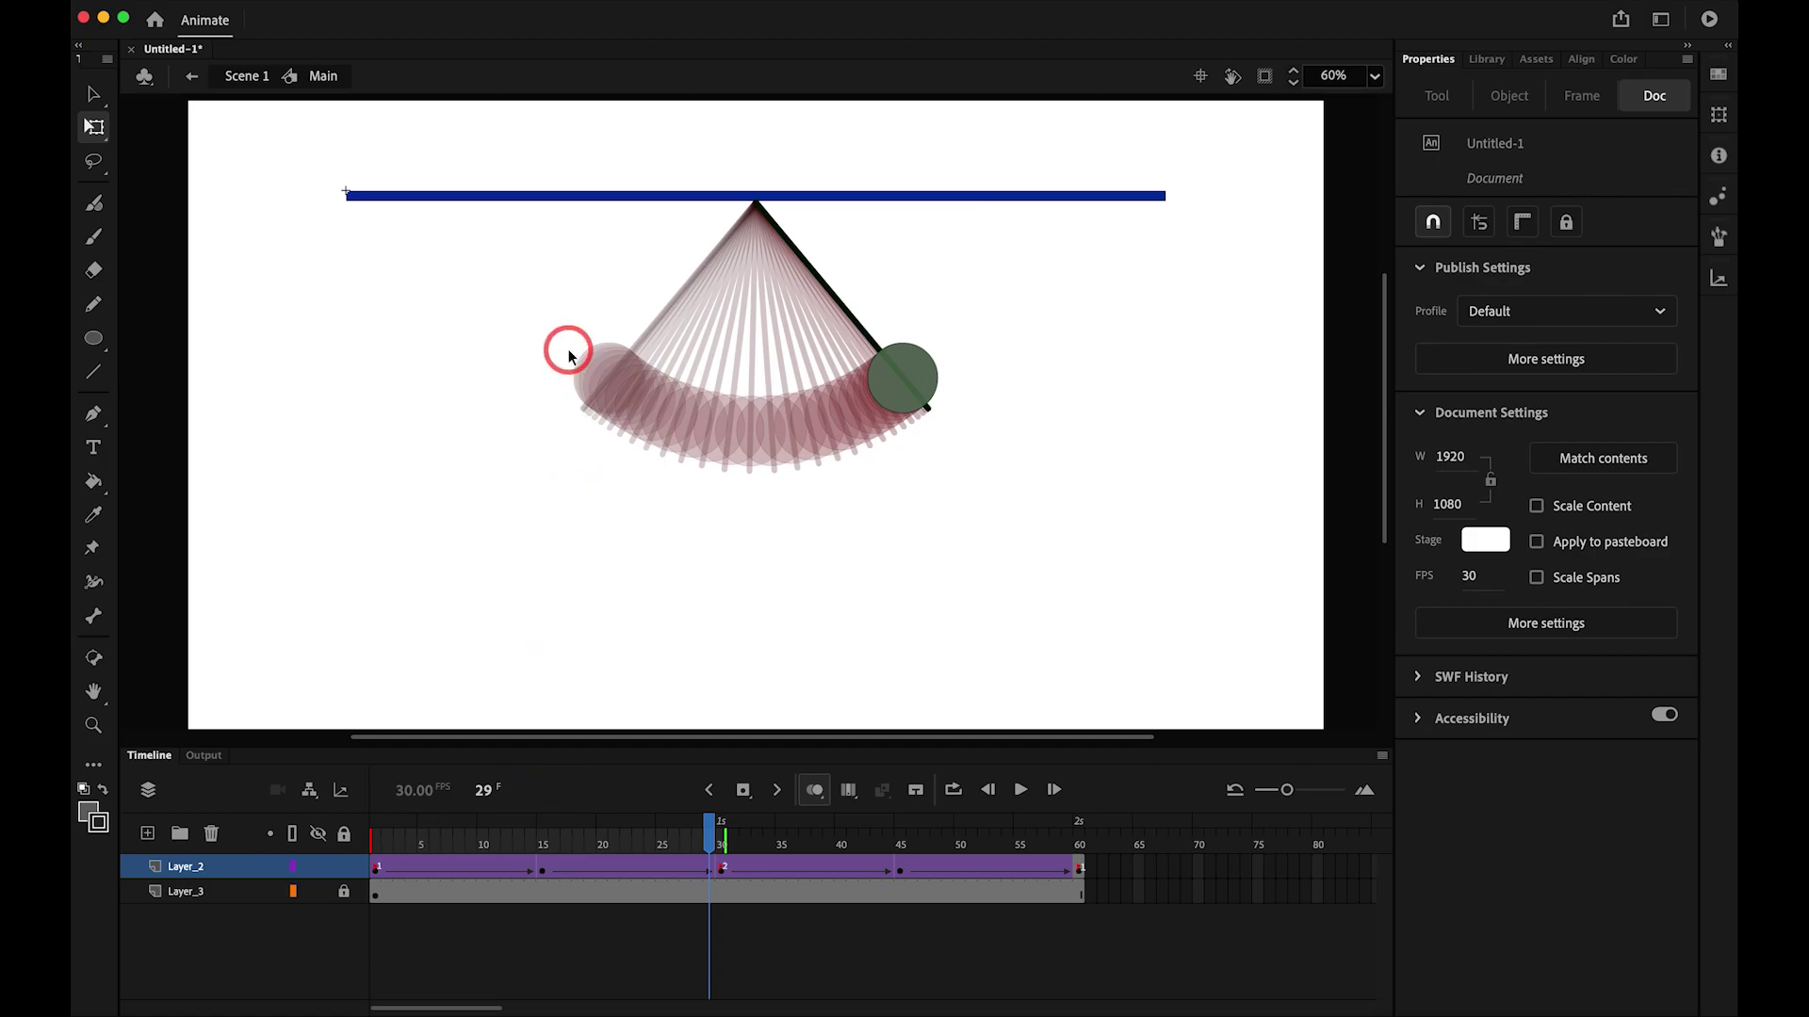
pyautogui.press('z')
pyautogui.moveTo(528, 271); pyautogui.dragTo(1133, 575)
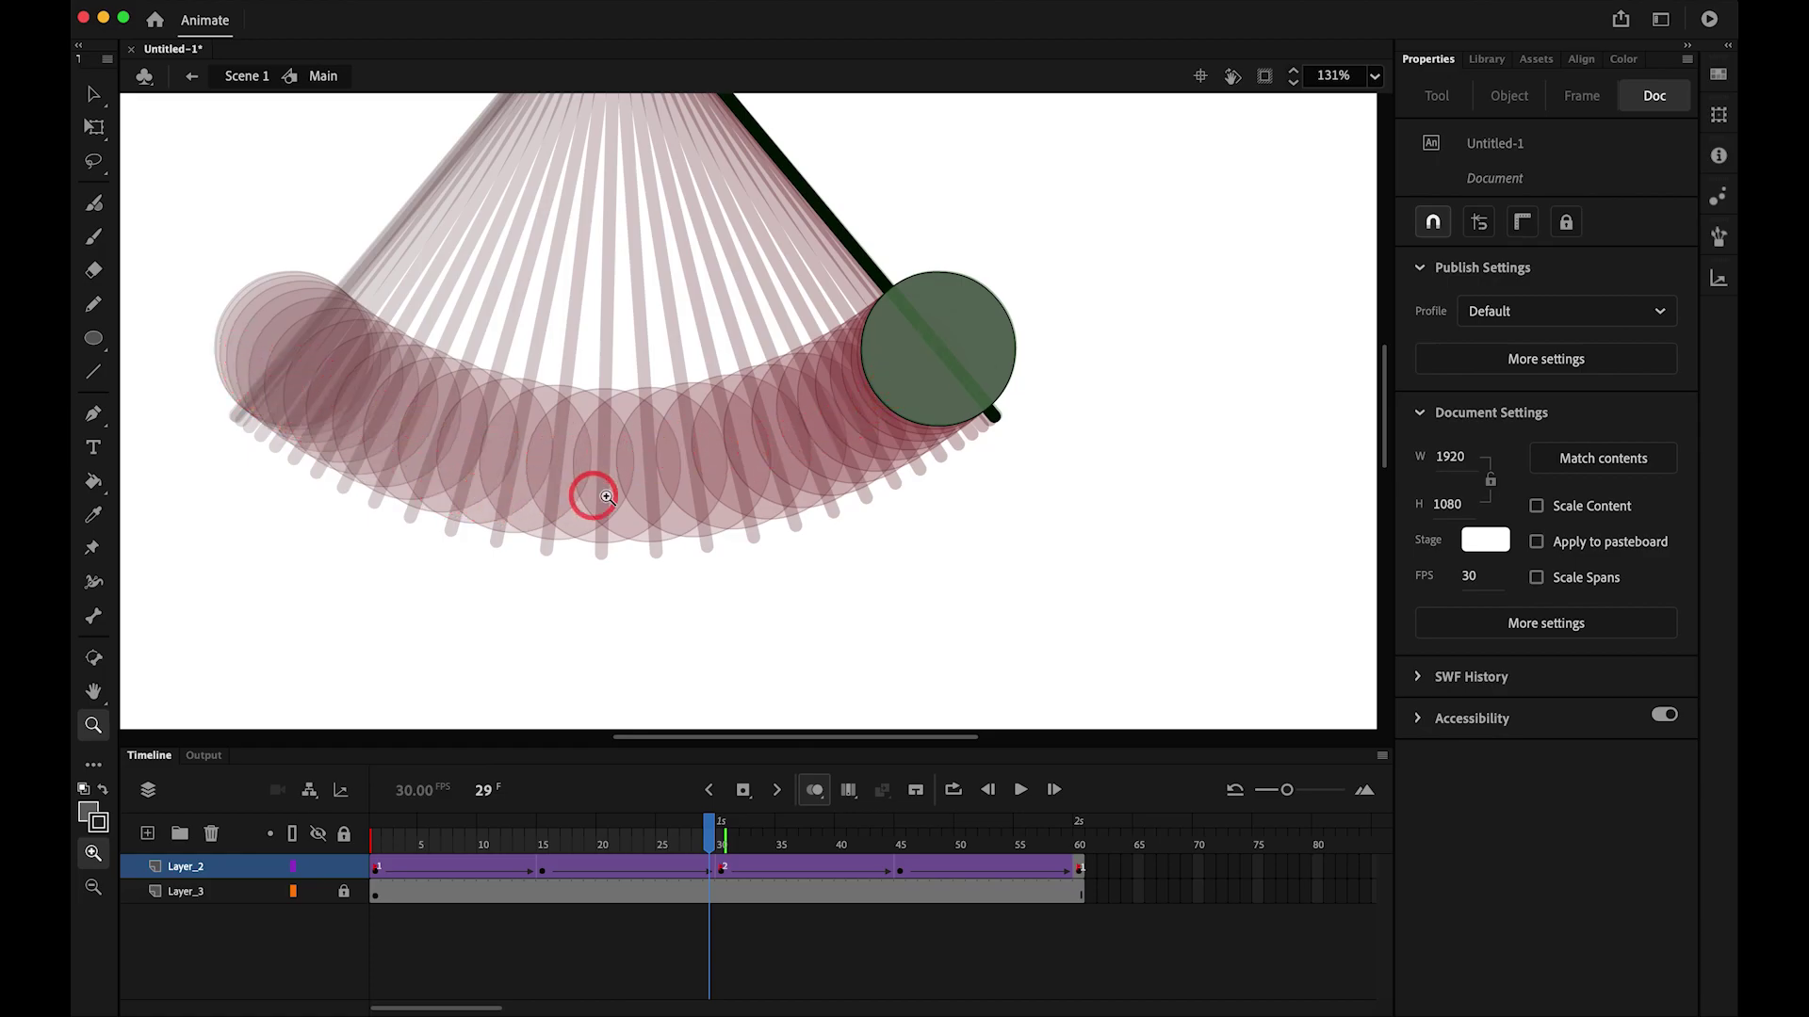
pyautogui.press('super+2')
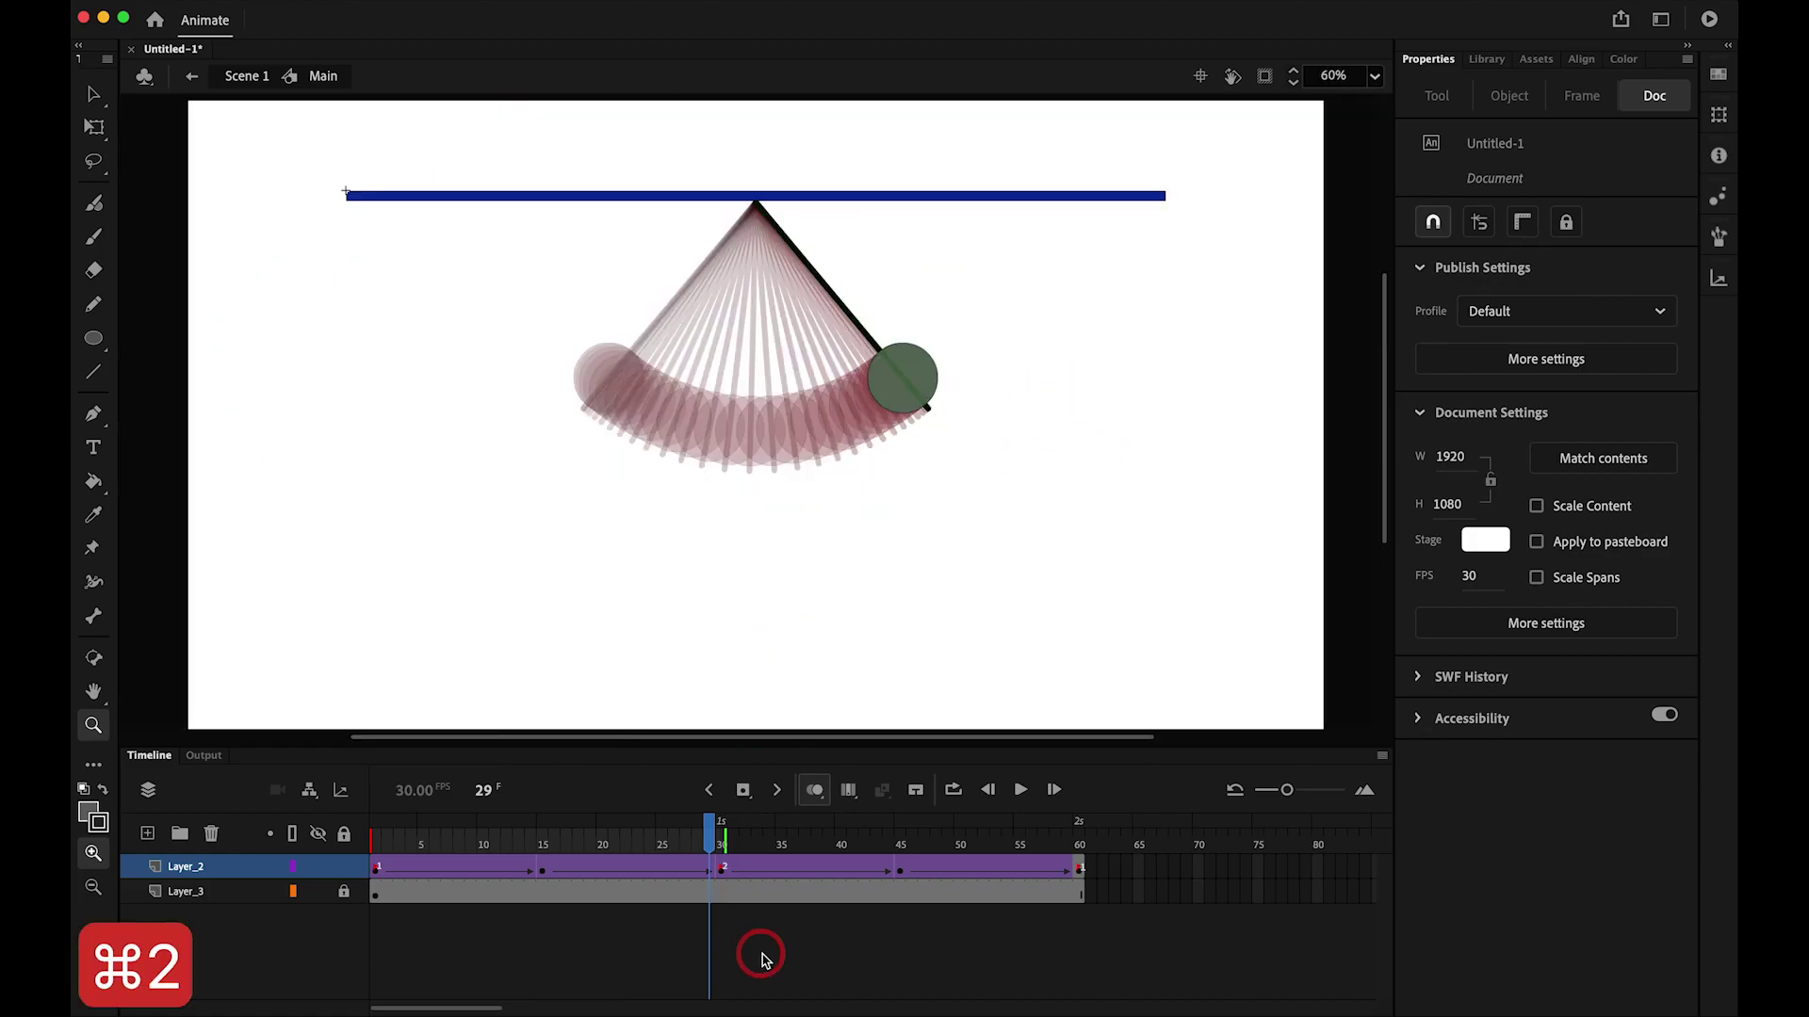
# - Turn off onion skinning and set the classic ease of the tween between frames 30 and 45 to -100
pyautogui.click(806, 868)
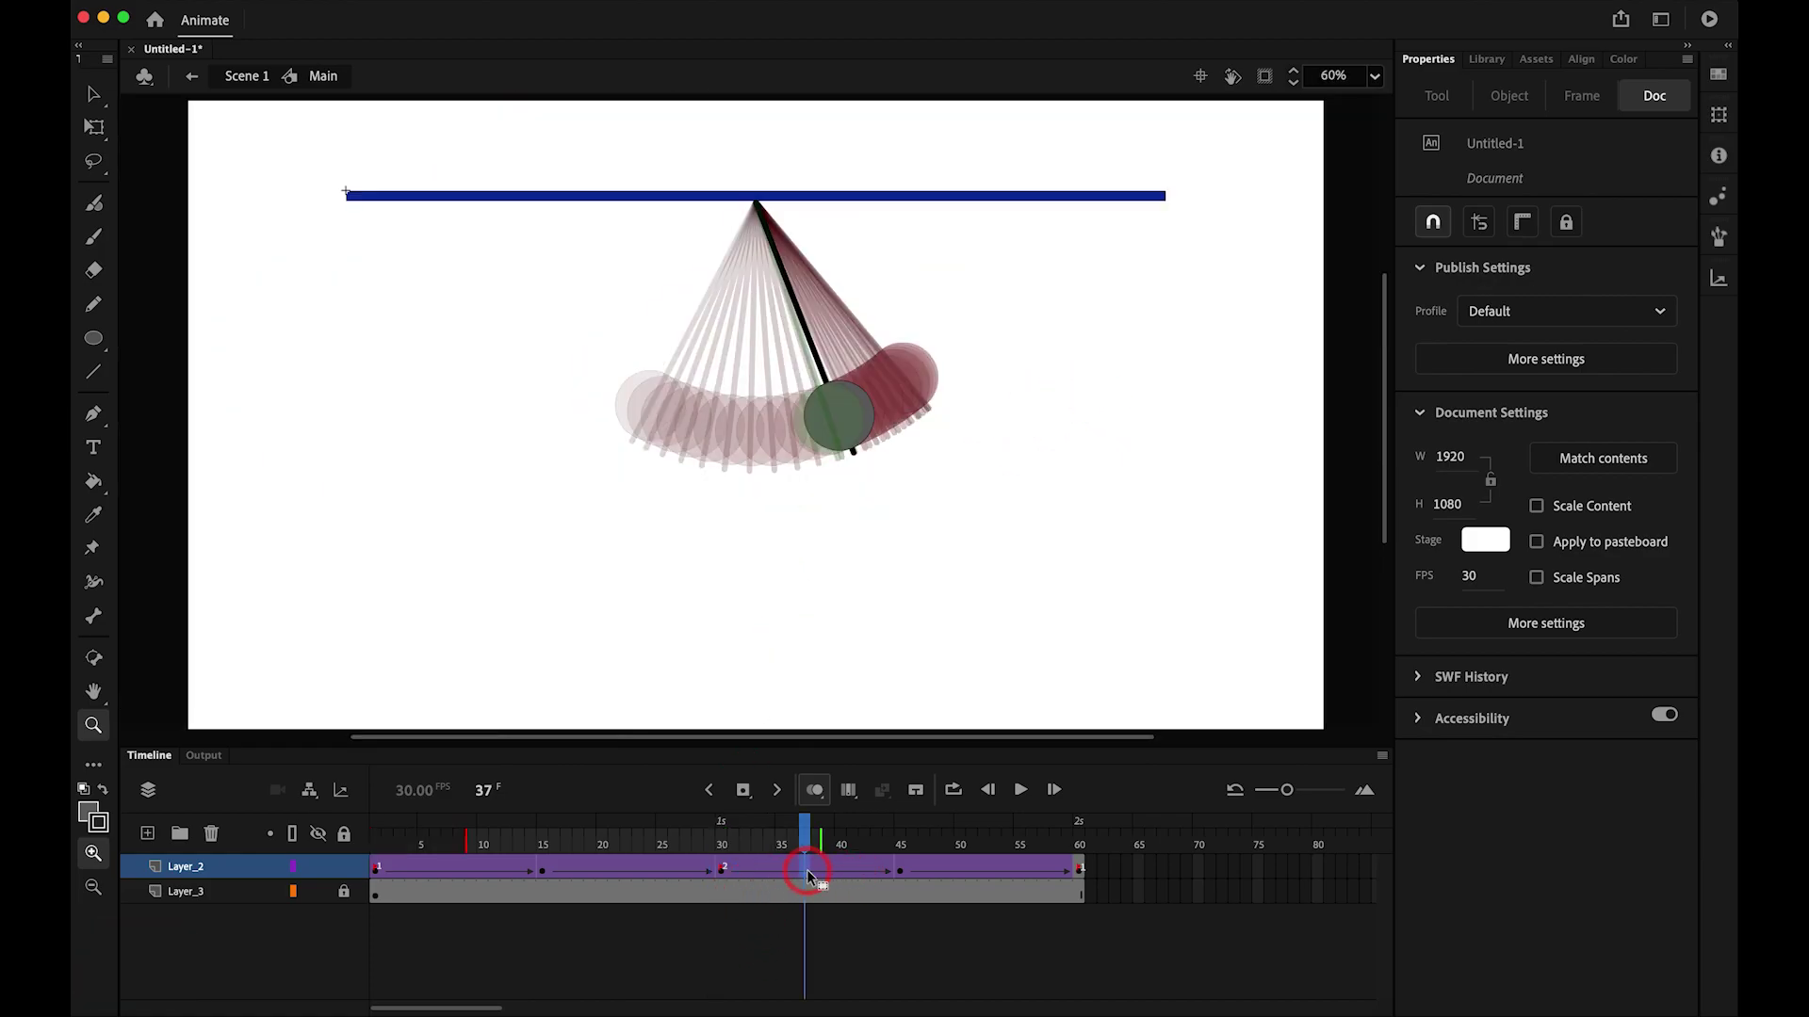
pyautogui.click(817, 793)
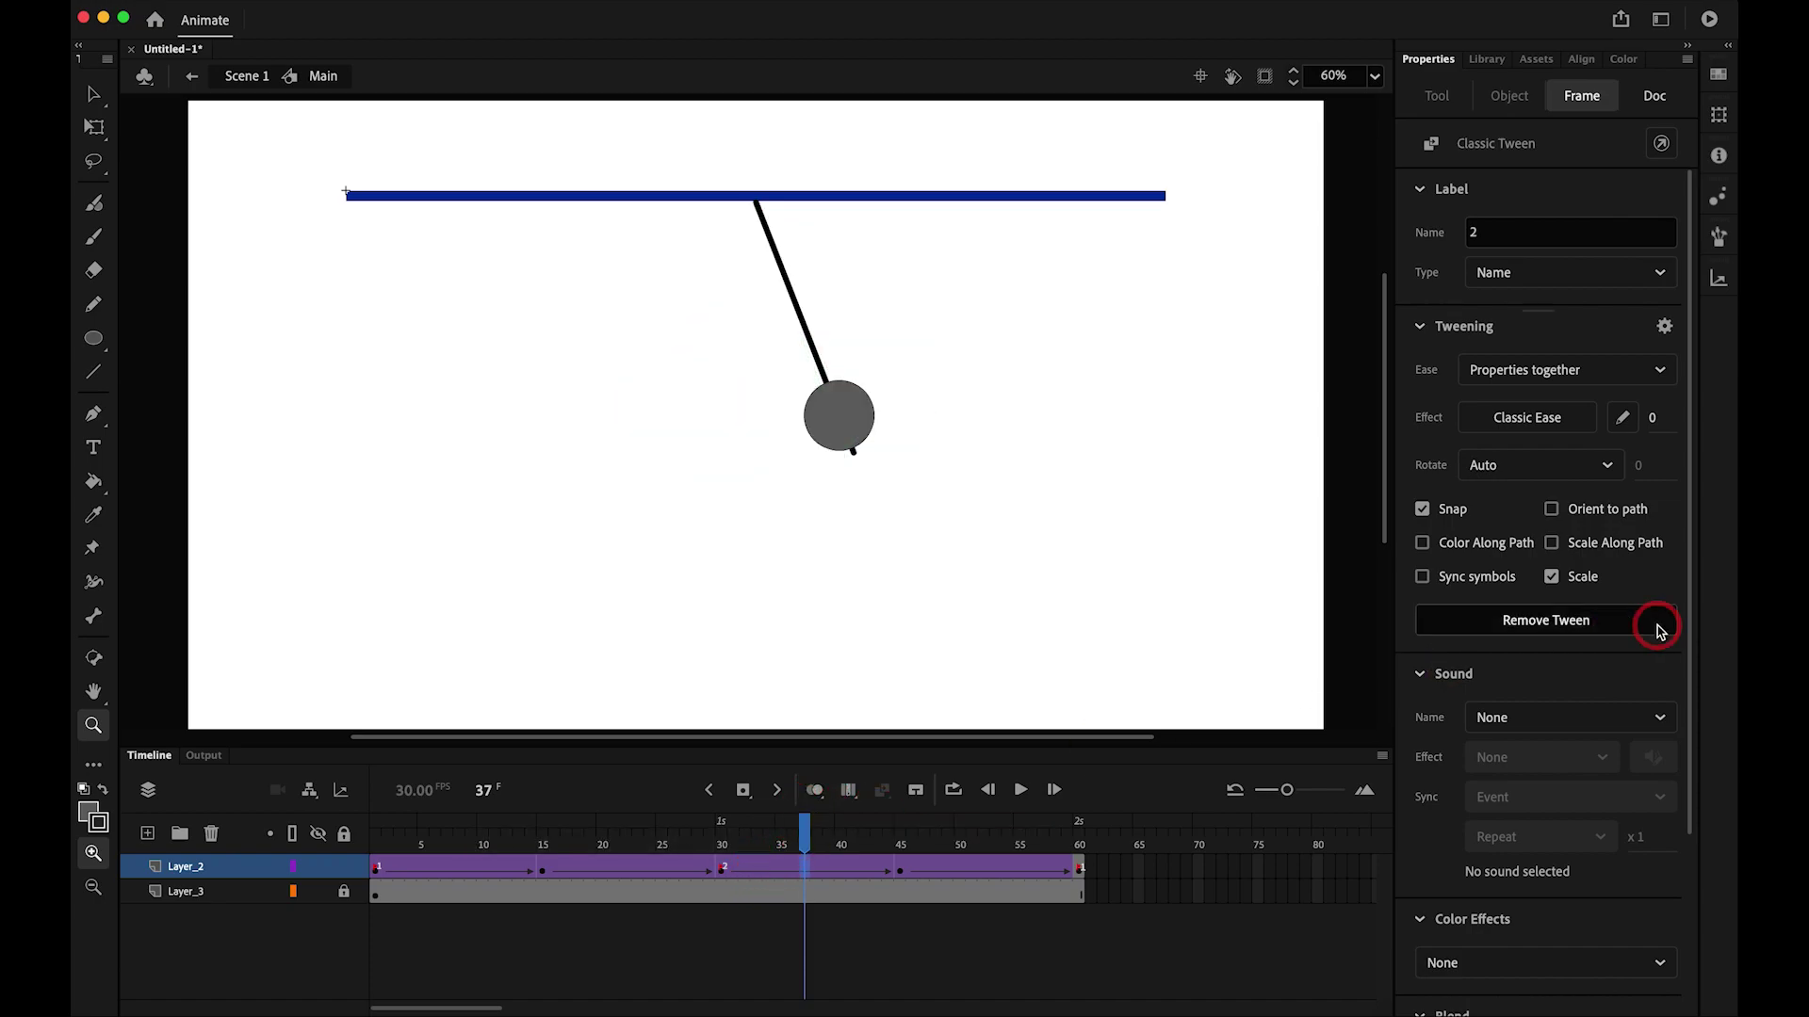
pyautogui.click(1653, 417)
pyautogui.write('-100')
pyautogui.press('Return')
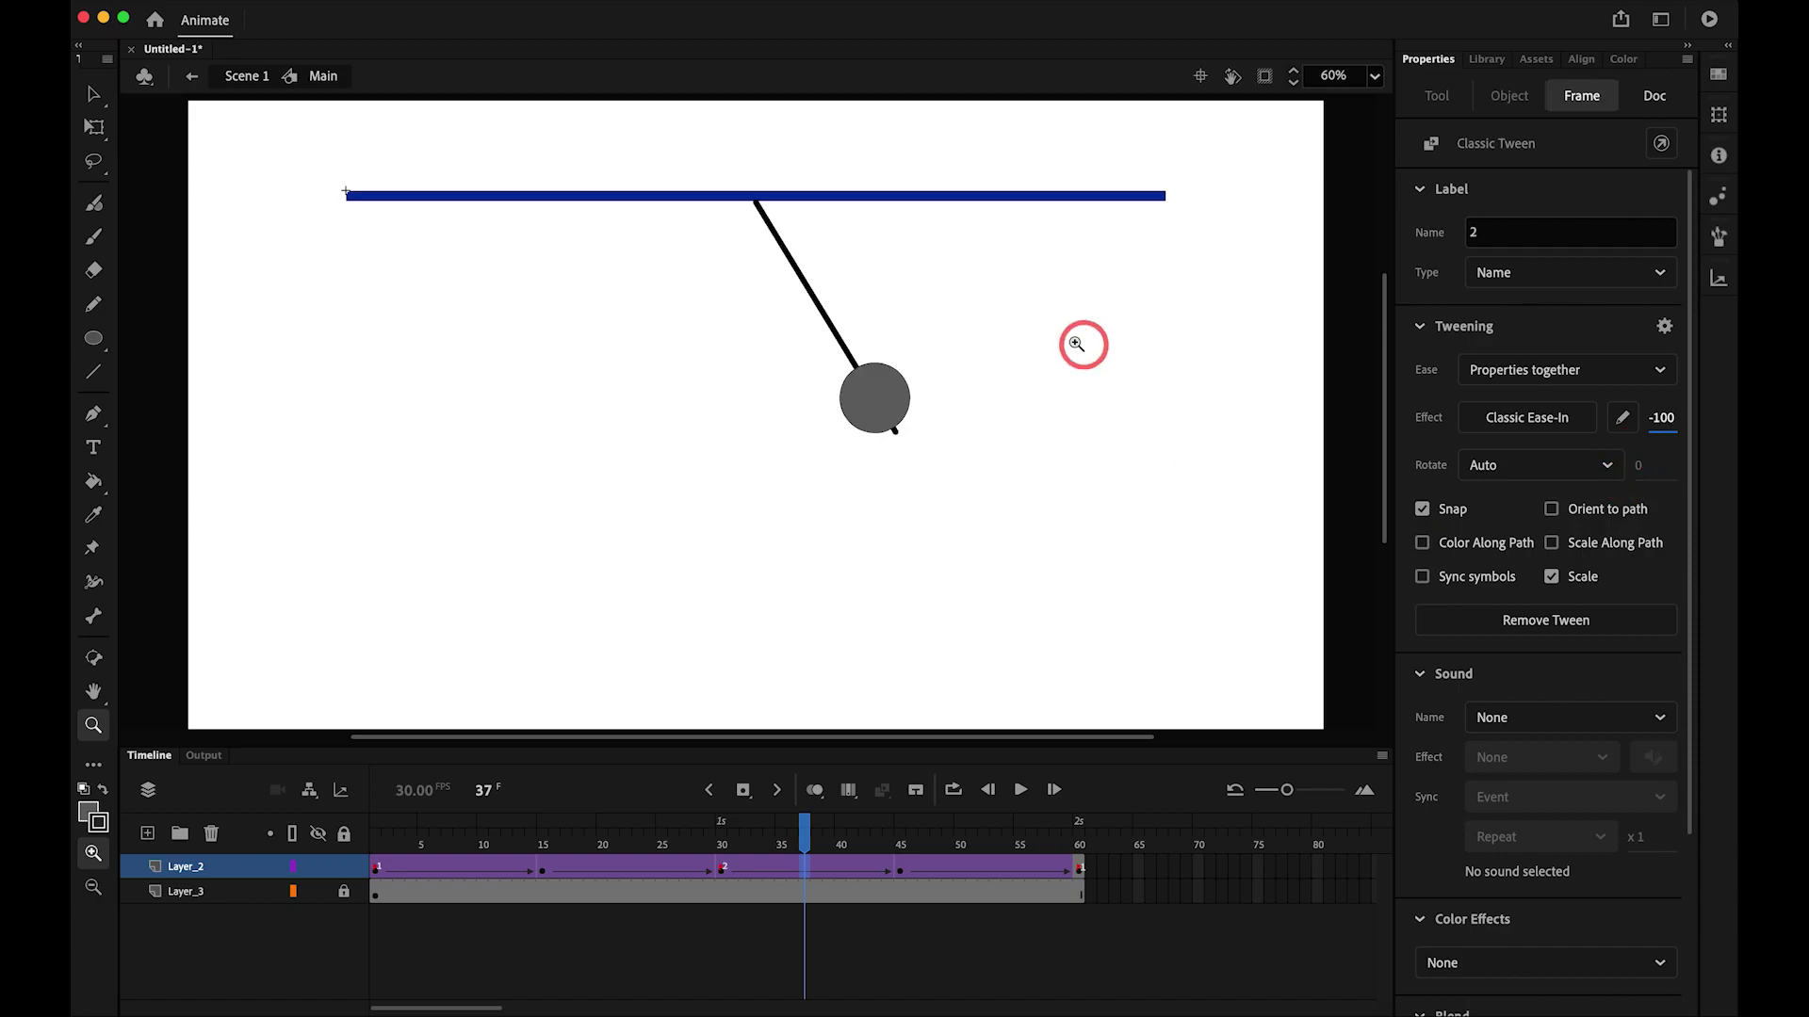
# - Select the tween span after frame 45, enable looping over frames 1 to 60 and play the pendulum's swing
pyautogui.click(876, 866)
pyautogui.click(927, 865)
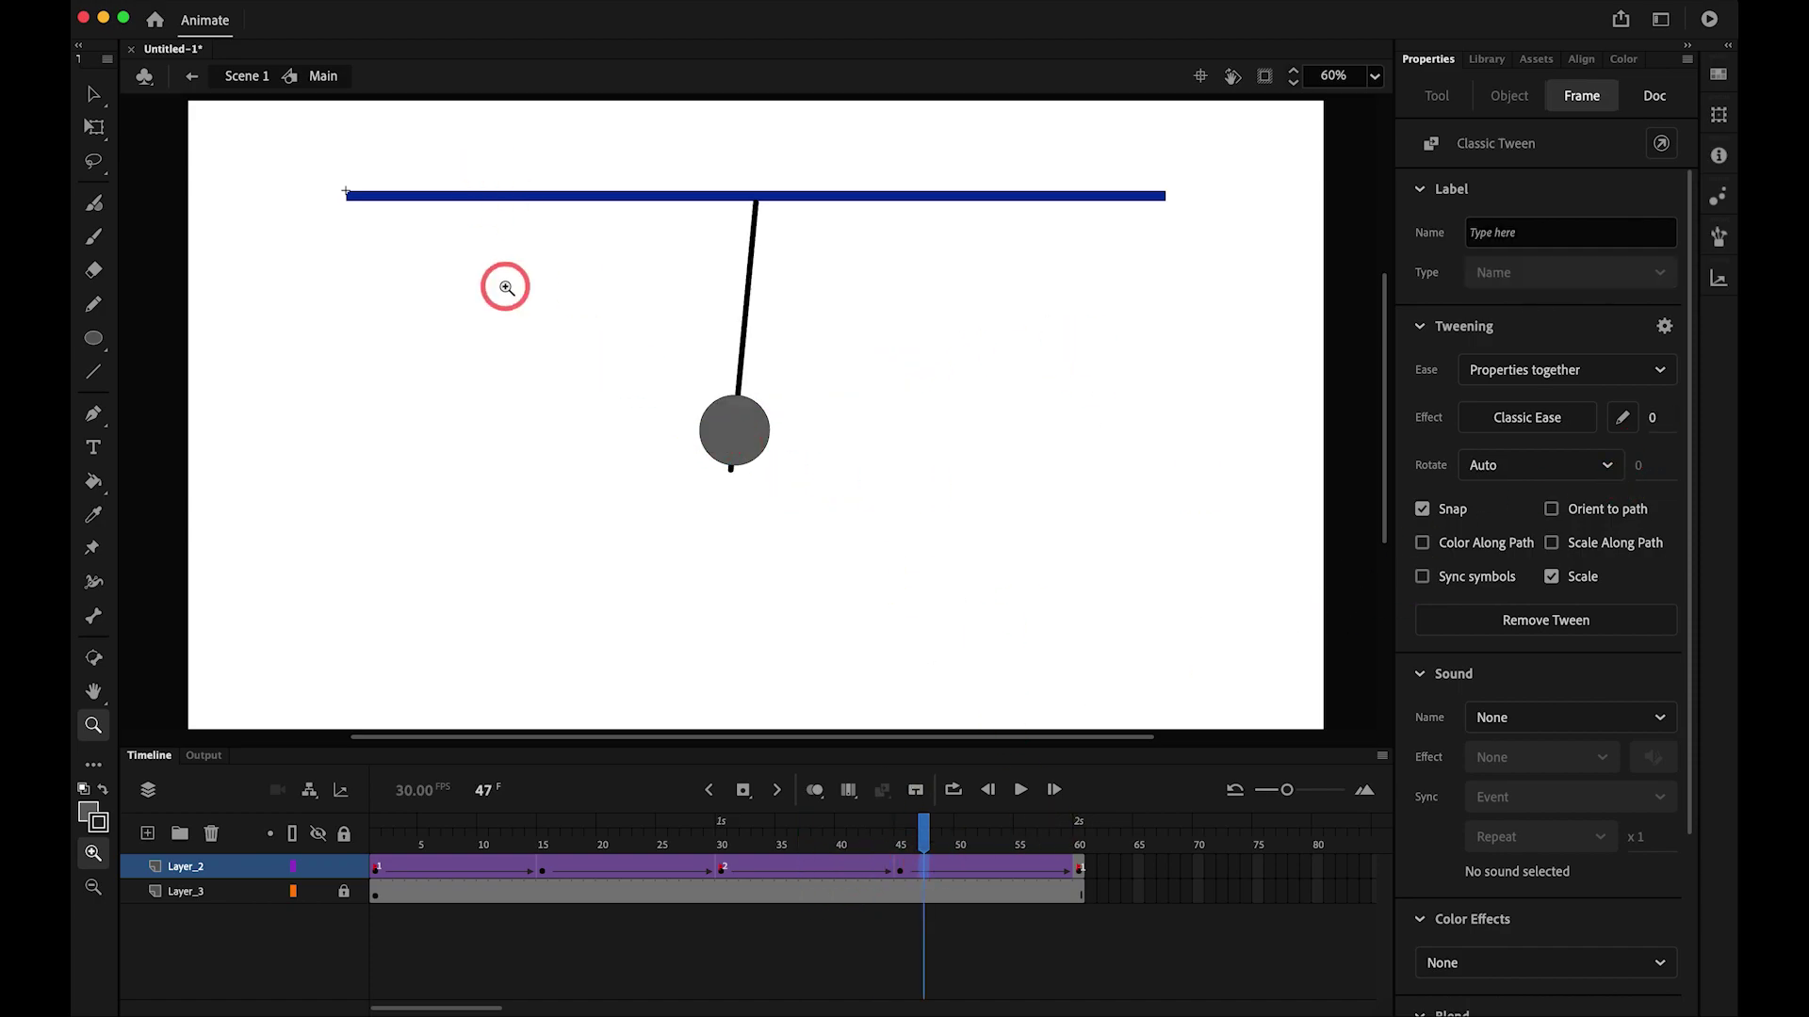
pyautogui.press('Return')
pyautogui.press('Return')
pyautogui.click(955, 792)
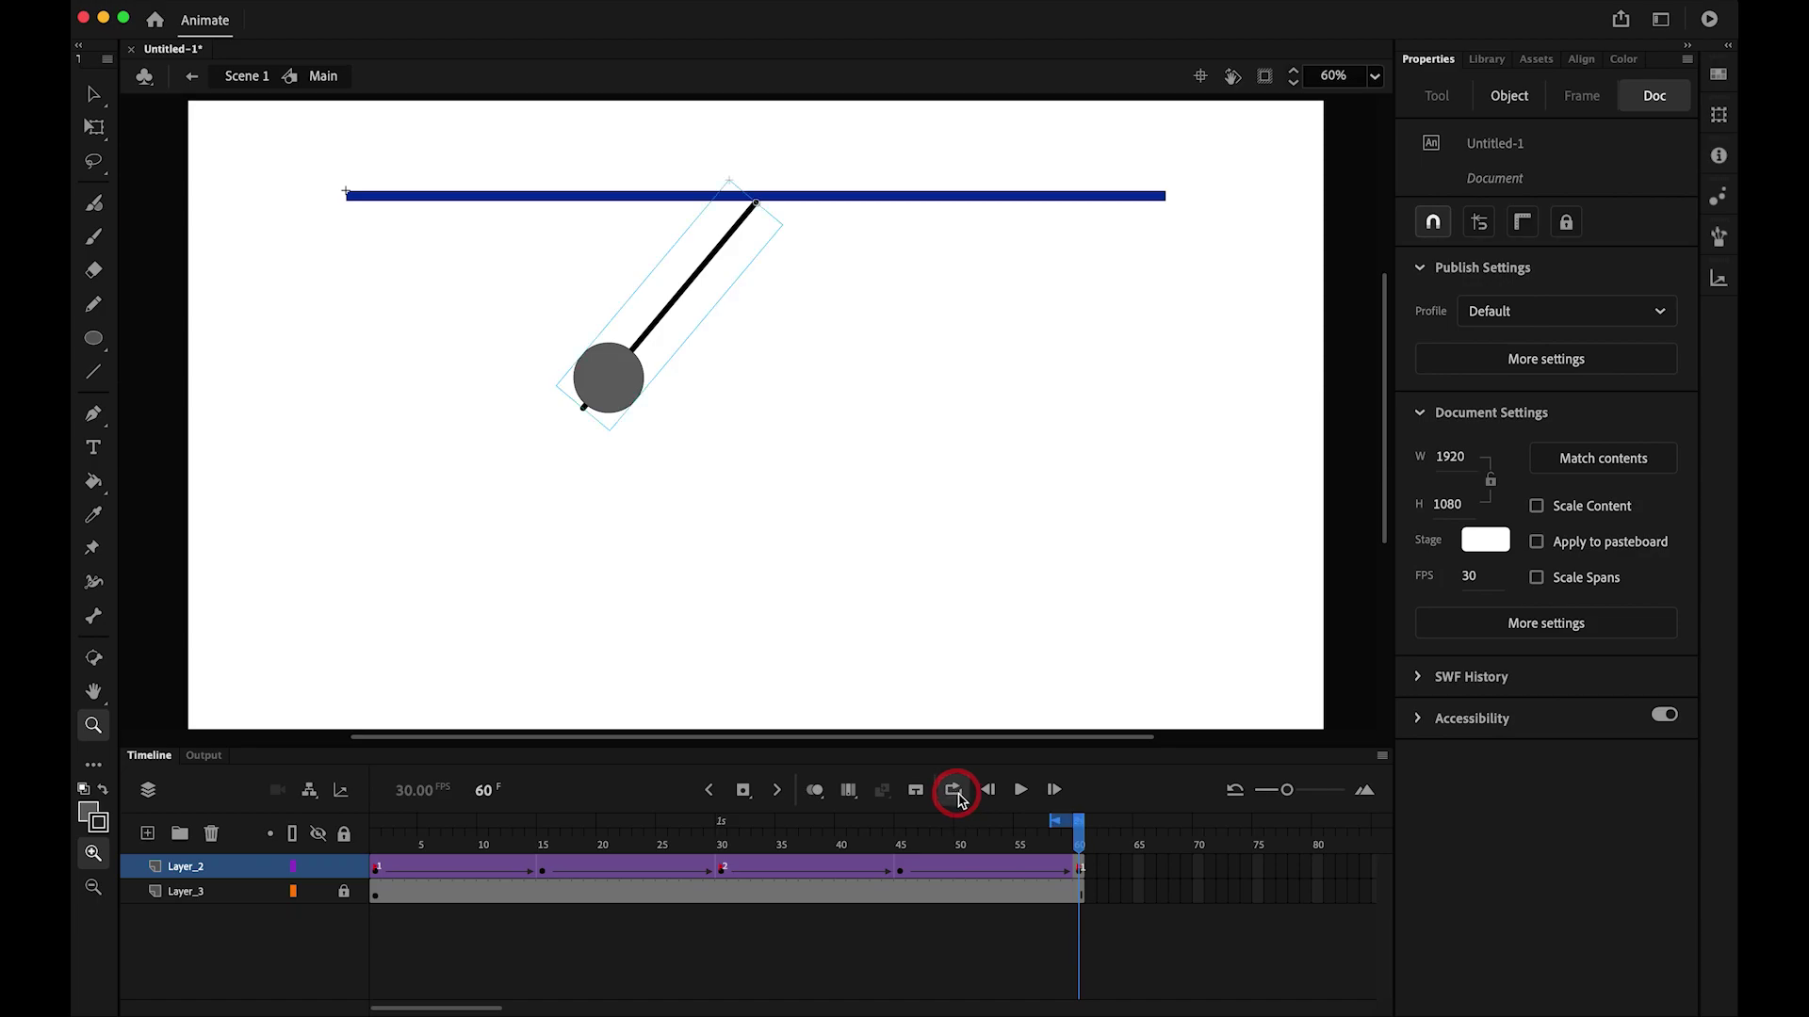
pyautogui.moveTo(1048, 823); pyautogui.dragTo(80, 792)
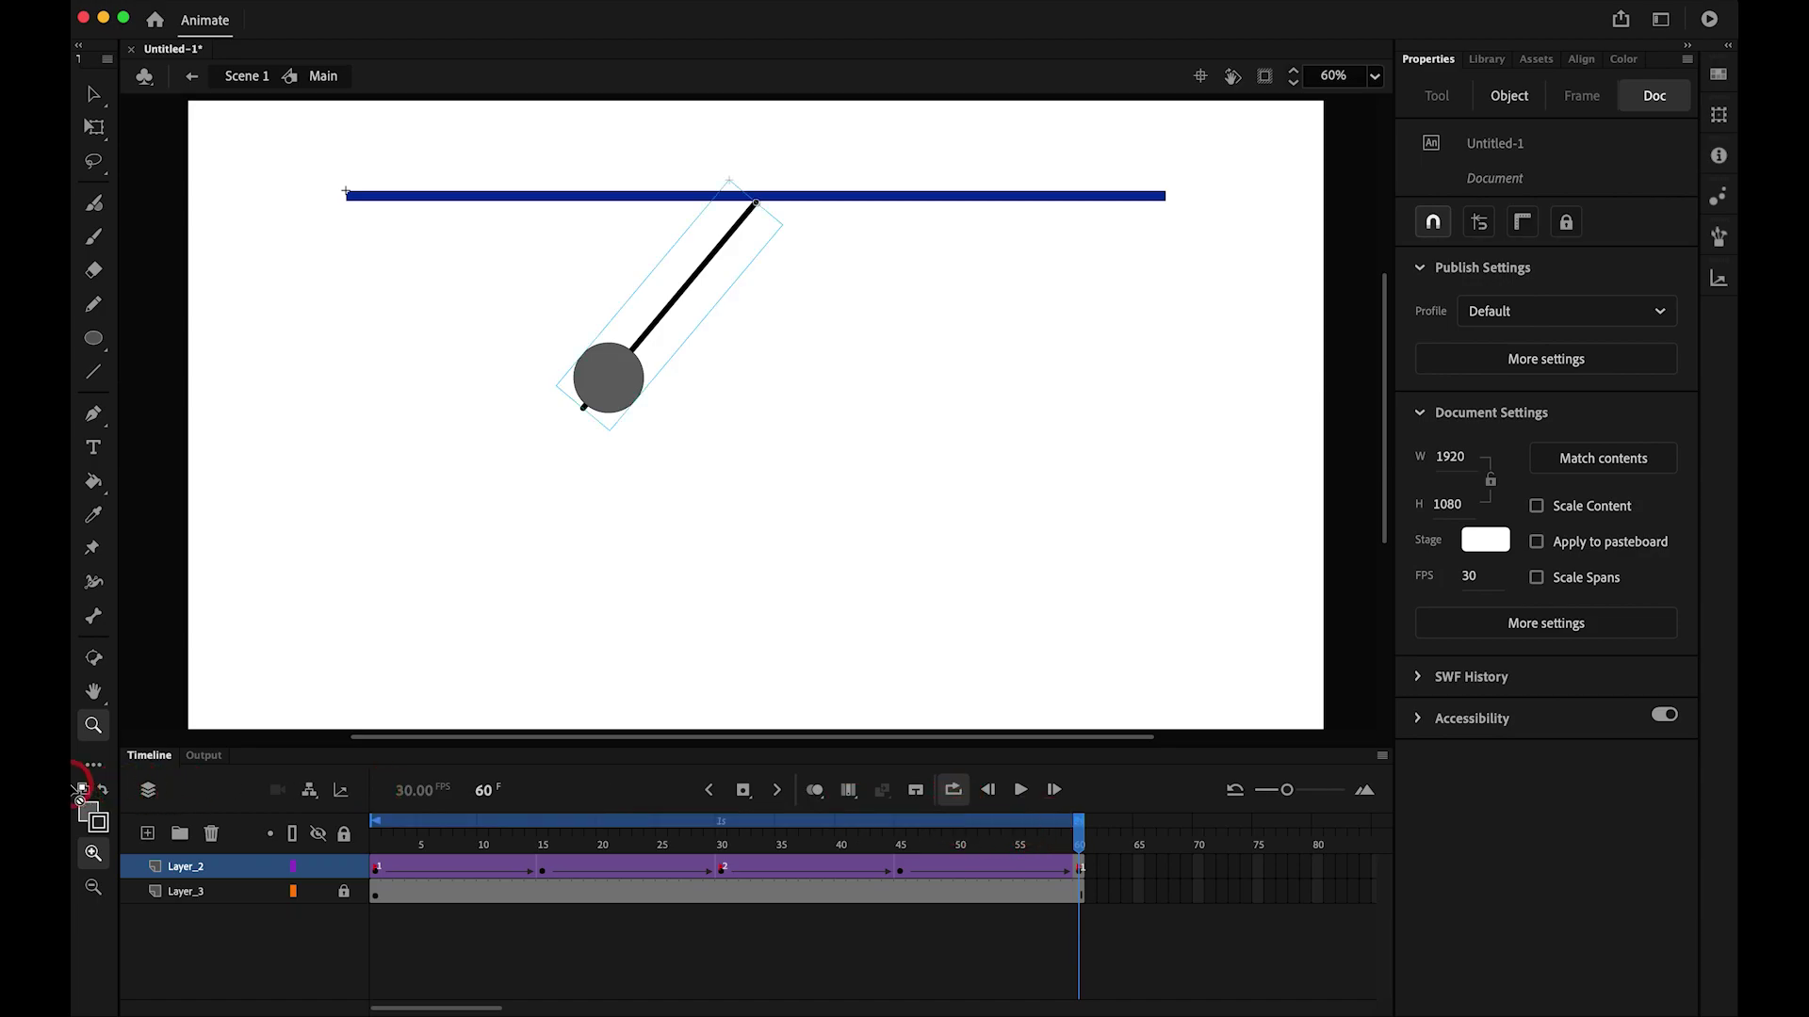
pyautogui.press('Return')
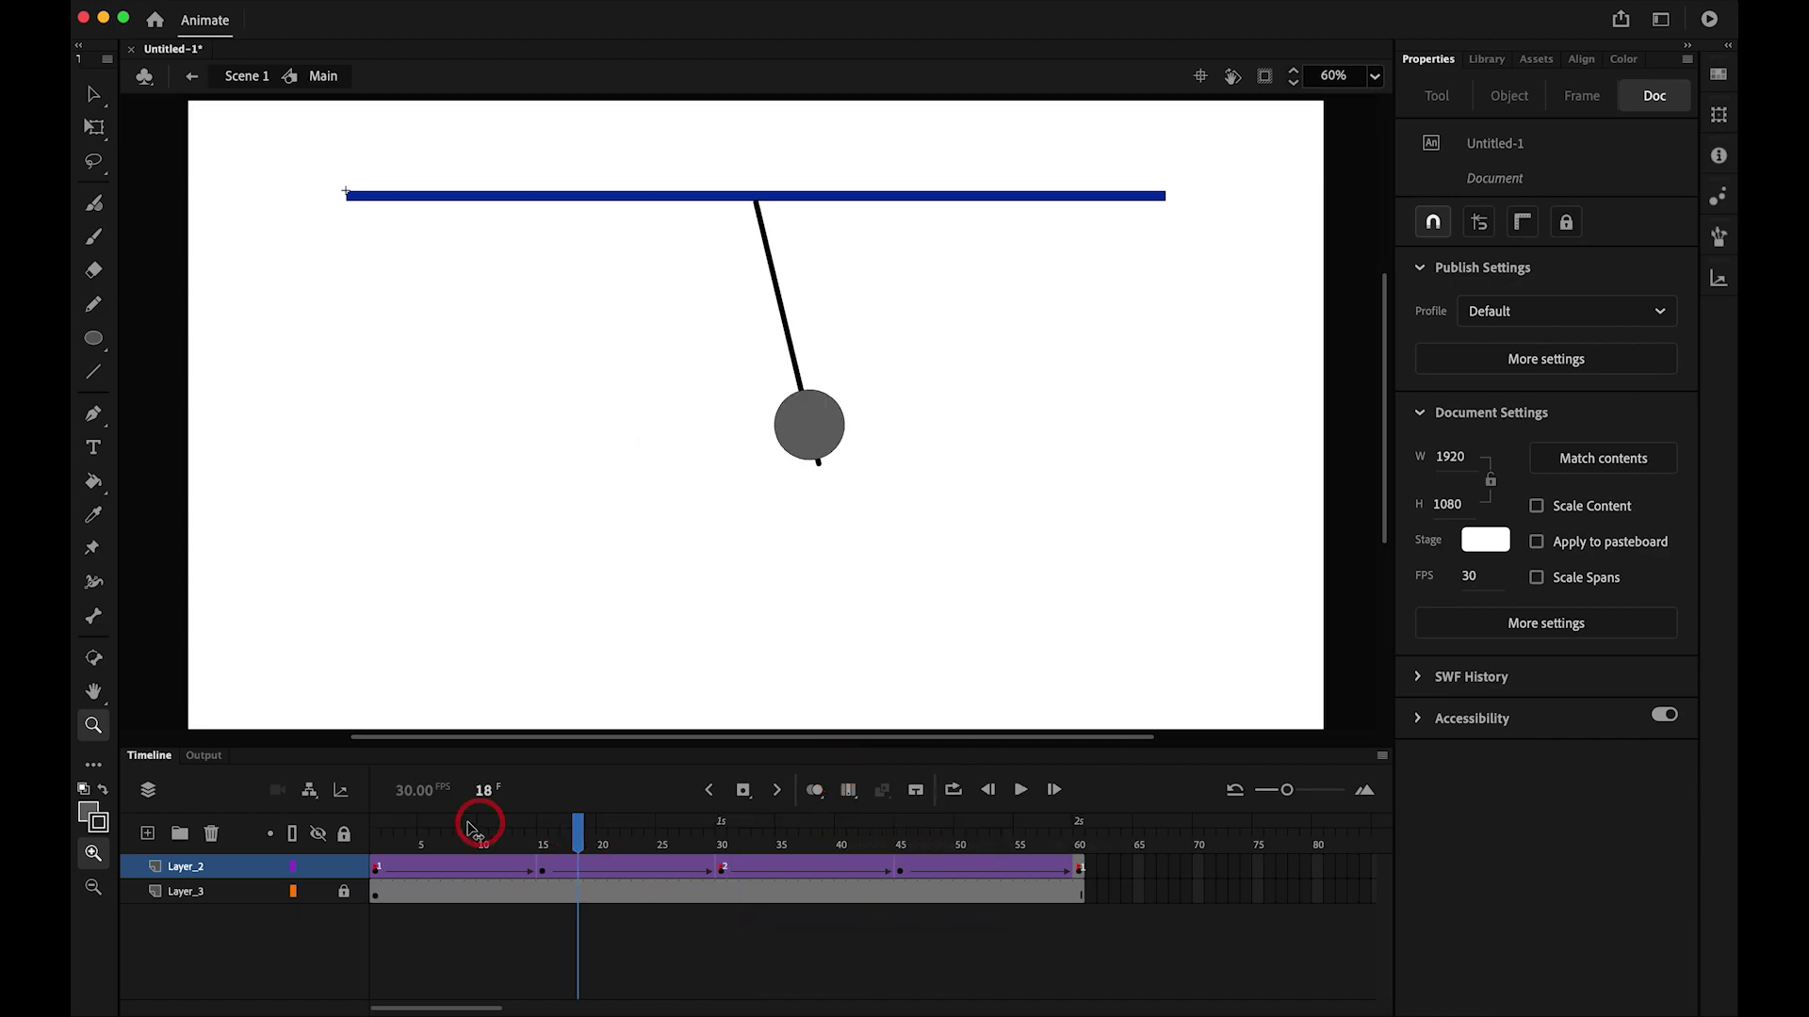
# - Return to frame 1, add a new layer above the pendulum and start an empty group on it
pyautogui.moveTo(471, 827); pyautogui.dragTo(323, 827)
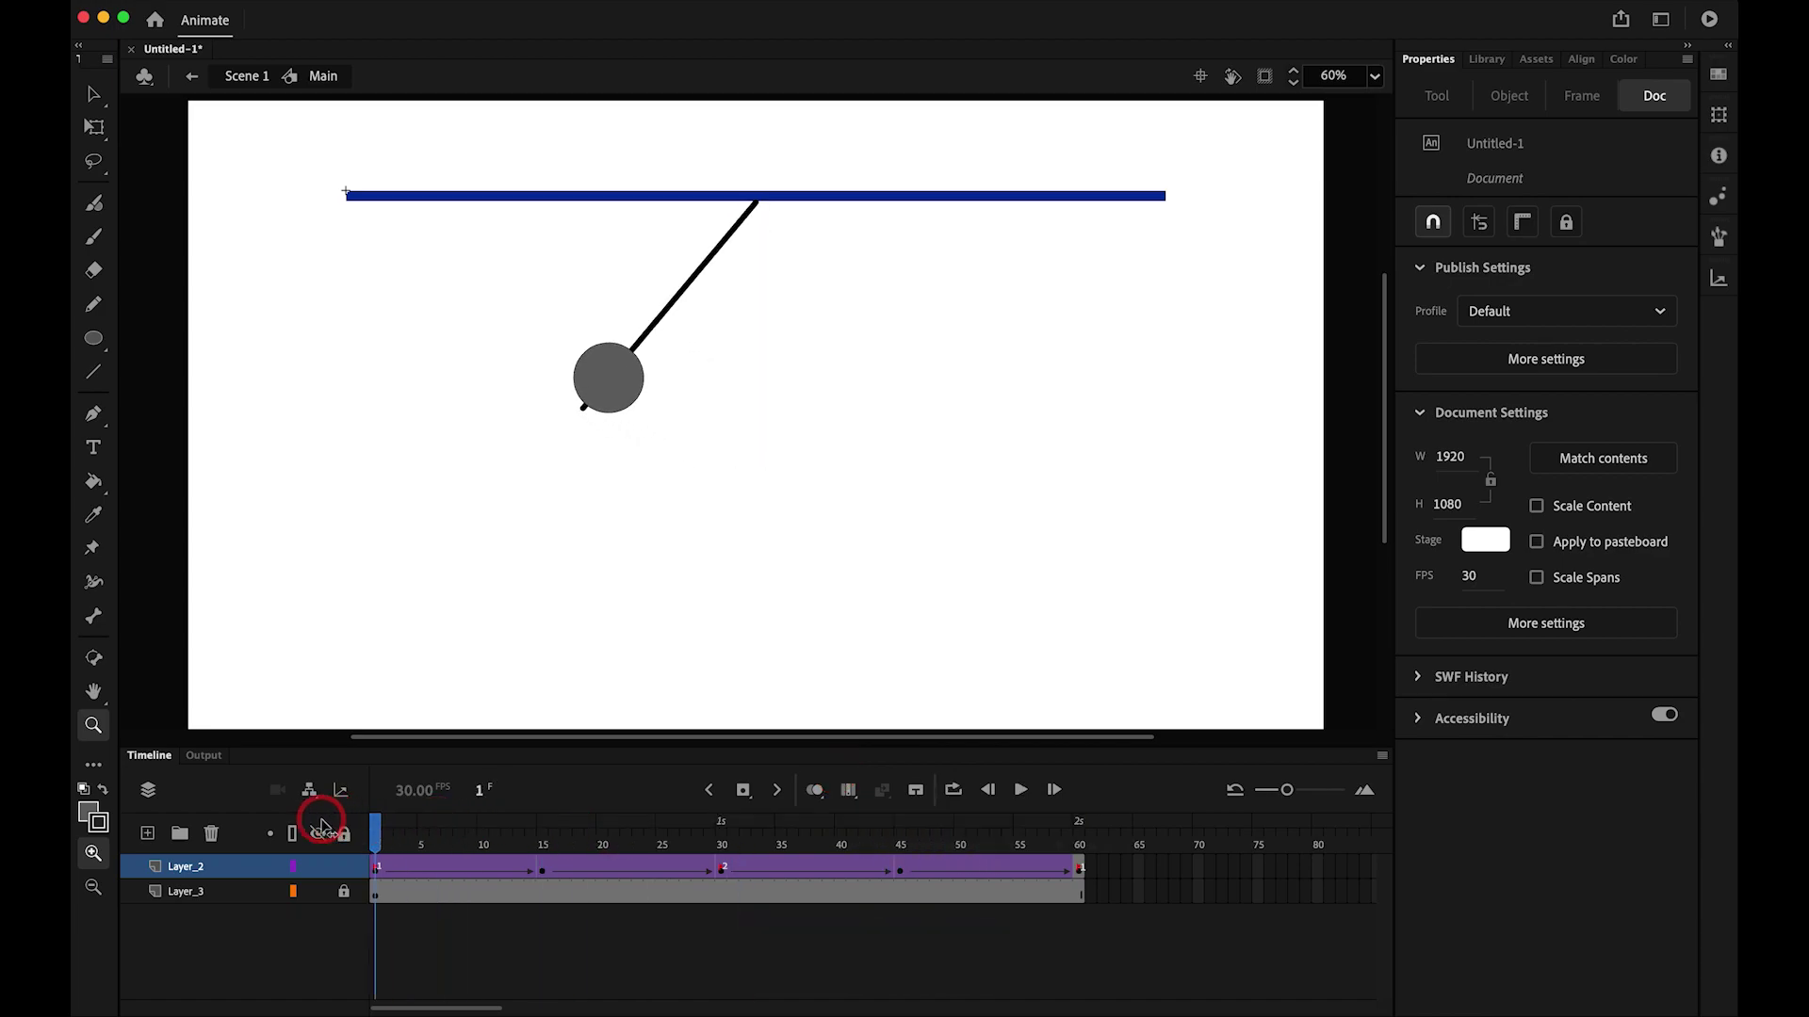
pyautogui.click(146, 832)
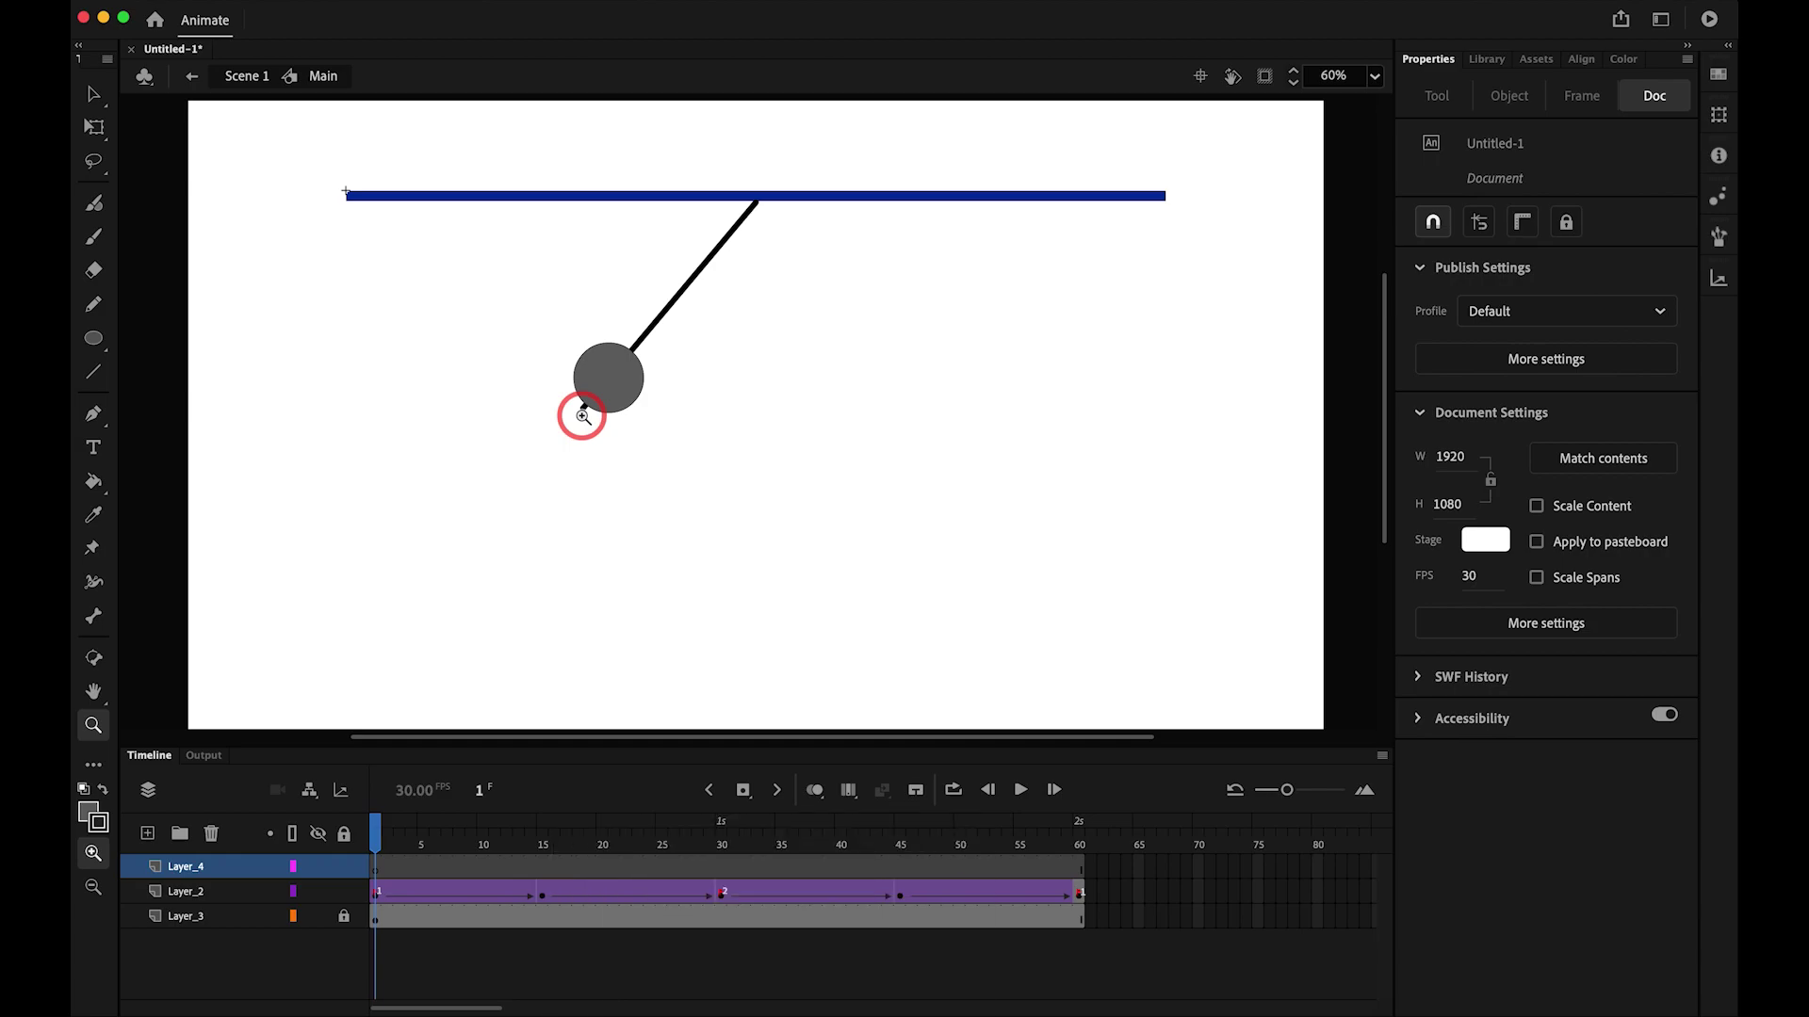
pyautogui.press('super+g')
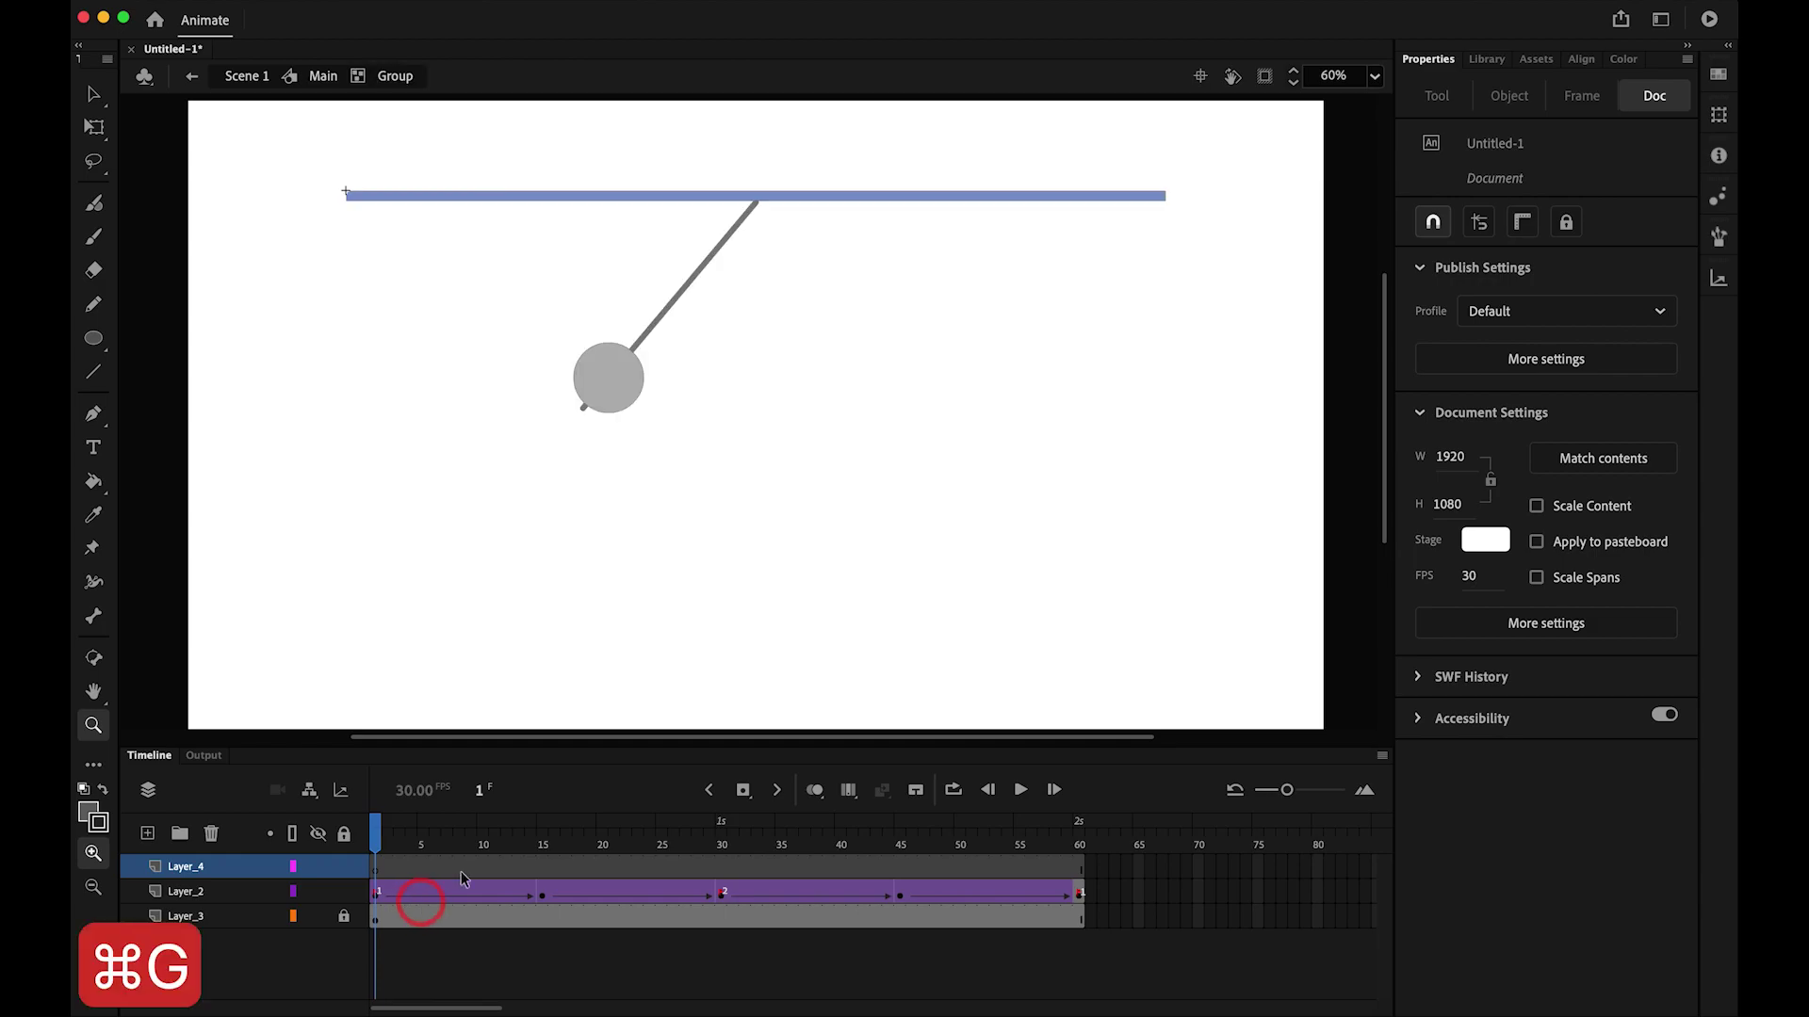
# - Draw a circle below the pendulum's bob and scale it down to about 54 px in diameter
pyautogui.press('o')
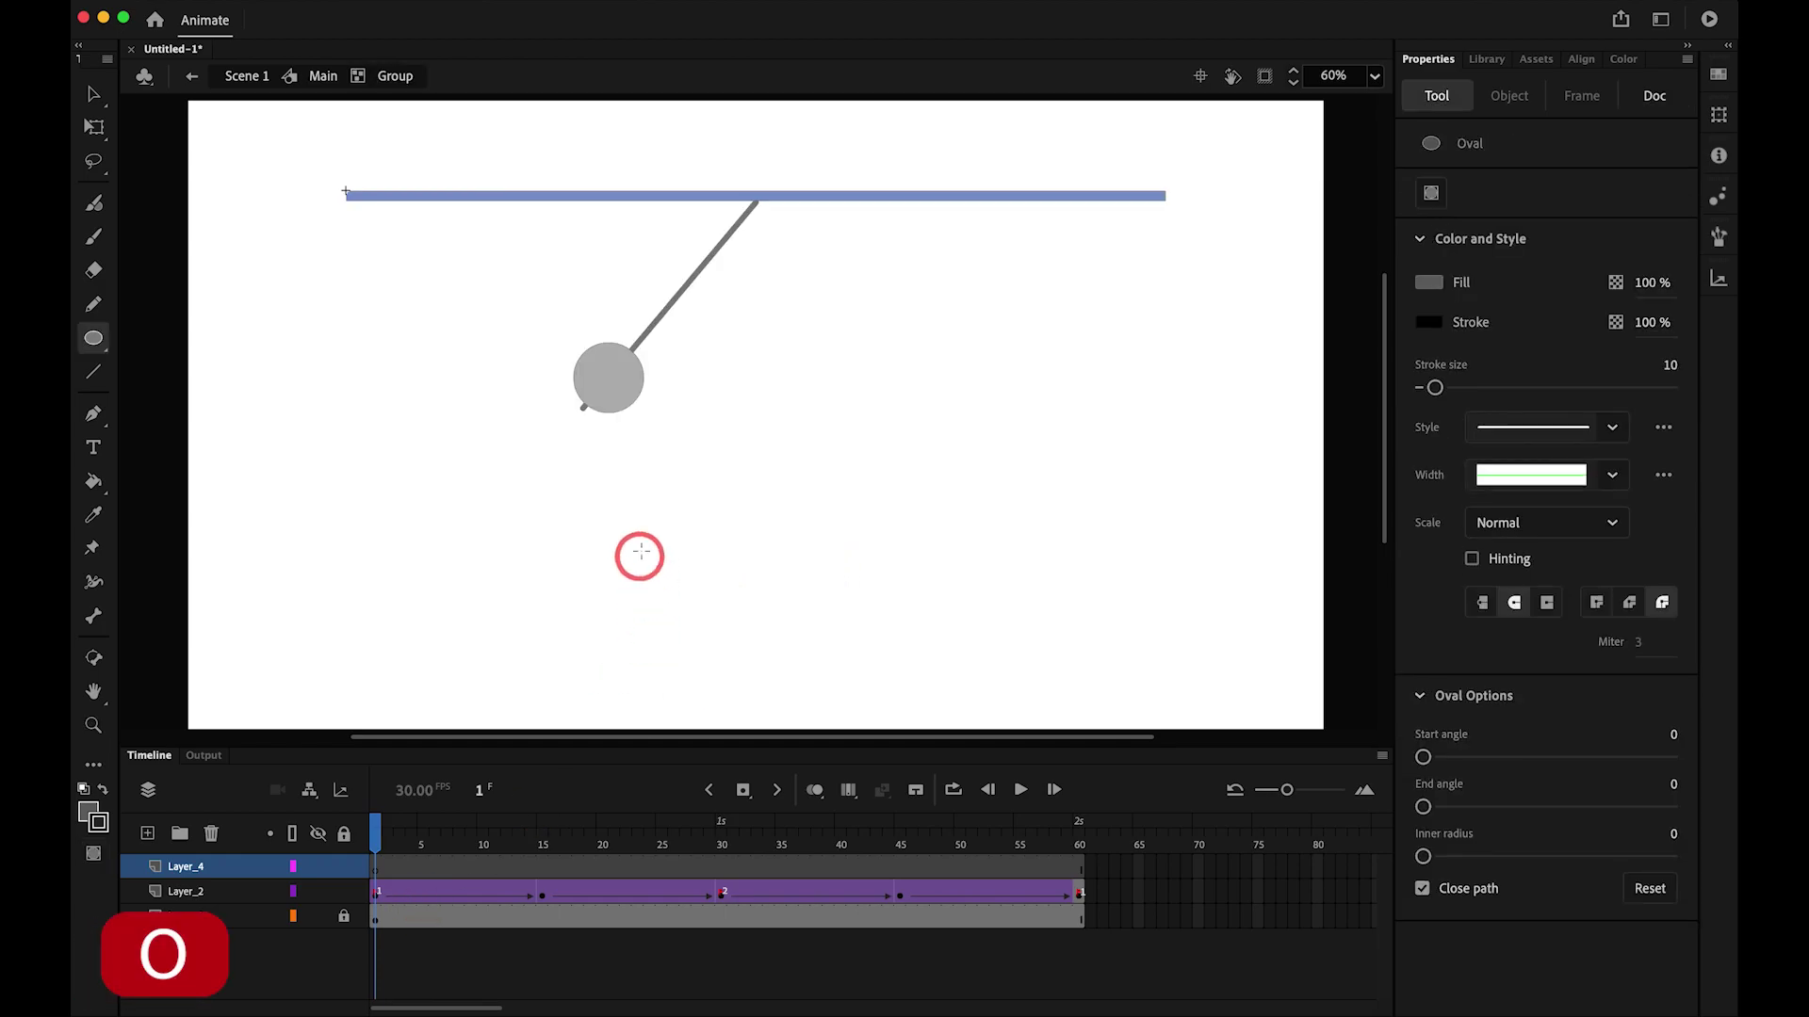
pyautogui.moveTo(578, 458); pyautogui.dragTo(607, 514)
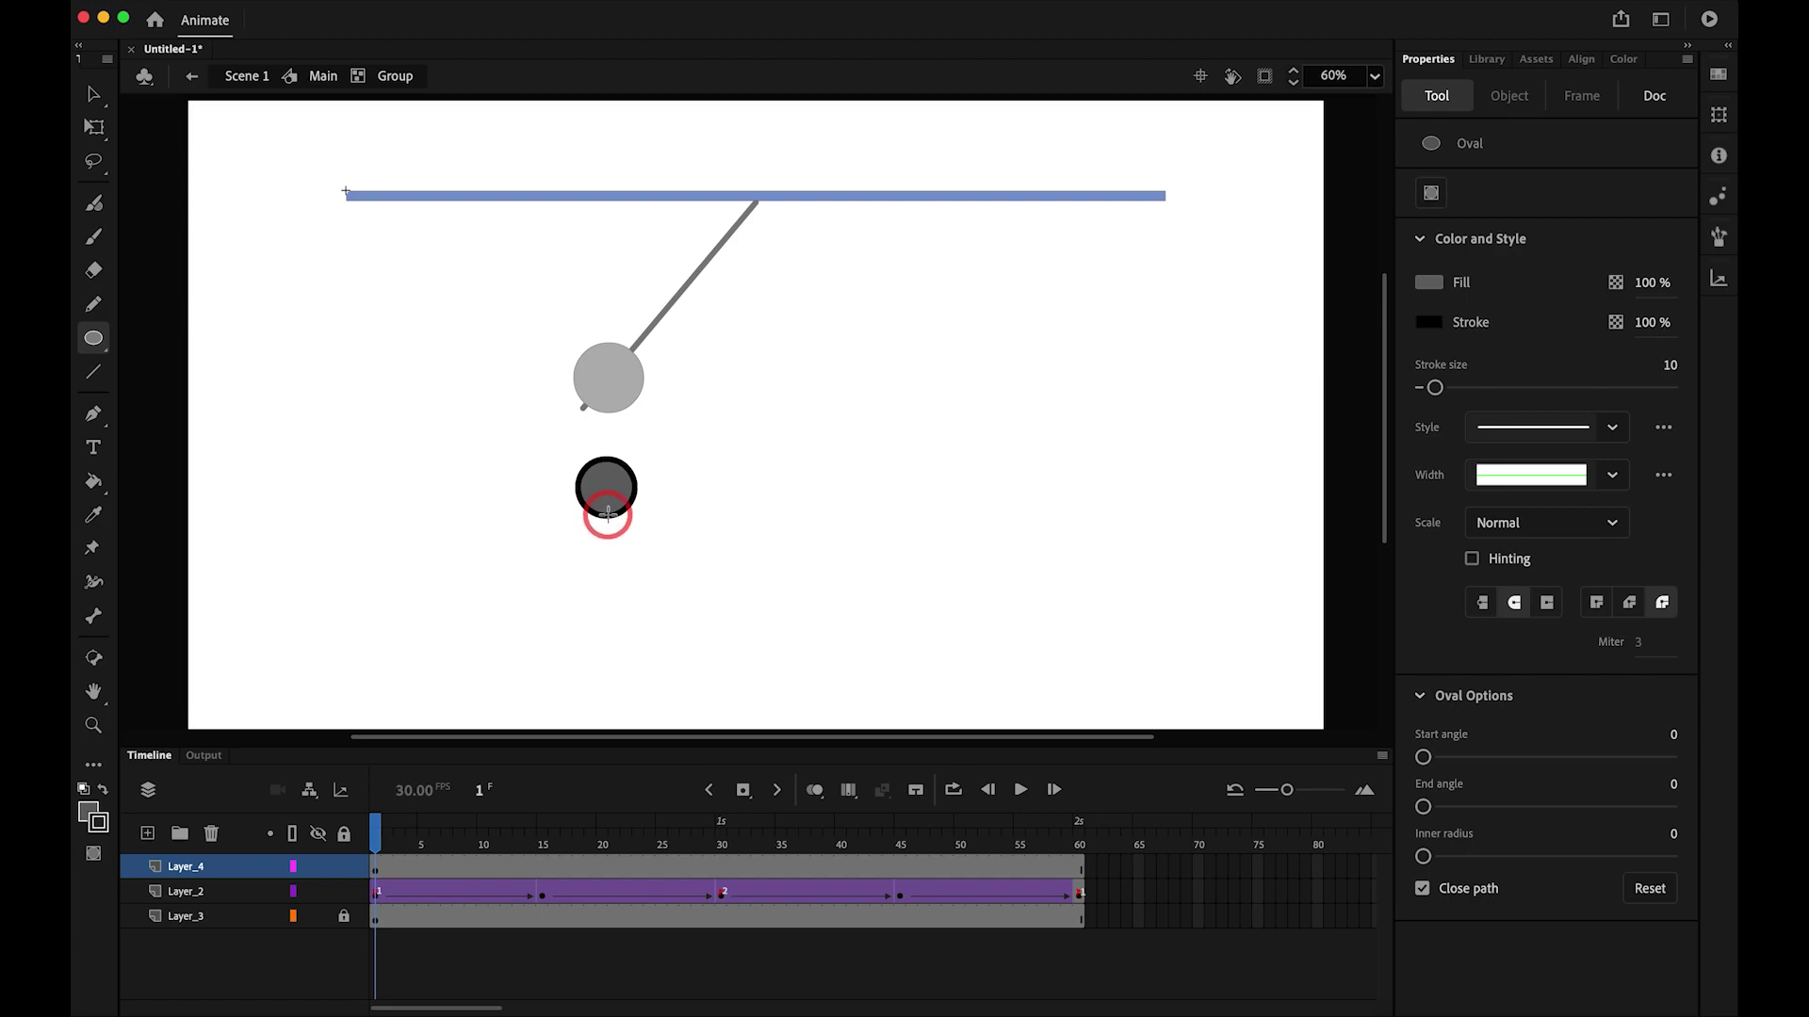
pyautogui.press('v')
pyautogui.click(604, 487)
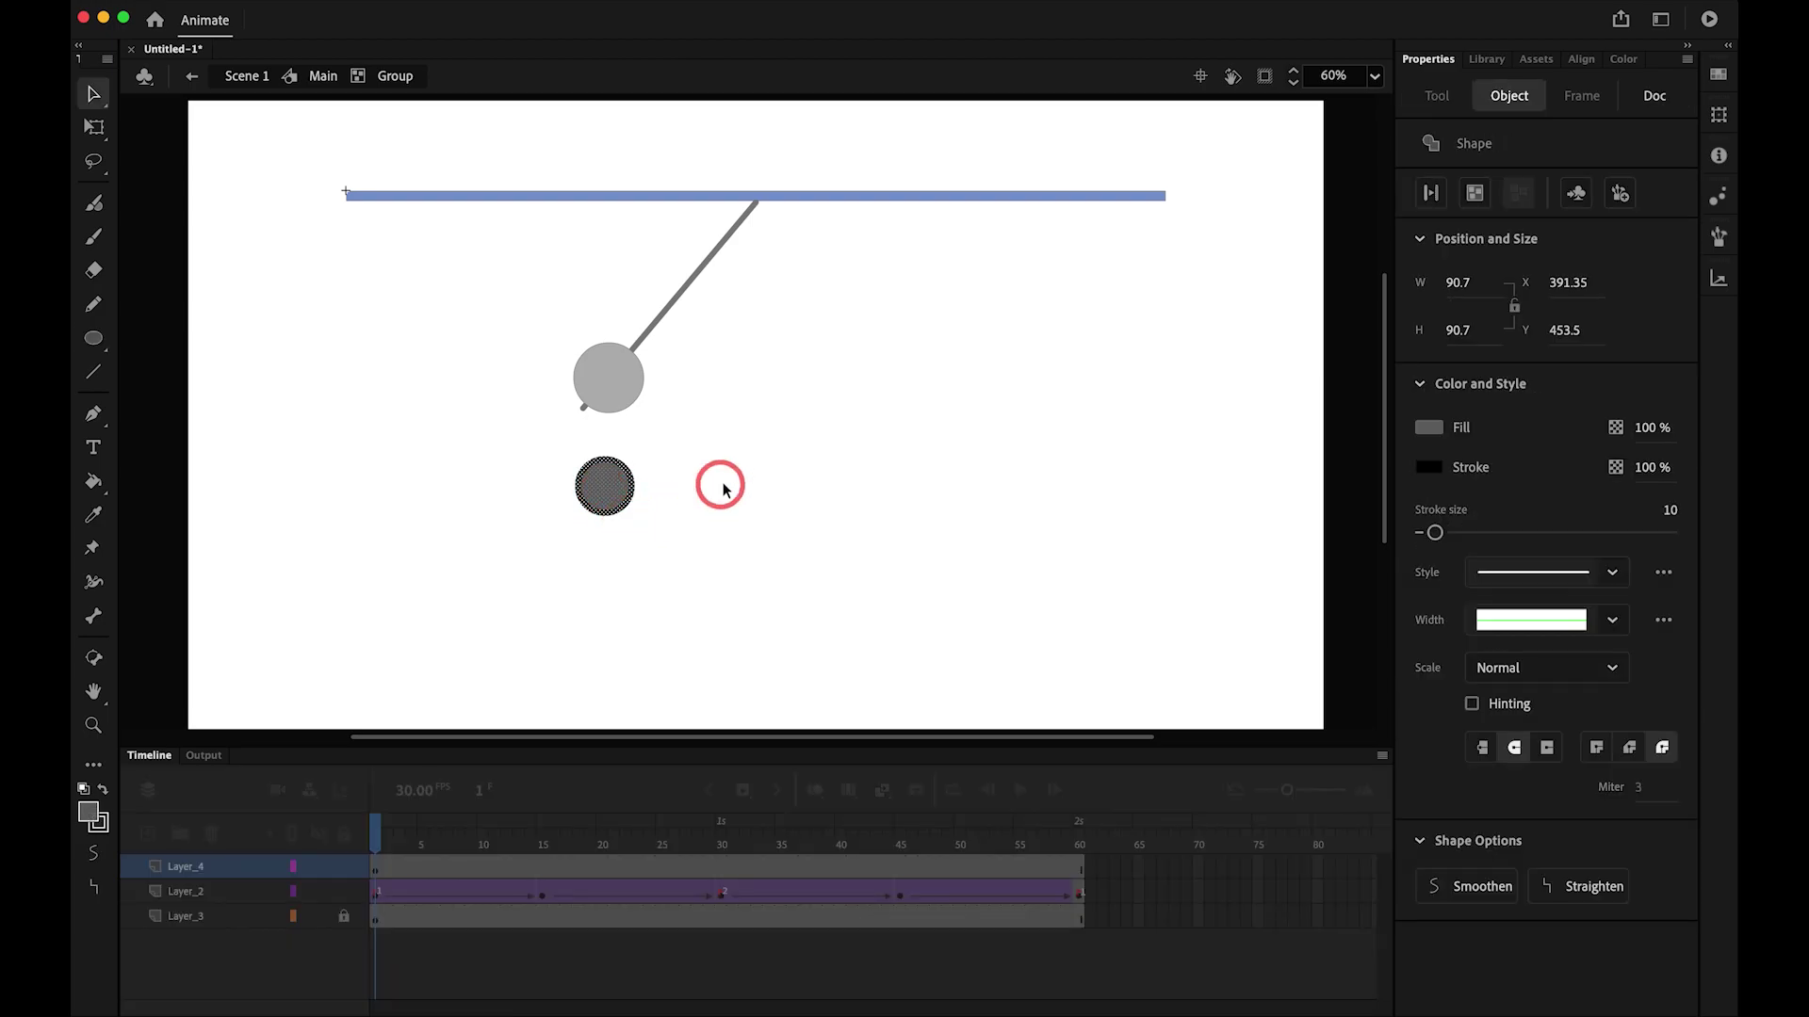
pyautogui.press('q')
pyautogui.moveTo(633, 512); pyautogui.dragTo(625, 506)
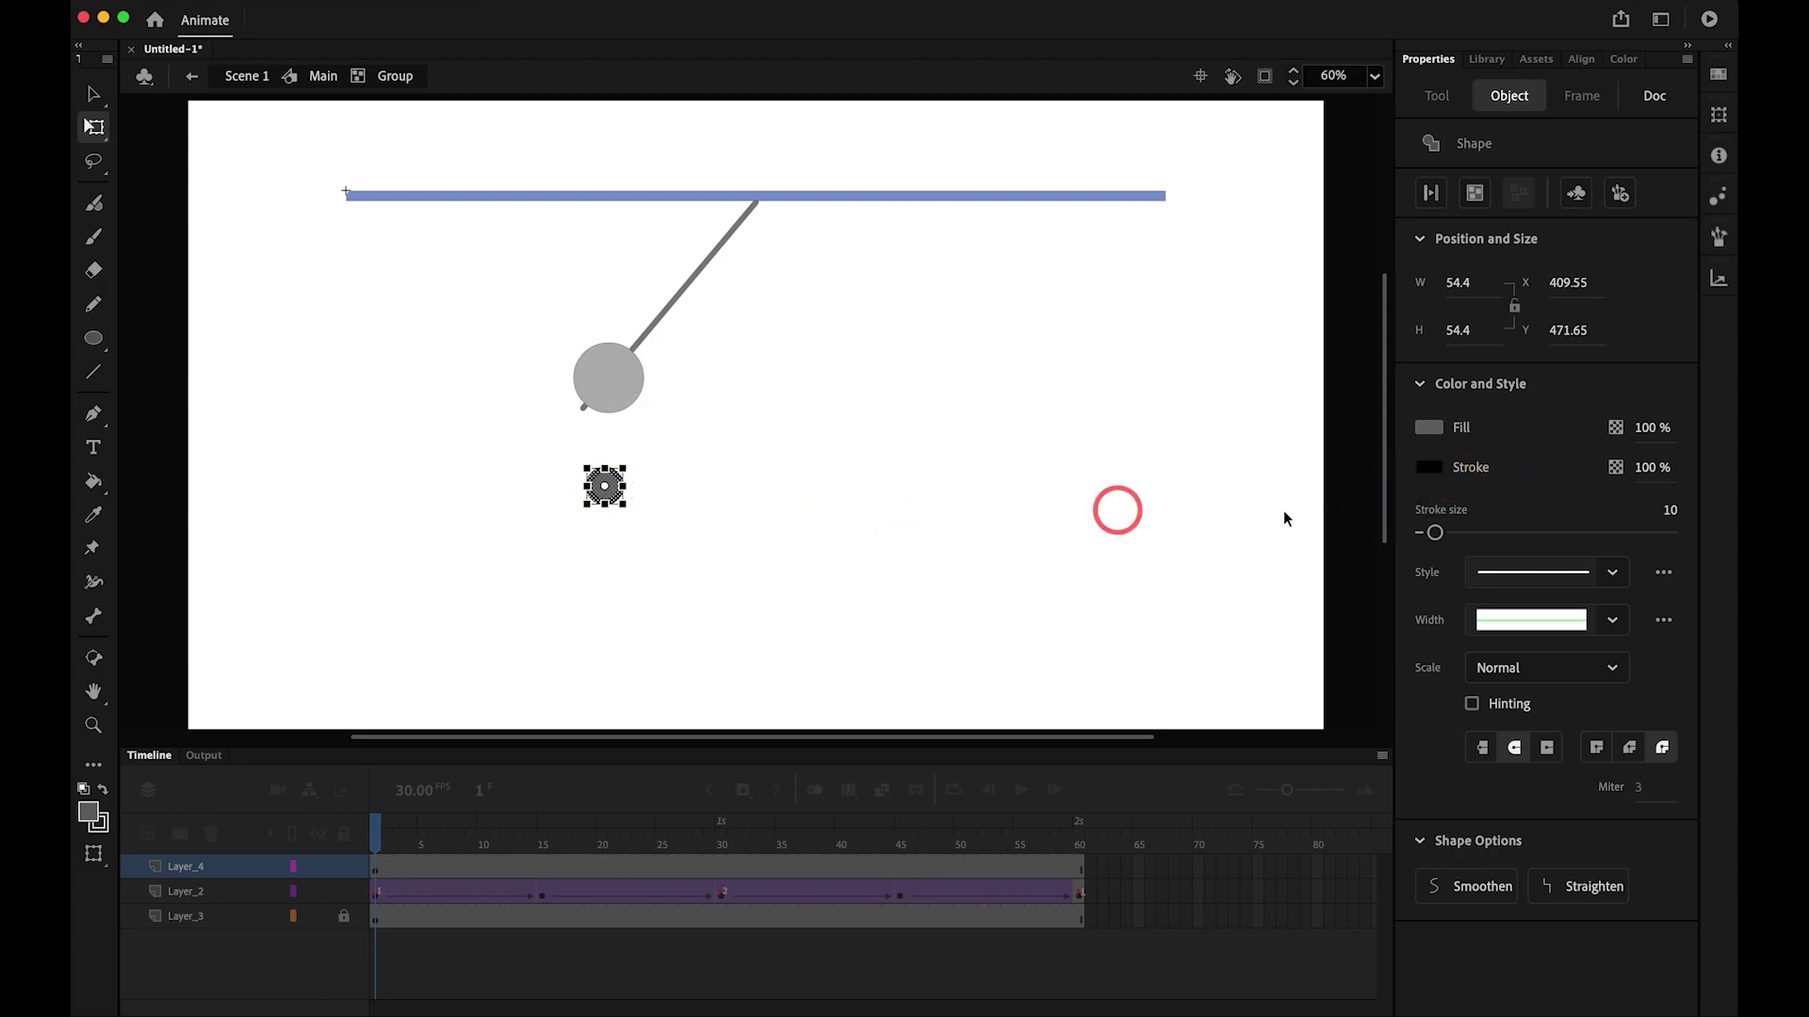
# - Fill the small circle with bright blue and reduce its black outline to stroke size 3
pyautogui.click(1430, 434)
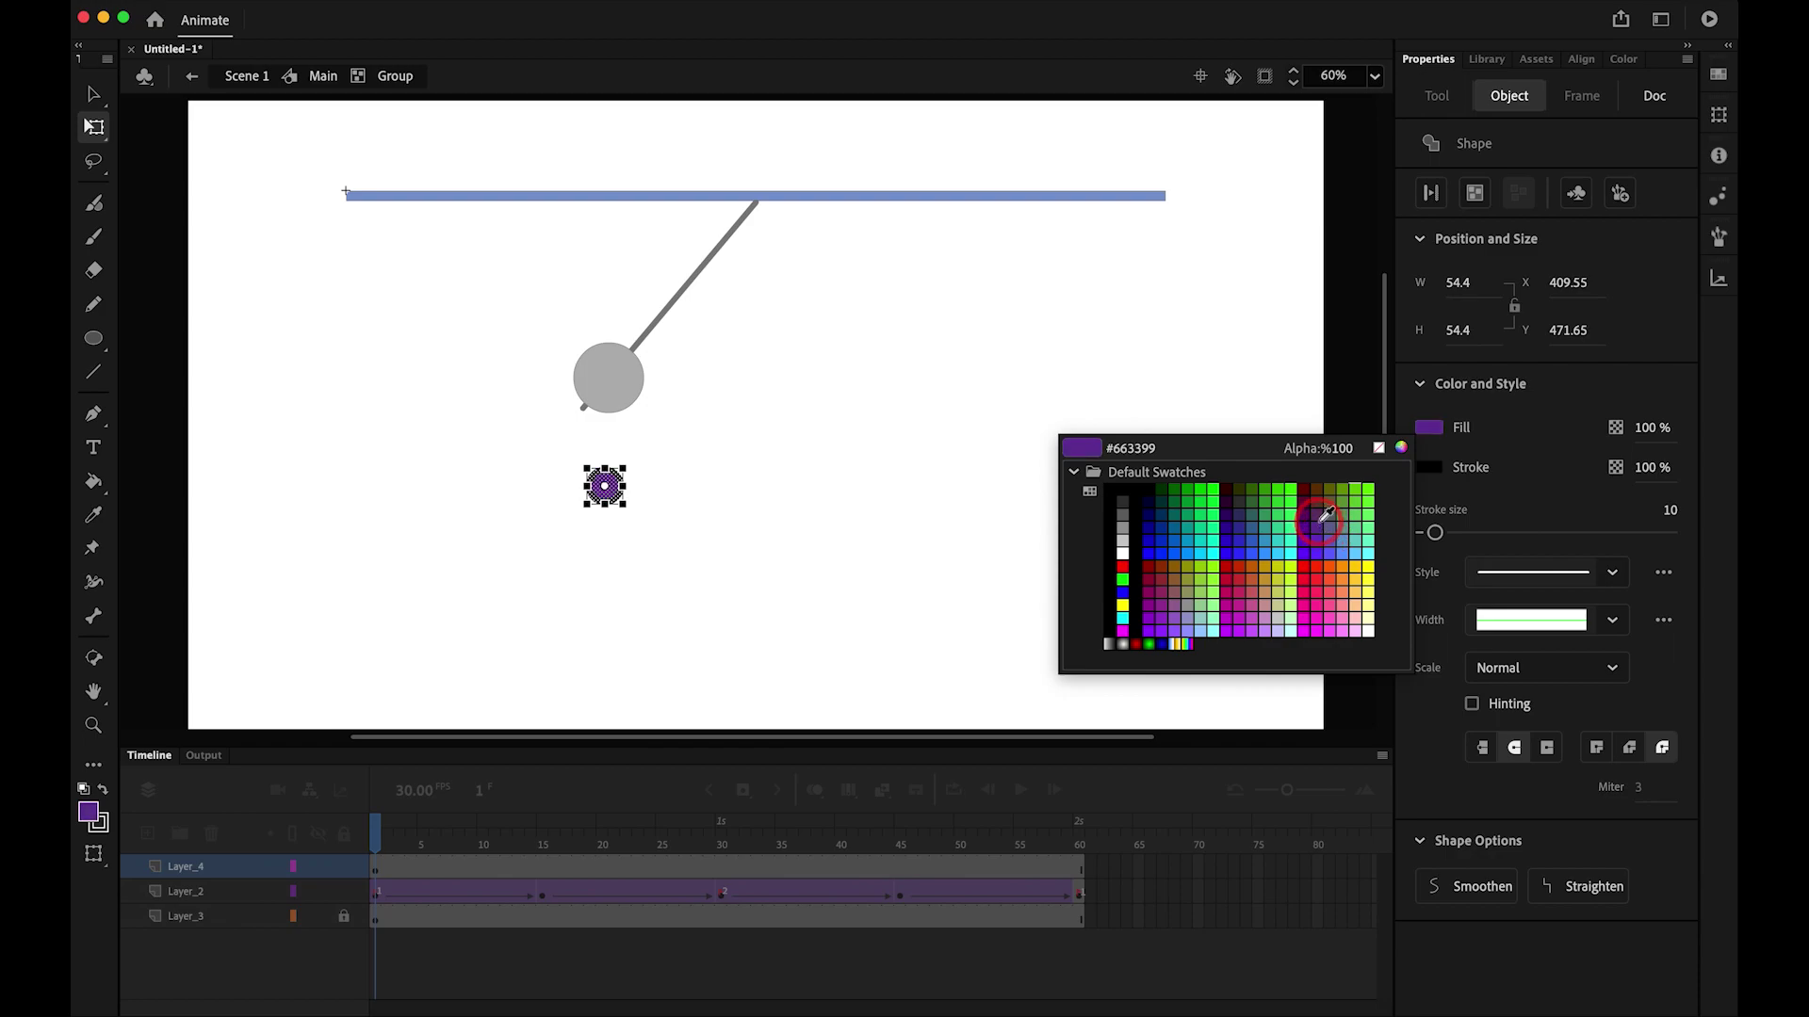
pyautogui.click(1175, 556)
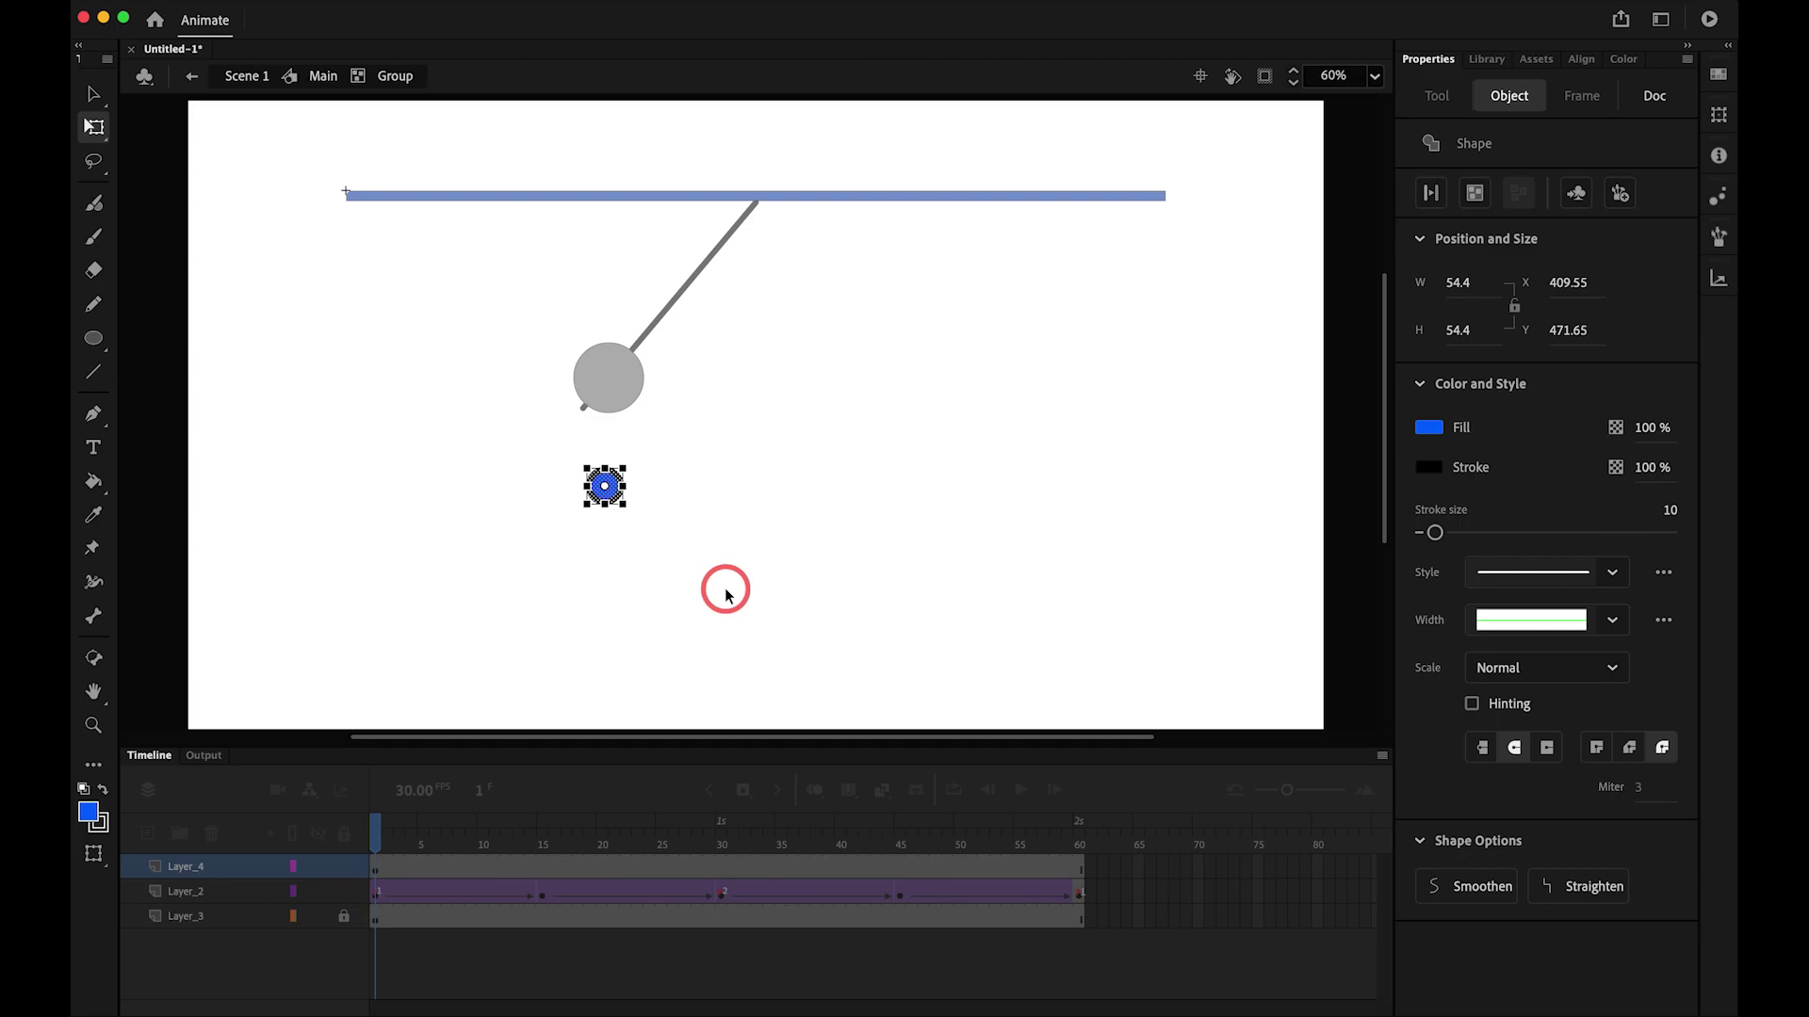
pyautogui.moveTo(1438, 536); pyautogui.dragTo(1433, 535)
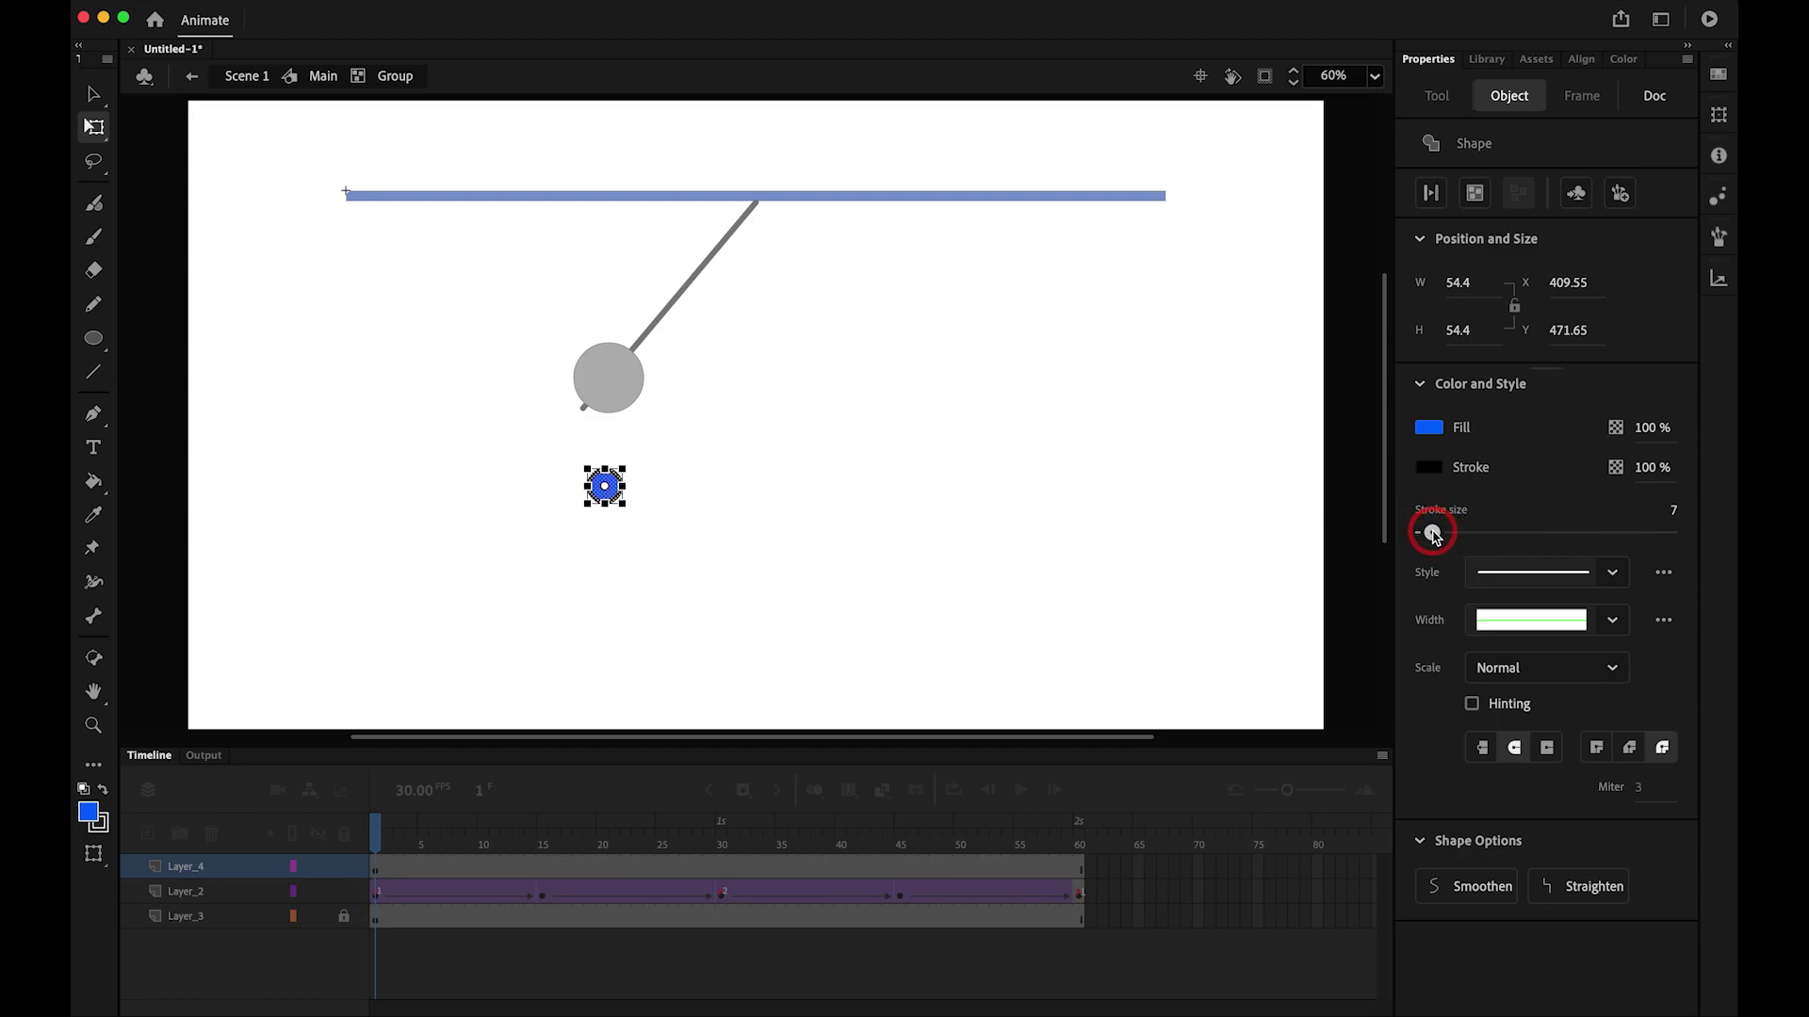
pyautogui.click(860, 552)
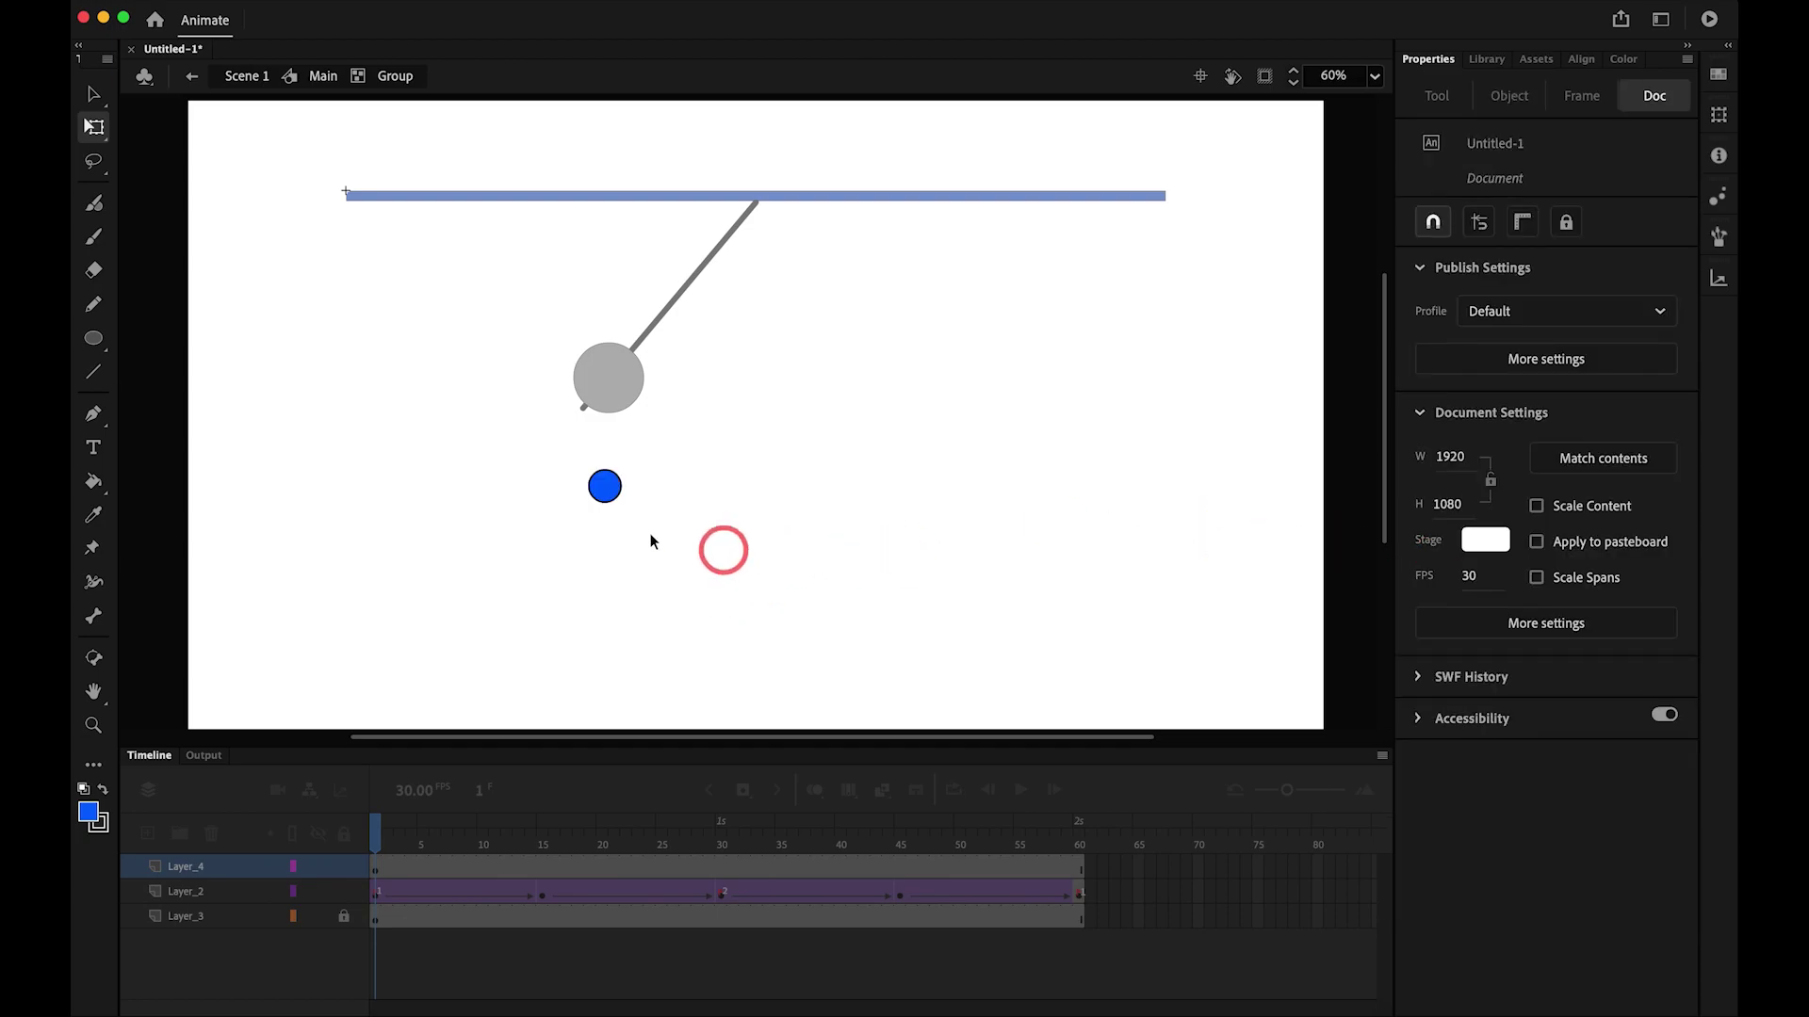
# - Group the blue circle's fill and outline, leaving it deselected
pyautogui.moveTo(543, 463); pyautogui.dragTo(658, 537)
pyautogui.press('super+g')
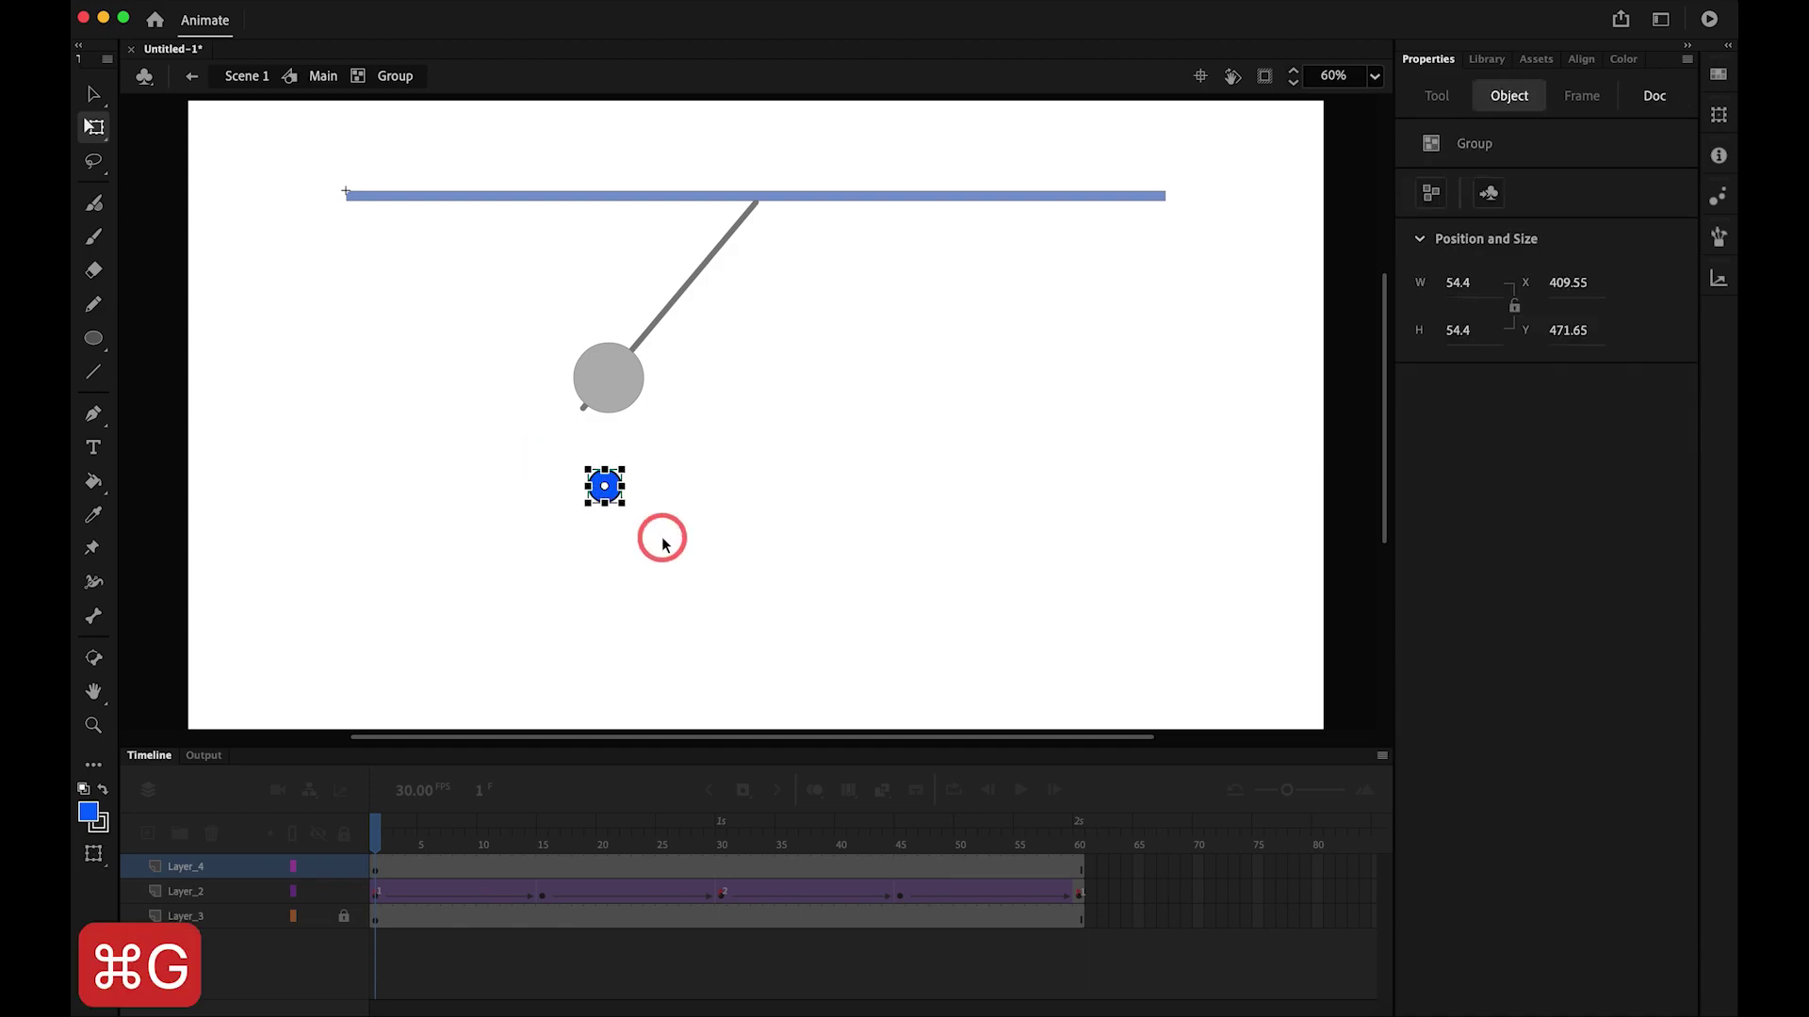
pyautogui.click(659, 500)
# - Draw a vertical line about 122 px long from the grey bob's lower edge into the blue circle and colour it red
pyautogui.press('z')
pyautogui.moveTo(517, 358); pyautogui.dragTo(670, 539)
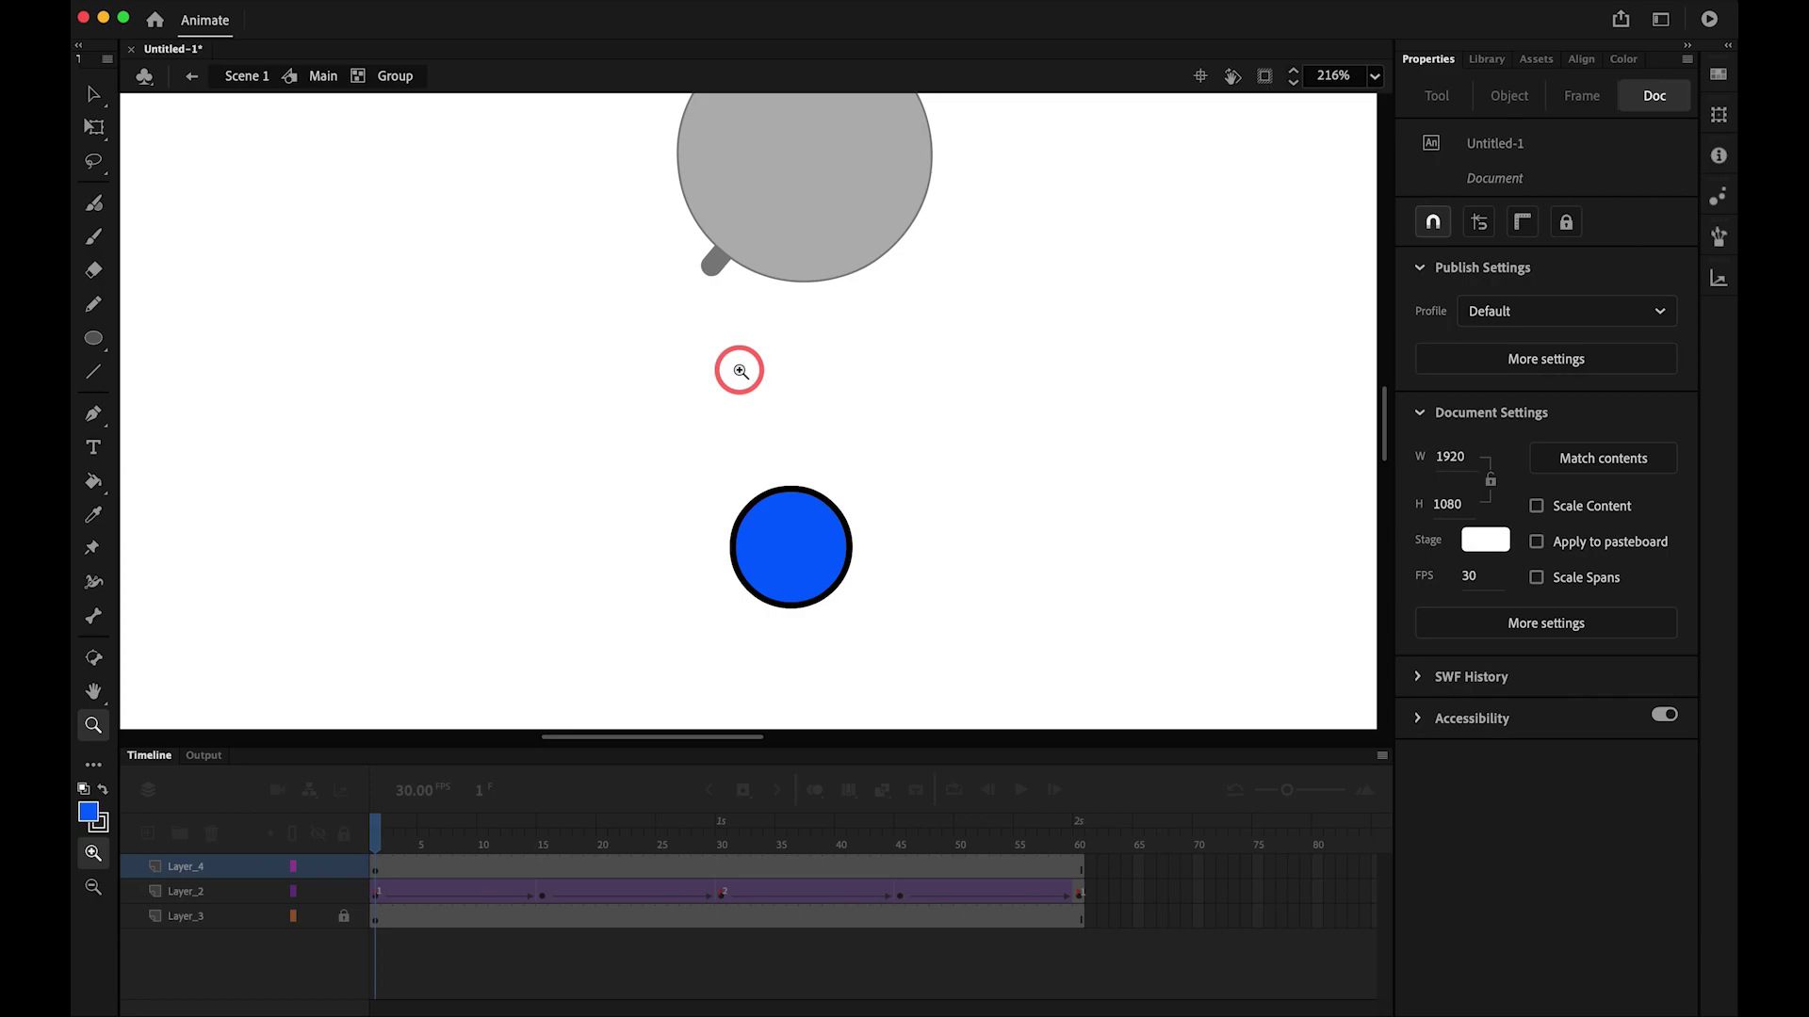
pyautogui.press('n')
pyautogui.moveTo(789, 269); pyautogui.dragTo(779, 511)
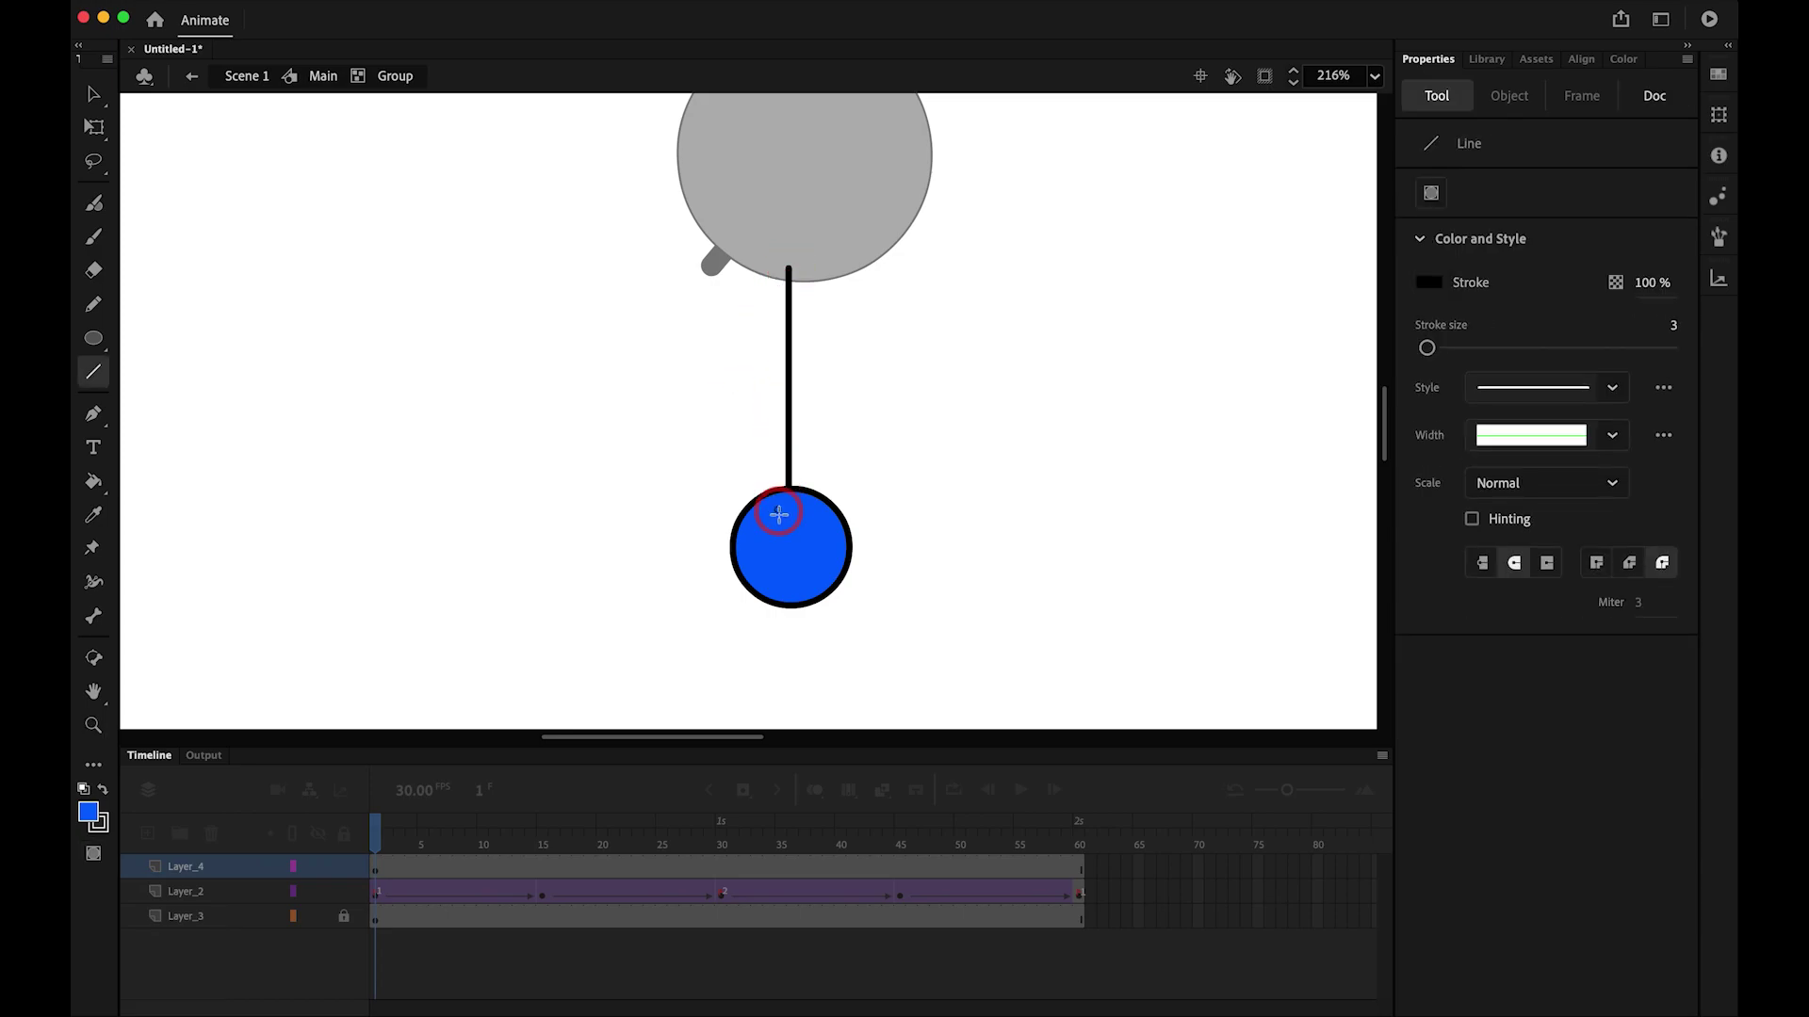
pyautogui.press('v')
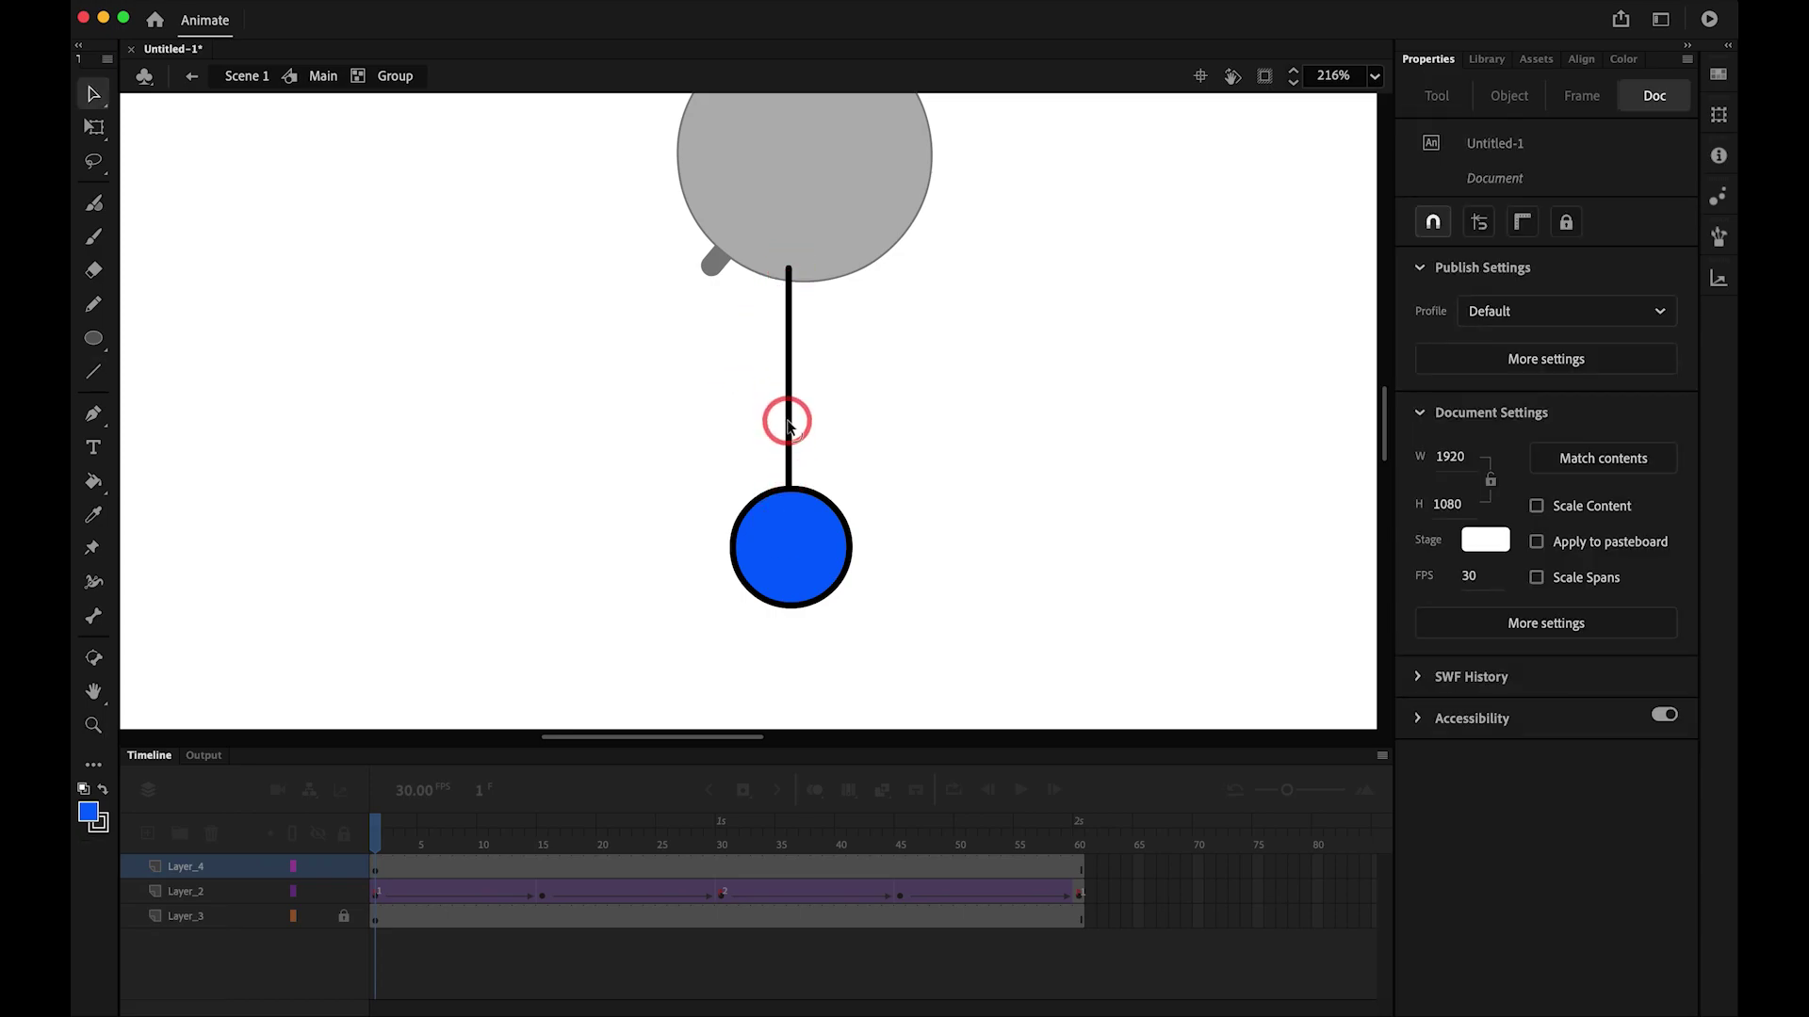
pyautogui.click(787, 424)
pyautogui.click(1436, 429)
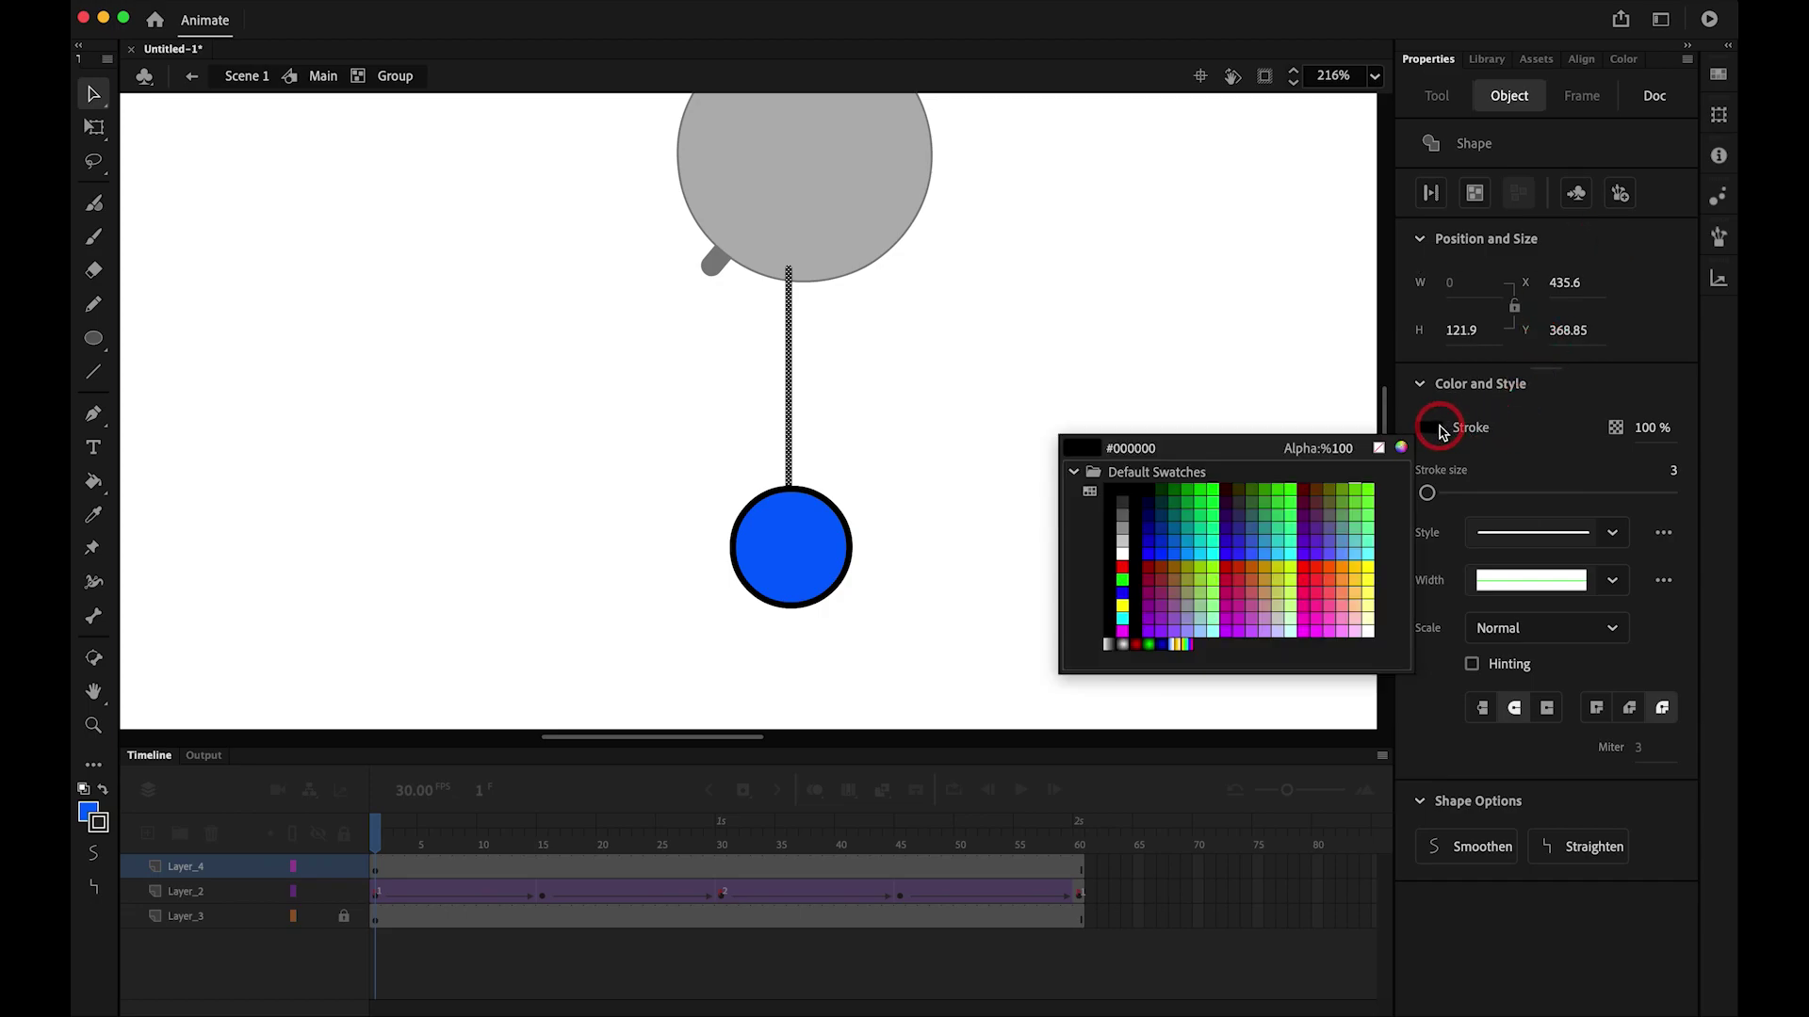
pyautogui.click(1320, 562)
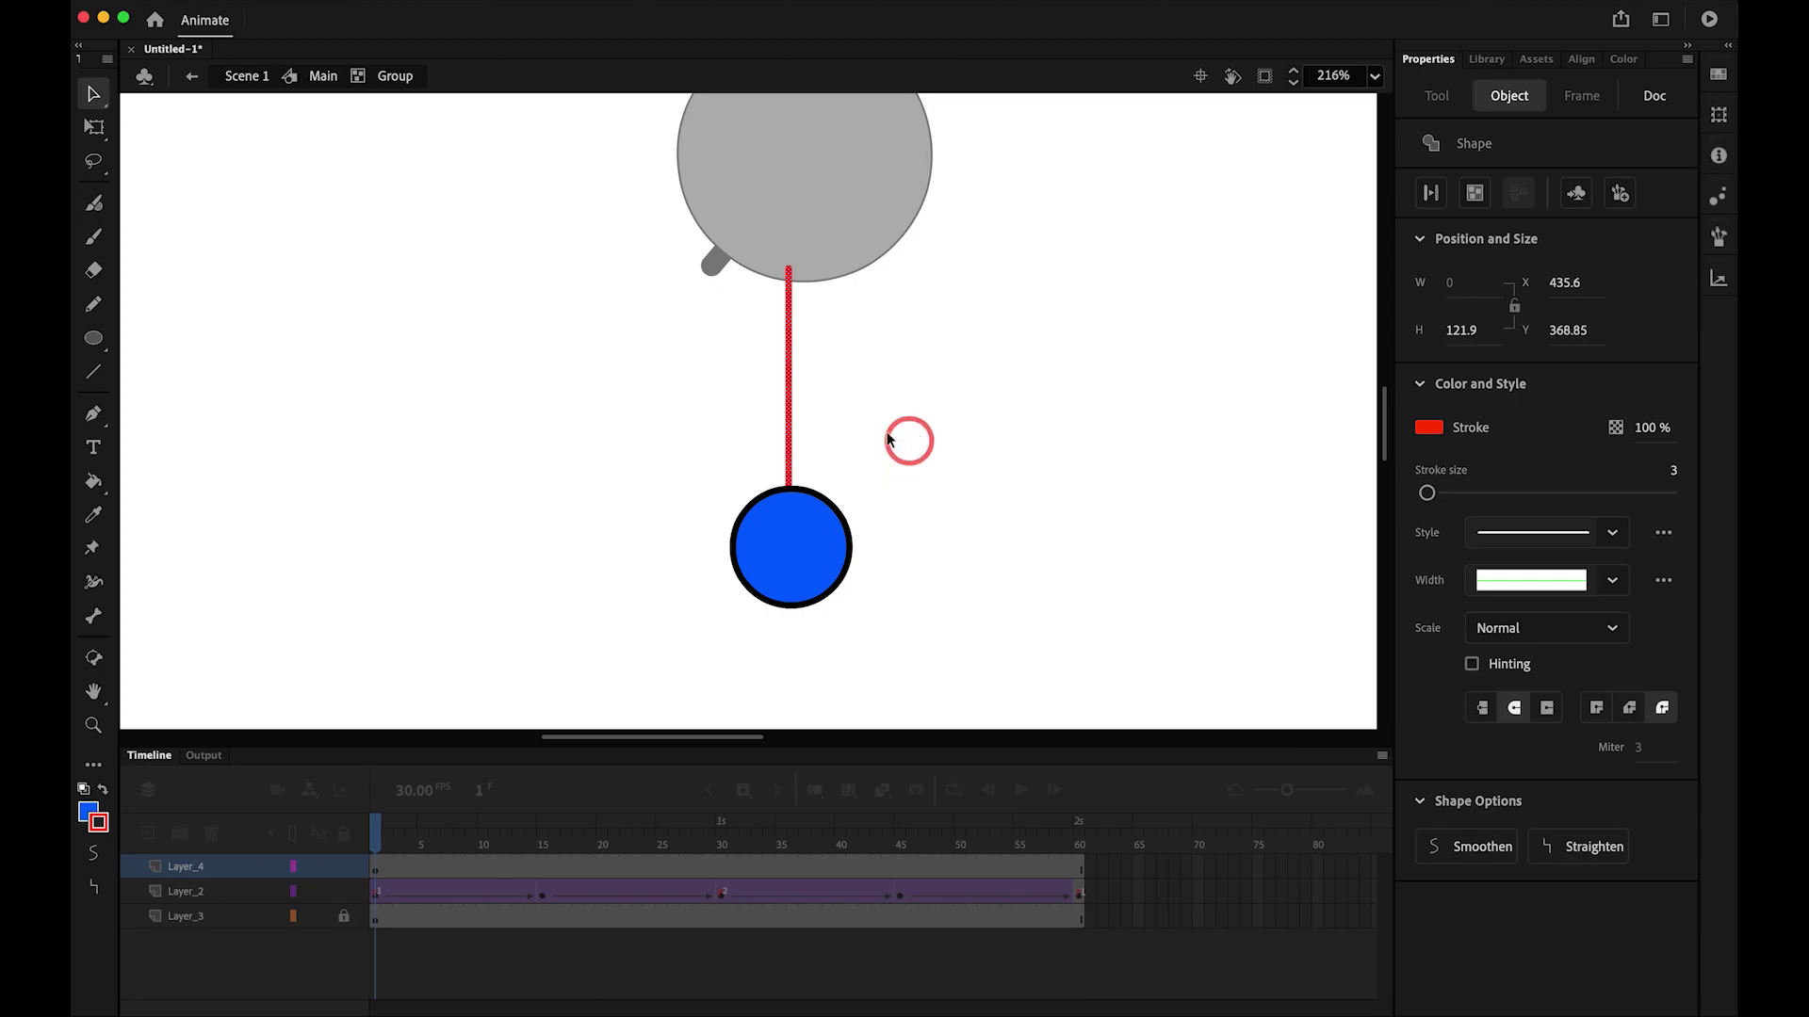
# - Align the red line and the blue circle on their horizontal centres with Align to stage turned off
pyautogui.press('super+a')
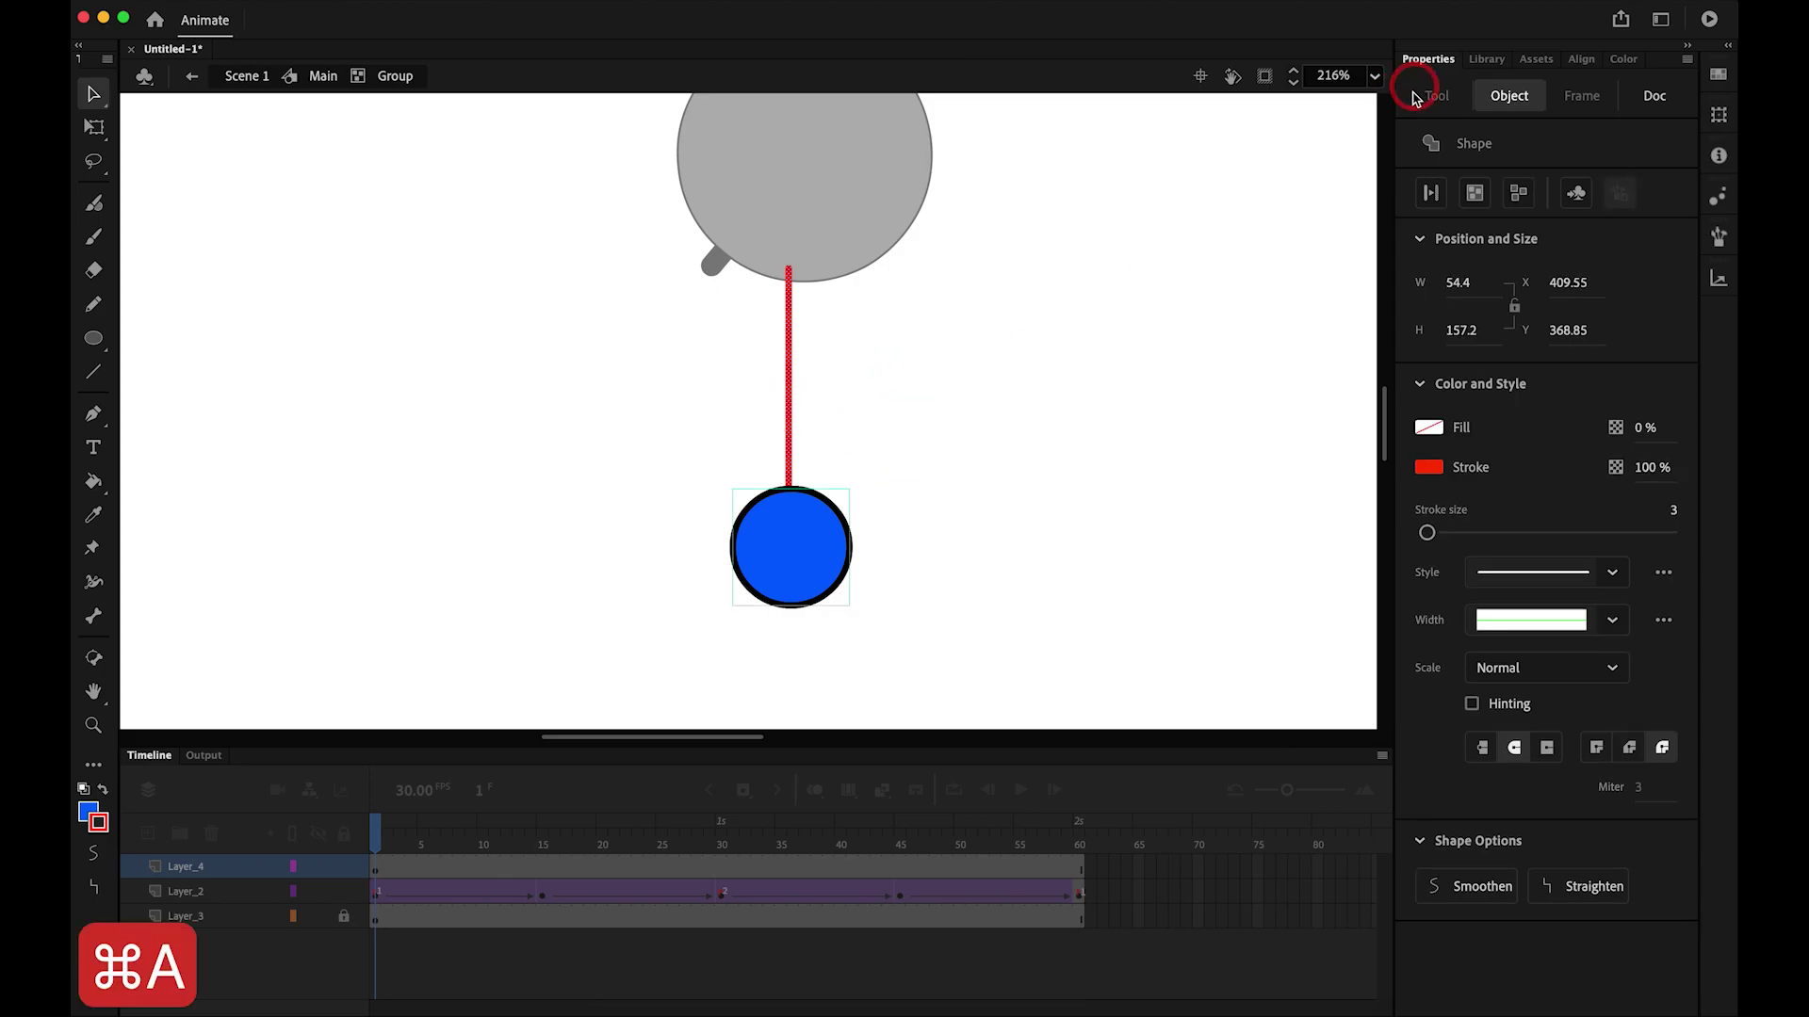
pyautogui.click(1586, 59)
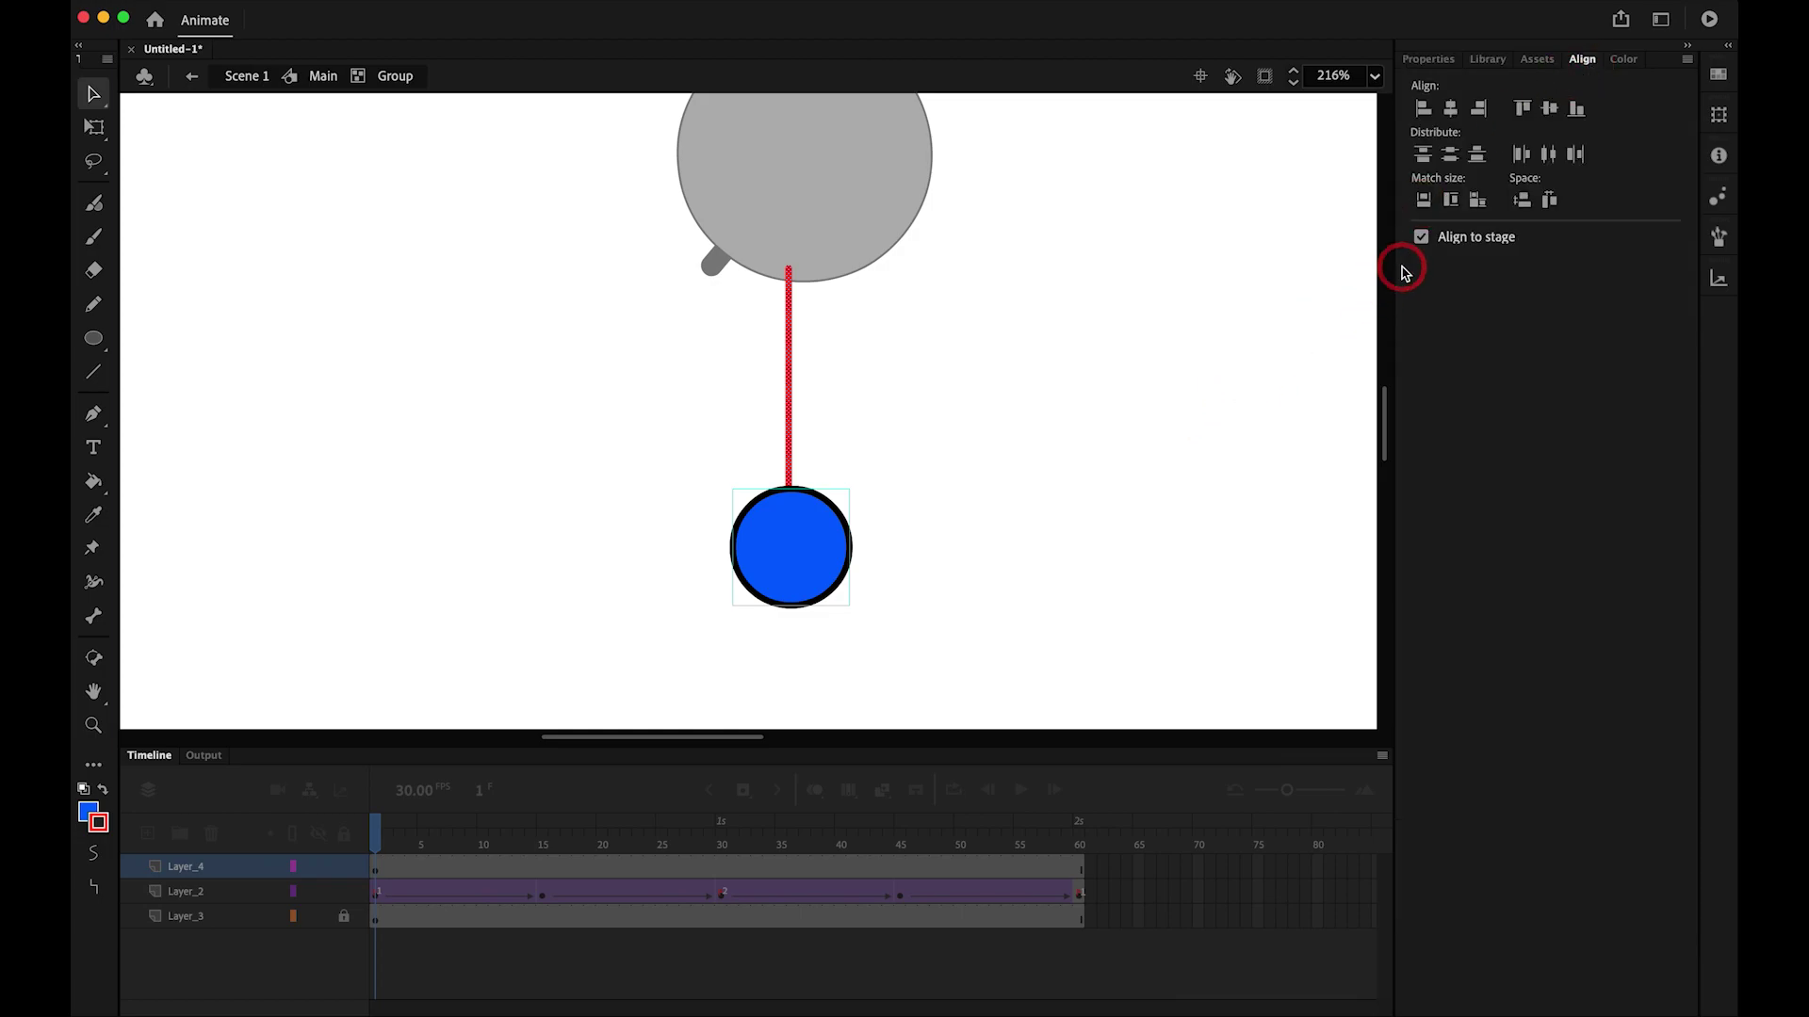
pyautogui.click(1422, 238)
pyautogui.click(1426, 155)
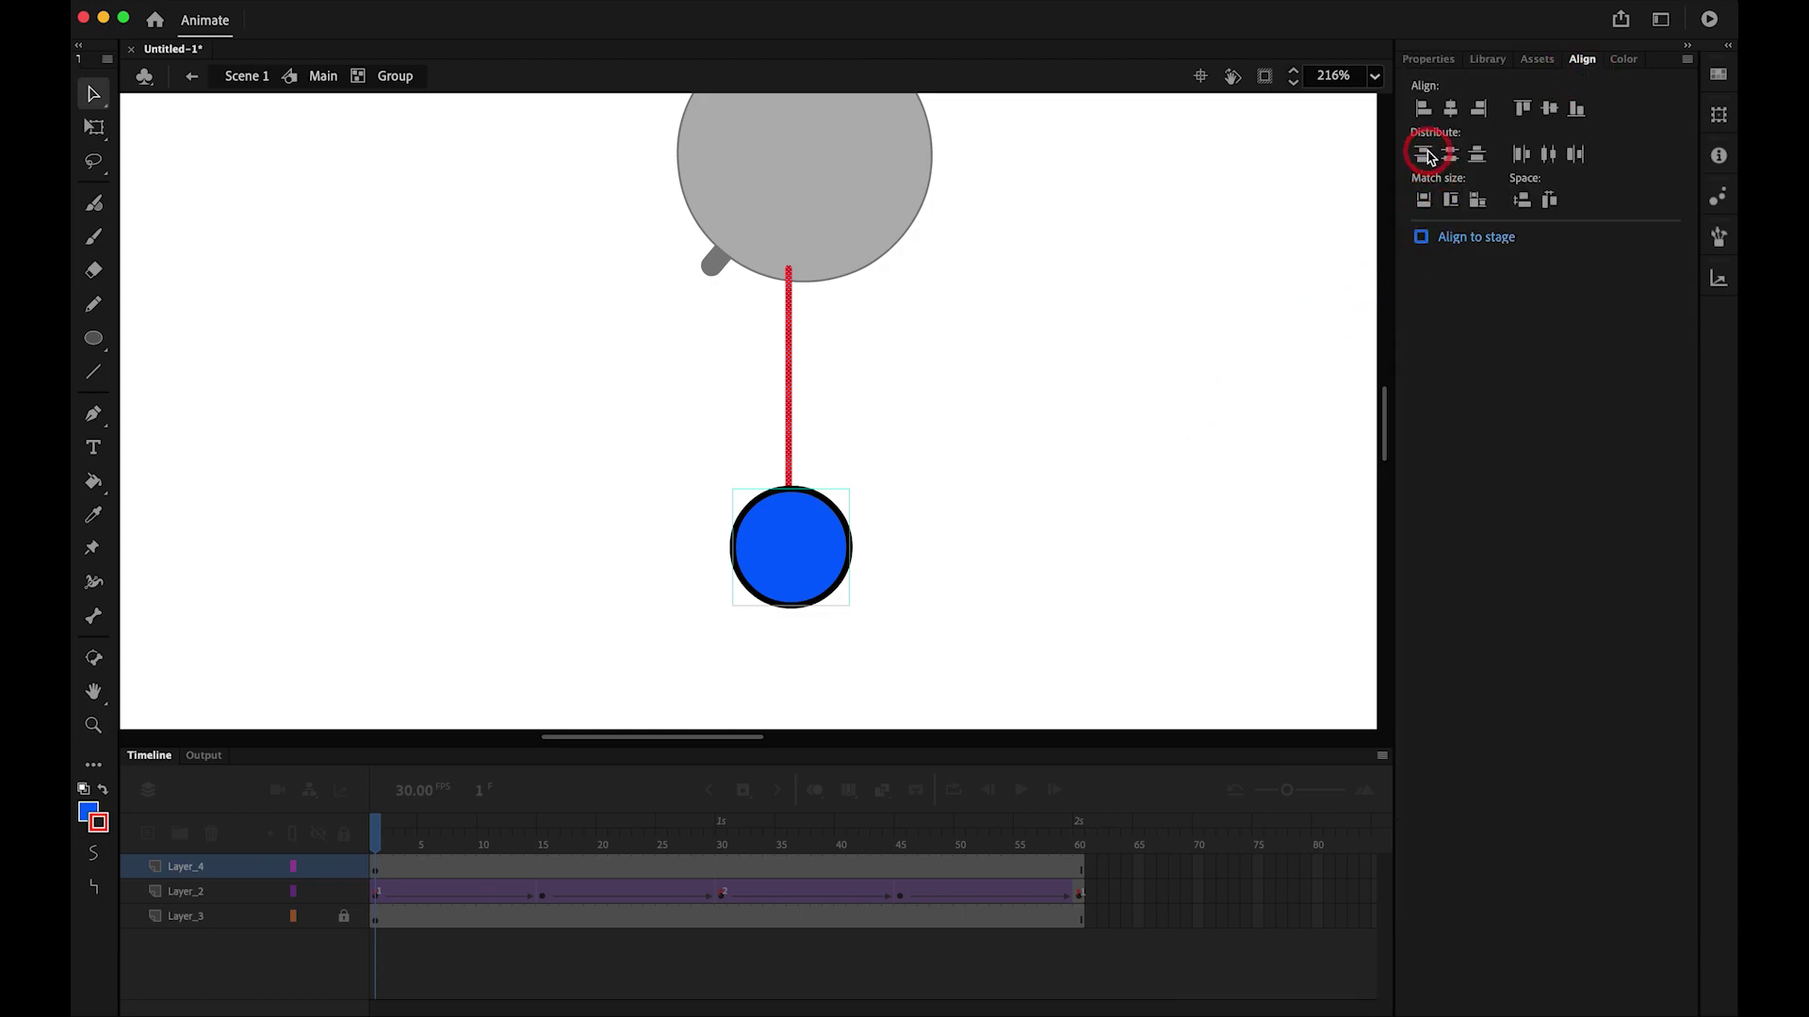
pyautogui.click(1450, 110)
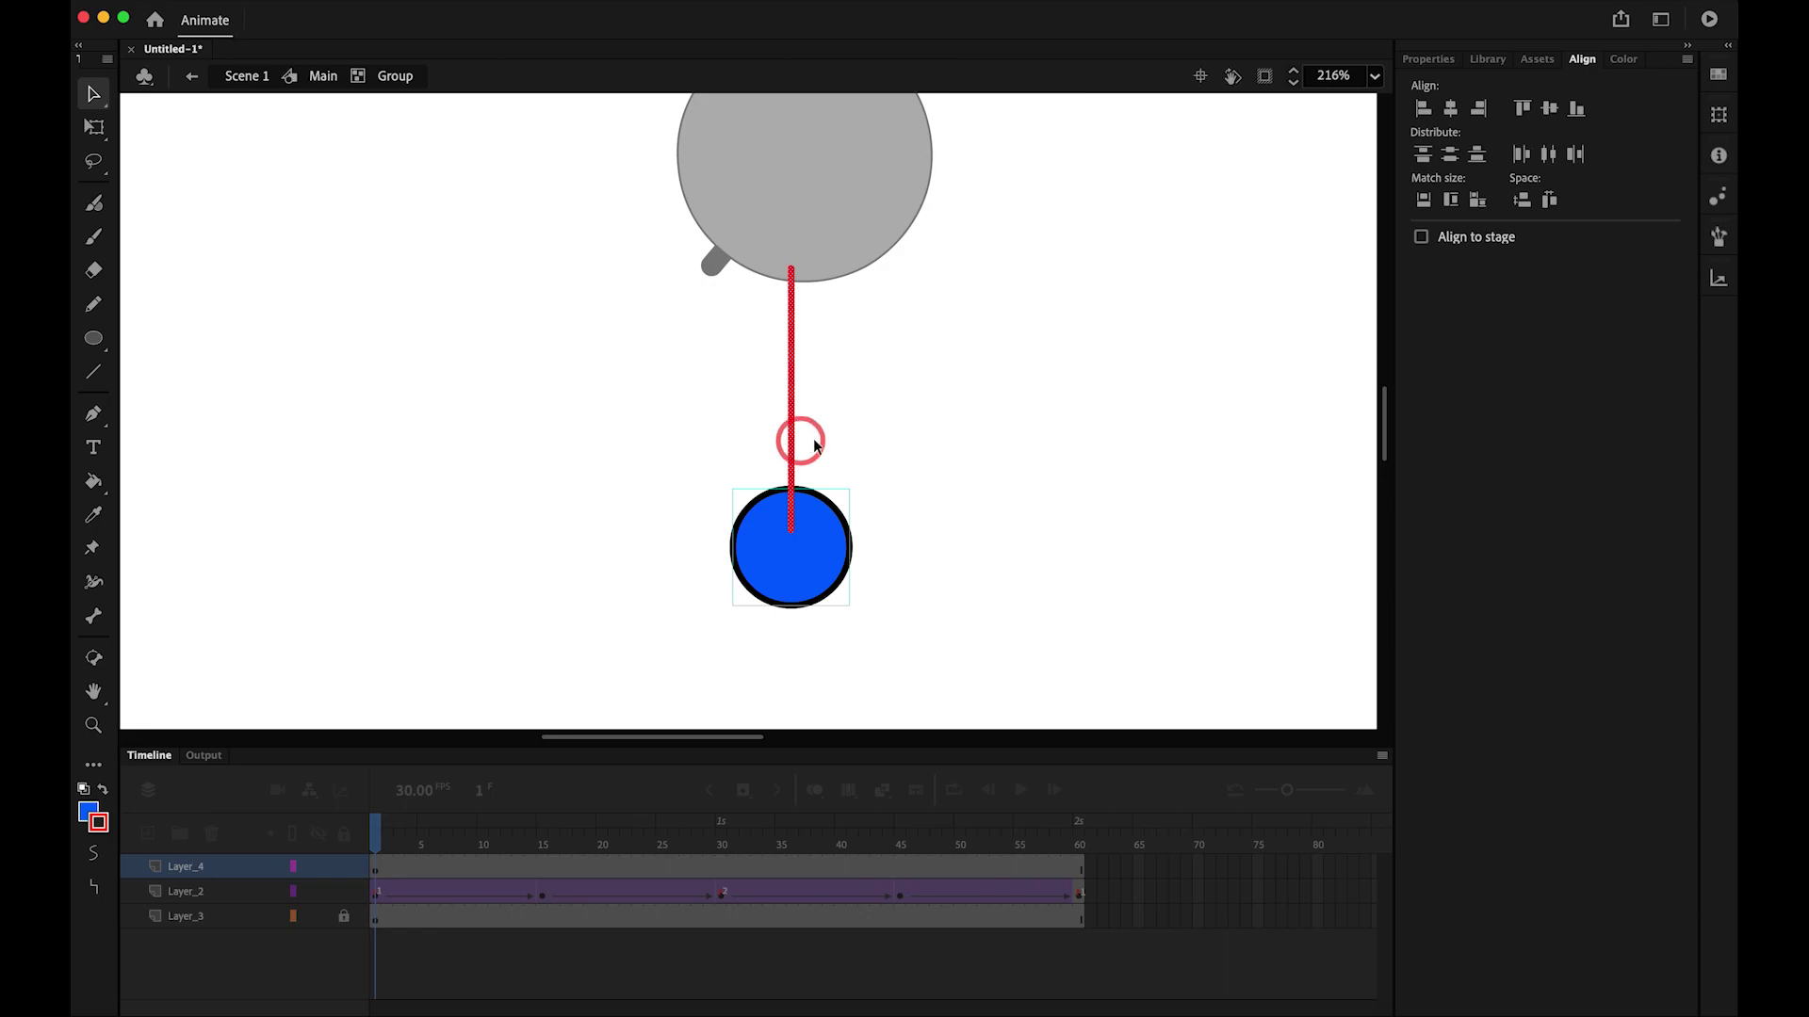
pyautogui.click(755, 420)
# - Exit the group, hang it from the tip of the pendulum's rod and convert it to a Graphic symbol named 2nd P
pyautogui.doubleClick(648, 326)
pyautogui.click(808, 521)
pyautogui.moveTo(797, 530); pyautogui.dragTo(732, 519)
pyautogui.click(733, 374)
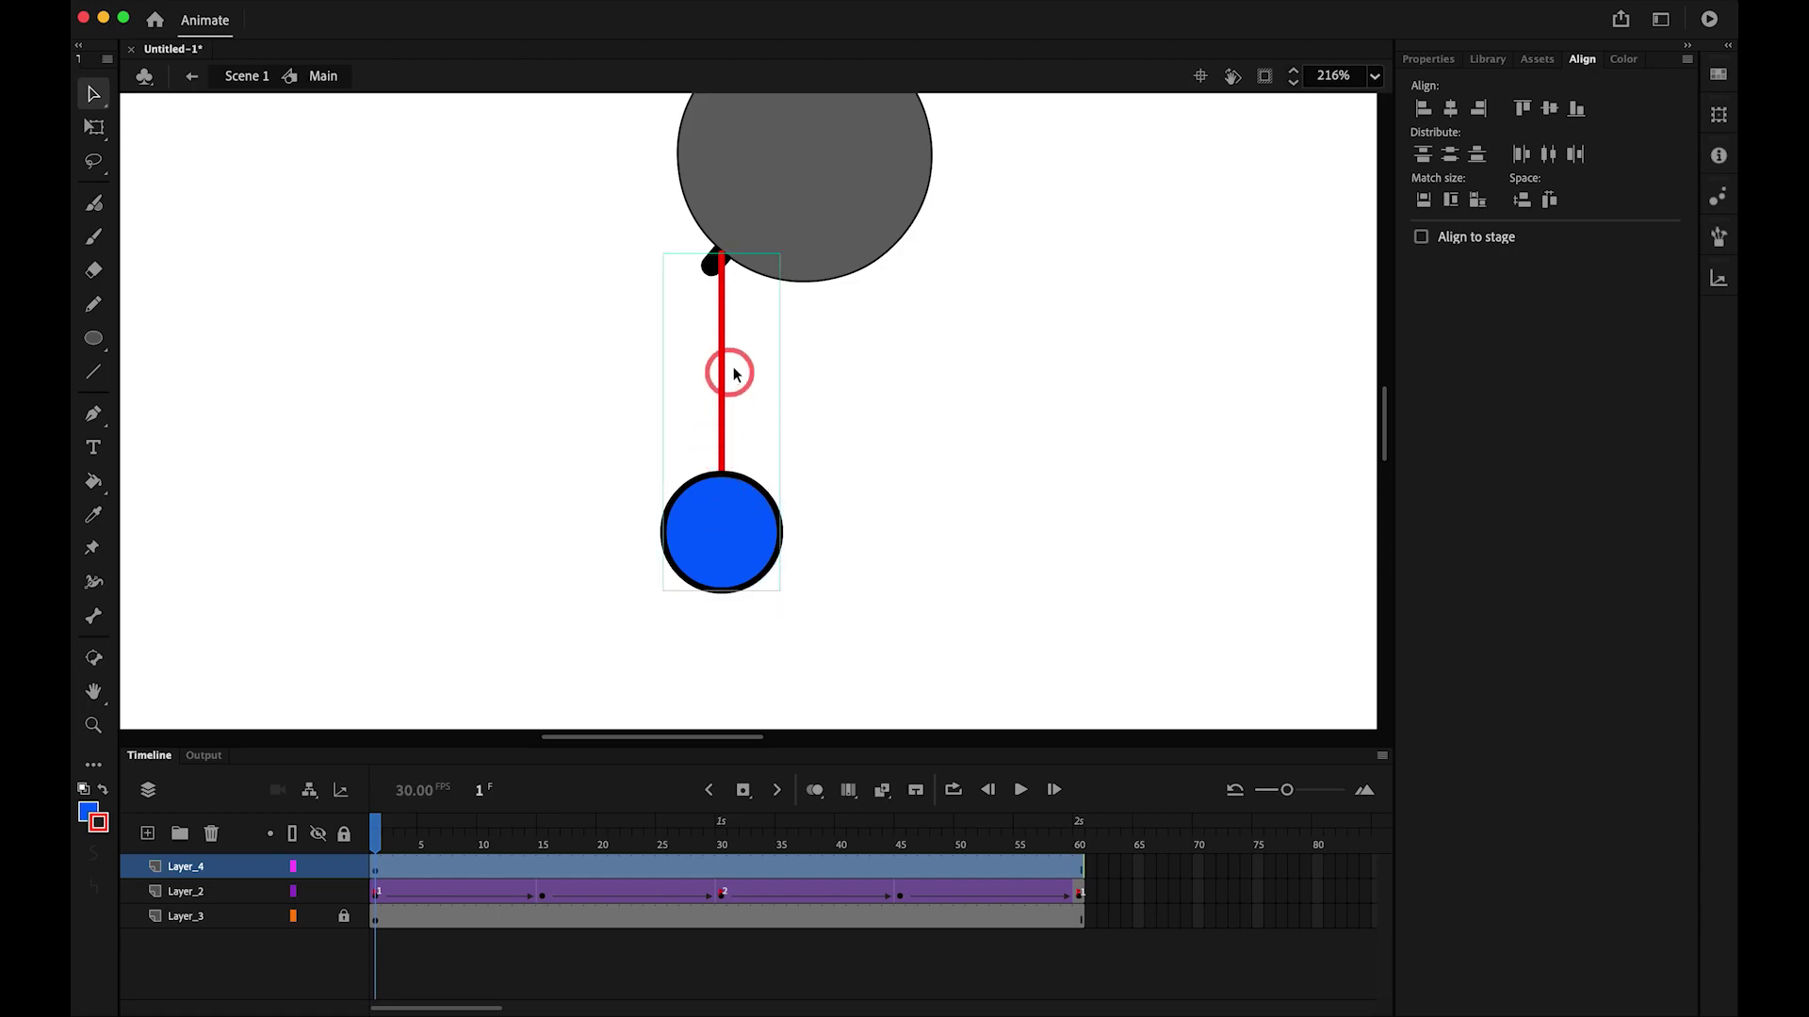
pyautogui.click(721, 470)
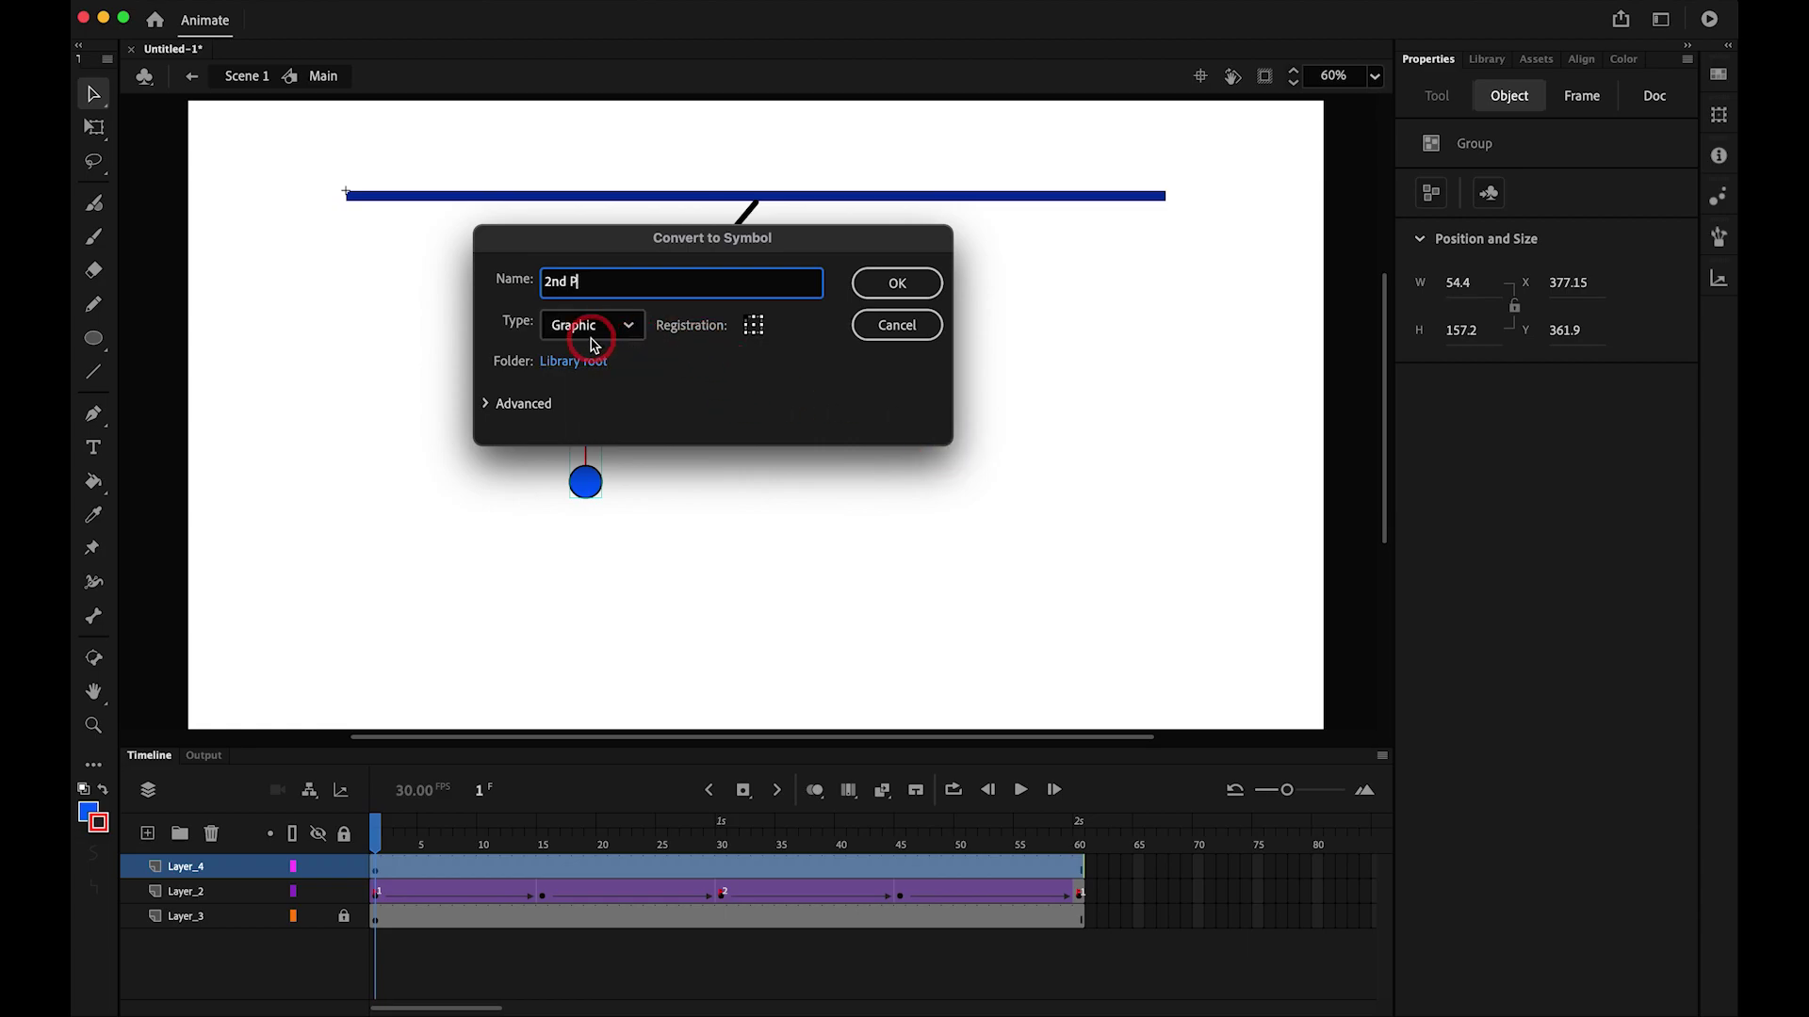
pyautogui.press('Return')
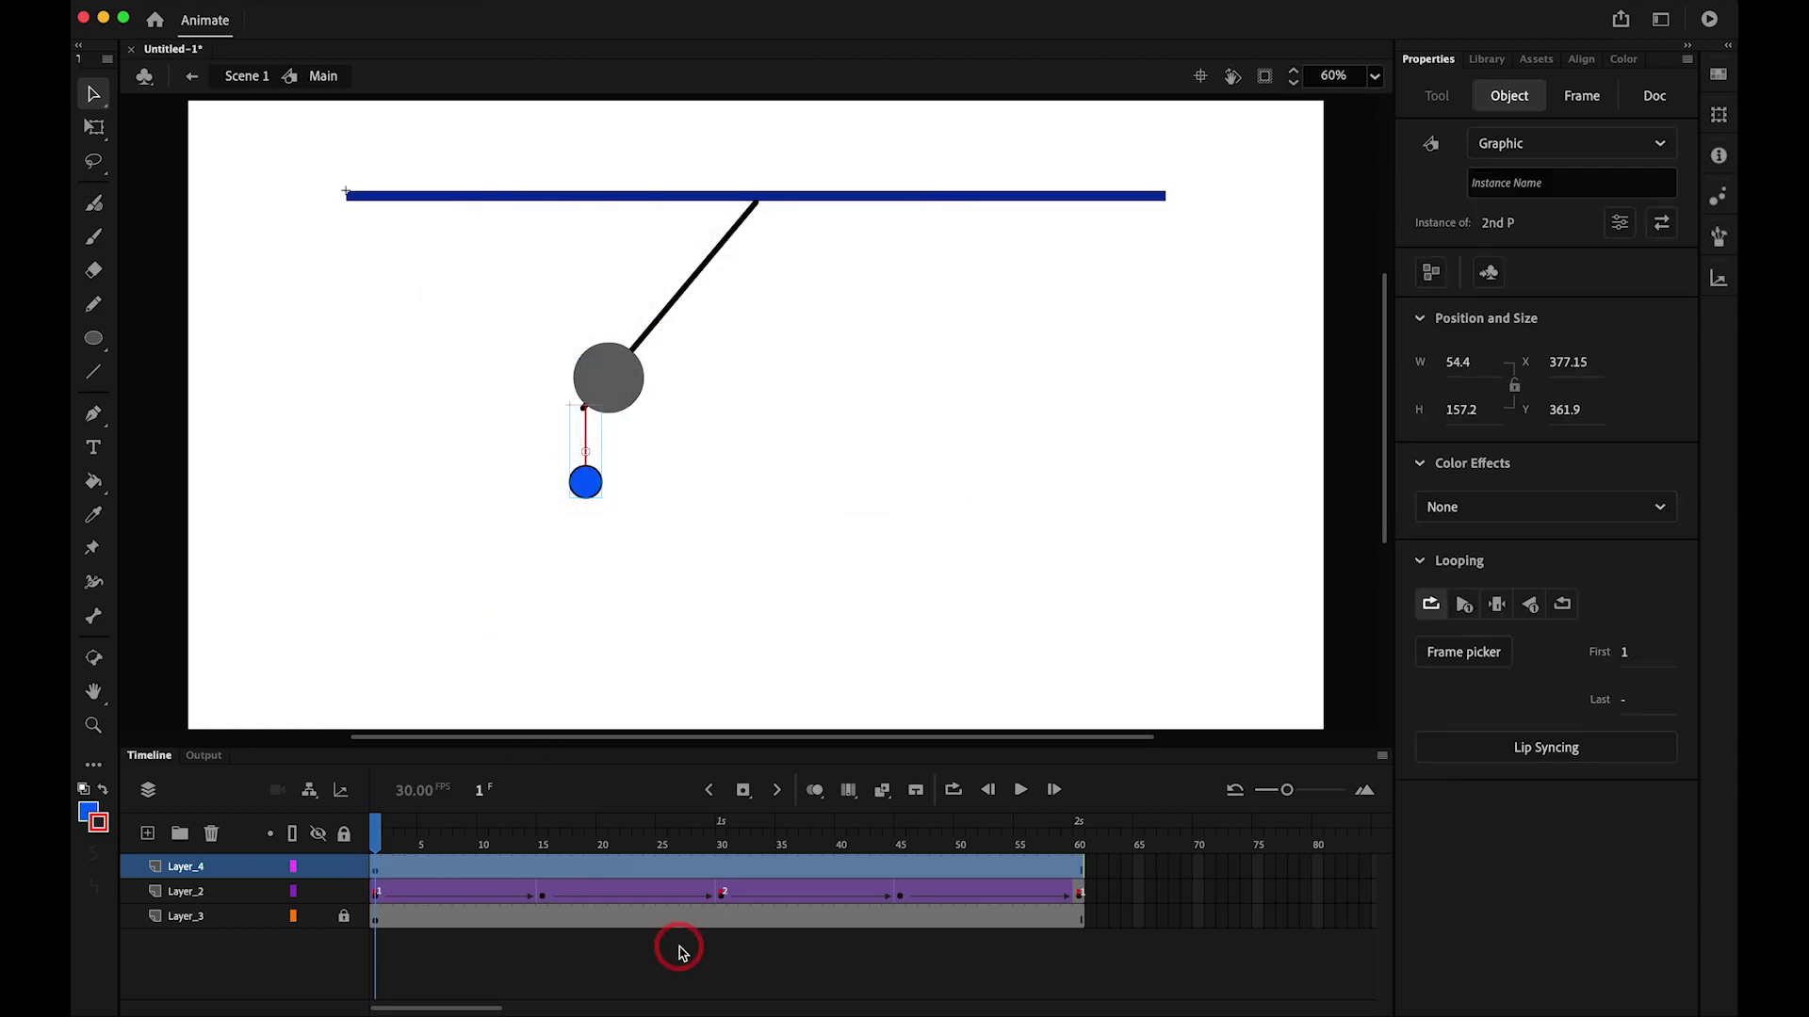
pyautogui.moveTo(945, 848); pyautogui.dragTo(1077, 865)
pyautogui.click(1076, 870)
pyautogui.press('super+z')
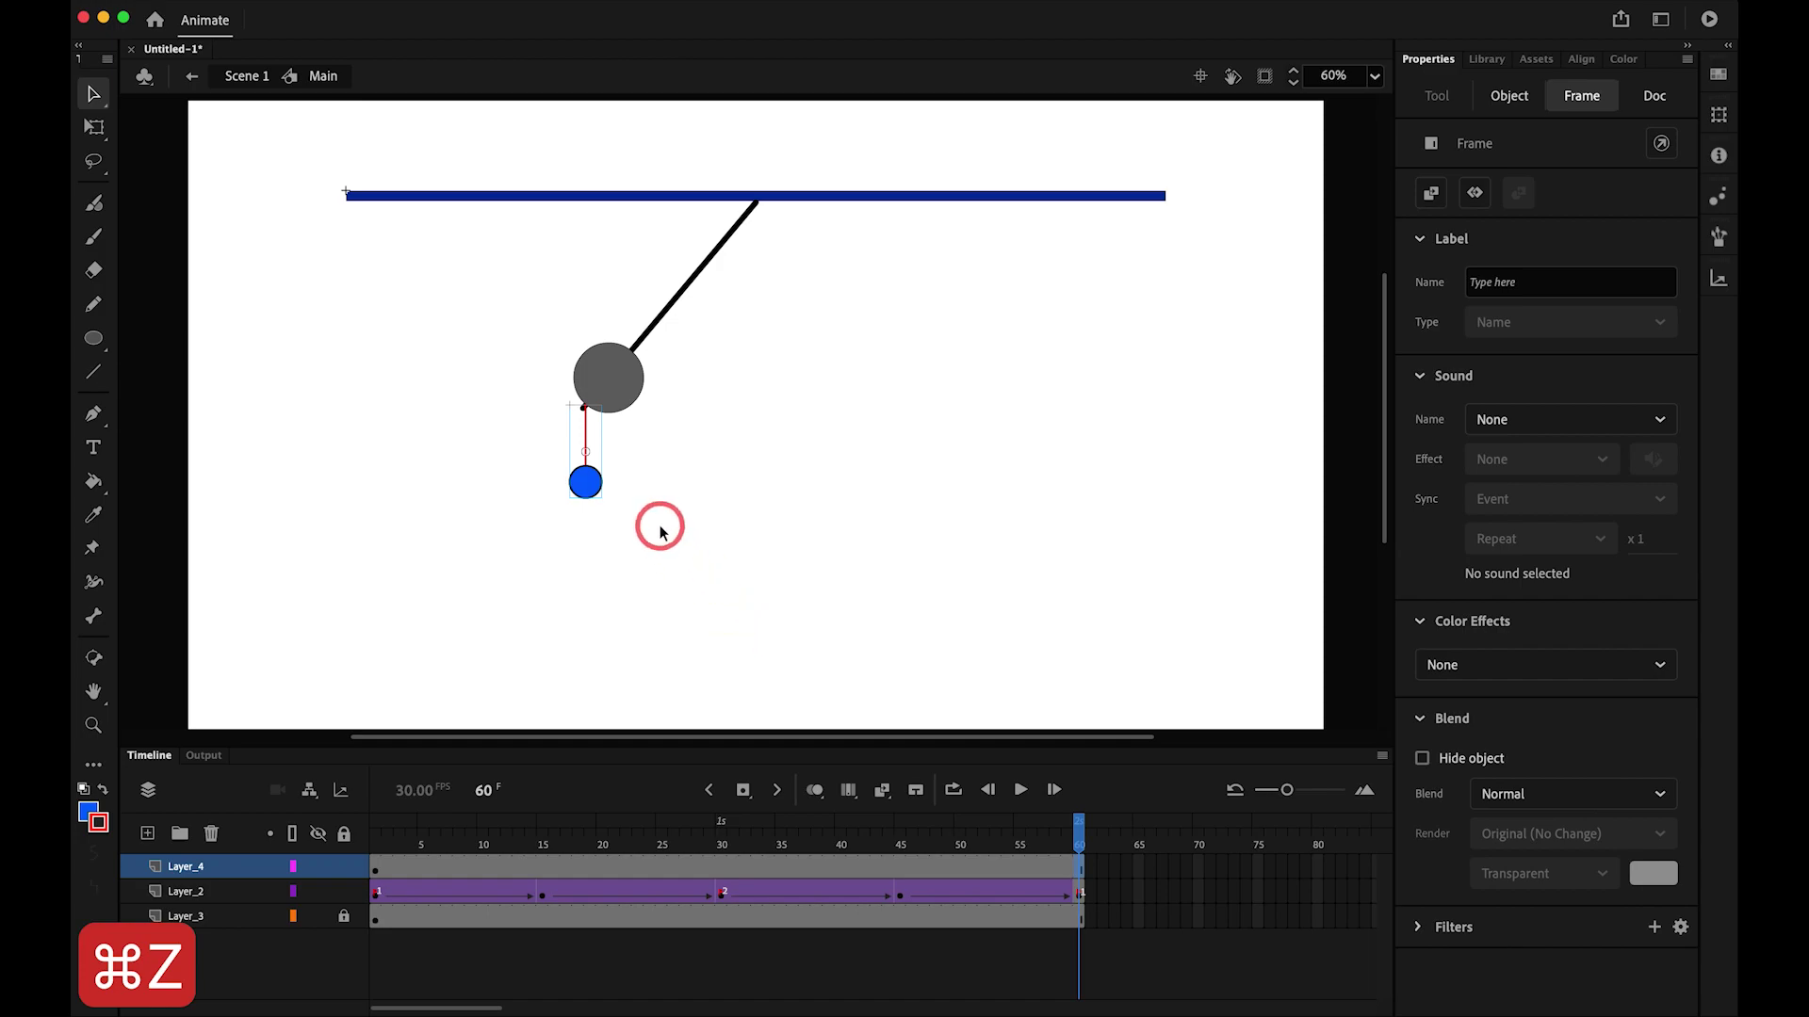
# - Move the transformation point of the 2nd P symbol to the upper end of its red line
pyautogui.press('q')
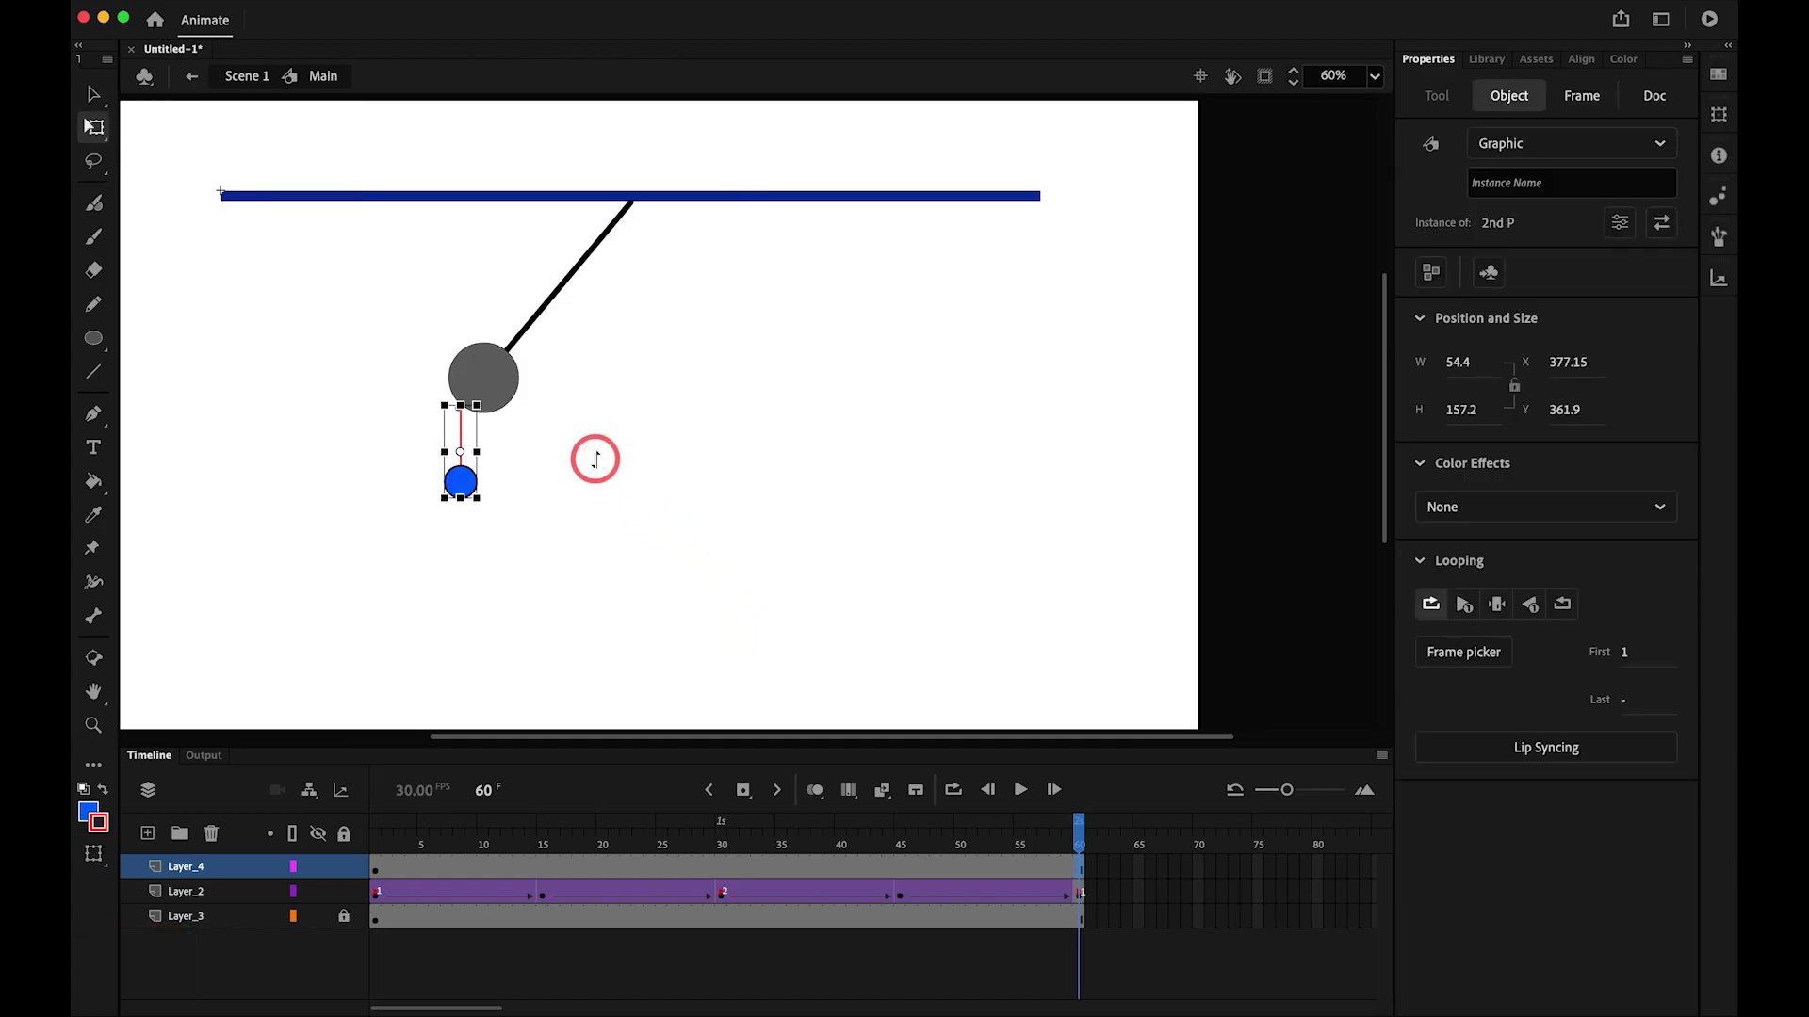
pyautogui.moveTo(461, 456); pyautogui.dragTo(461, 425)
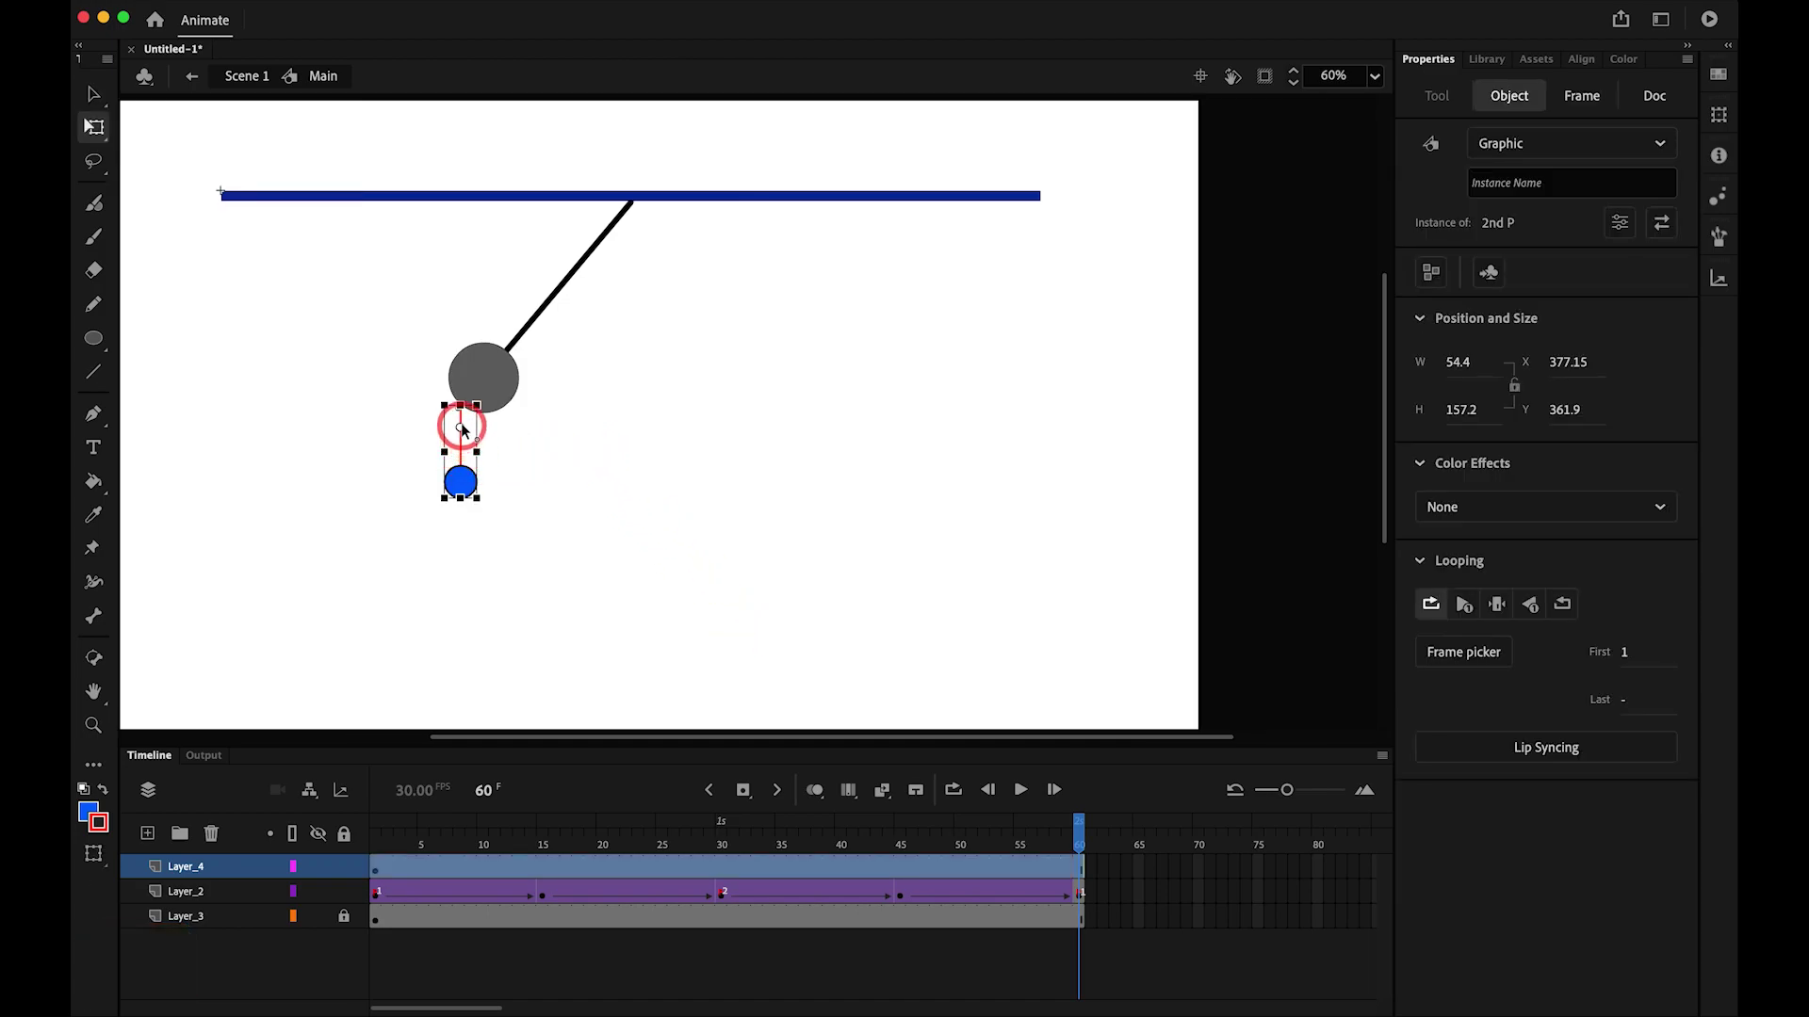
pyautogui.click(472, 481)
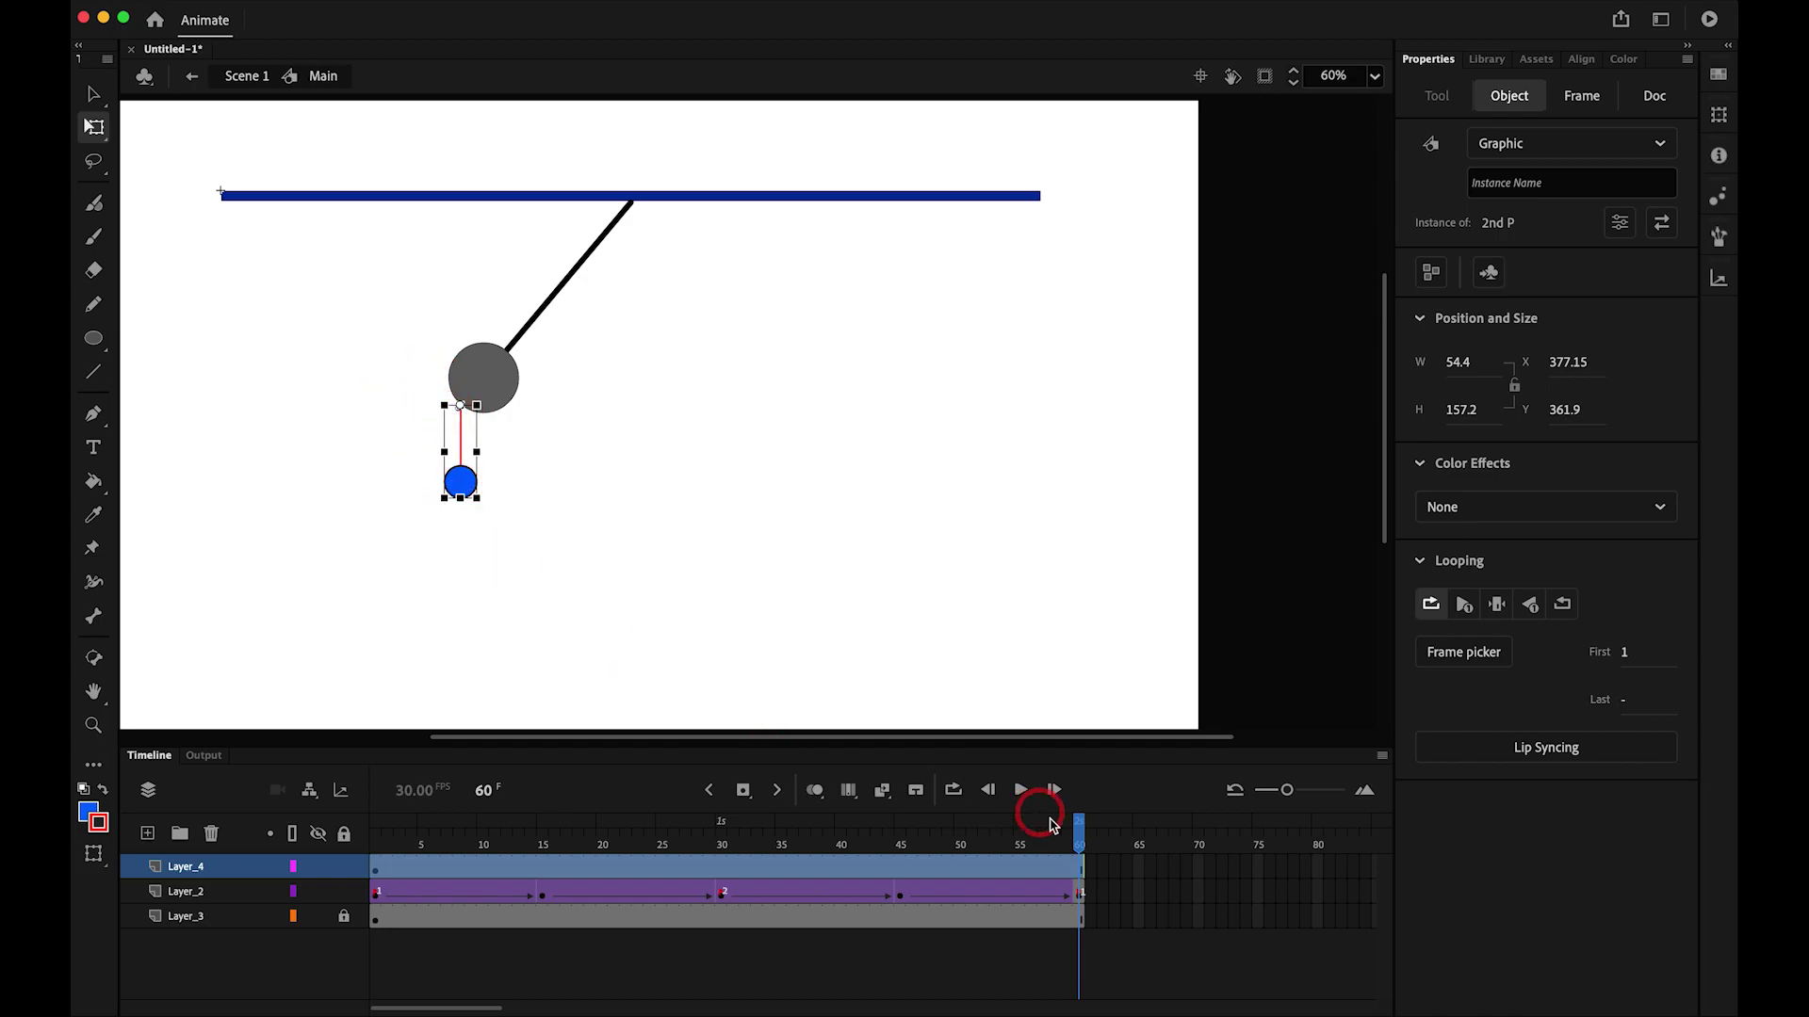
# - Insert a keyframe at frame 60 of Layer_4 and compare the first and last frames
pyautogui.click(1084, 868)
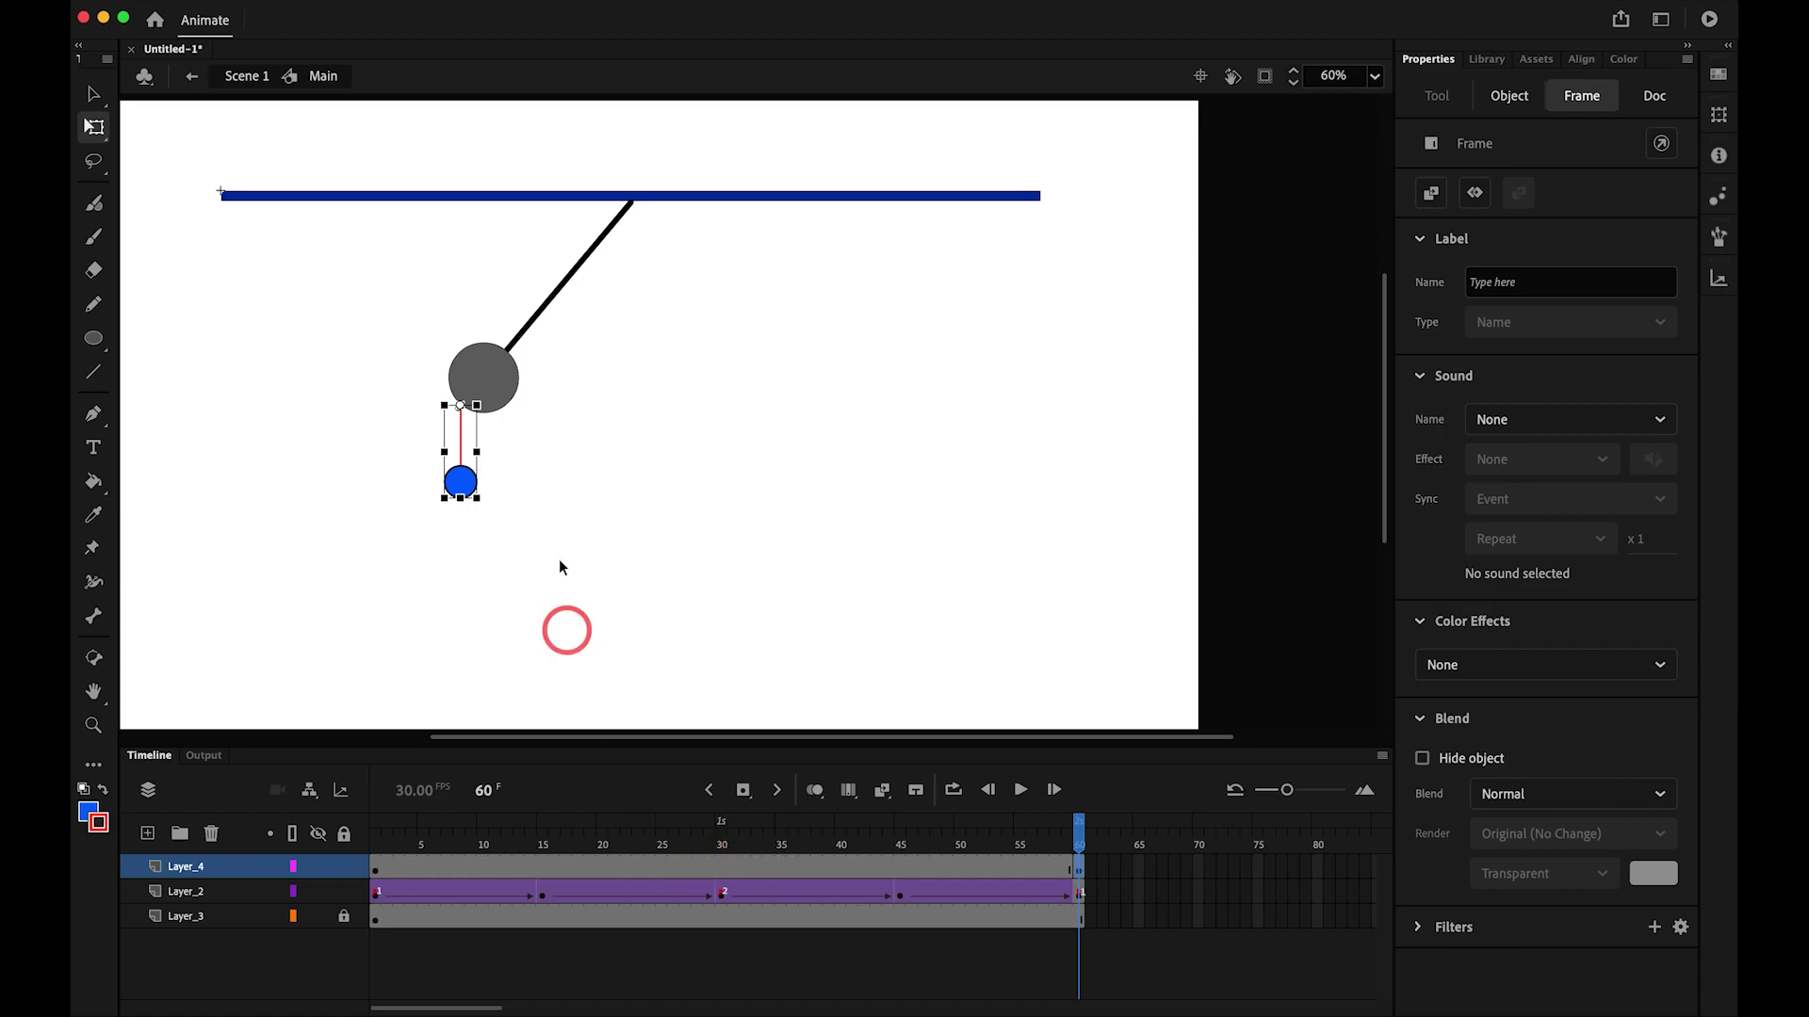
pyautogui.click(376, 844)
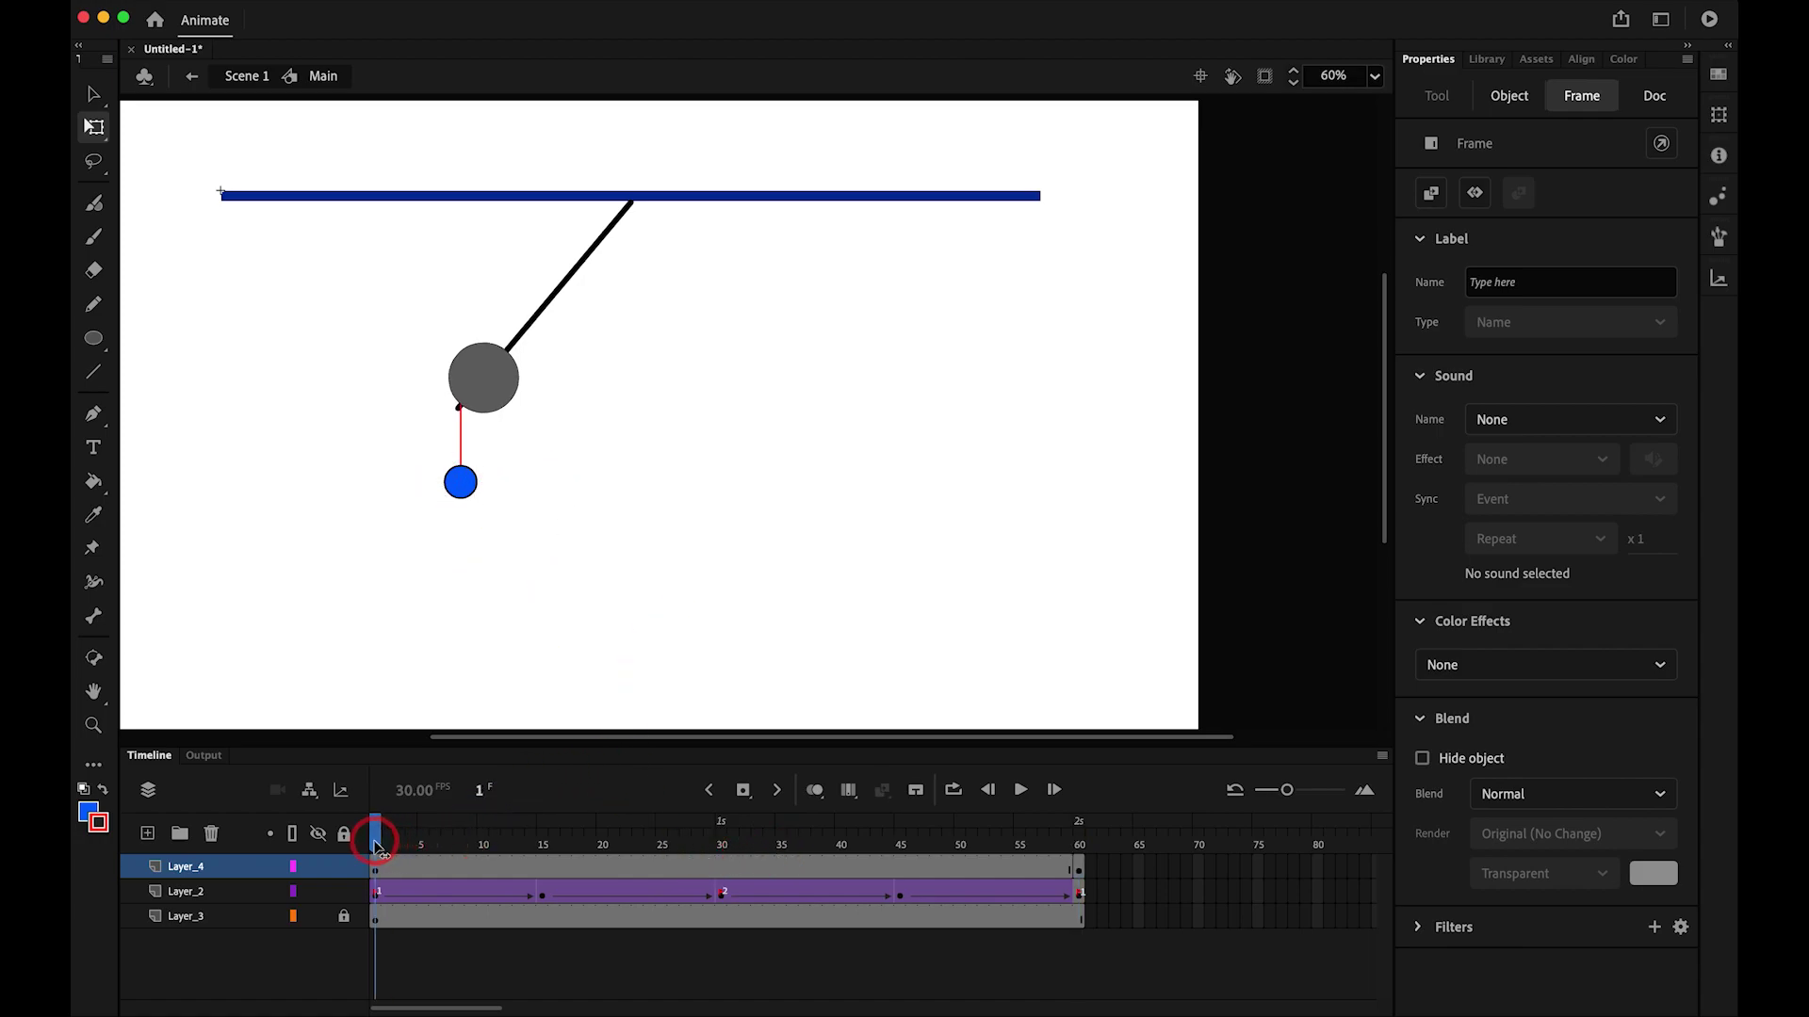
pyautogui.moveTo(1034, 843); pyautogui.dragTo(1104, 843)
# - Insert a keyframe at frame 30 of Layer_4 and move 2nd P horizontally to the rod's tip, at X about 953
pyautogui.click(721, 865)
pyautogui.click(459, 488)
pyautogui.moveTo(462, 488); pyautogui.dragTo(803, 488)
pyautogui.press('z')
pyautogui.moveTo(759, 363); pyautogui.dragTo(844, 444)
pyautogui.press('Right')
pyautogui.press('Right')
pyautogui.press('Right')
pyautogui.press('Right')
pyautogui.press('Right')
pyautogui.press('Right')
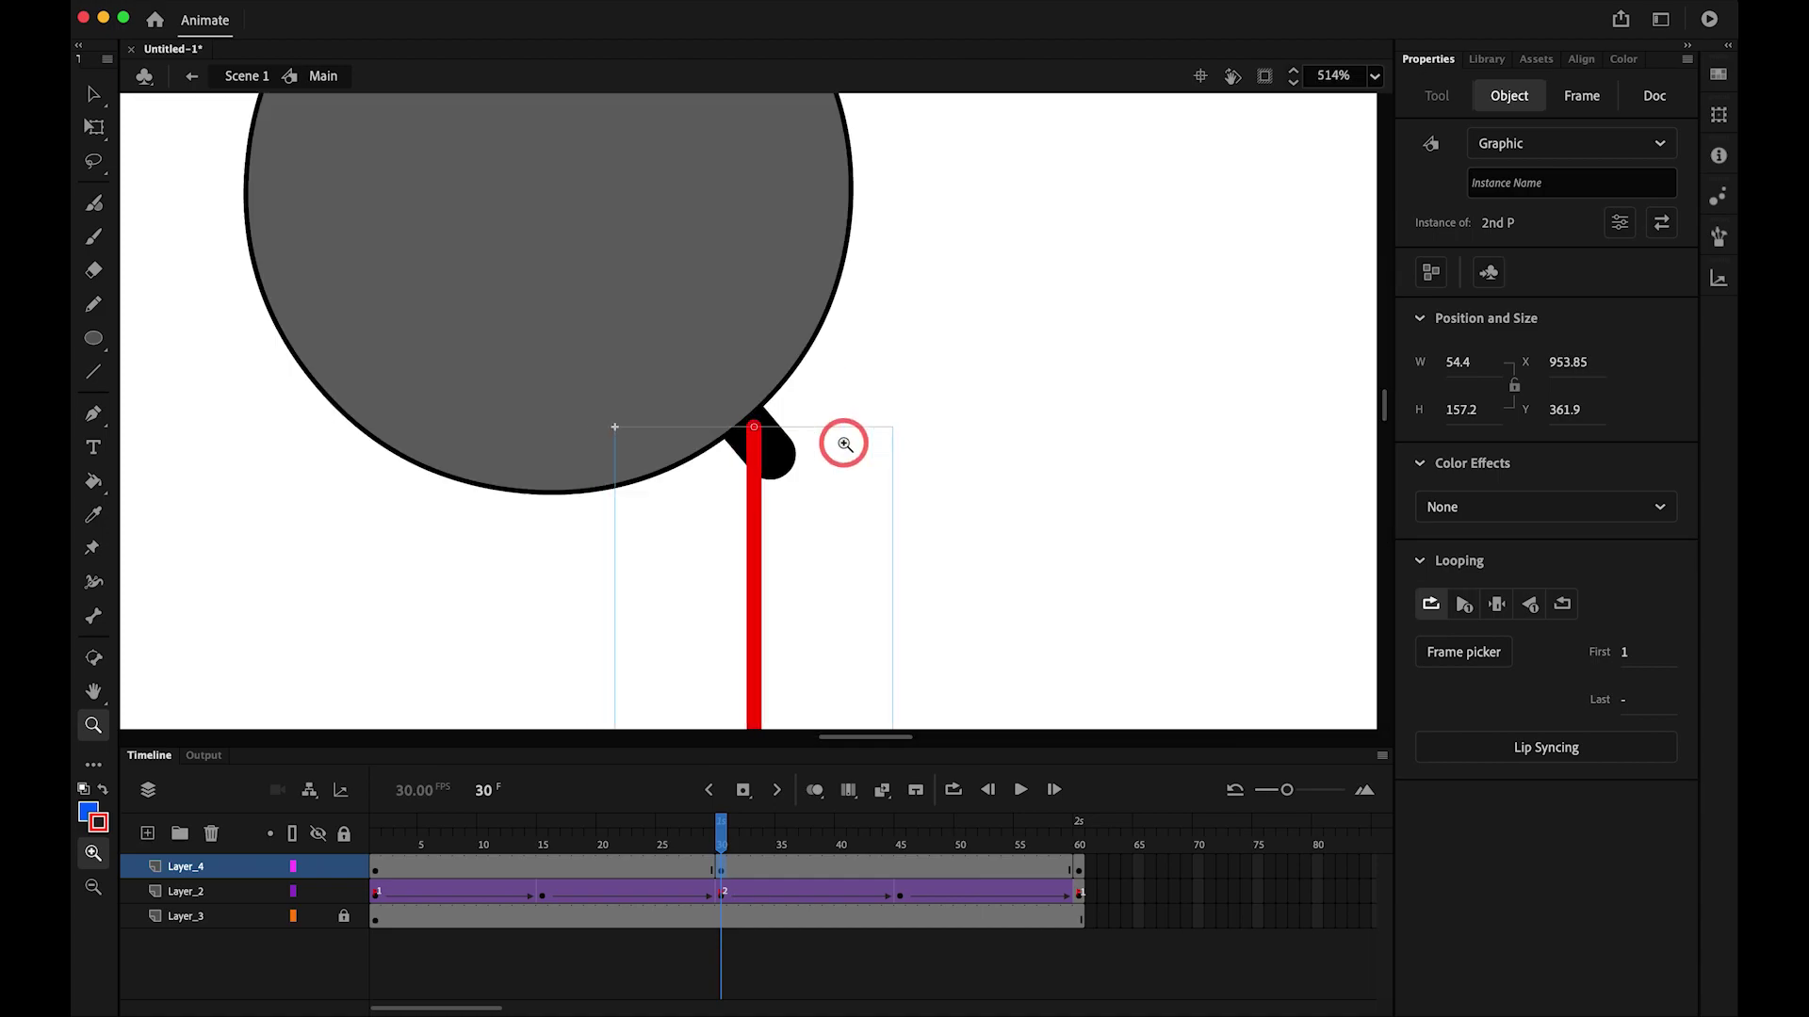
pyautogui.press('super+2')
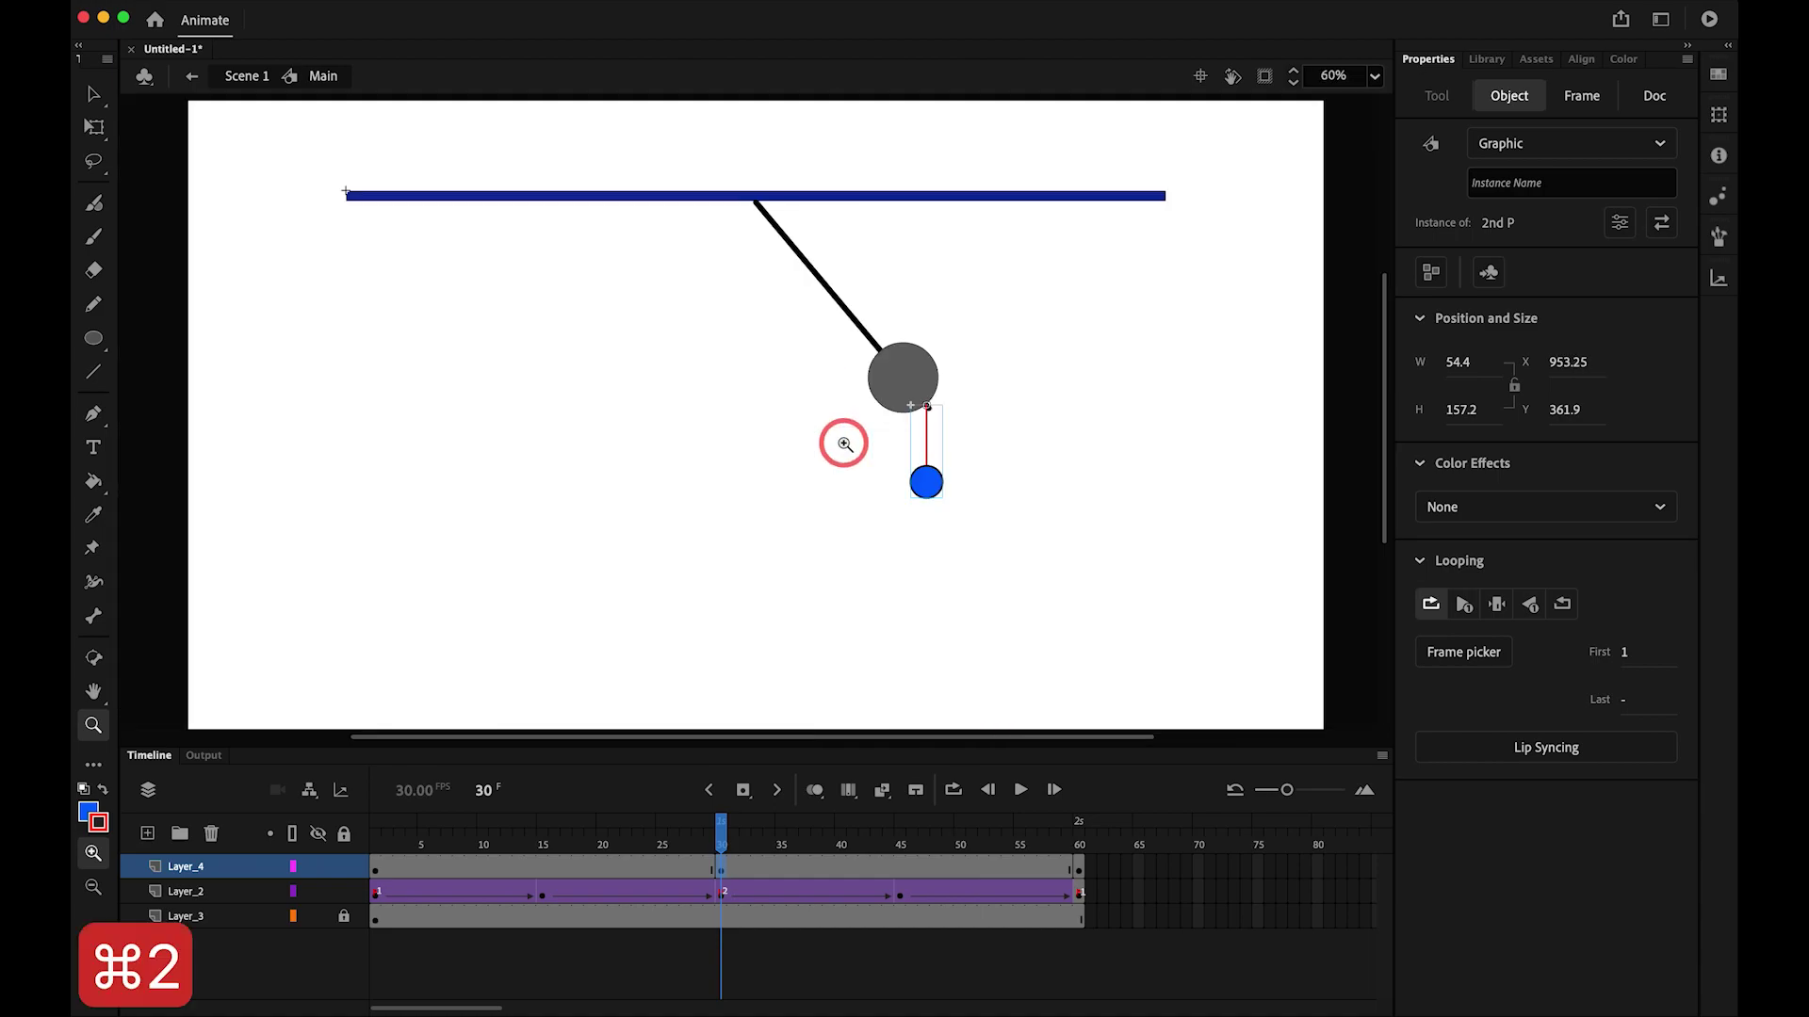
# - Create classic tweens on Layer_4 across both spans, before and after the frame 30 keyframe
pyautogui.moveTo(599, 866); pyautogui.dragTo(816, 872)
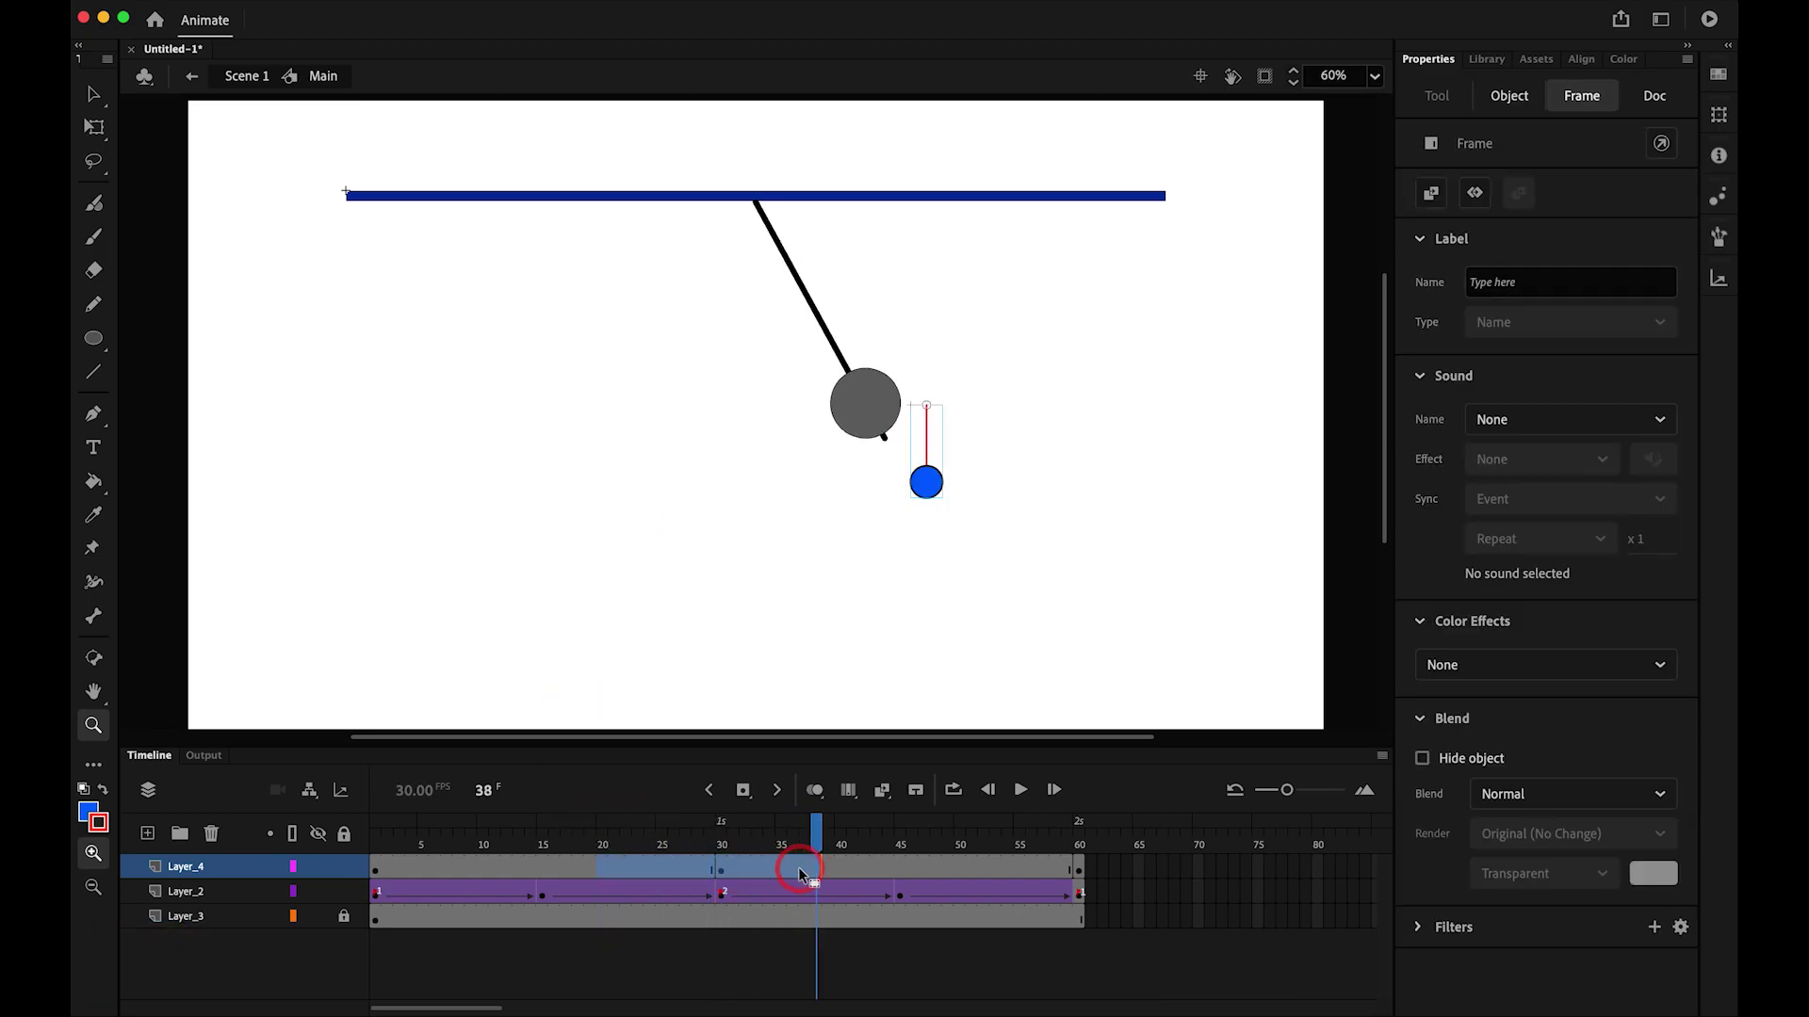
pyautogui.rightClick(796, 868)
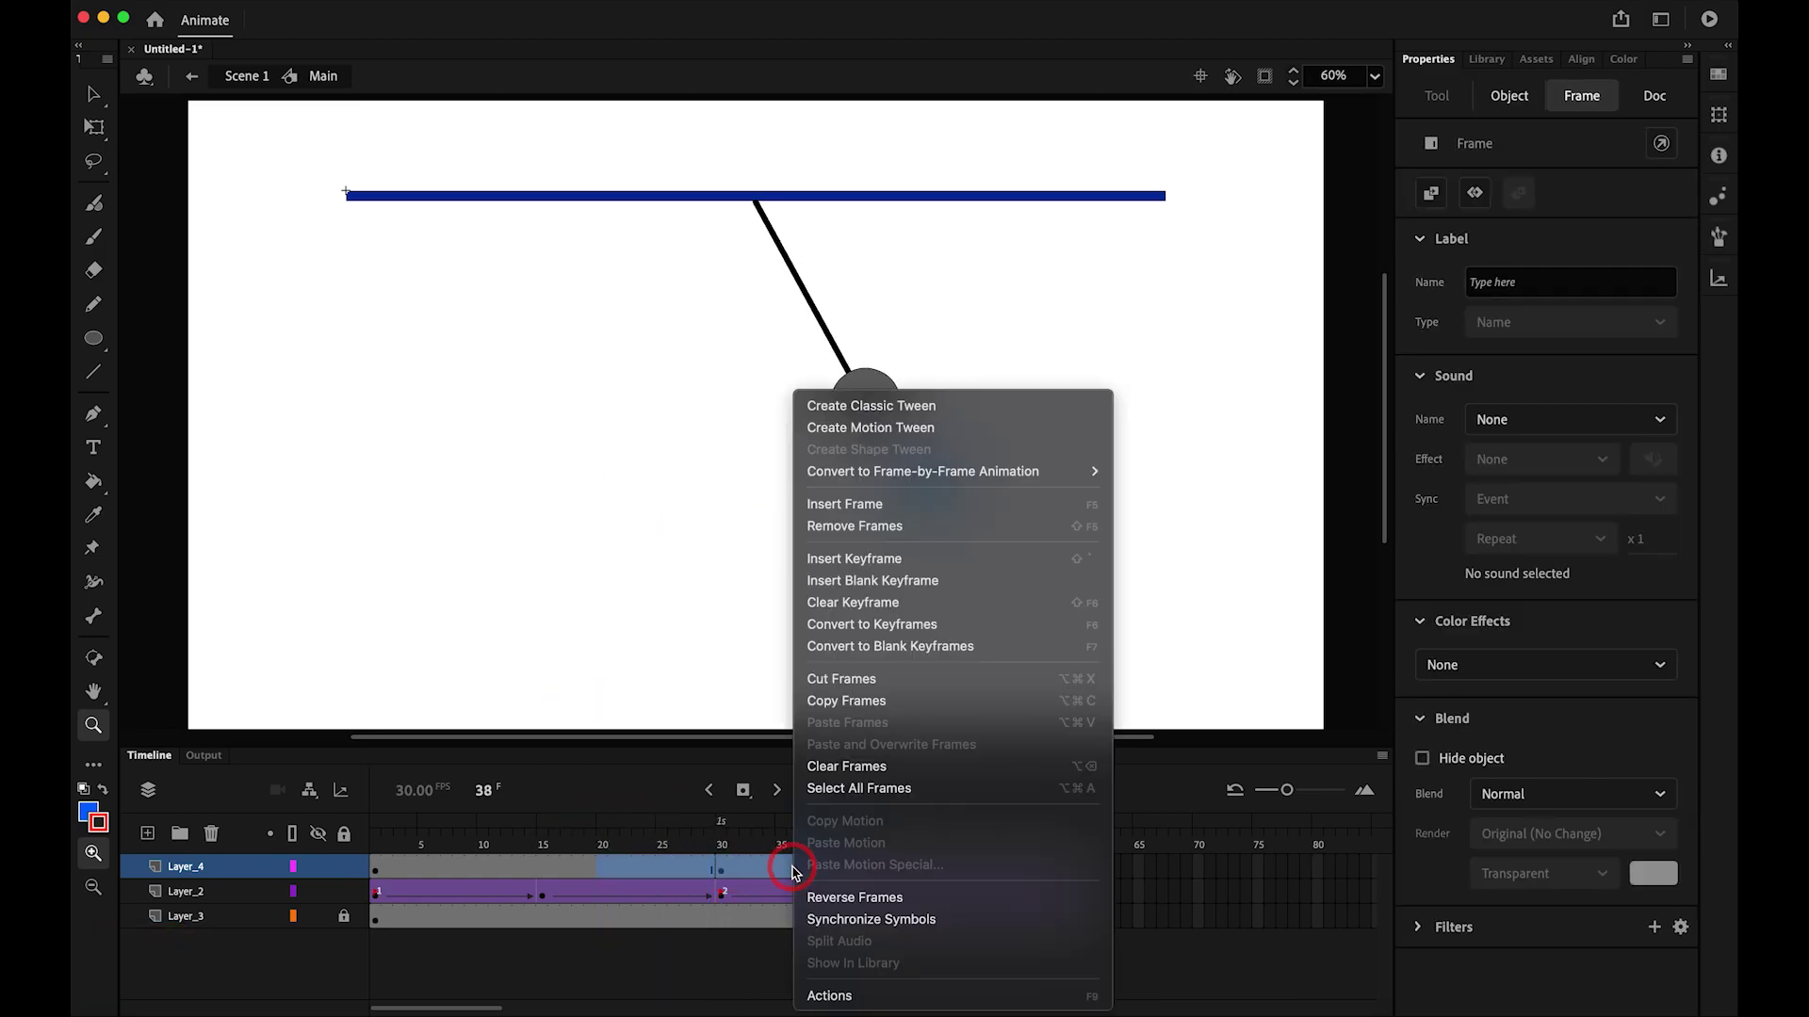
pyautogui.click(931, 407)
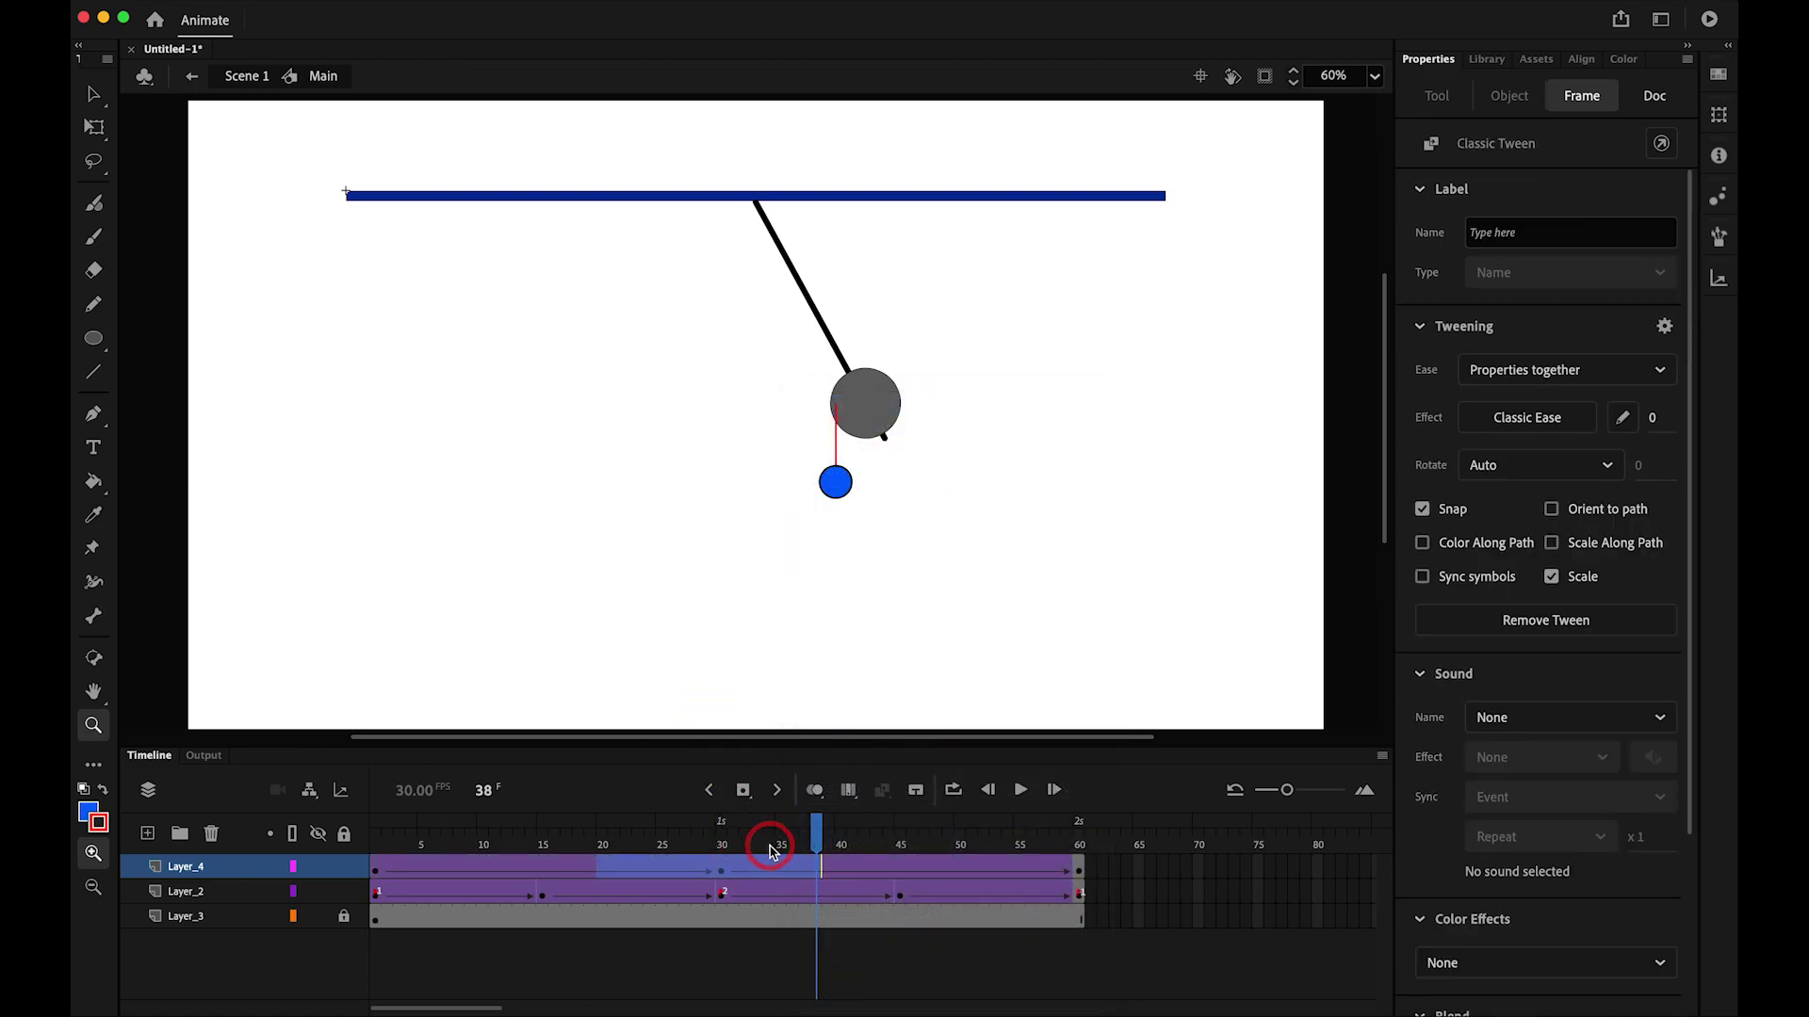
# - Play back the animation from frame 1 and compare the position of 2nd P with the rod's tip at frames 1 and 30
pyautogui.click(768, 841)
pyautogui.moveTo(734, 841); pyautogui.dragTo(251, 784)
pyautogui.press('Return')
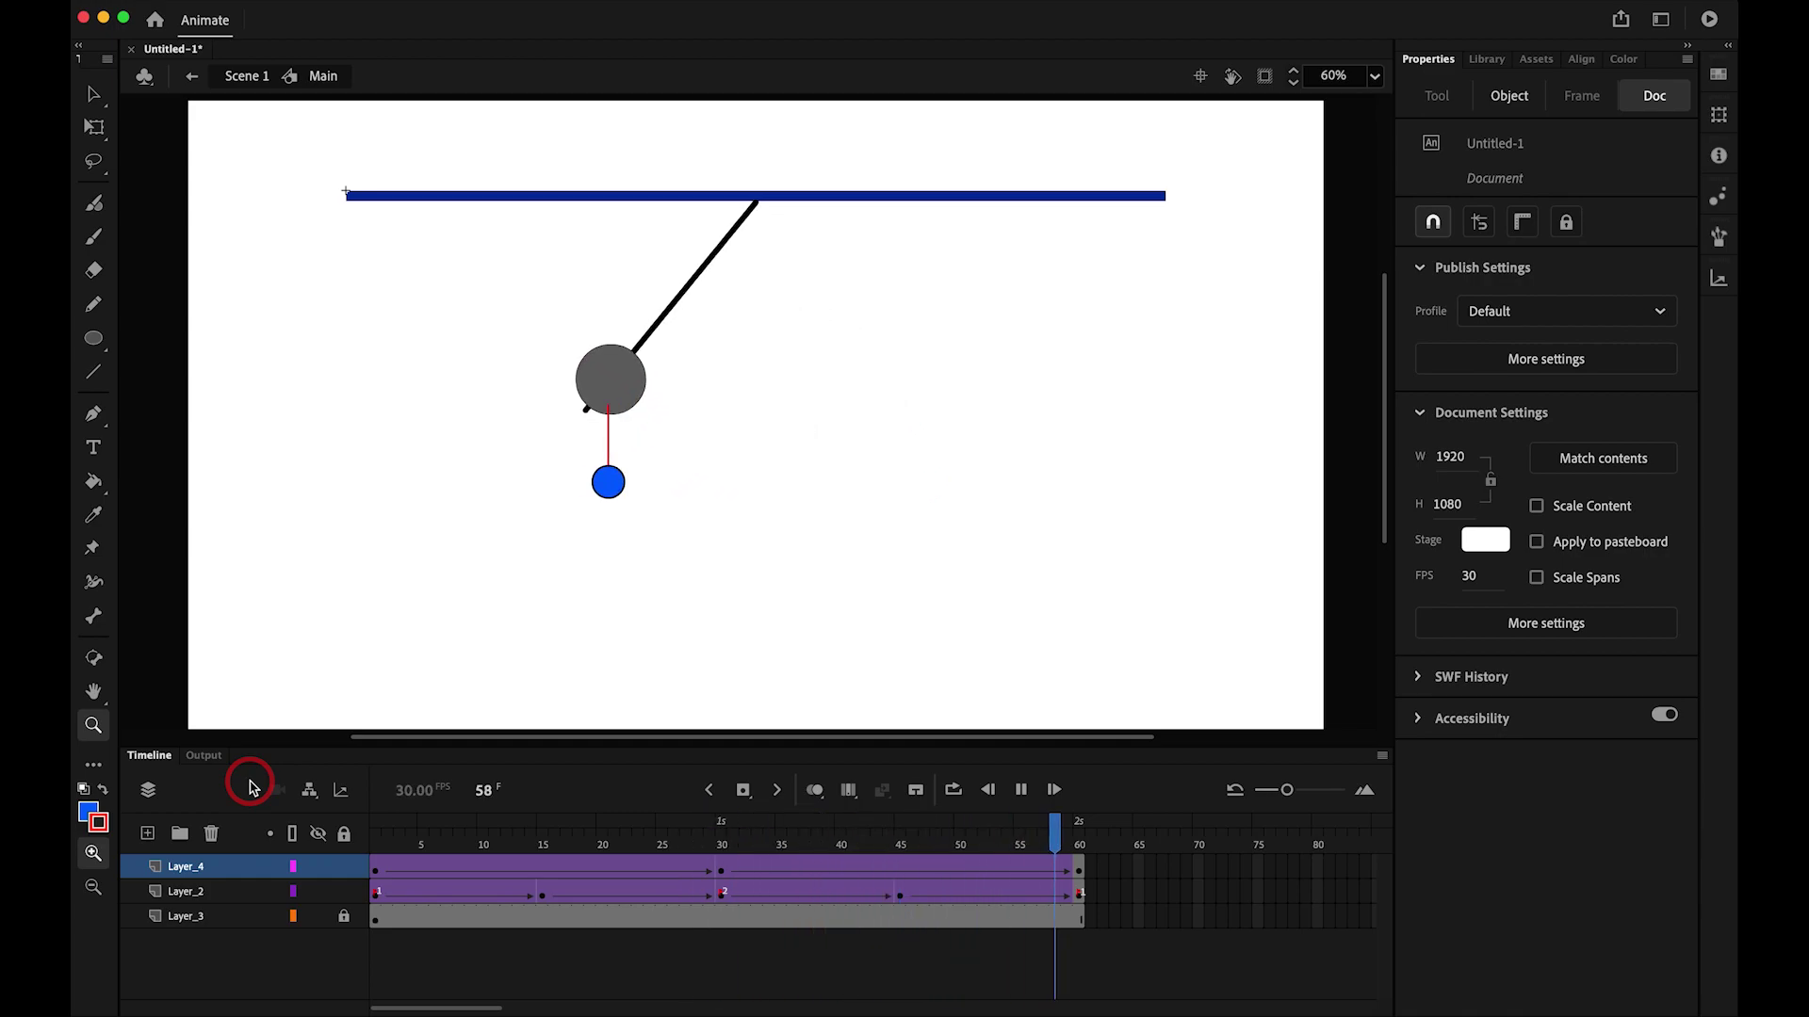
pyautogui.press('Return')
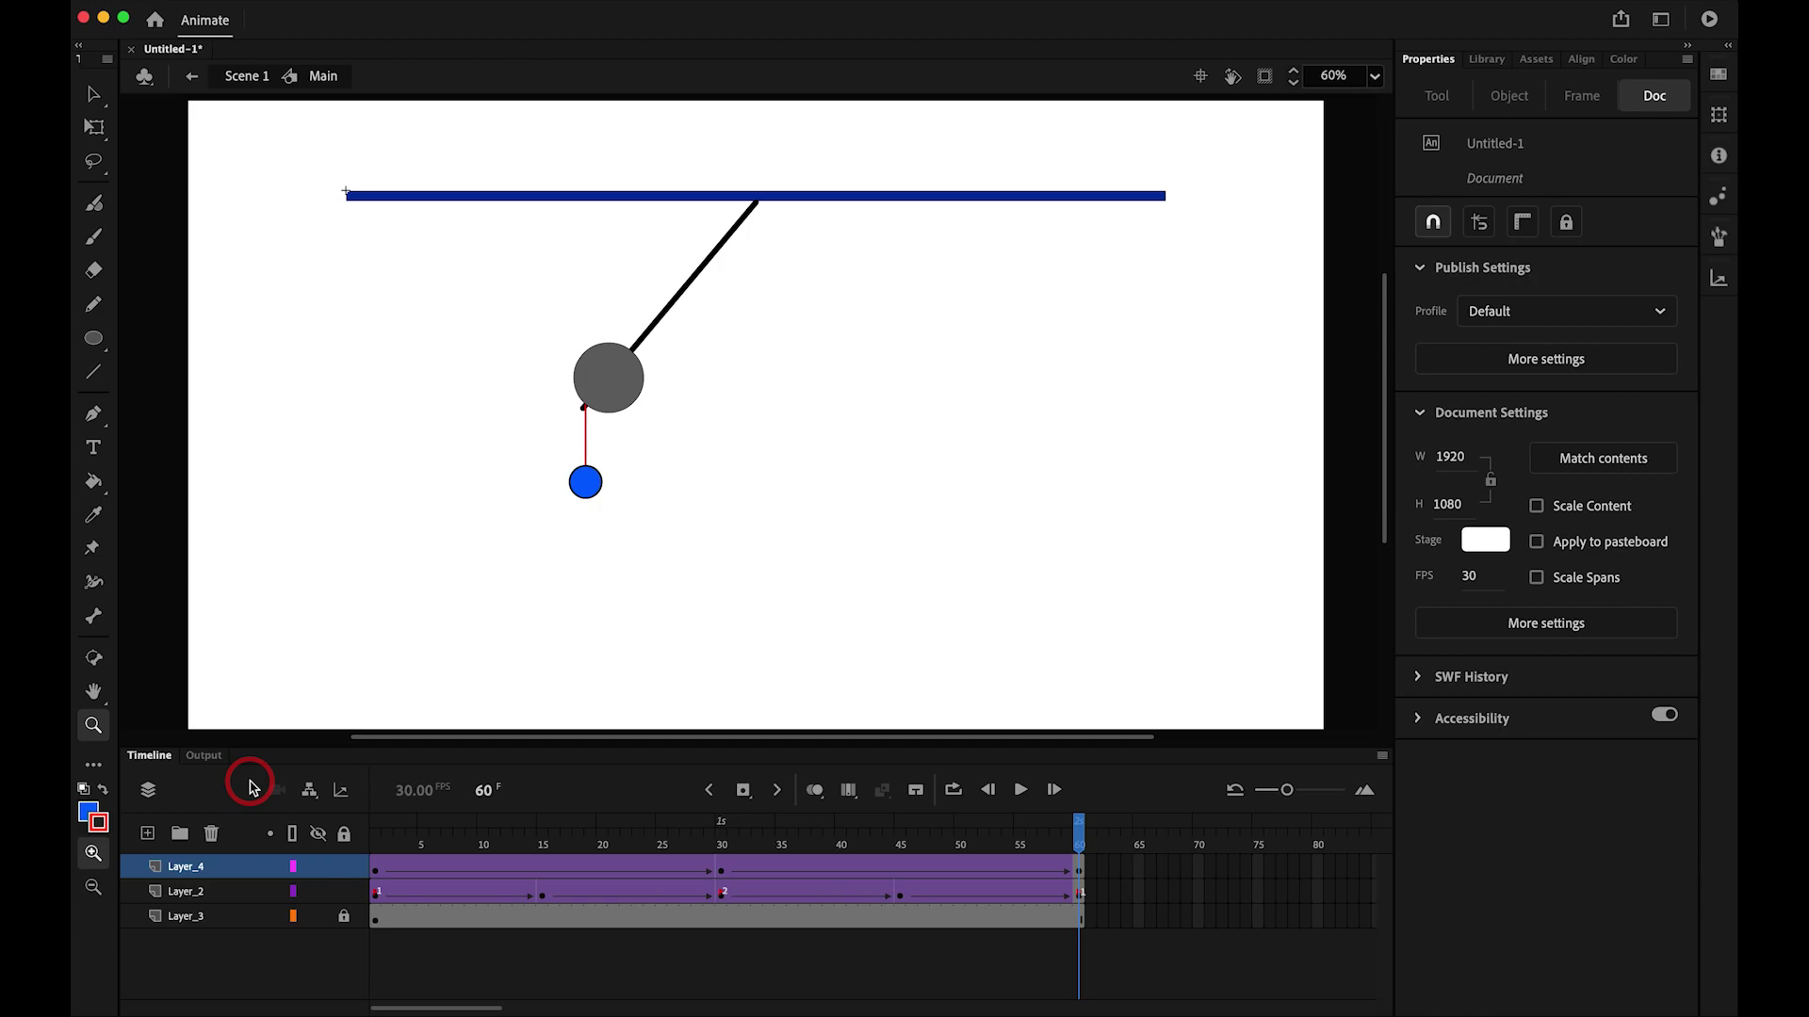
pyautogui.press('Return')
pyautogui.press('Return')
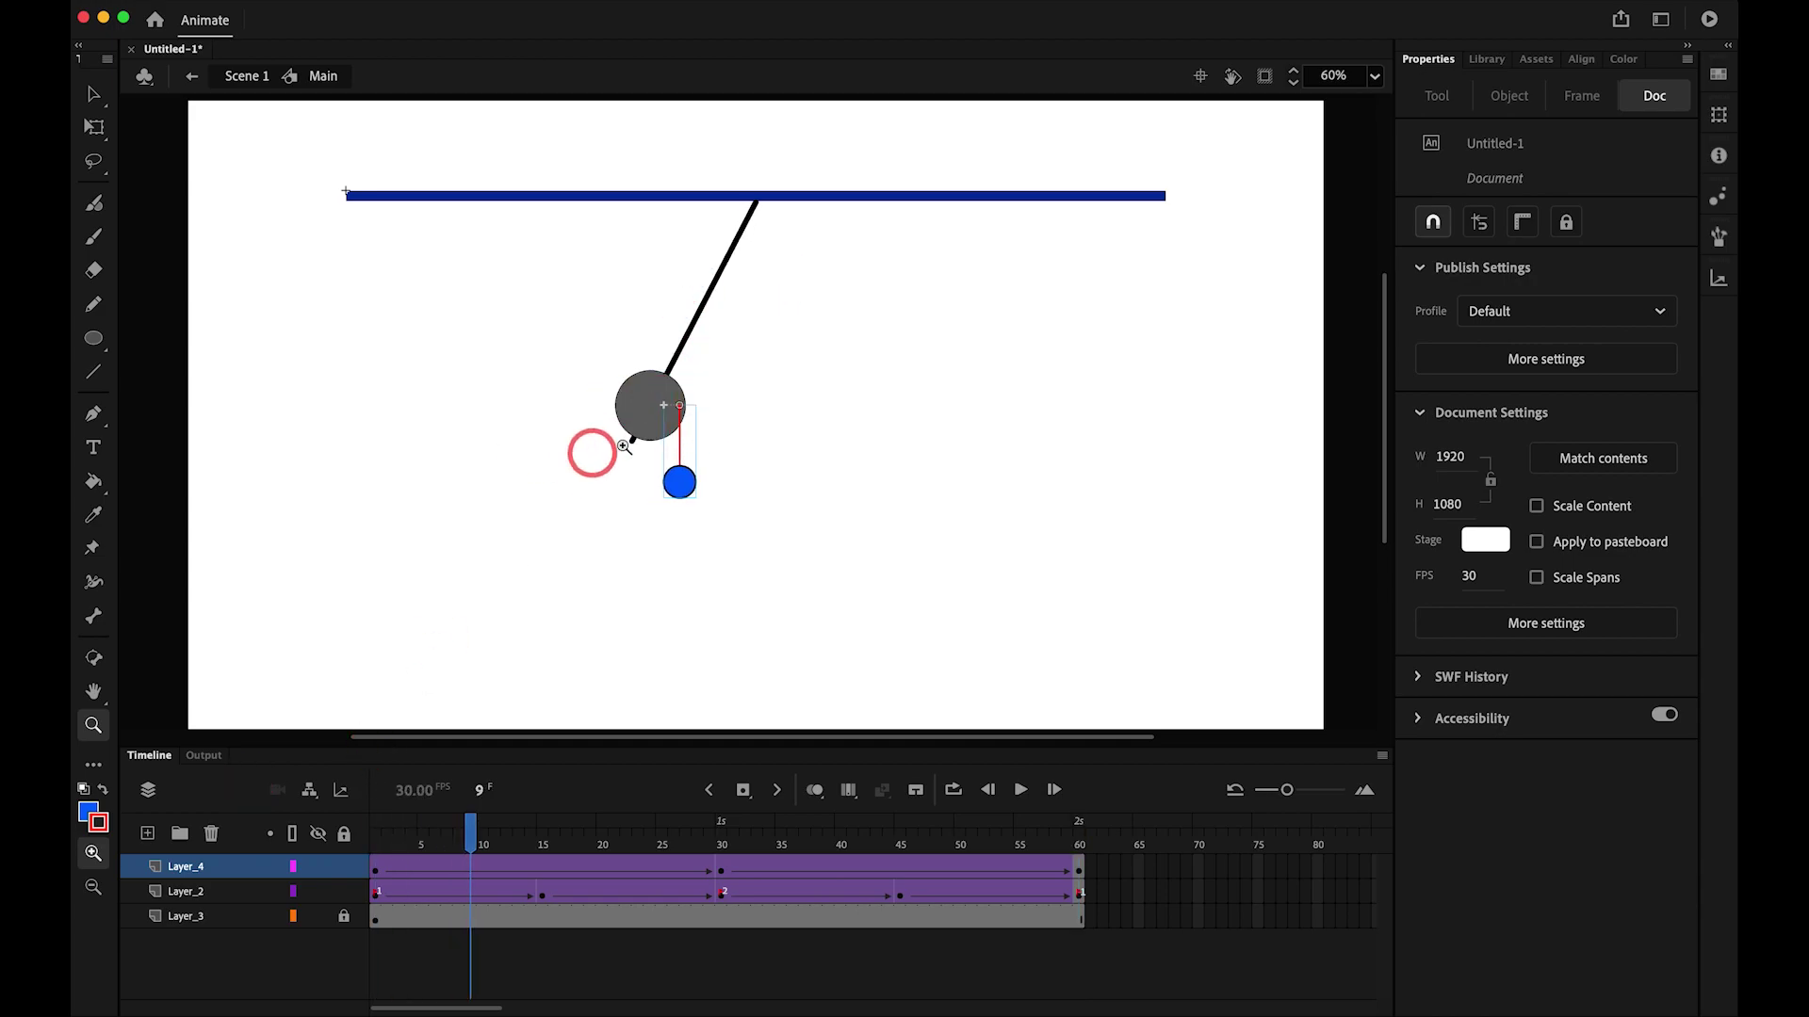
pyautogui.moveTo(487, 845); pyautogui.dragTo(337, 816)
pyautogui.click(584, 443)
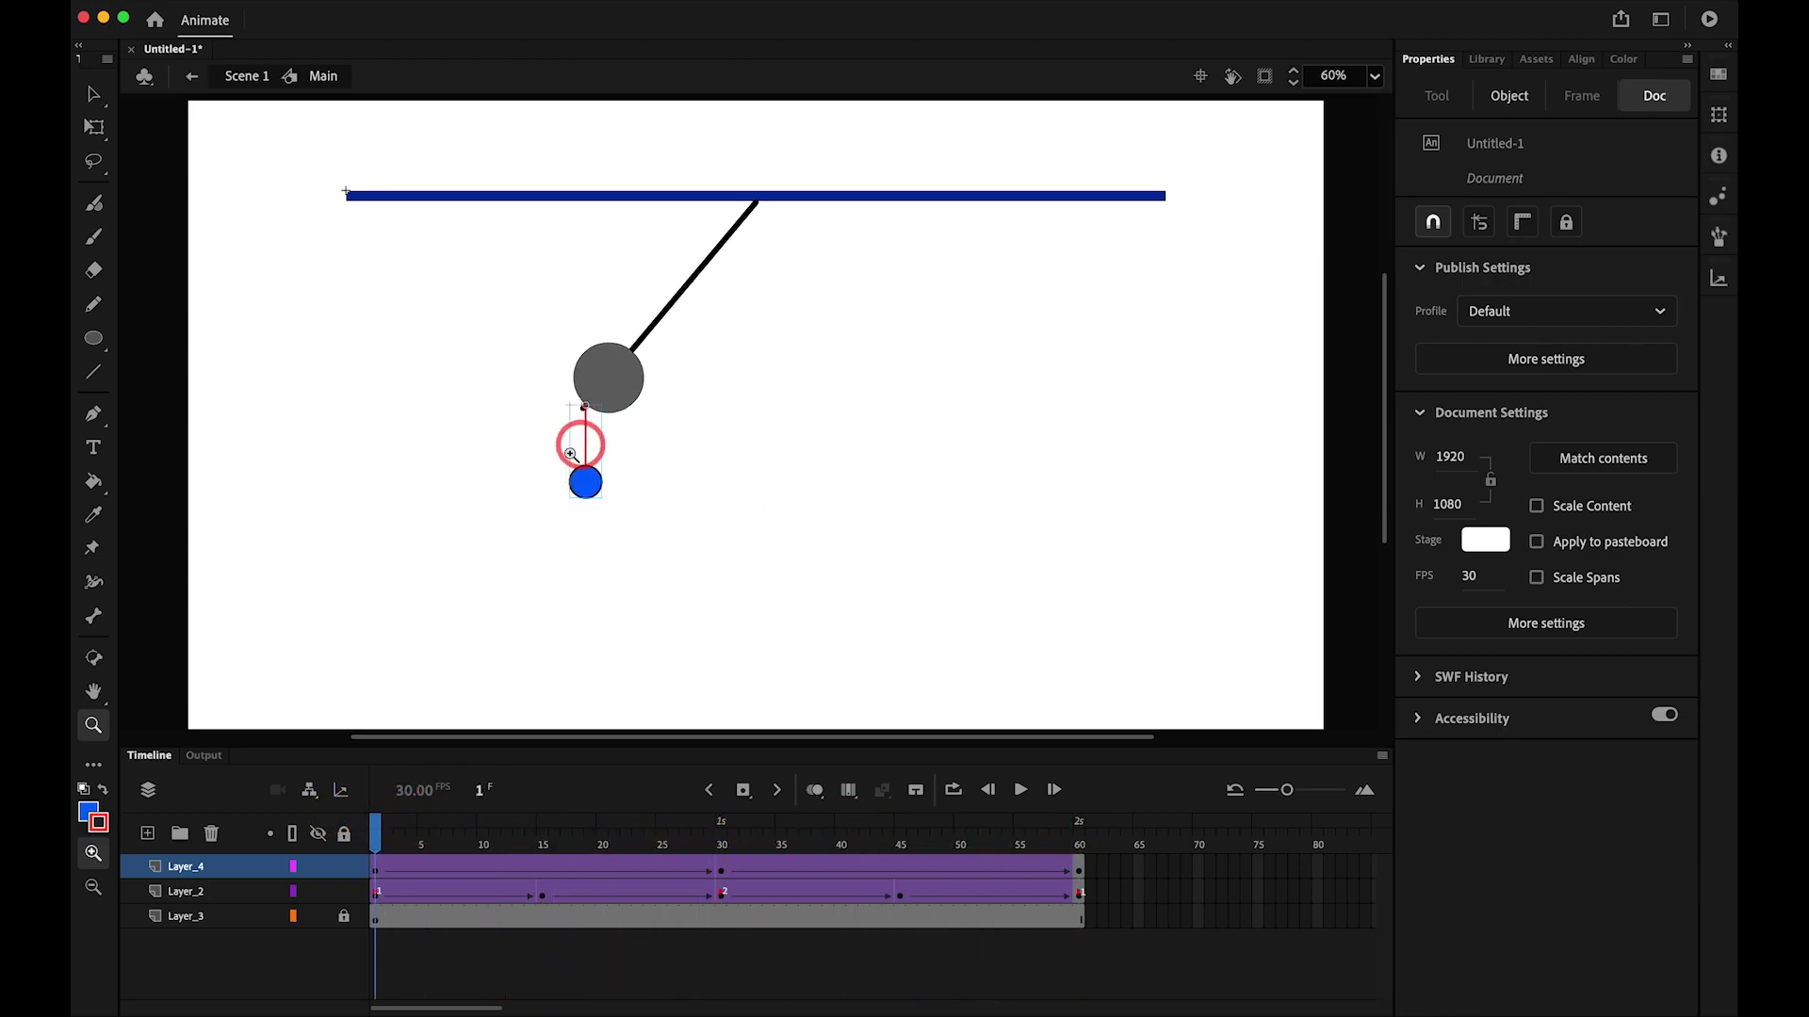
pyautogui.click(722, 845)
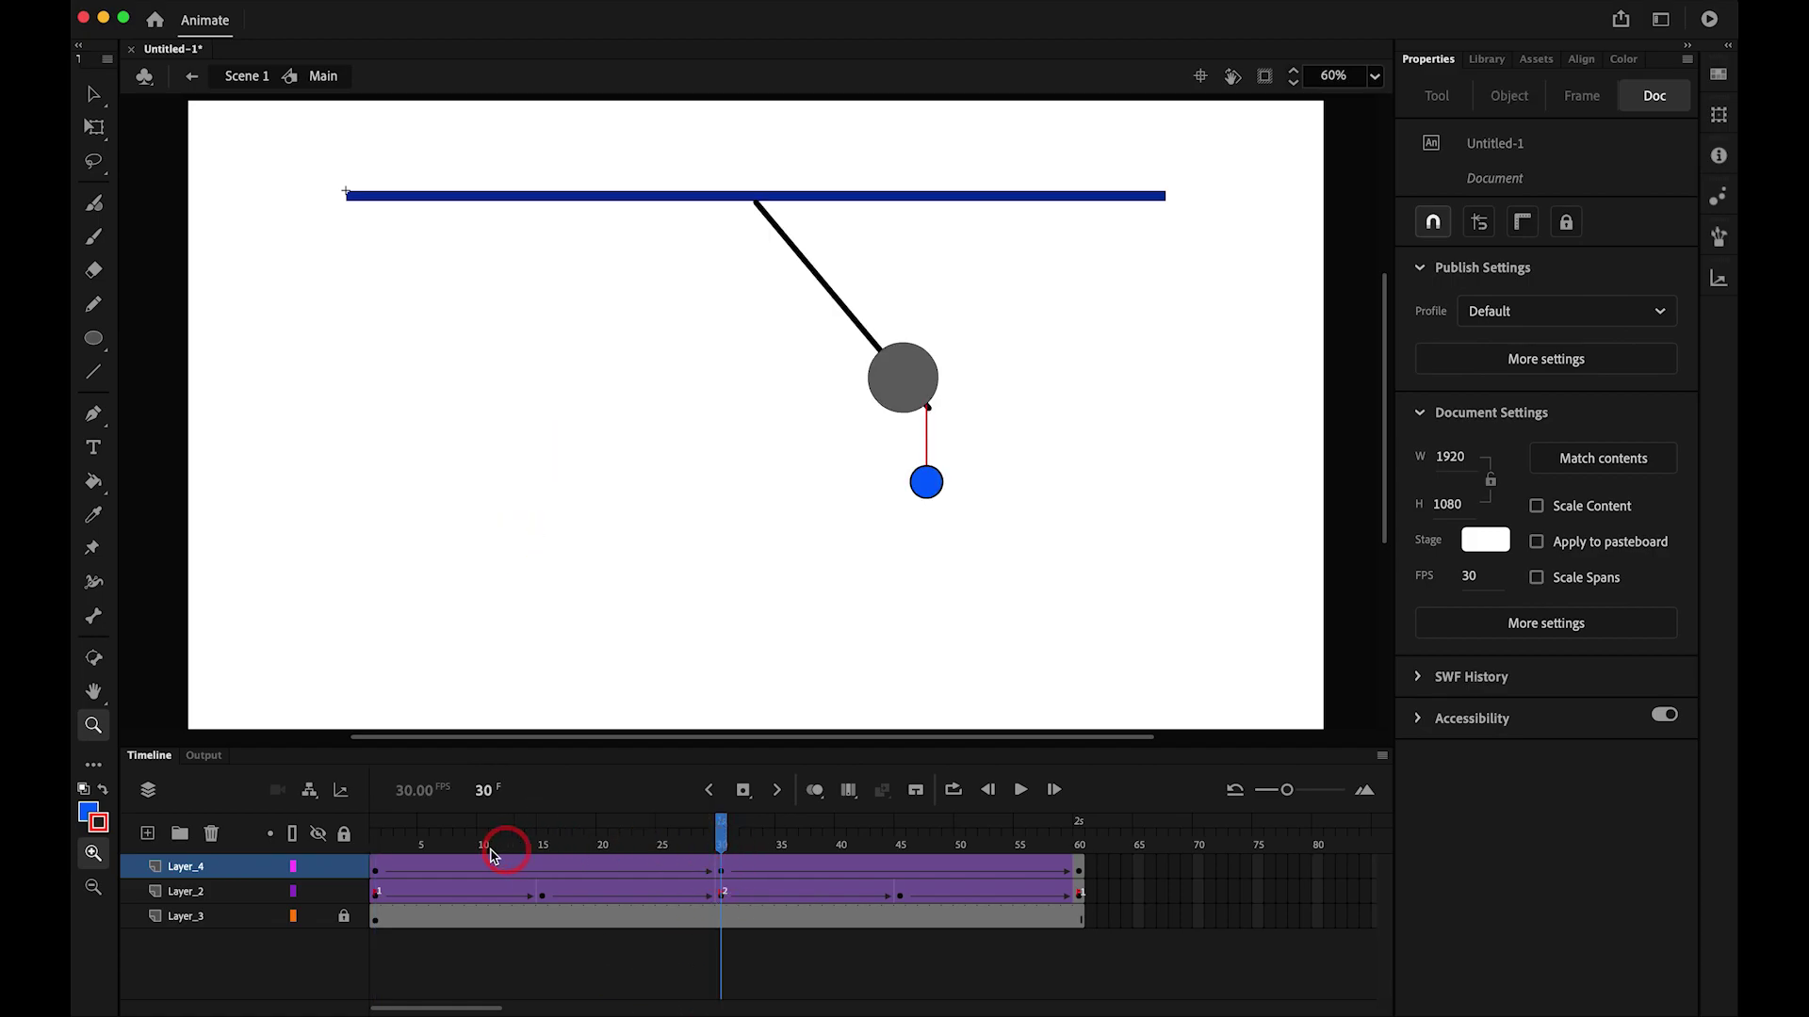
pyautogui.click(375, 847)
pyautogui.click(724, 843)
# - Insert a keyframe at frame 15 of Layer_4 and move 2nd P straight down to the rod's tip, at Y about 466
pyautogui.moveTo(724, 842); pyautogui.dragTo(541, 838)
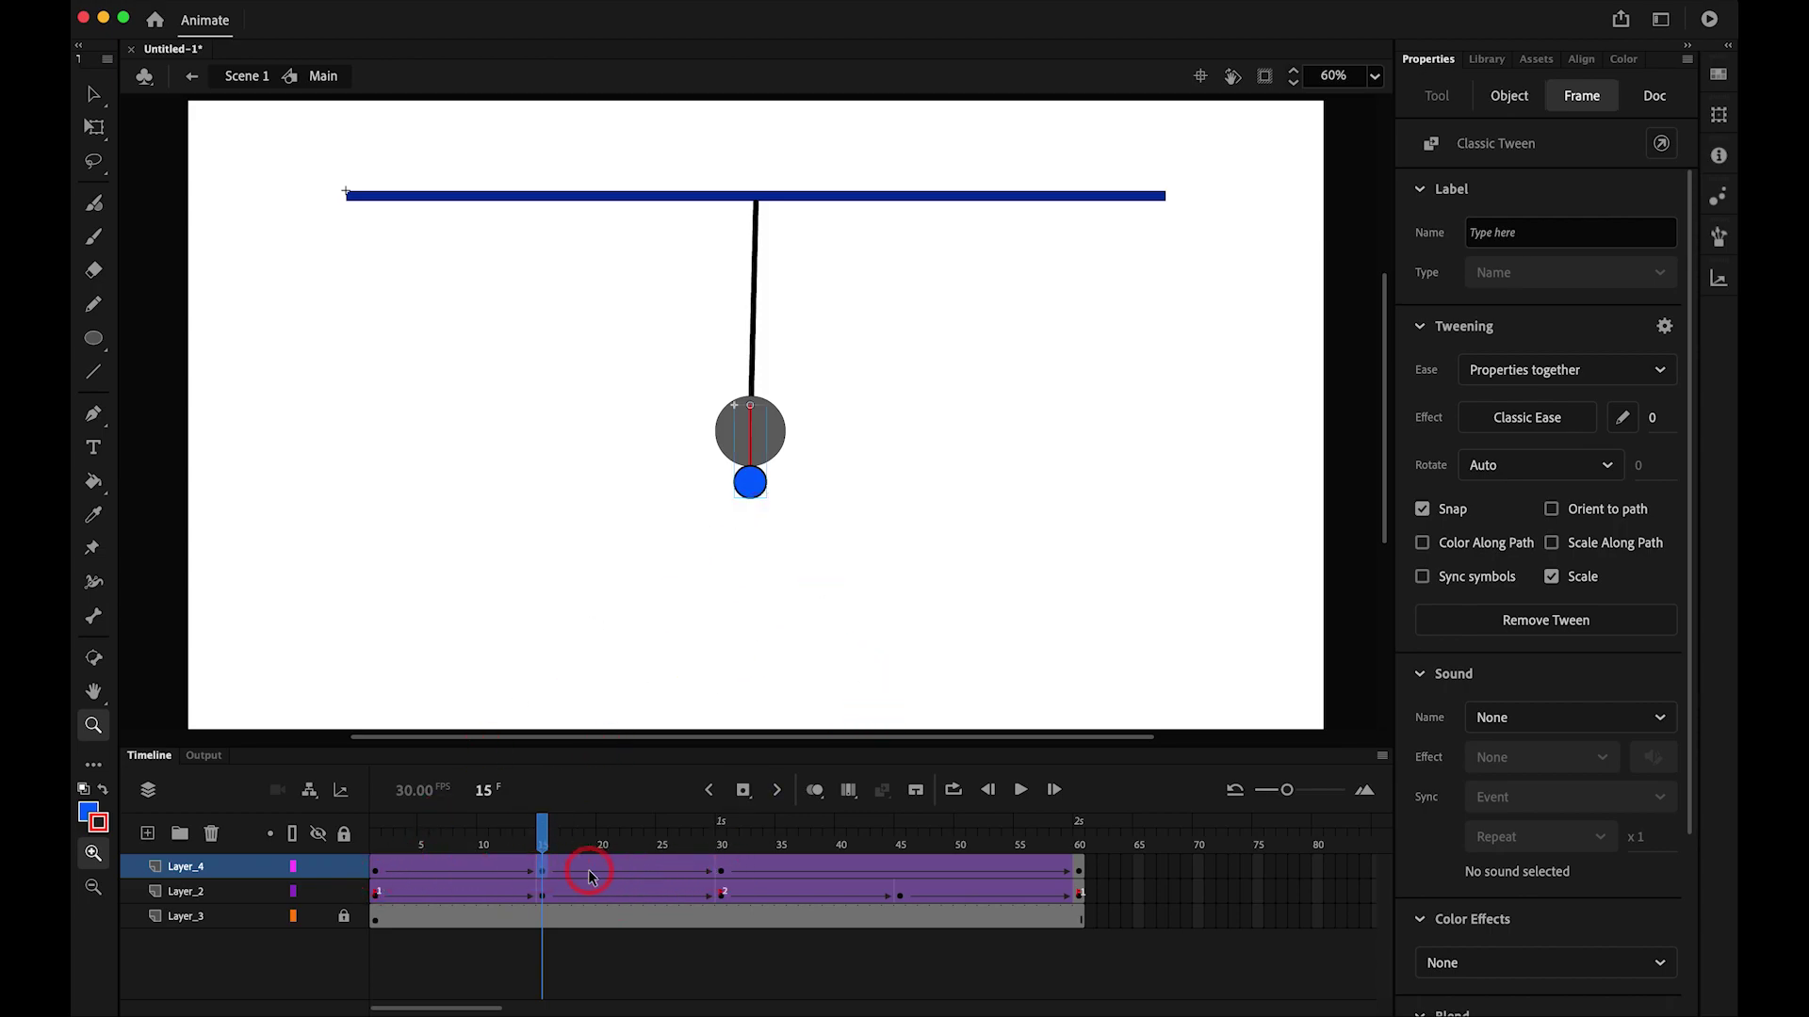
pyautogui.hotkey('shift', 'Down')
pyautogui.hotkey('shift', 'Down')
pyautogui.hotkey('shift', 'Down')
pyautogui.hotkey('shift', 'Down')
pyautogui.hotkey('shift', 'Down')
pyautogui.hotkey('shift', 'Down')
pyautogui.hotkey('shift', 'Down')
pyautogui.hotkey('shift', 'Down')
pyautogui.hotkey('shift', 'Down')
pyautogui.hotkey('shift', 'Down')
pyautogui.hotkey('shift', 'Down')
pyautogui.hotkey('shift', 'Down')
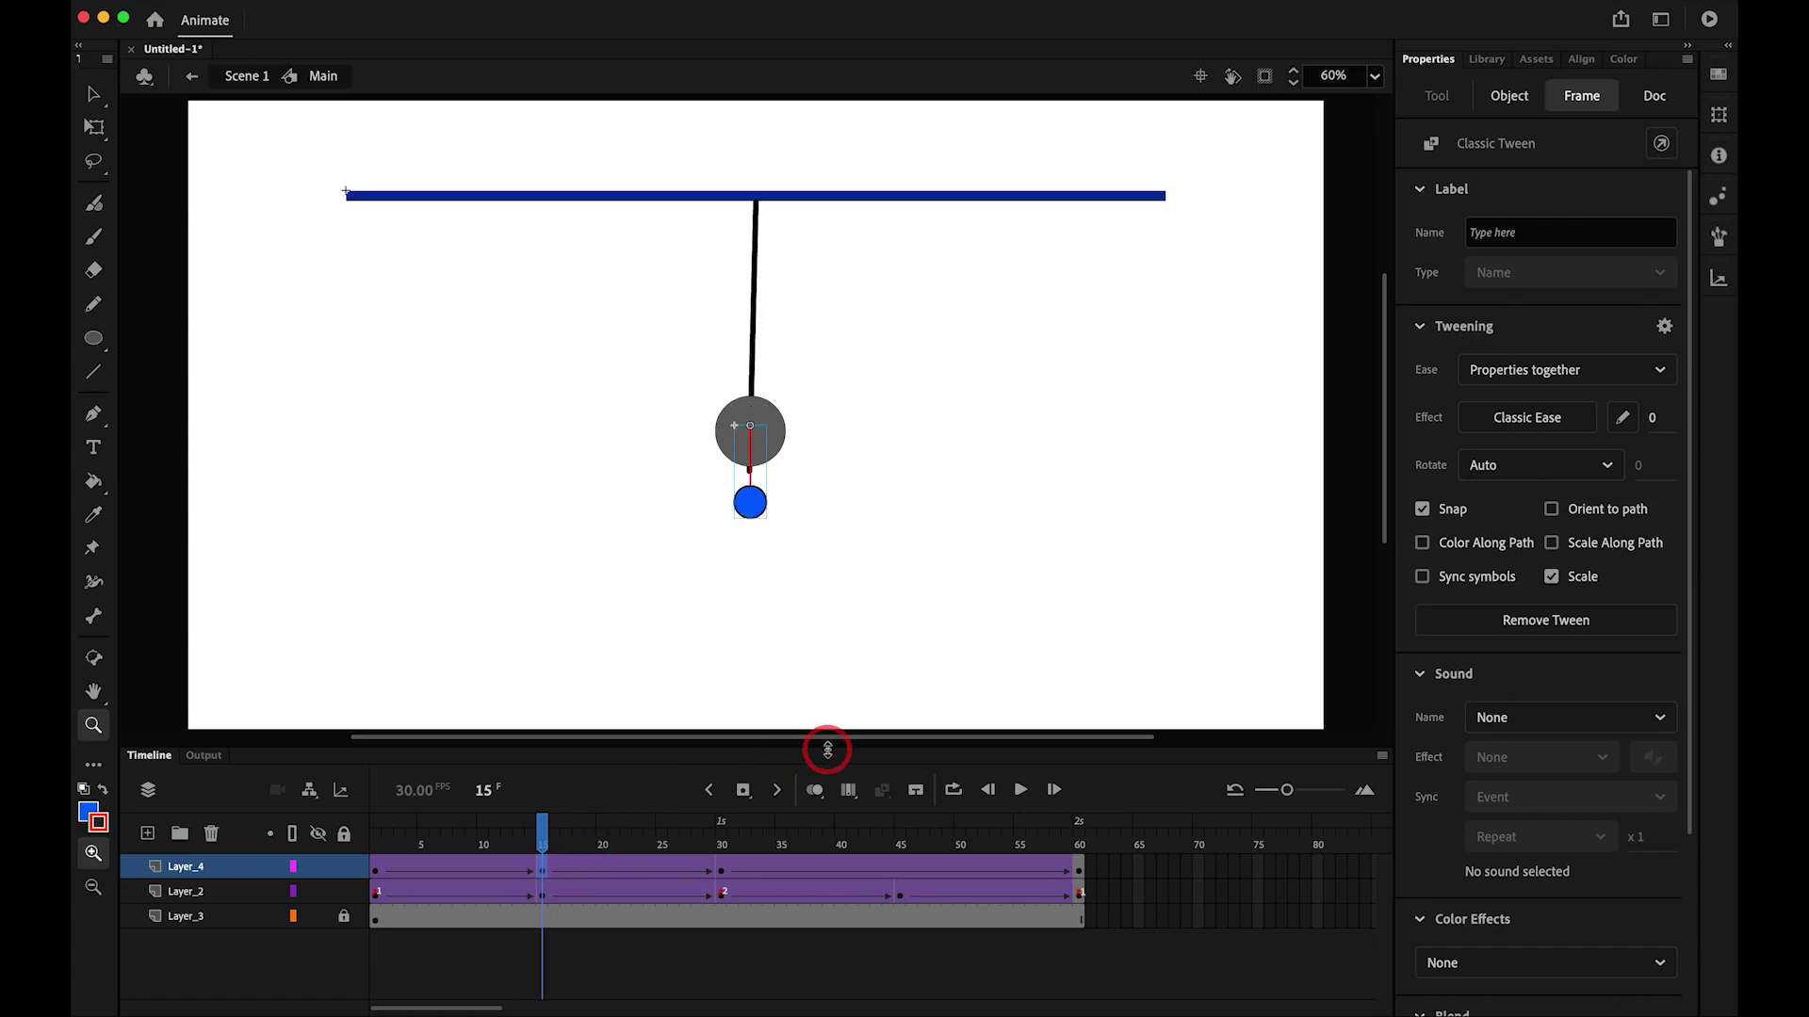
pyautogui.hotkey('shift', 'Up')
pyautogui.hotkey('shift', 'Up')
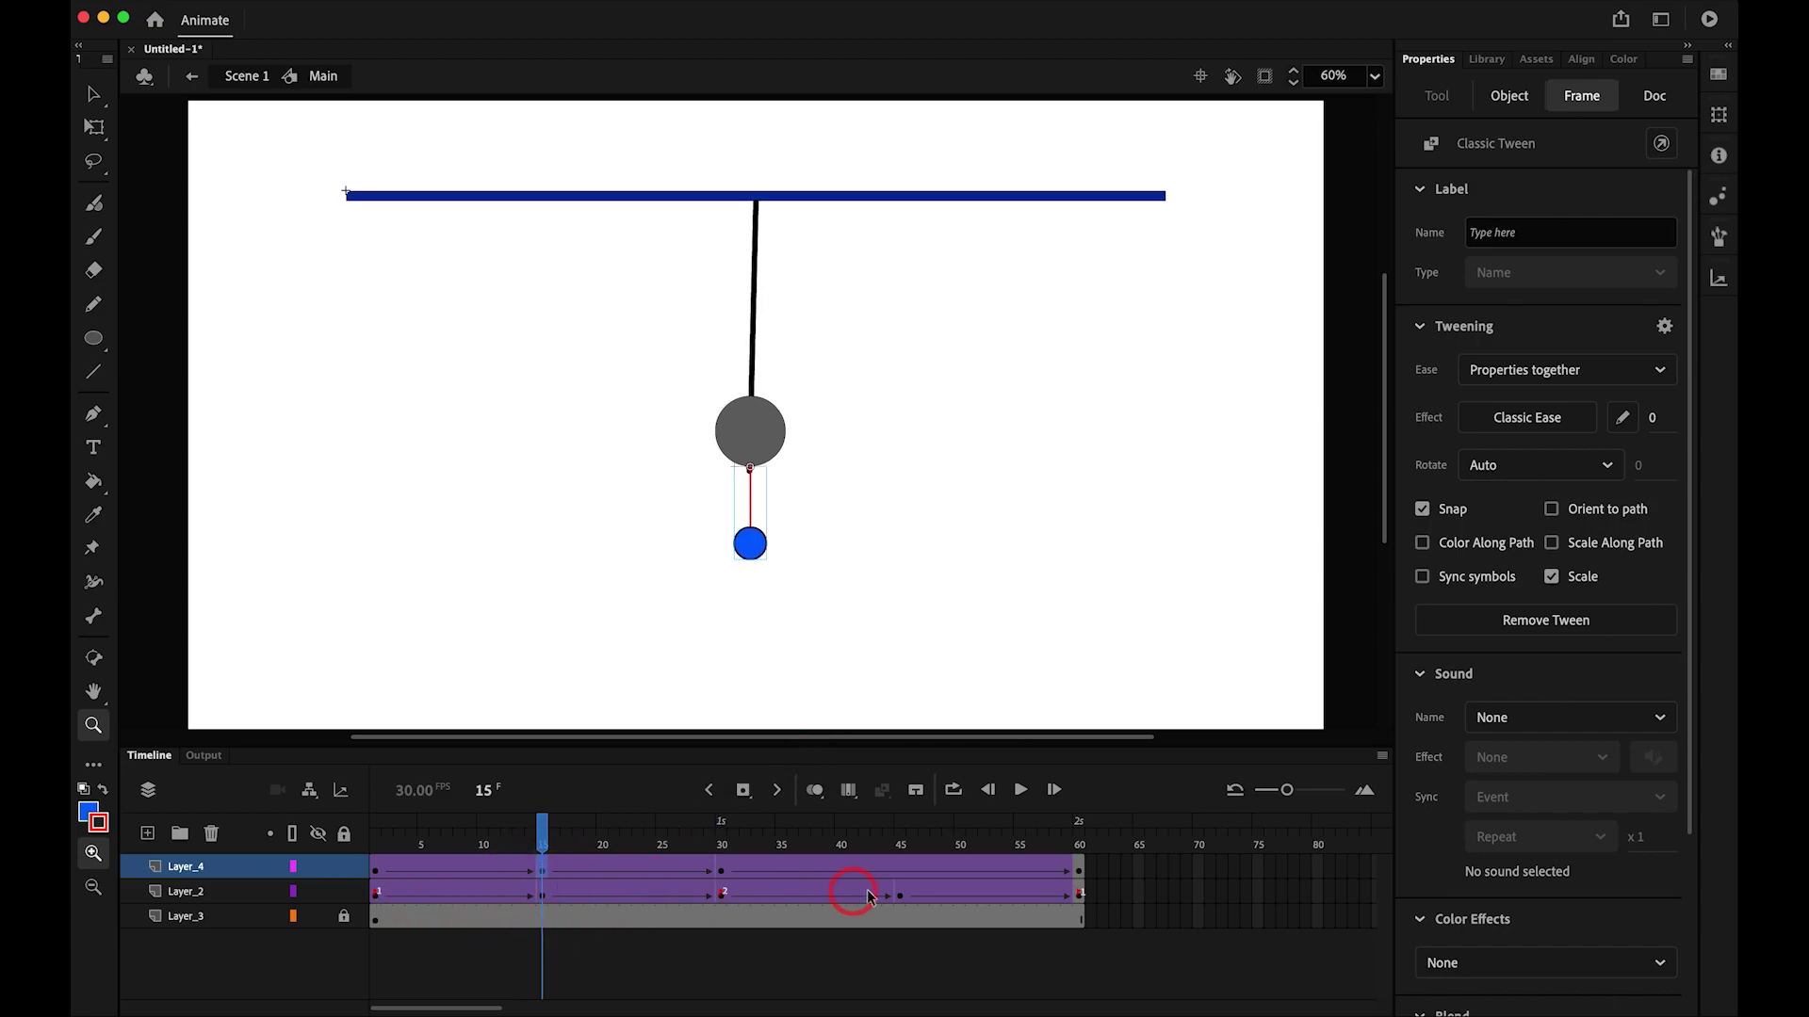
# - Insert a keyframe at frame 45 of Layer_4 and move 2nd P down to the rod's tip, at X about 665, Y about 468
pyautogui.moveTo(586, 845); pyautogui.dragTo(901, 871)
pyautogui.moveTo(765, 481); pyautogui.dragTo(765, 554)
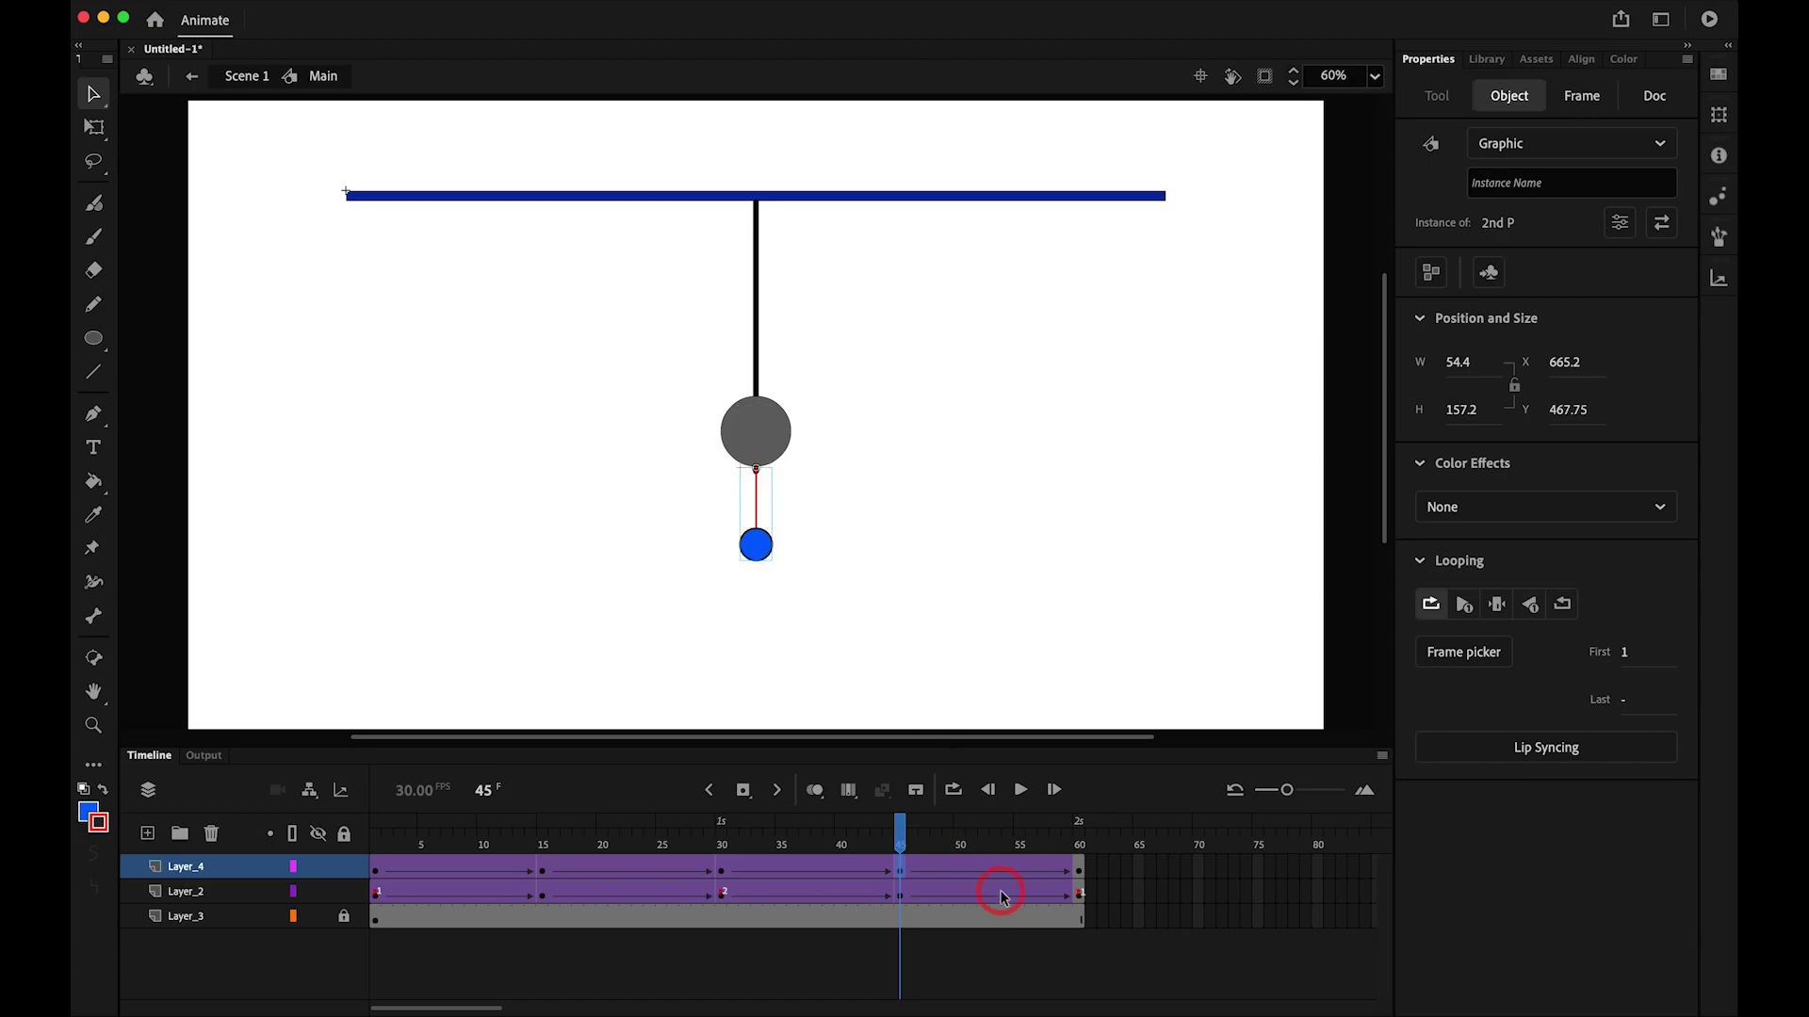
# - Rotate 2nd P by 40 degrees at the frame 15 keyframe with Scale and Rotate
pyautogui.moveTo(546, 854)
pyautogui.mouseDown()
pyautogui.moveTo(404, 851)
pyautogui.moveTo(1185, 872)
pyautogui.moveTo(350, 862)
pyautogui.moveTo(545, 851)
pyautogui.moveTo(363, 853)
pyautogui.moveTo(524, 850)
pyautogui.moveTo(547, 869)
pyautogui.mouseUp()
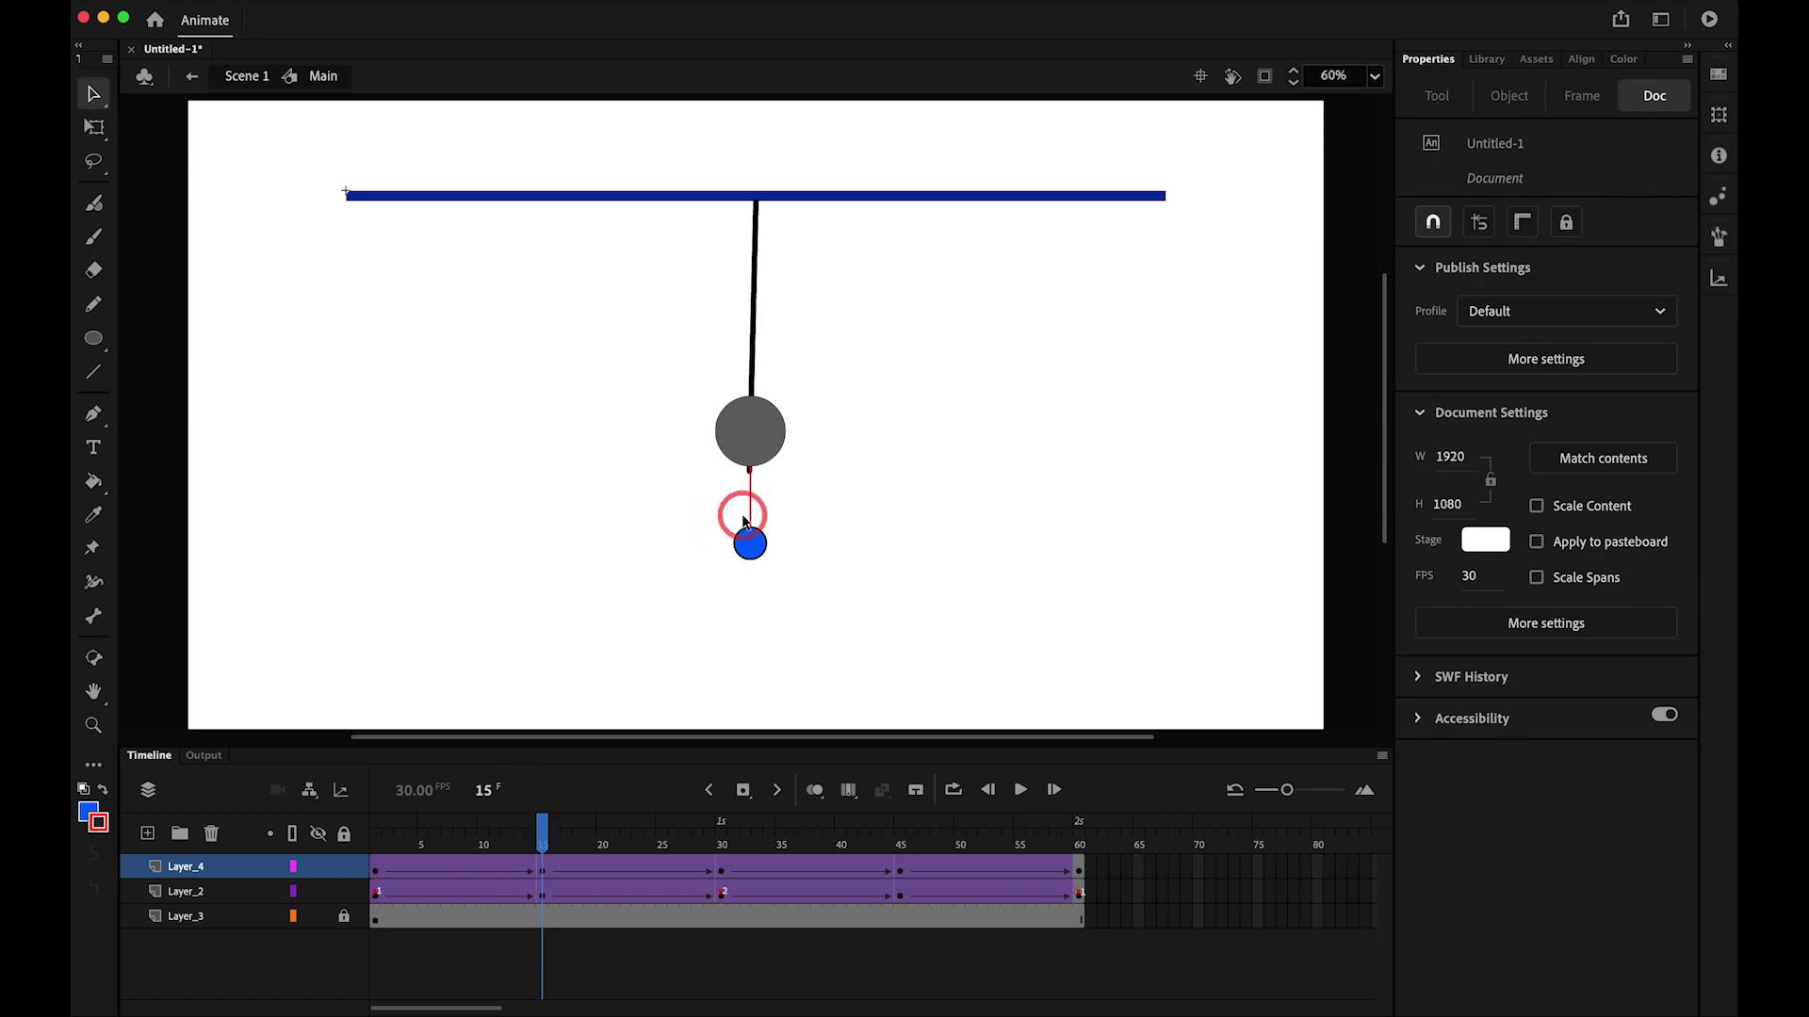
pyautogui.moveTo(524, 847)
pyautogui.mouseDown()
pyautogui.moveTo(394, 847)
pyautogui.moveTo(540, 855)
pyautogui.mouseUp()
pyautogui.click(761, 546)
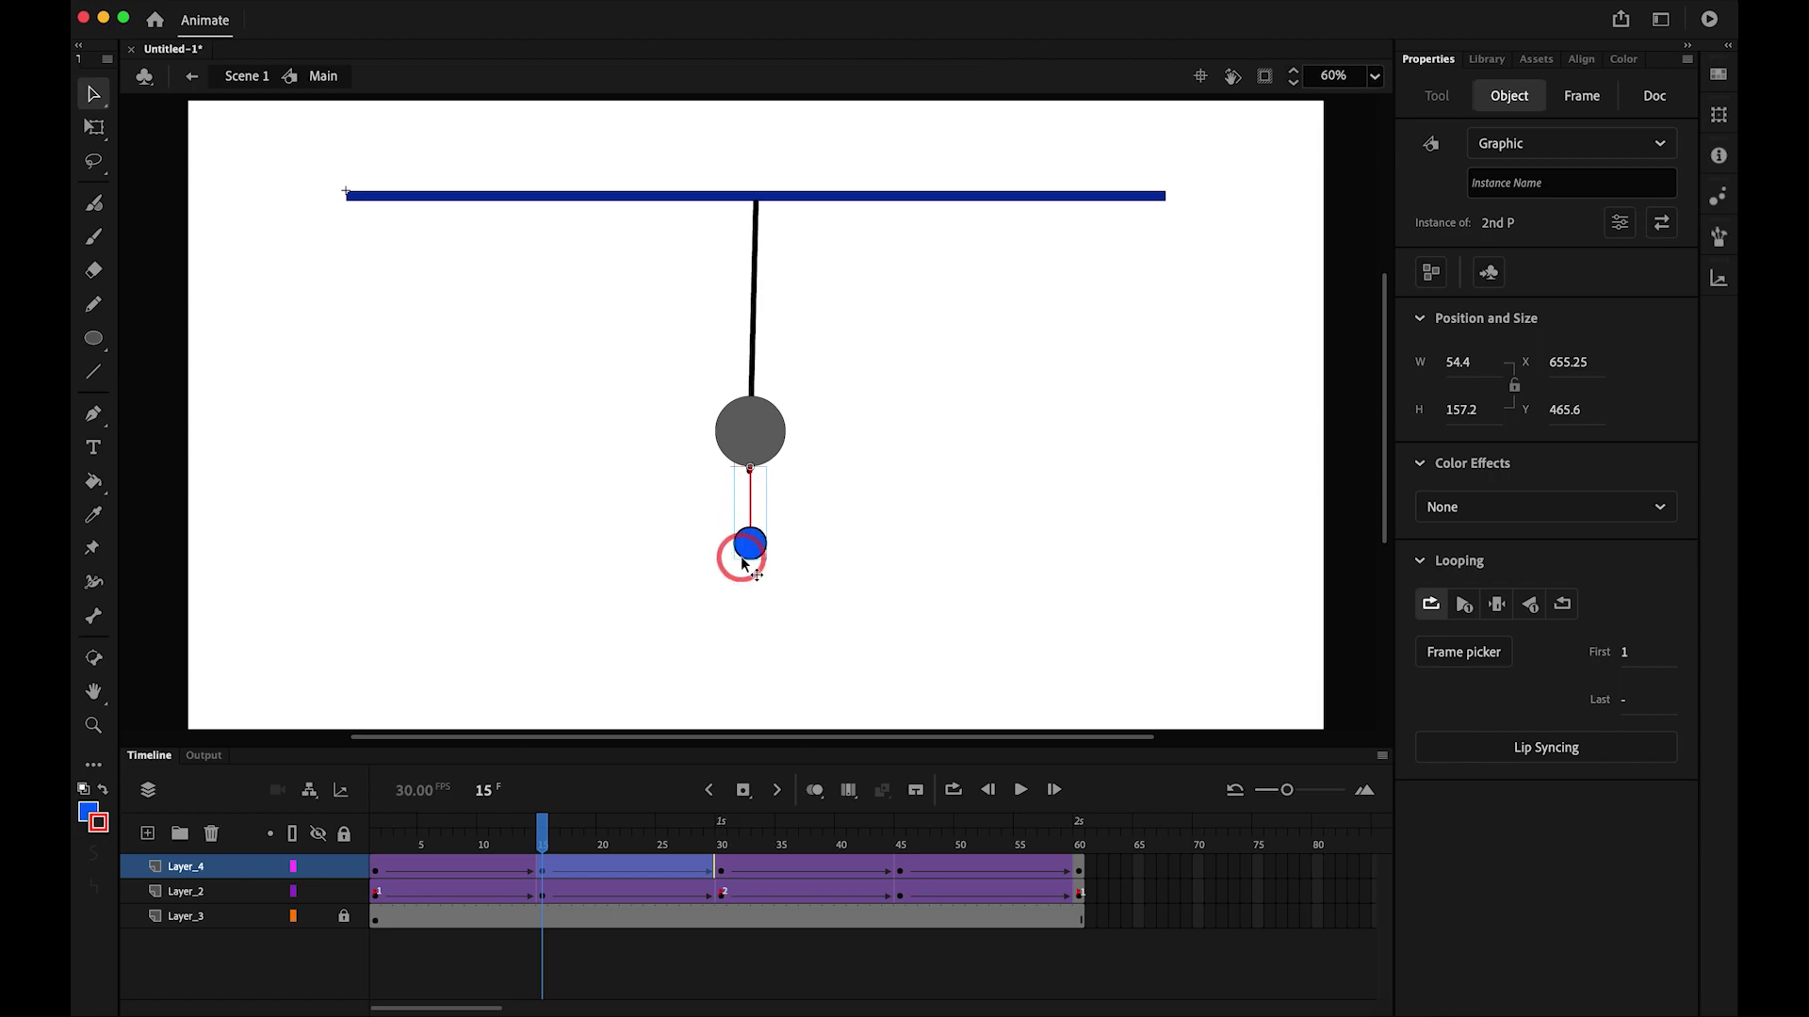
pyautogui.press('alt+super+s')
pyautogui.moveTo(861, 541); pyautogui.dragTo(792, 540)
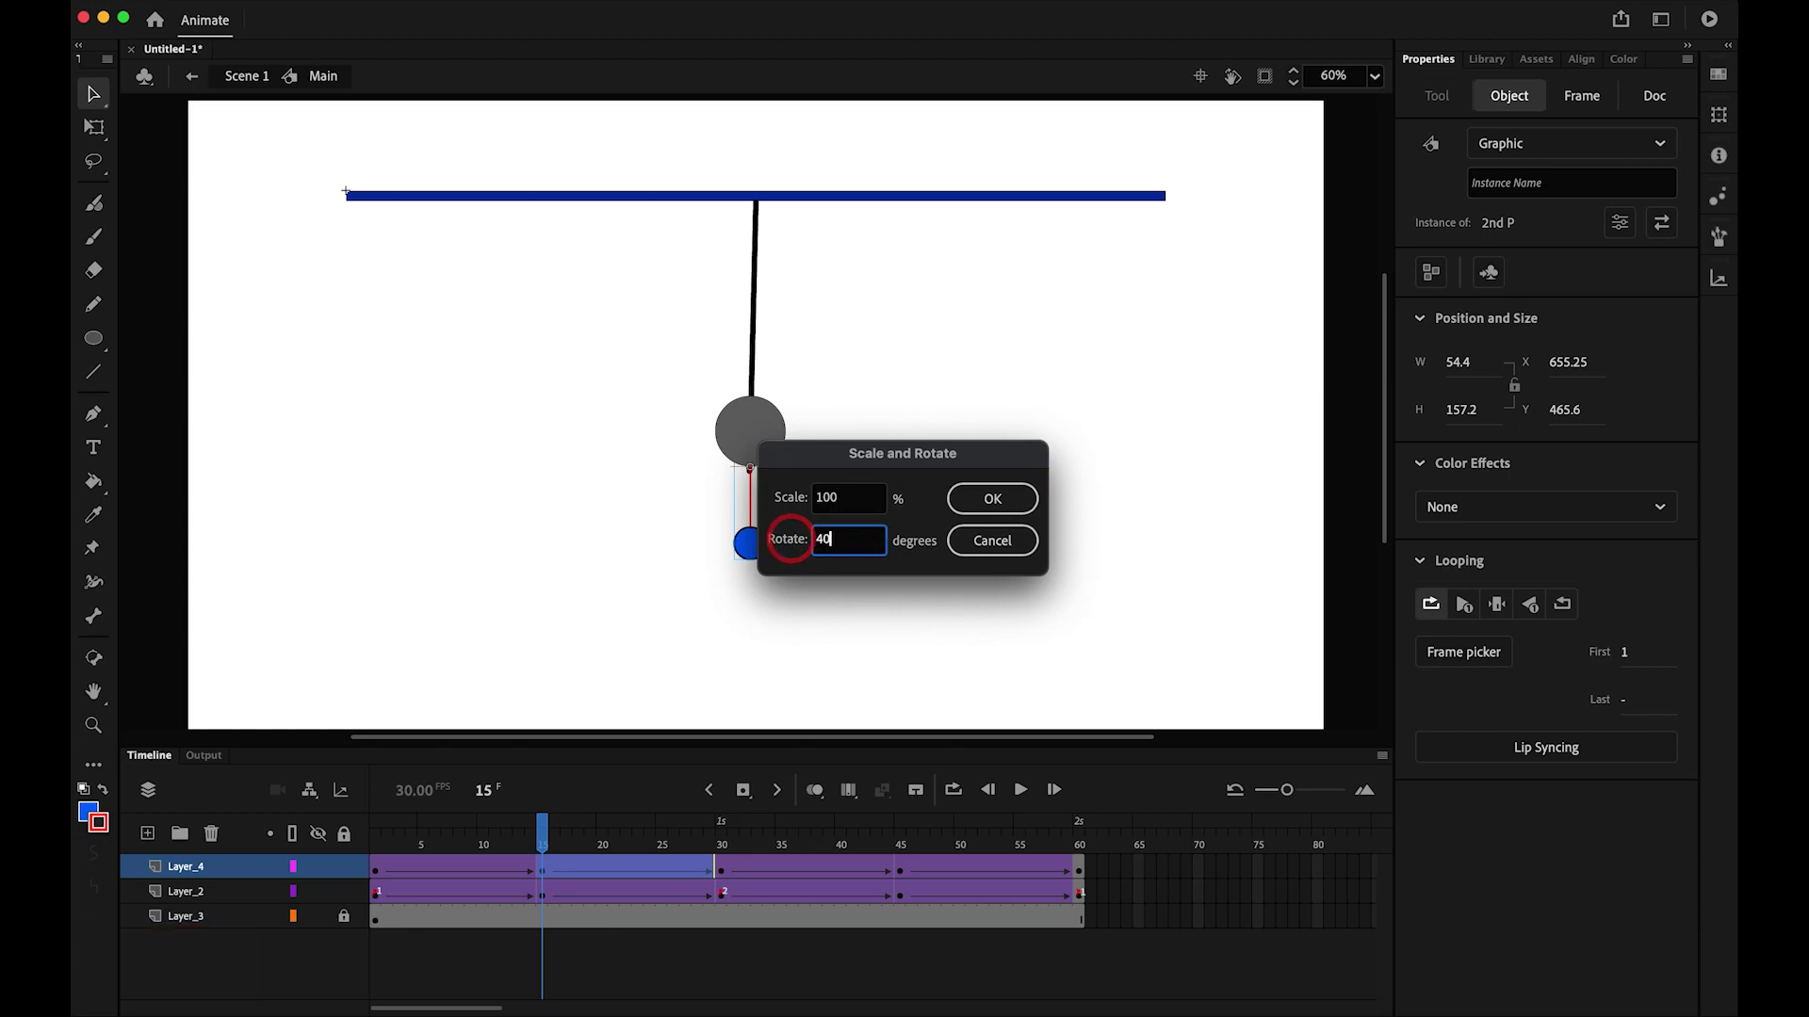
pyautogui.click(1021, 506)
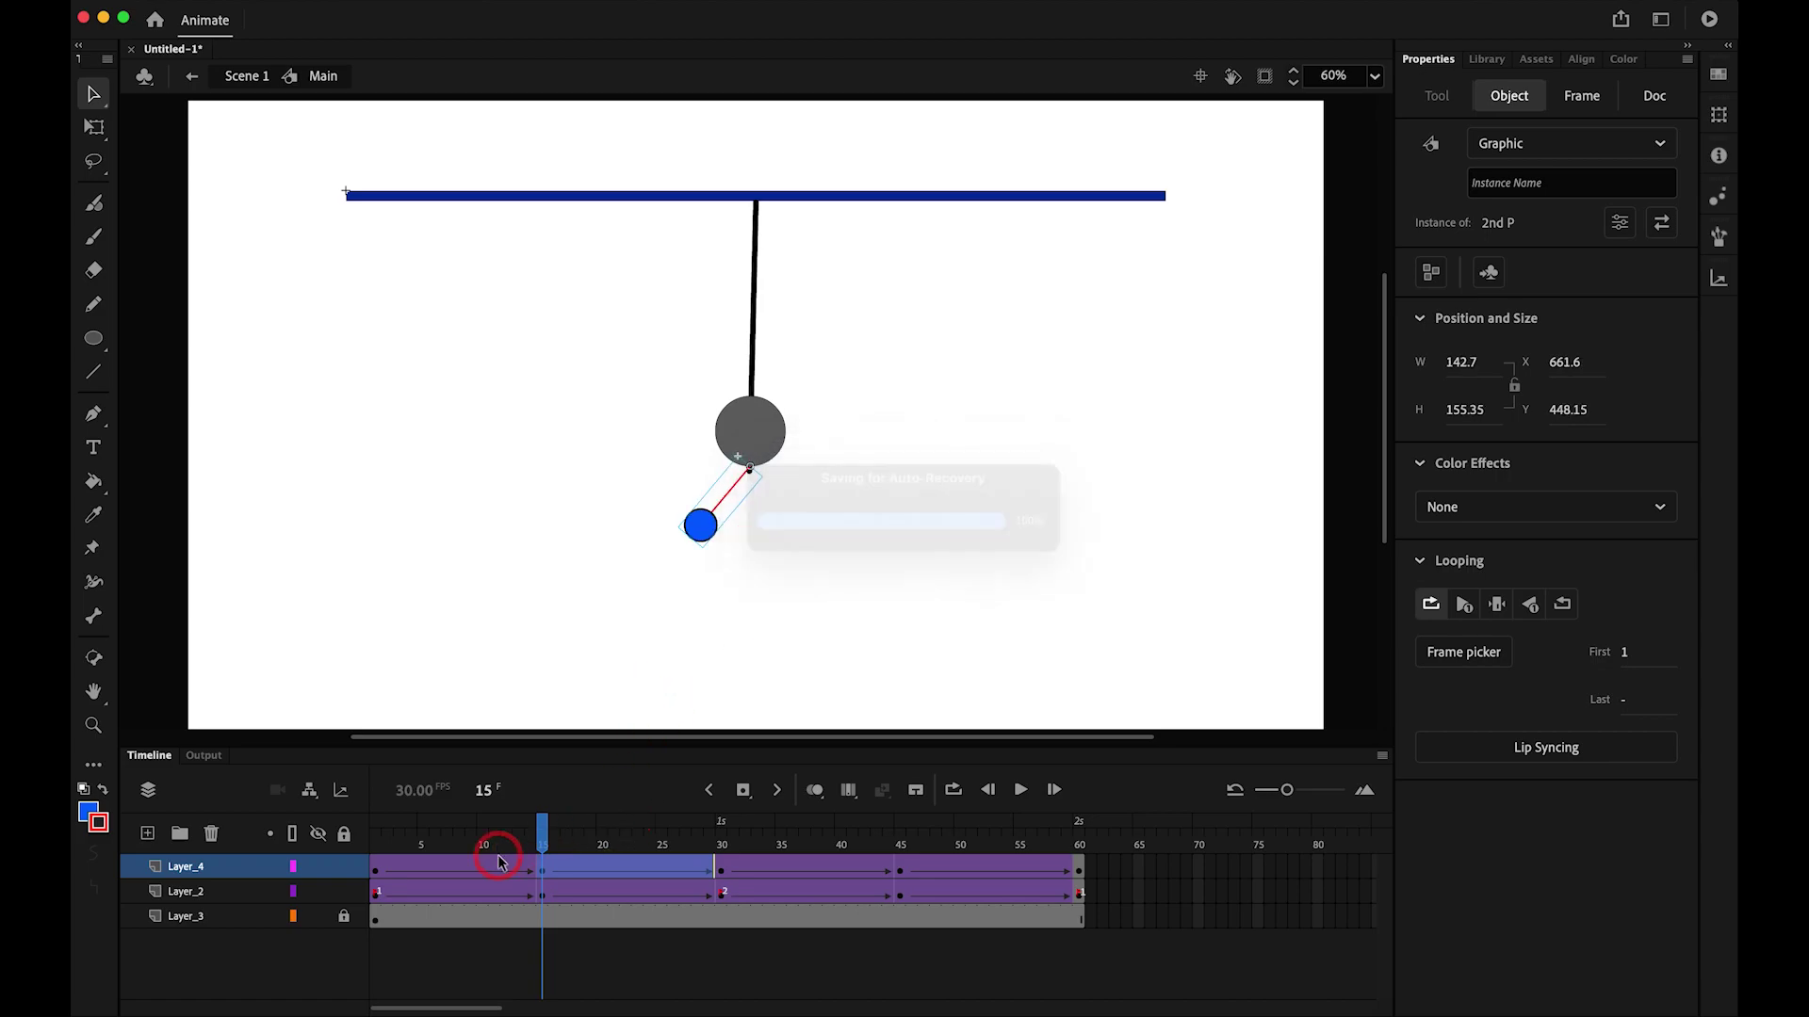
# - Rotate 2nd P by -40 degrees at the frame 45 keyframe with Scale and Rotate
pyautogui.moveTo(511, 848); pyautogui.dragTo(572, 851)
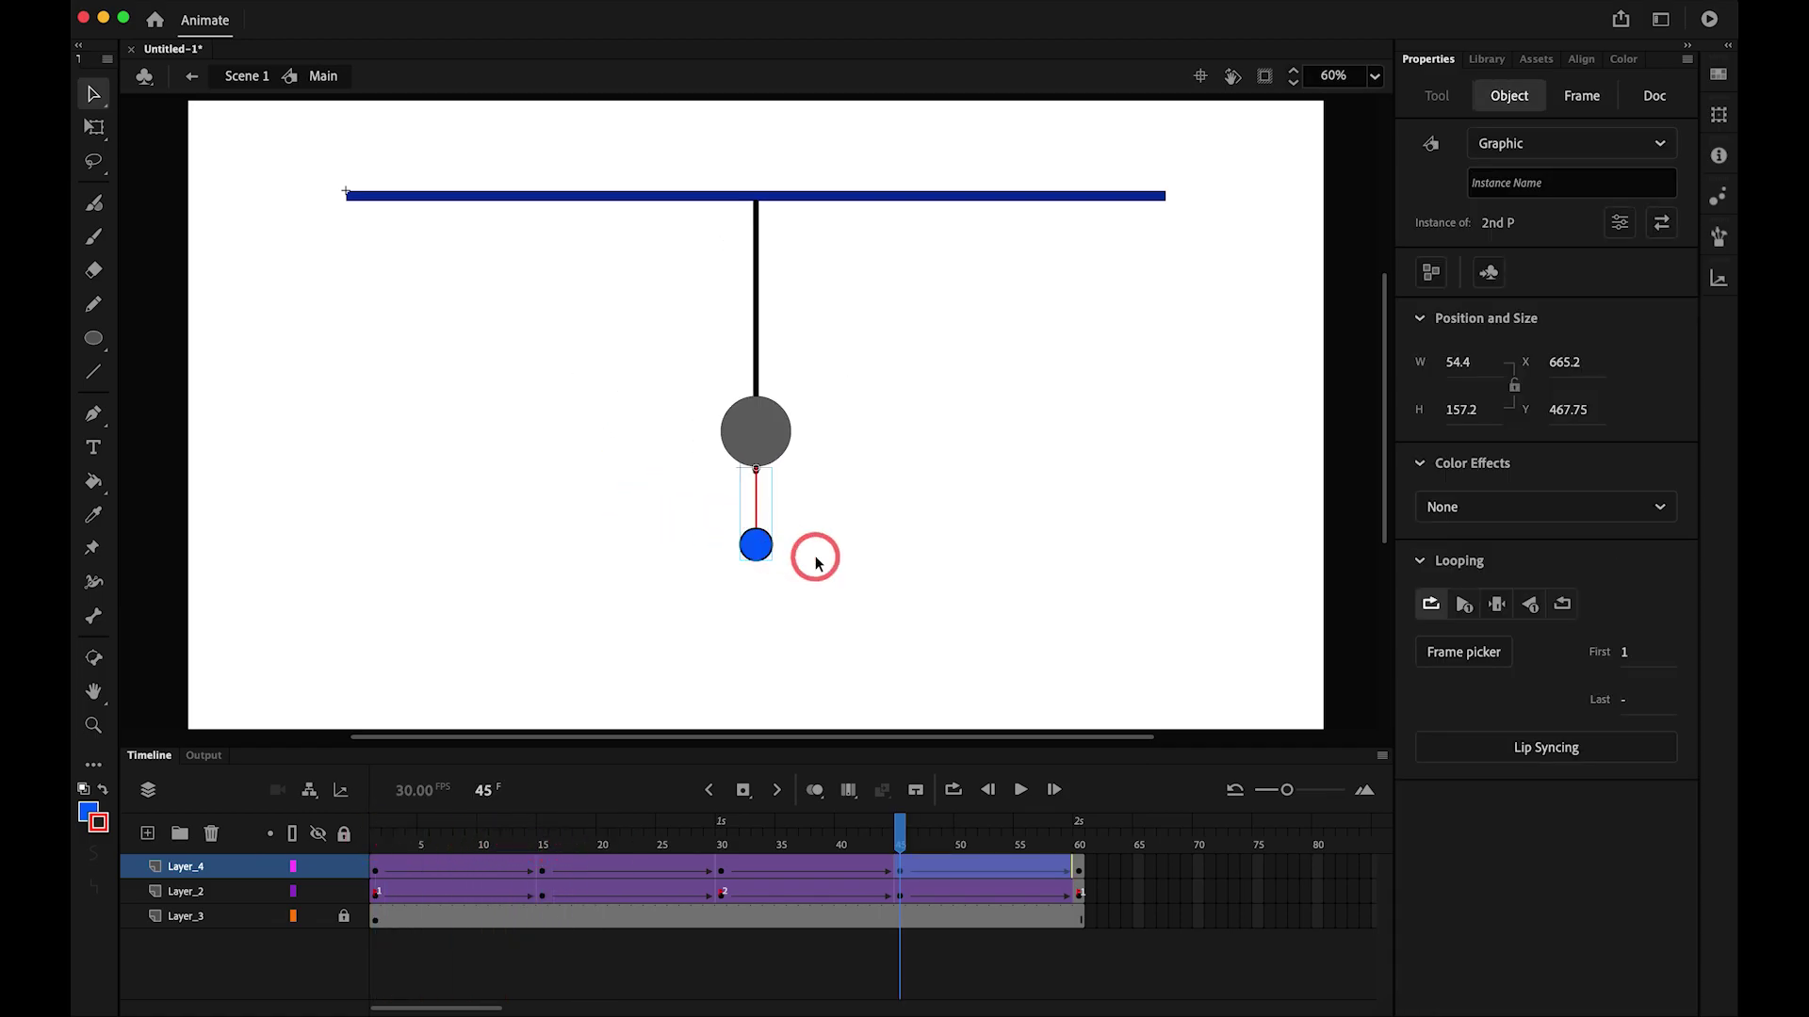
pyautogui.press('alt+super+s')
pyautogui.press('Tab')
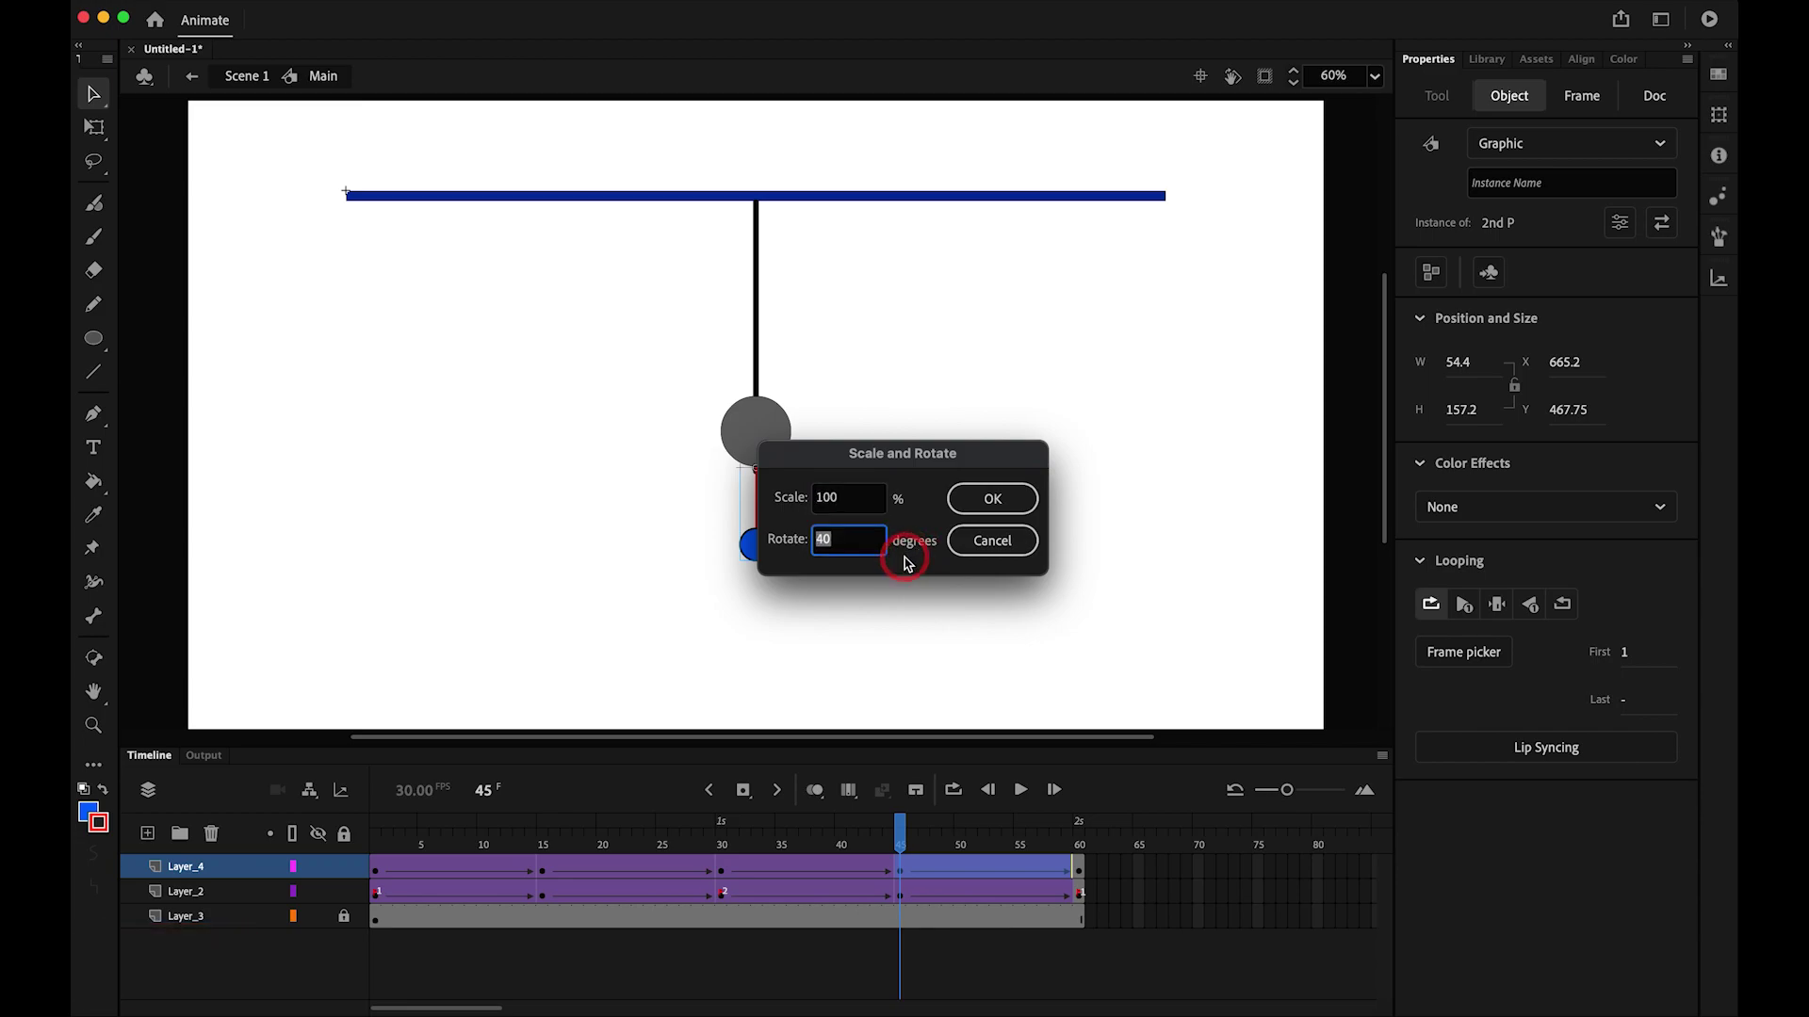
pyautogui.press('alt+super+s')
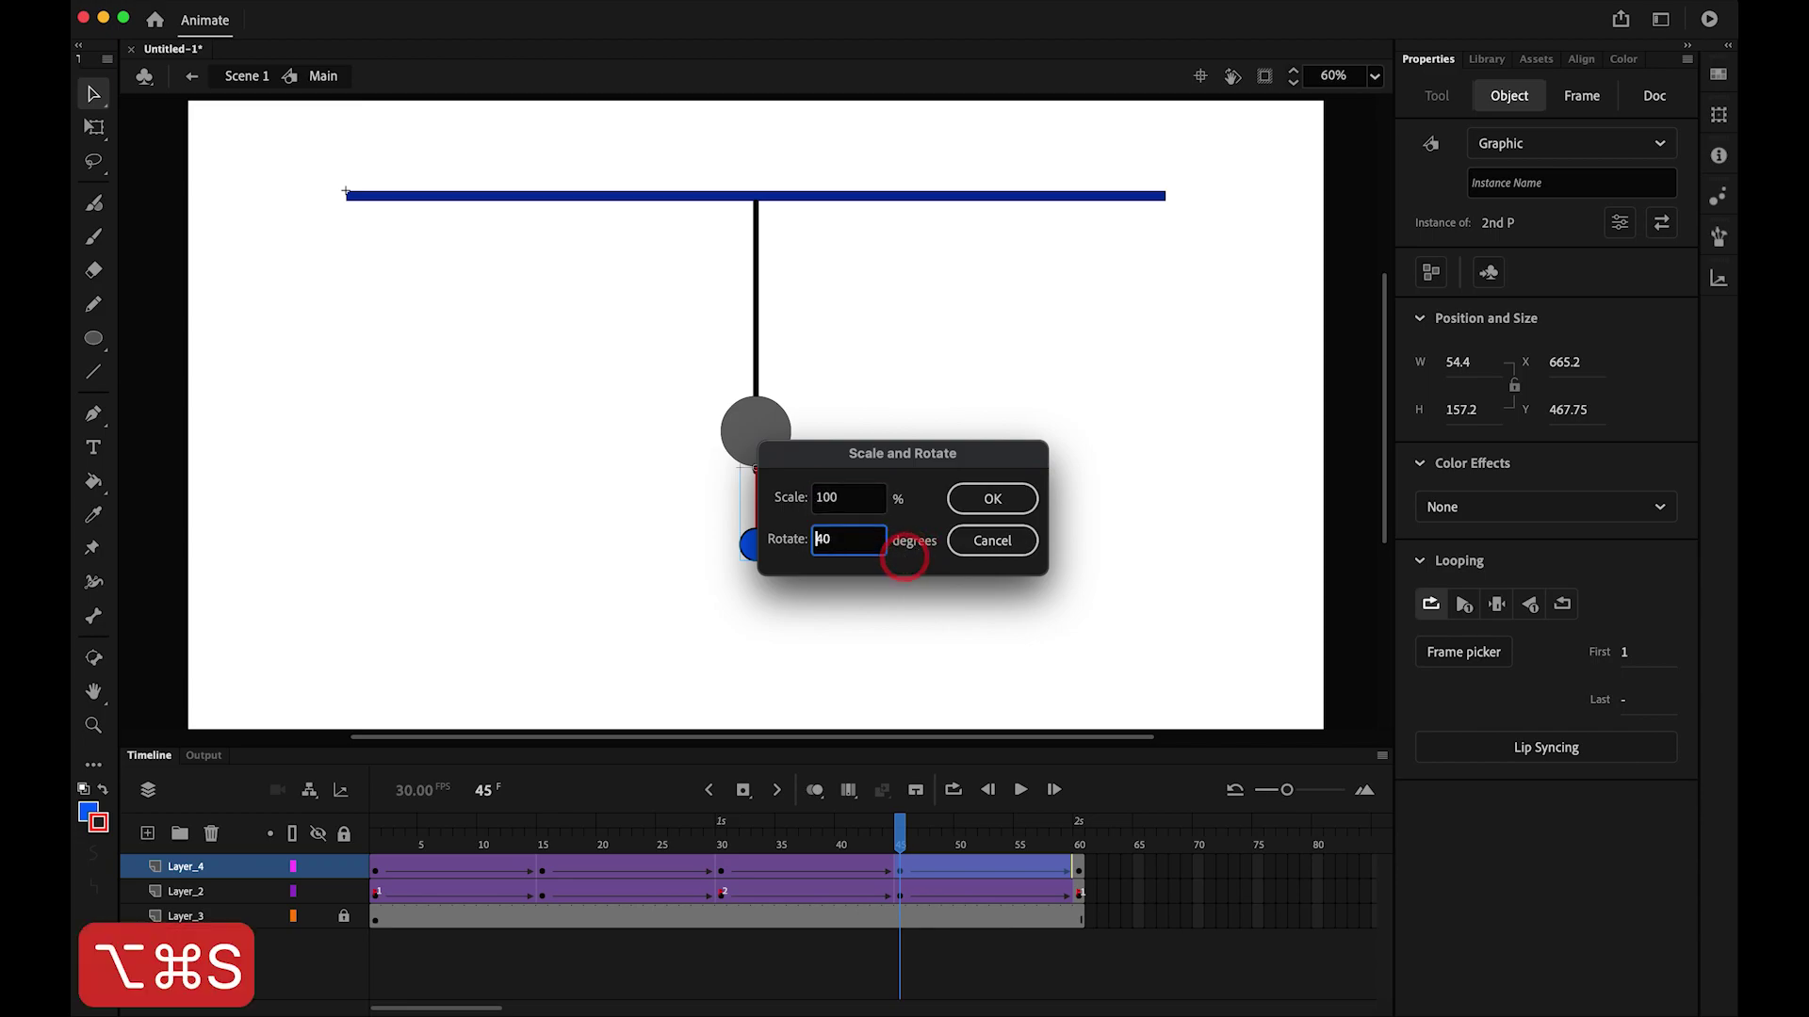
pyautogui.write('-')
pyautogui.press('Return')
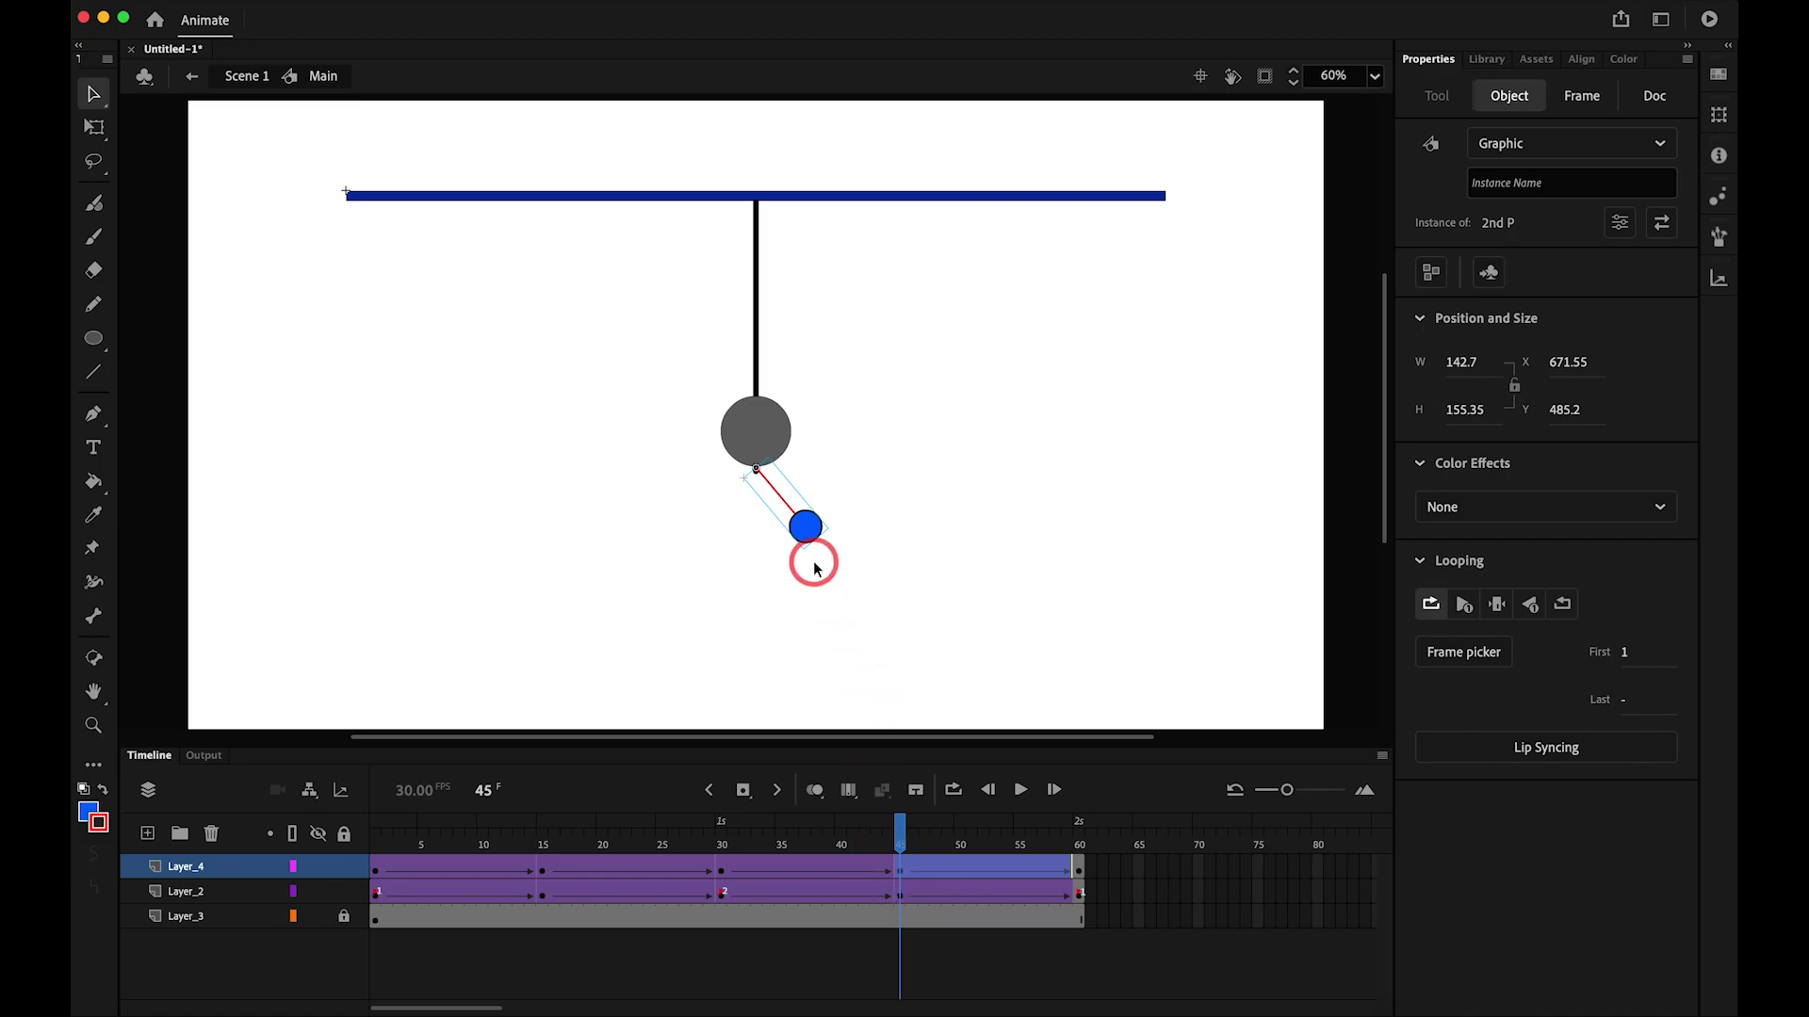
# - Play back the rotated swing and check the ease settings of the tweens on Layer_2 and Layer_4
pyautogui.hscroll(-2, 799, 527)
pyautogui.moveTo(899, 830); pyautogui.dragTo(378, 796)
pyautogui.press('Return')
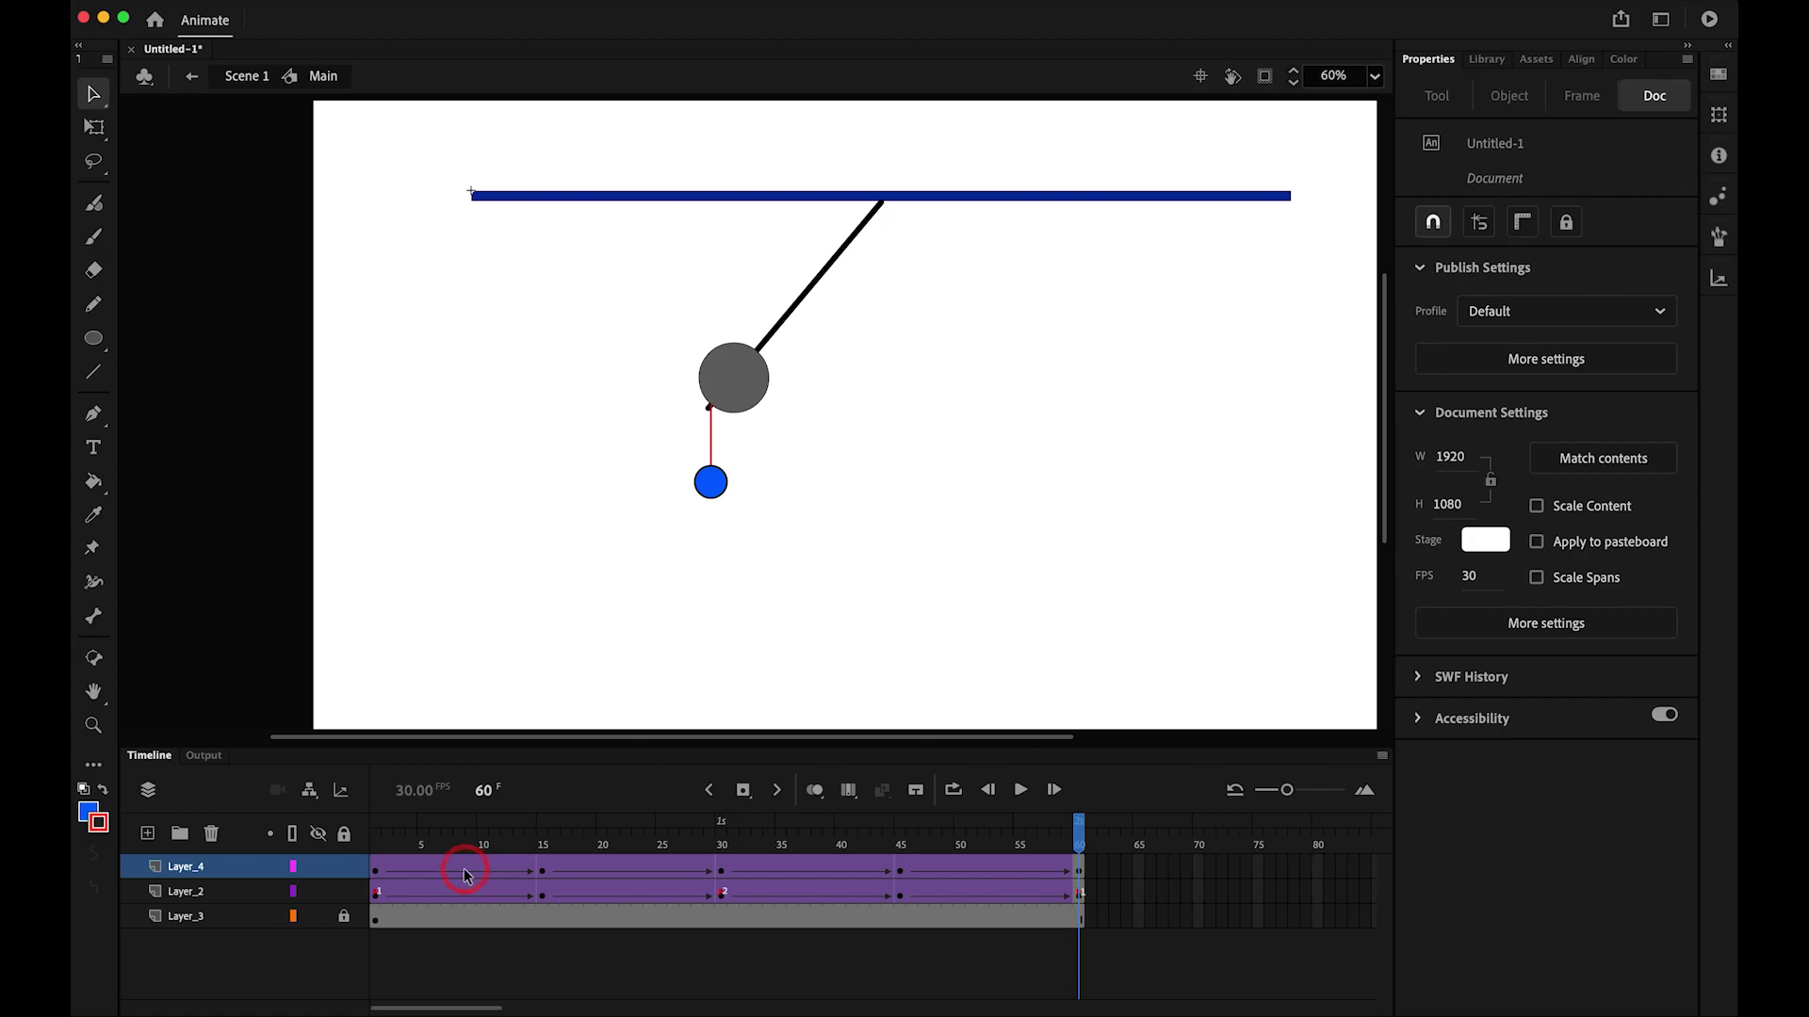
pyautogui.click(436, 893)
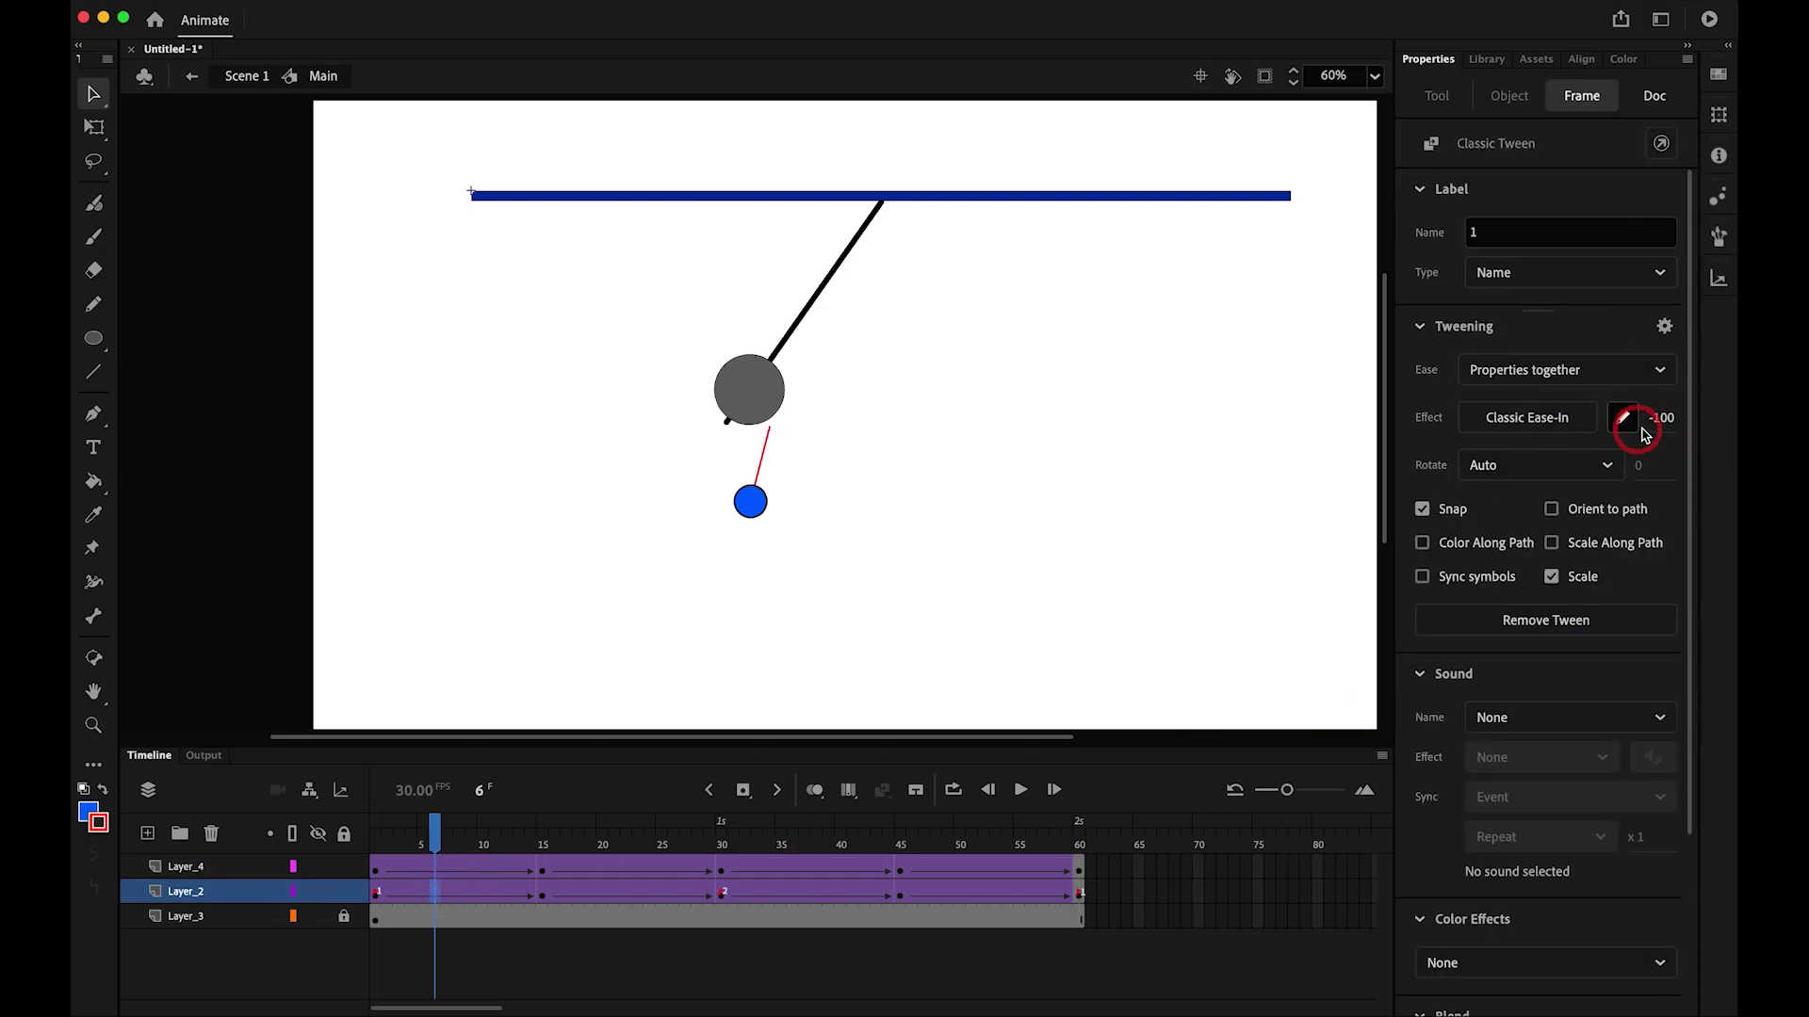
pyautogui.click(846, 868)
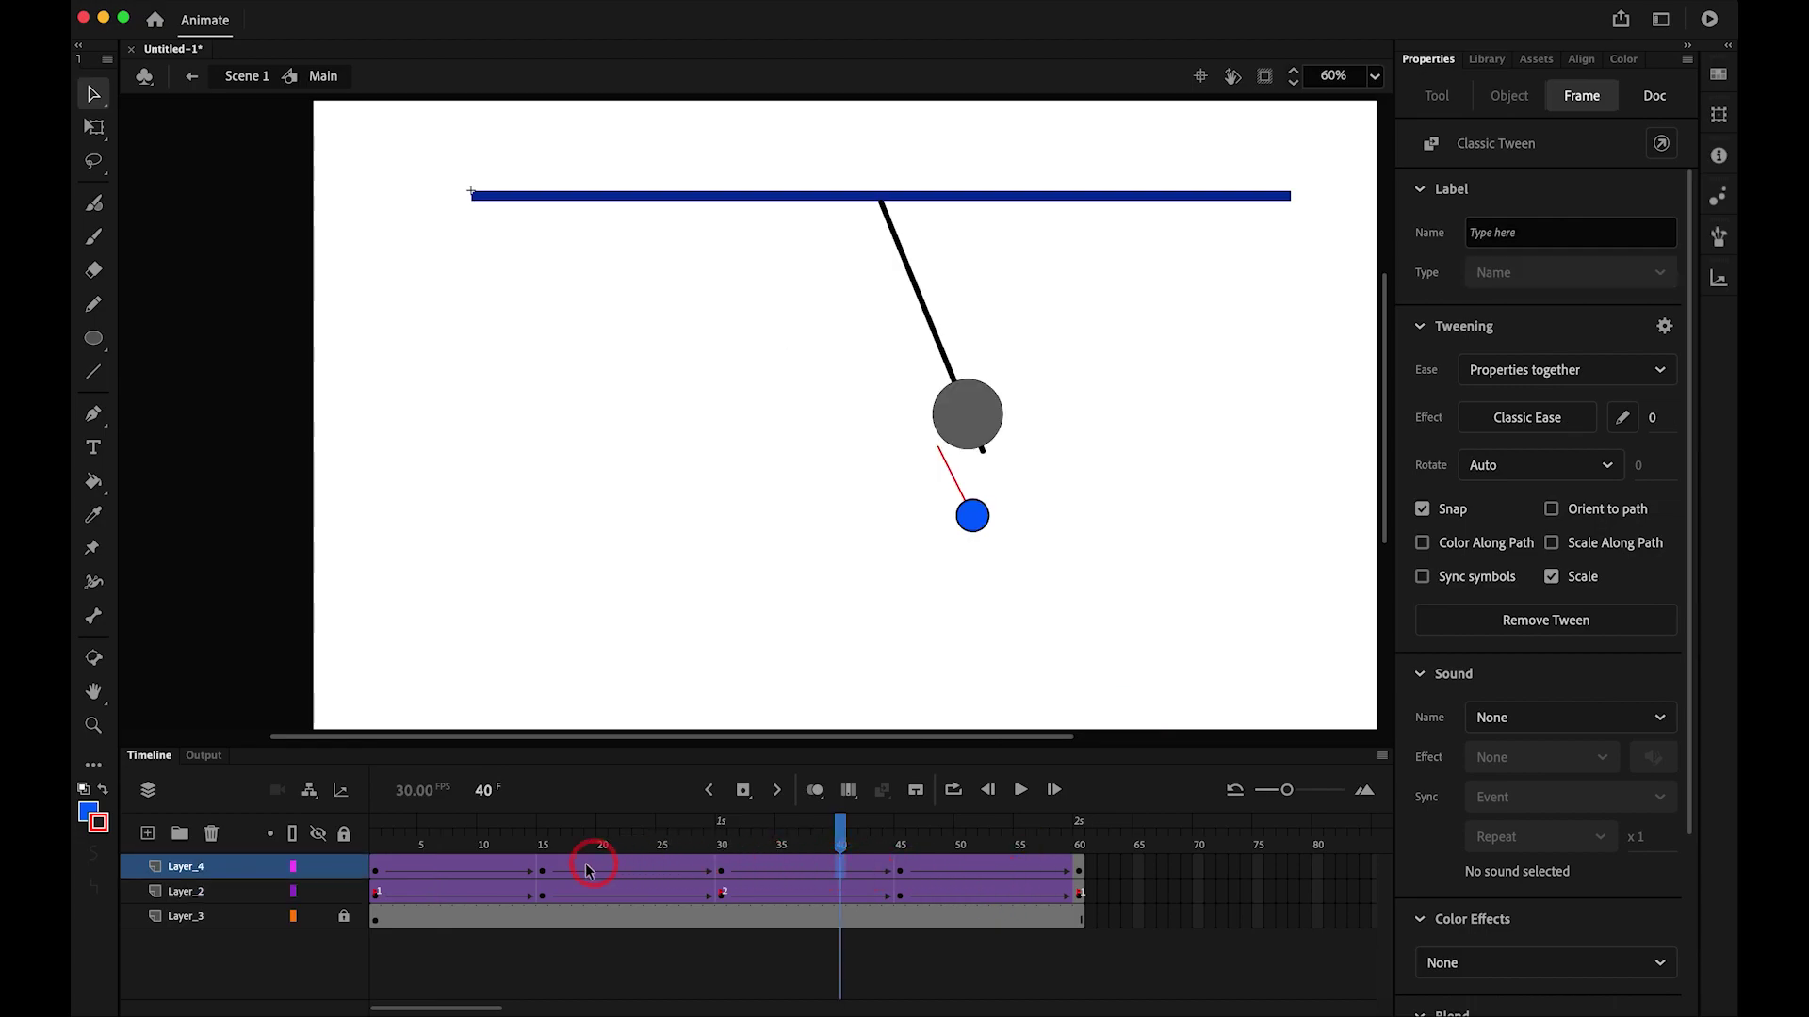
# - Insert a keyframe at frame 7 of Layer_4 and move 2nd P to the rod's tip, at X about 423, Y about 387
pyautogui.click(465, 850)
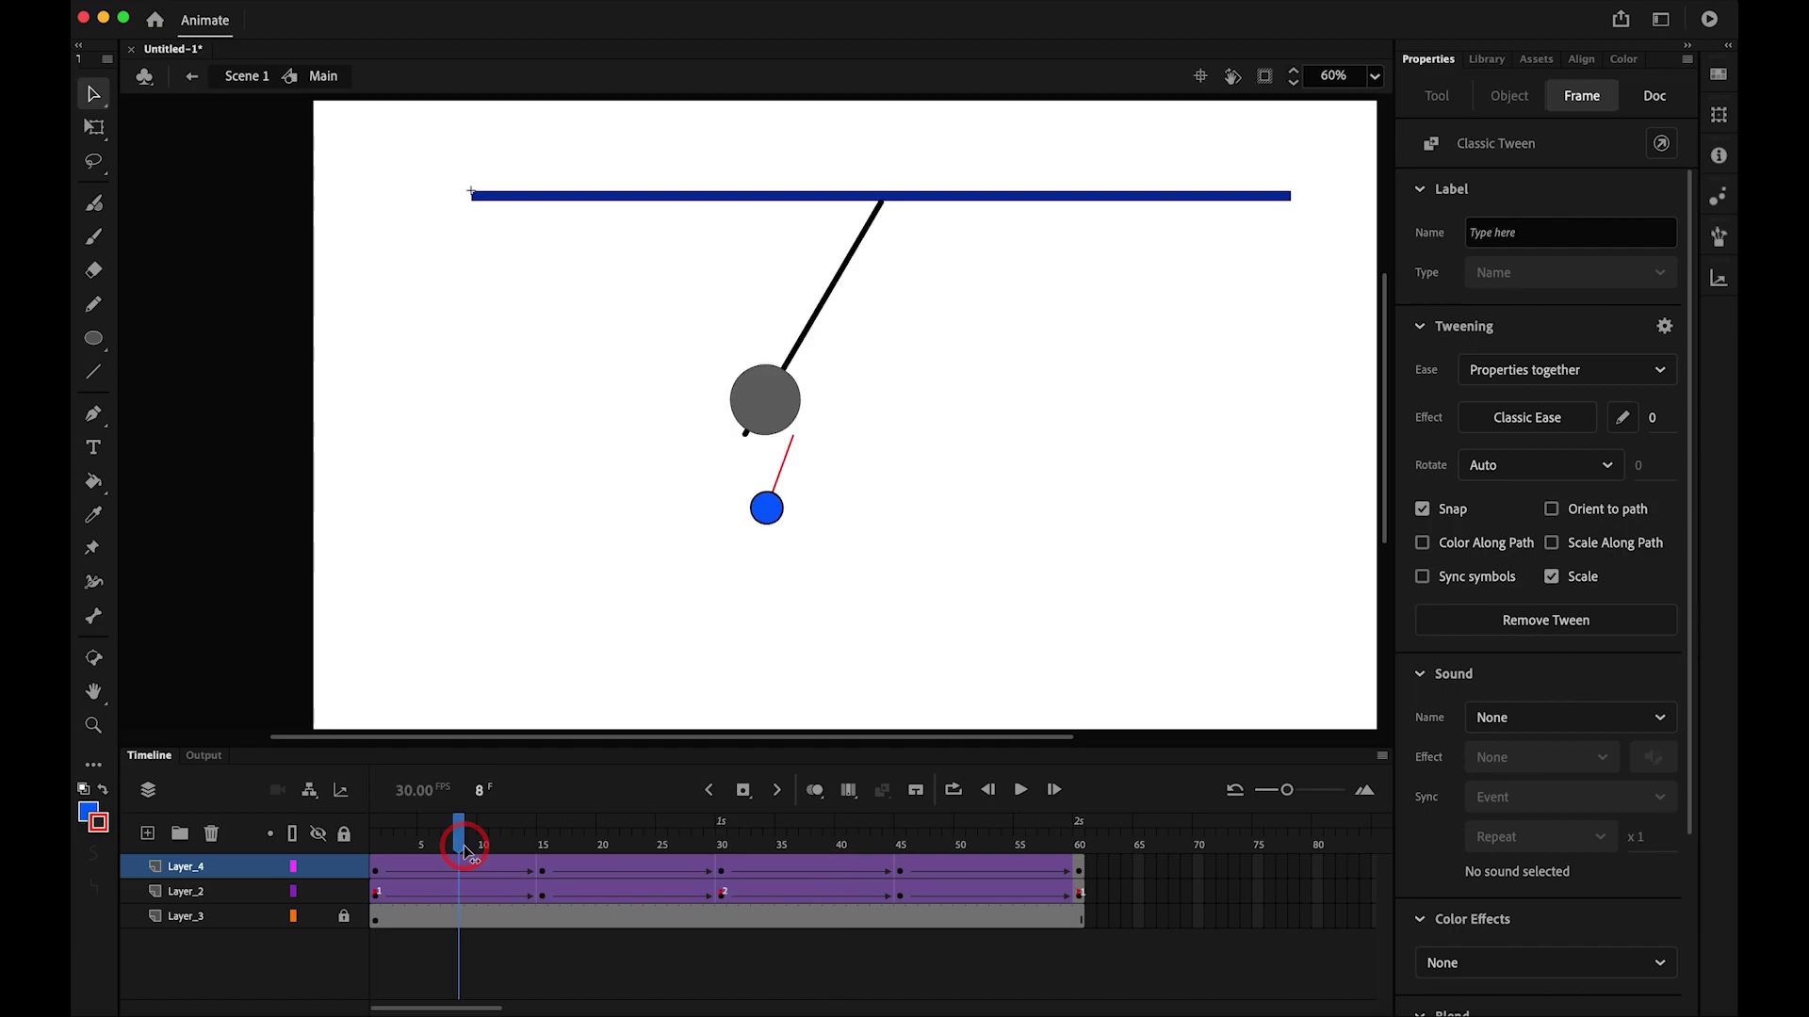
pyautogui.moveTo(461, 852); pyautogui.dragTo(448, 851)
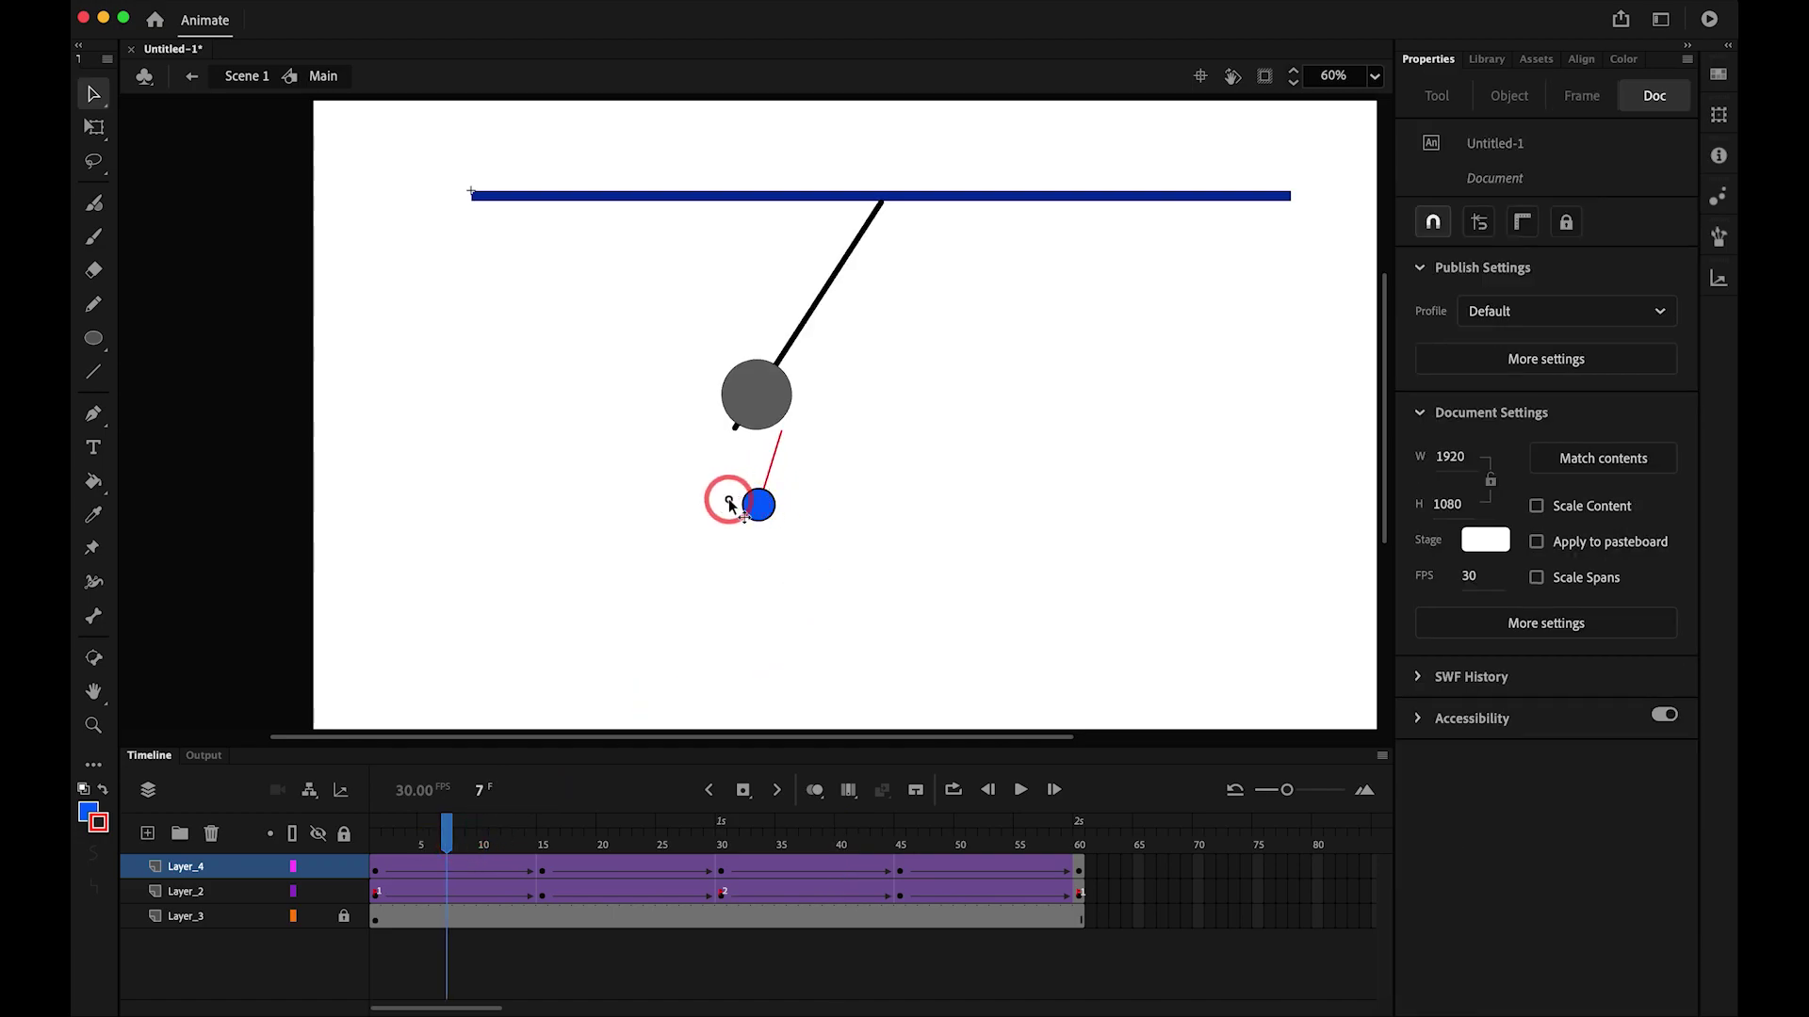
pyautogui.click(451, 867)
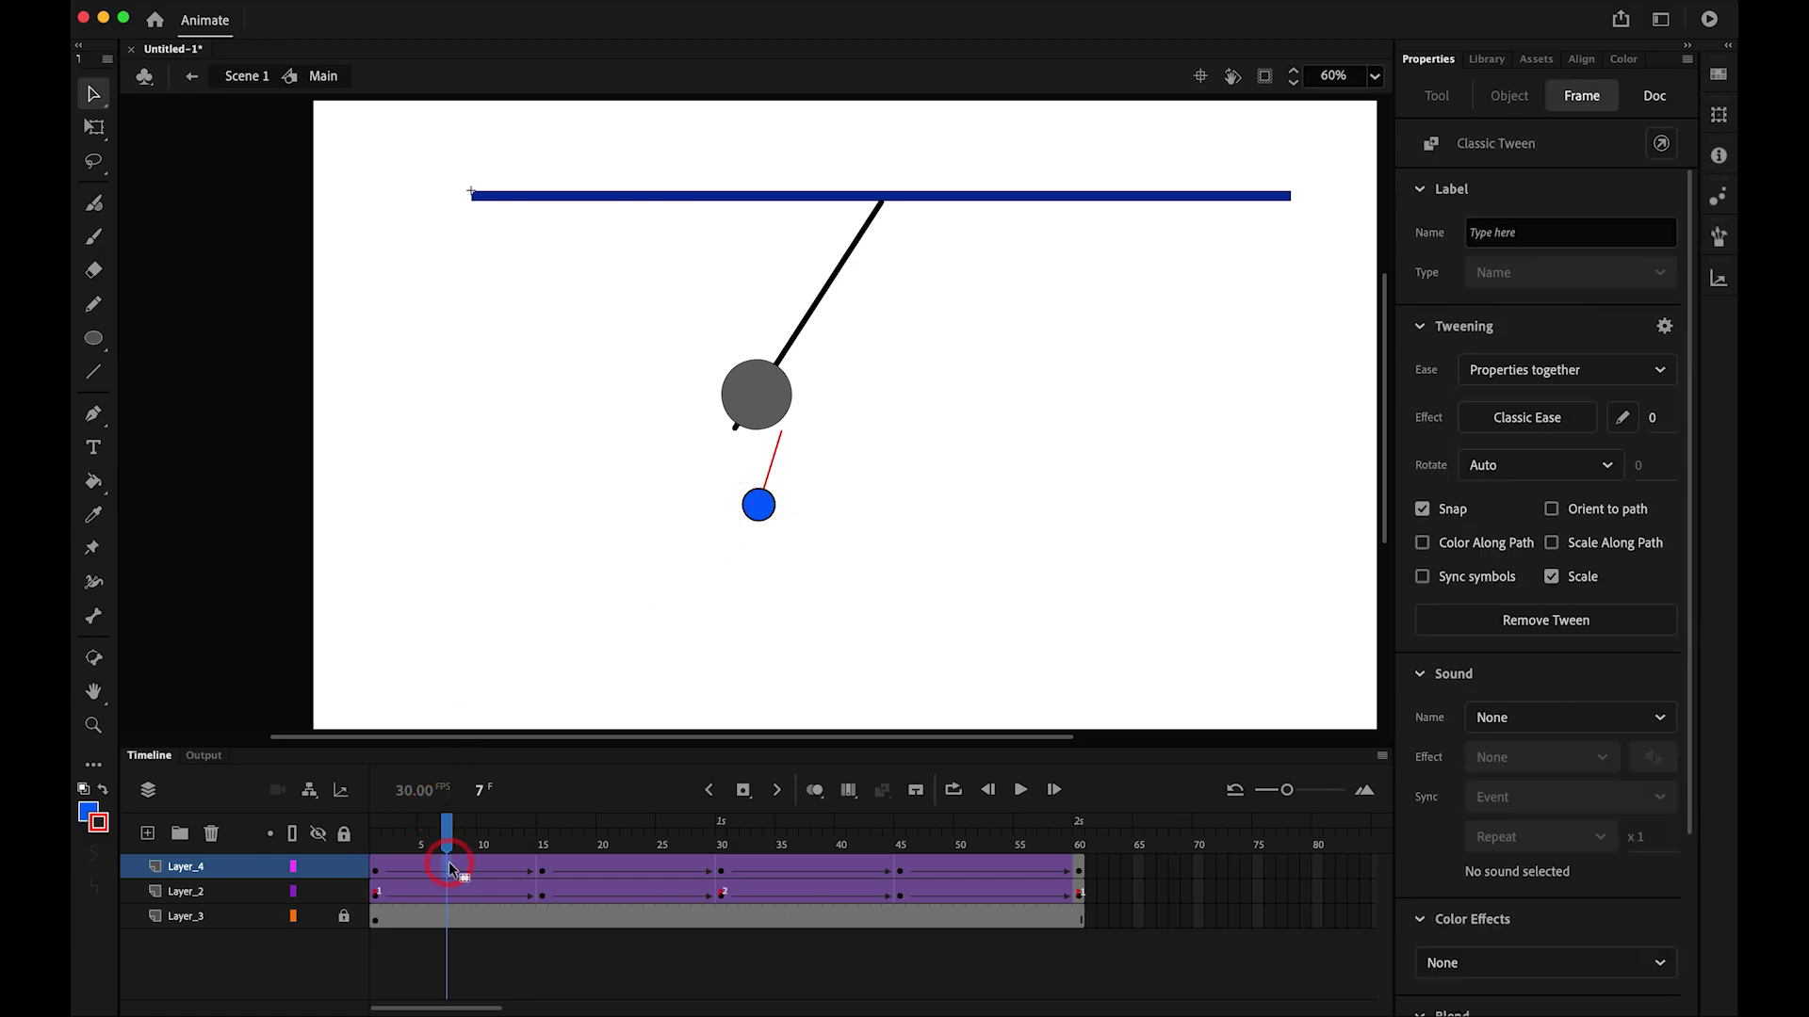
pyautogui.click(758, 508)
pyautogui.moveTo(759, 511); pyautogui.dragTo(712, 492)
pyautogui.press('z')
pyautogui.moveTo(705, 382); pyautogui.dragTo(767, 464)
pyautogui.press('v')
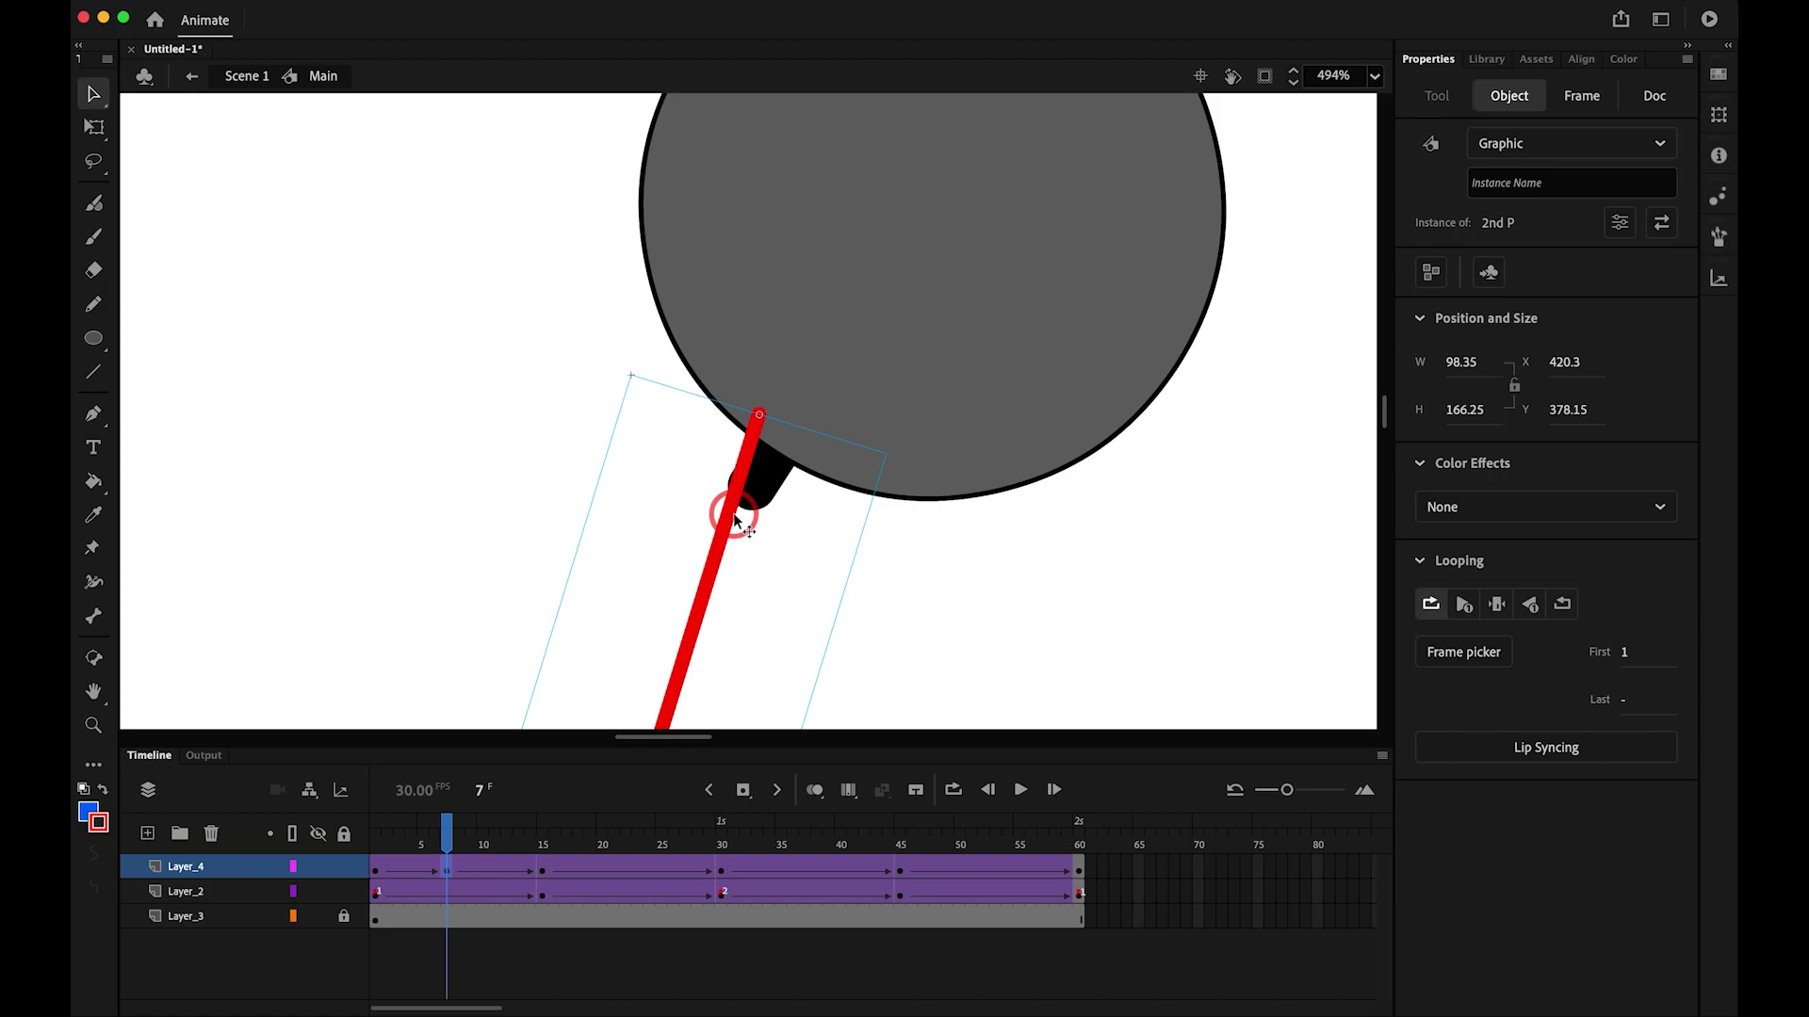
pyautogui.moveTo(727, 515); pyautogui.dragTo(740, 557)
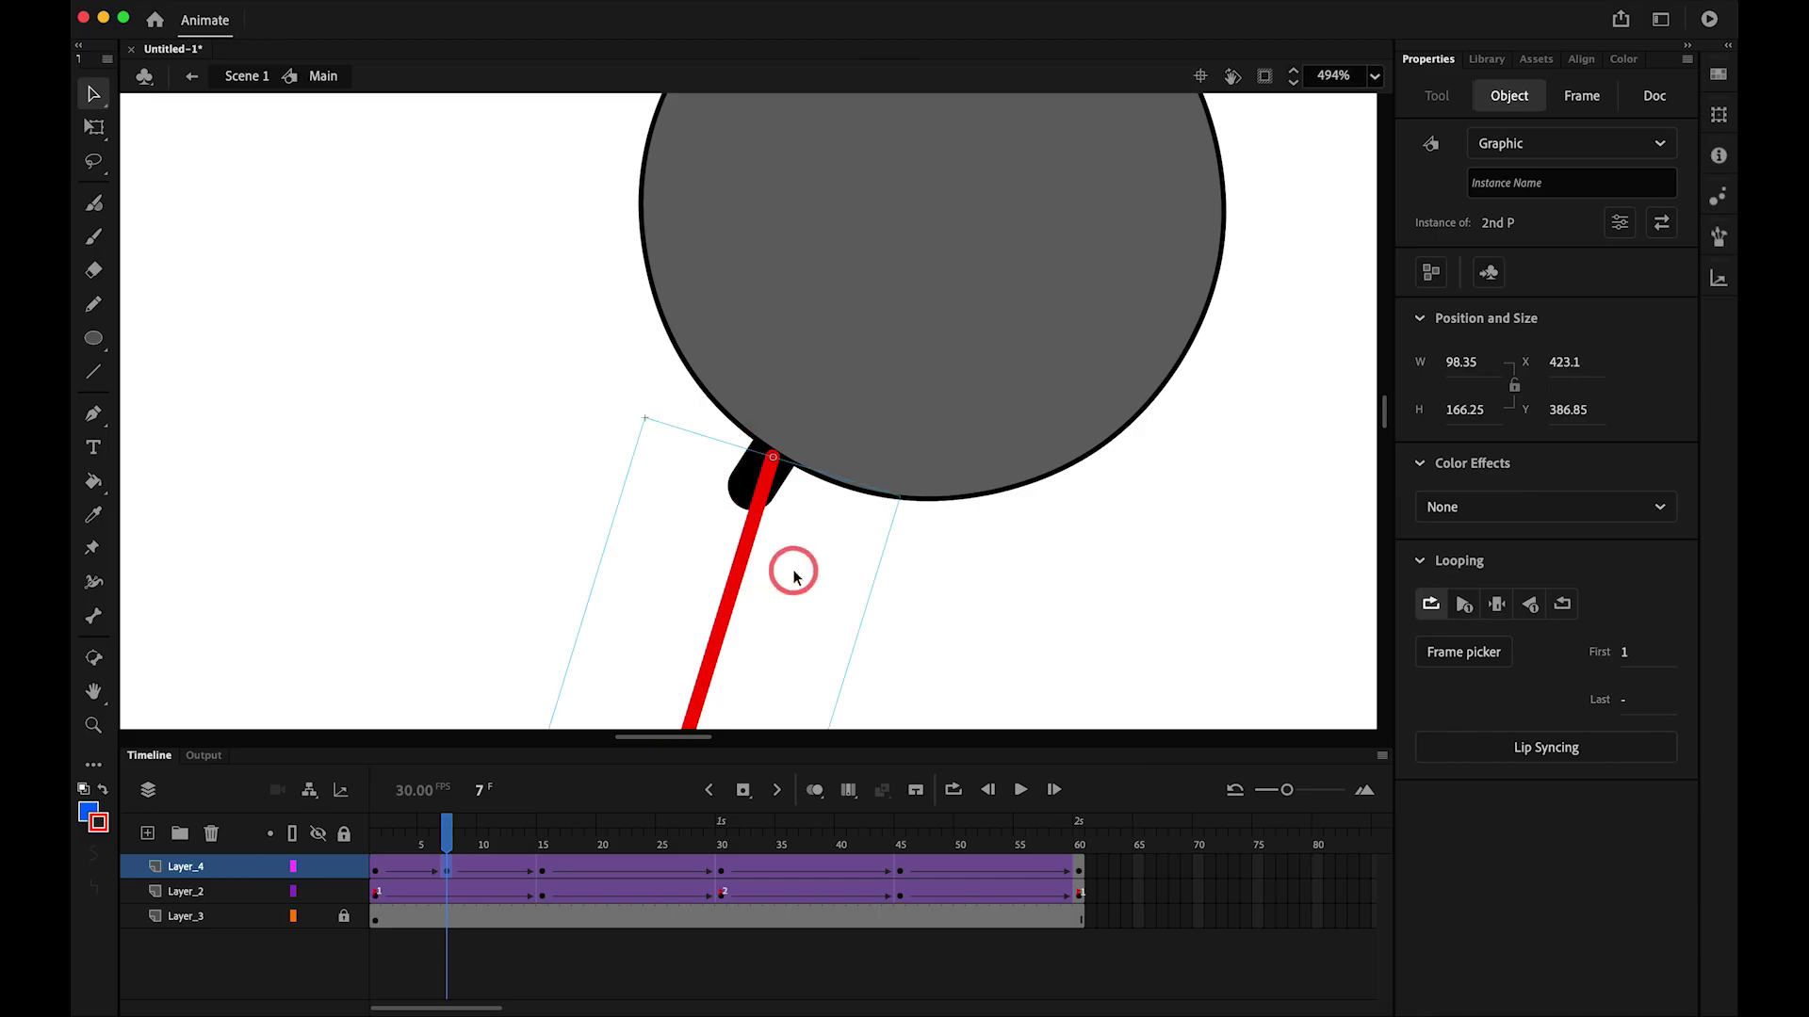
# - Insert a keyframe at frame 23 of Layer_4 and move the upper end of 2nd P onto the rod's tip
pyautogui.click(643, 865)
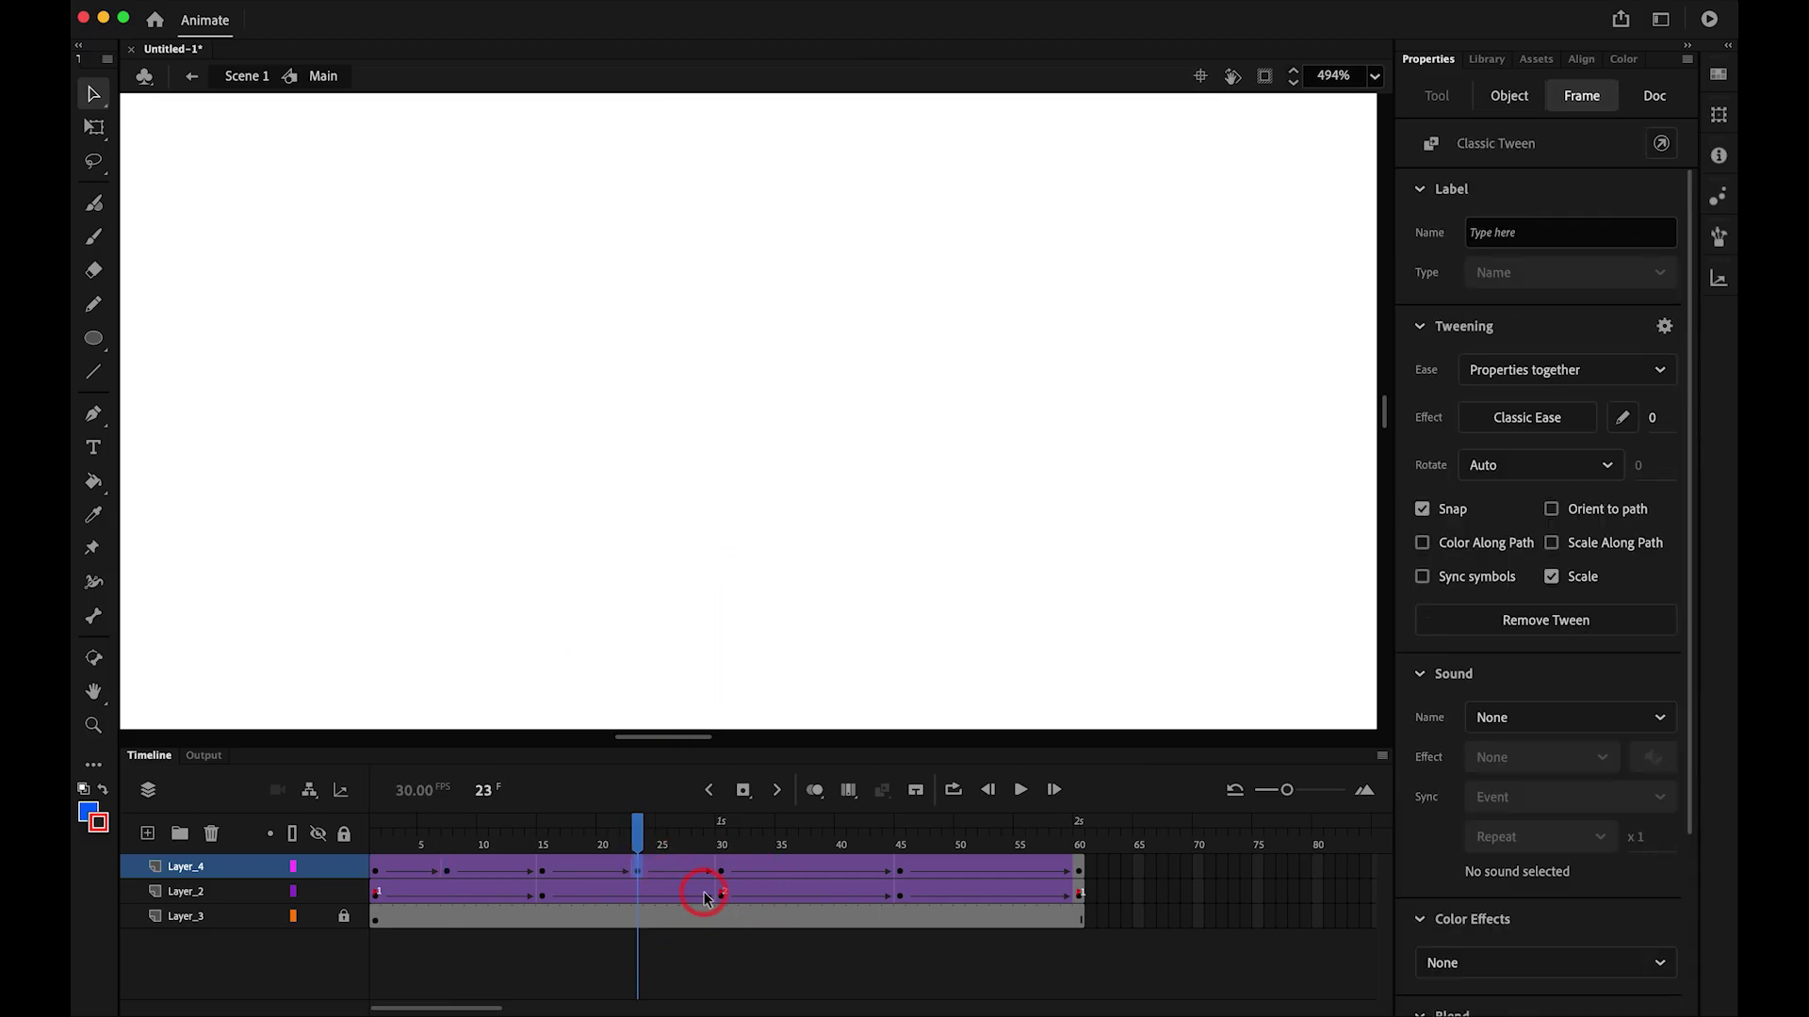
pyautogui.press('super+2')
pyautogui.press('z')
pyautogui.moveTo(778, 415); pyautogui.dragTo(829, 434)
pyautogui.press('v')
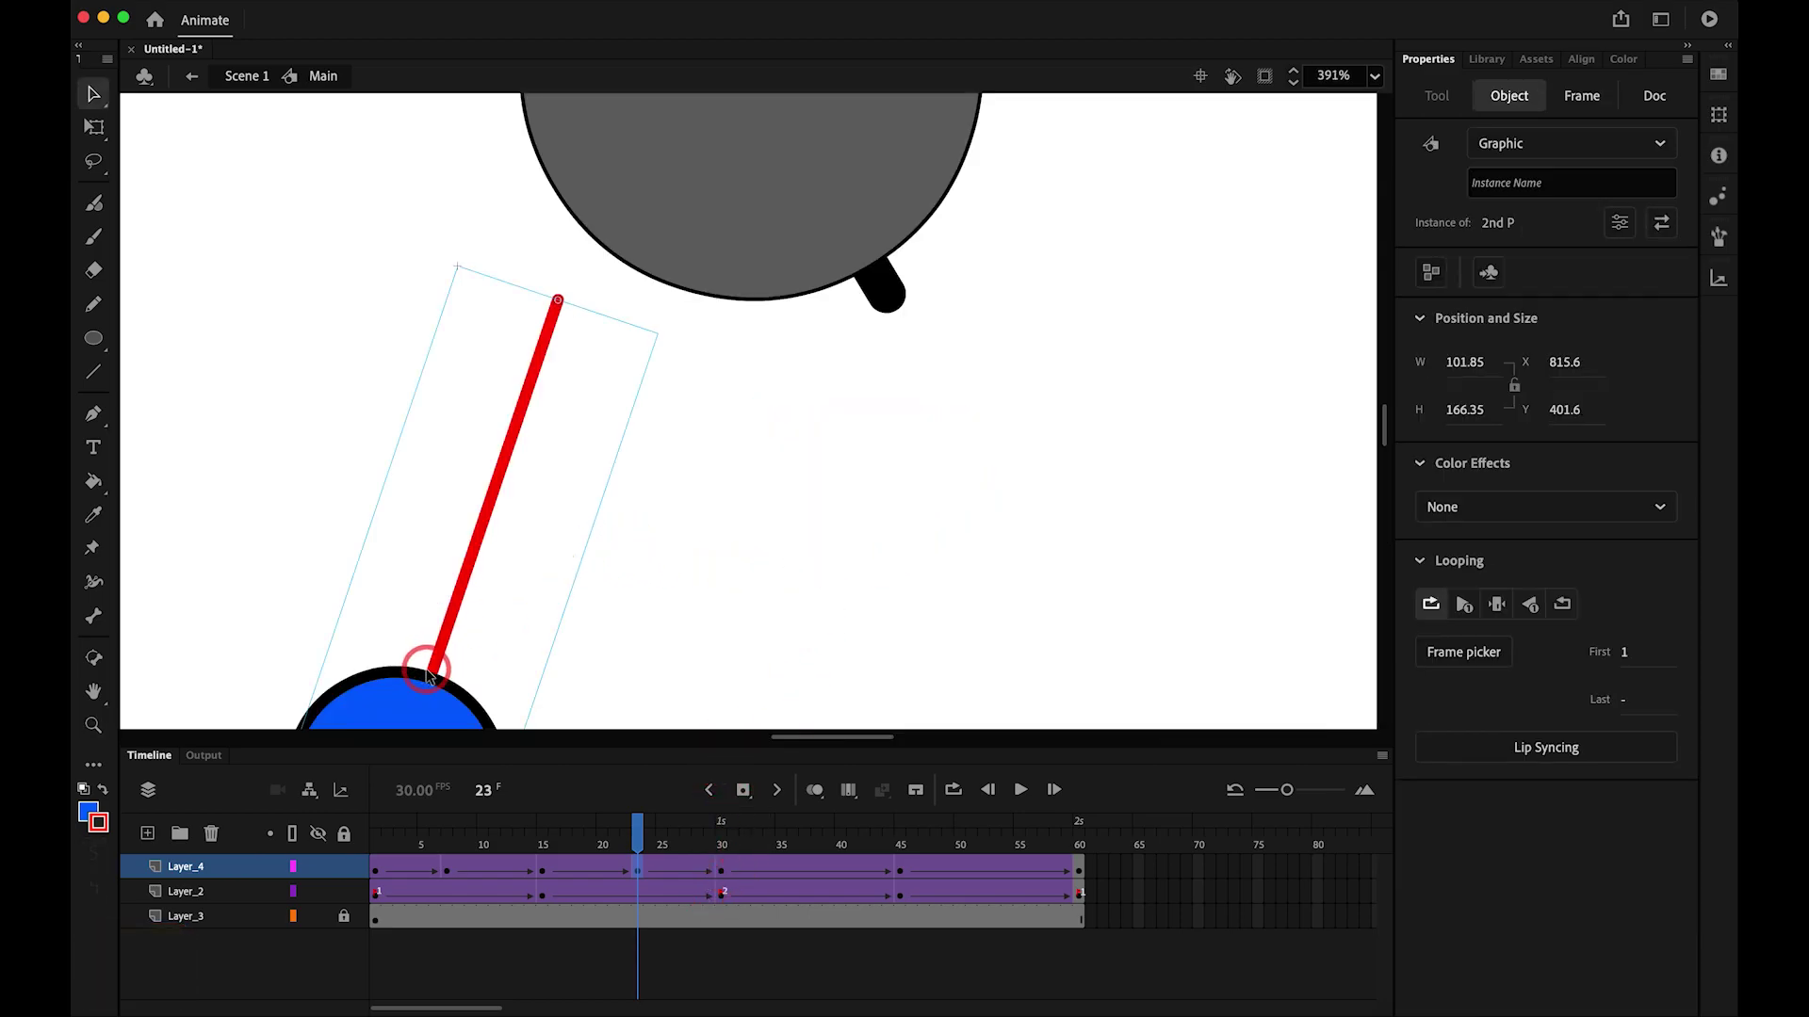
pyautogui.moveTo(423, 692); pyautogui.dragTo(744, 667)
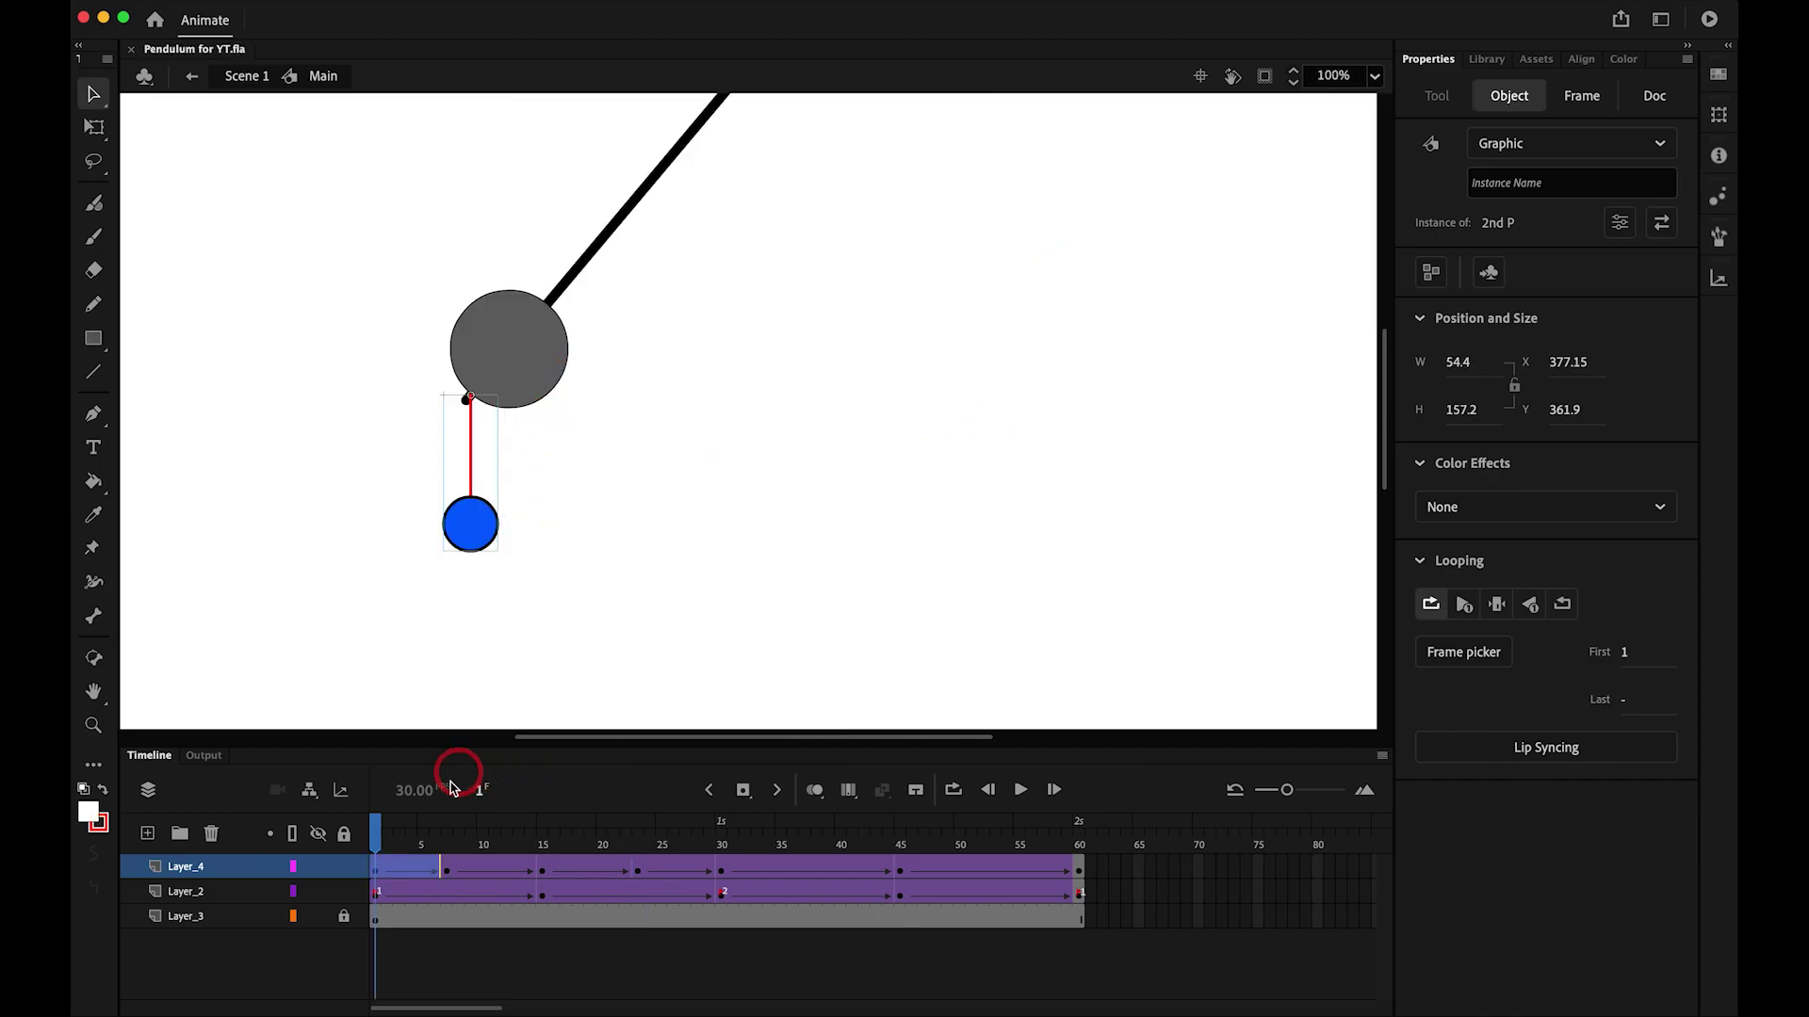
# - Play the animation repeatedly from frame 1 to check how 2nd P follows the rod's tip between keyframes
pyautogui.moveTo(402, 836); pyautogui.dragTo(302, 827)
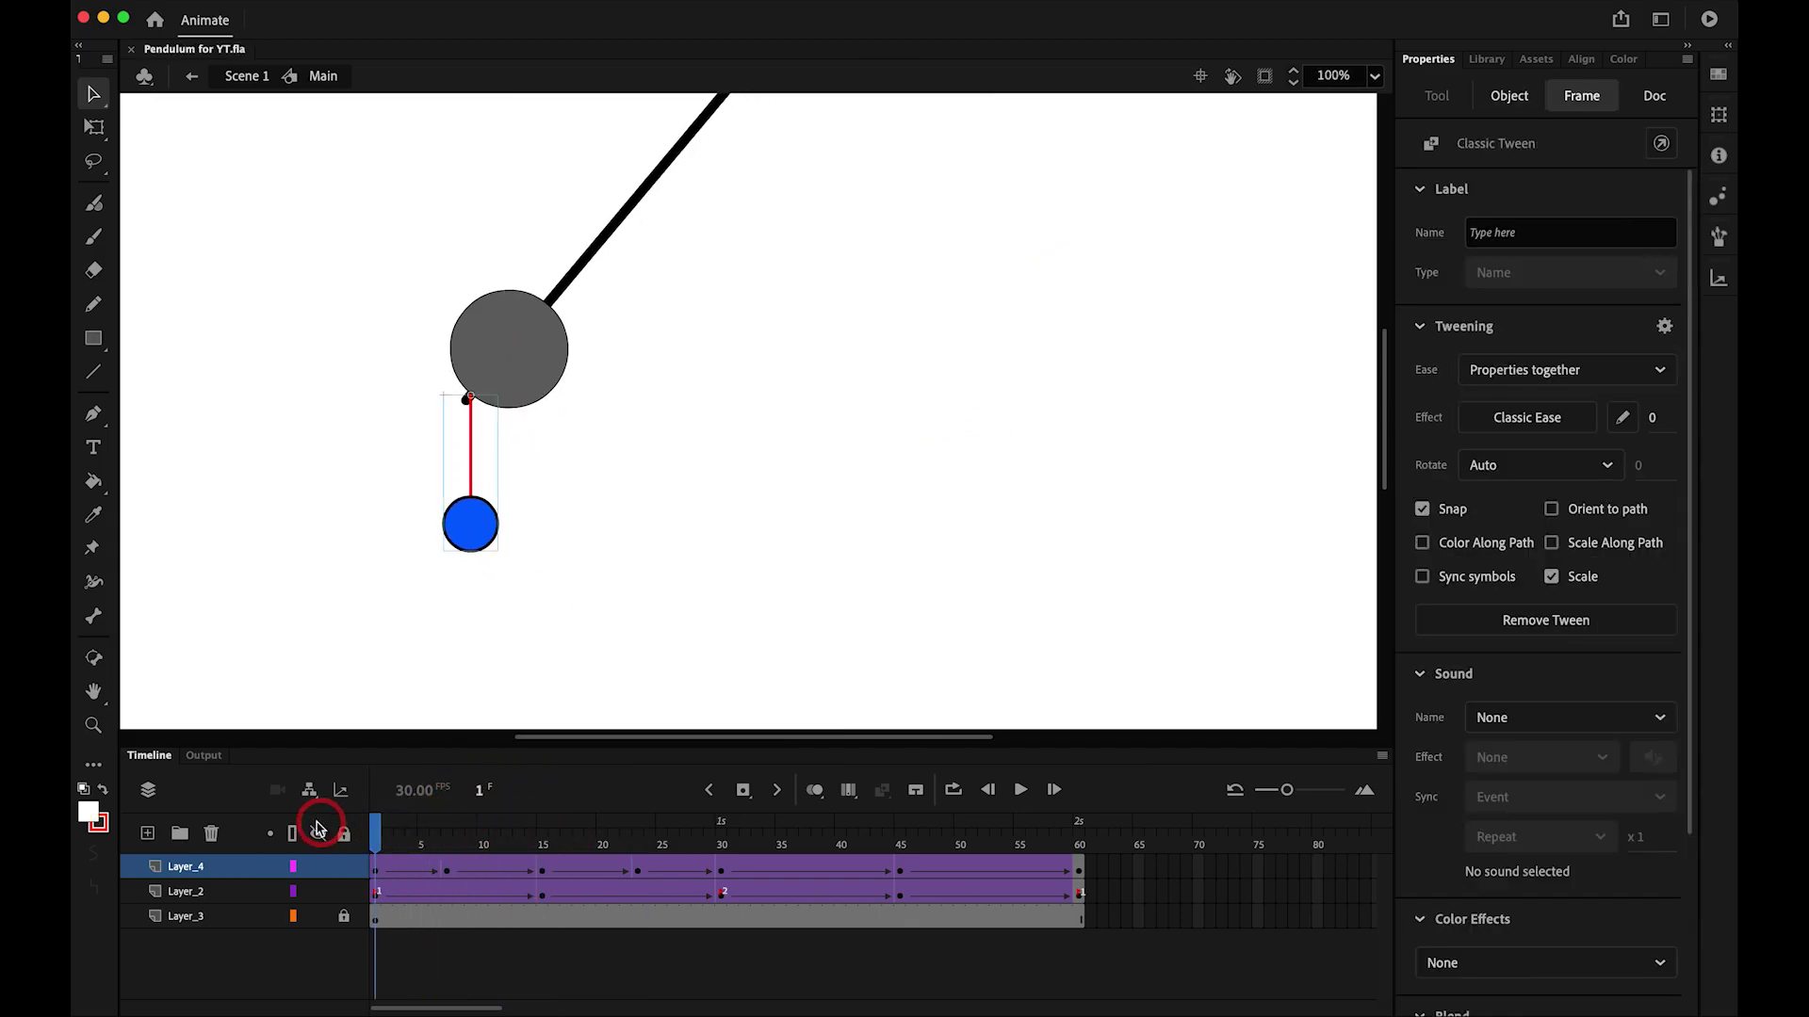
pyautogui.press('Return')
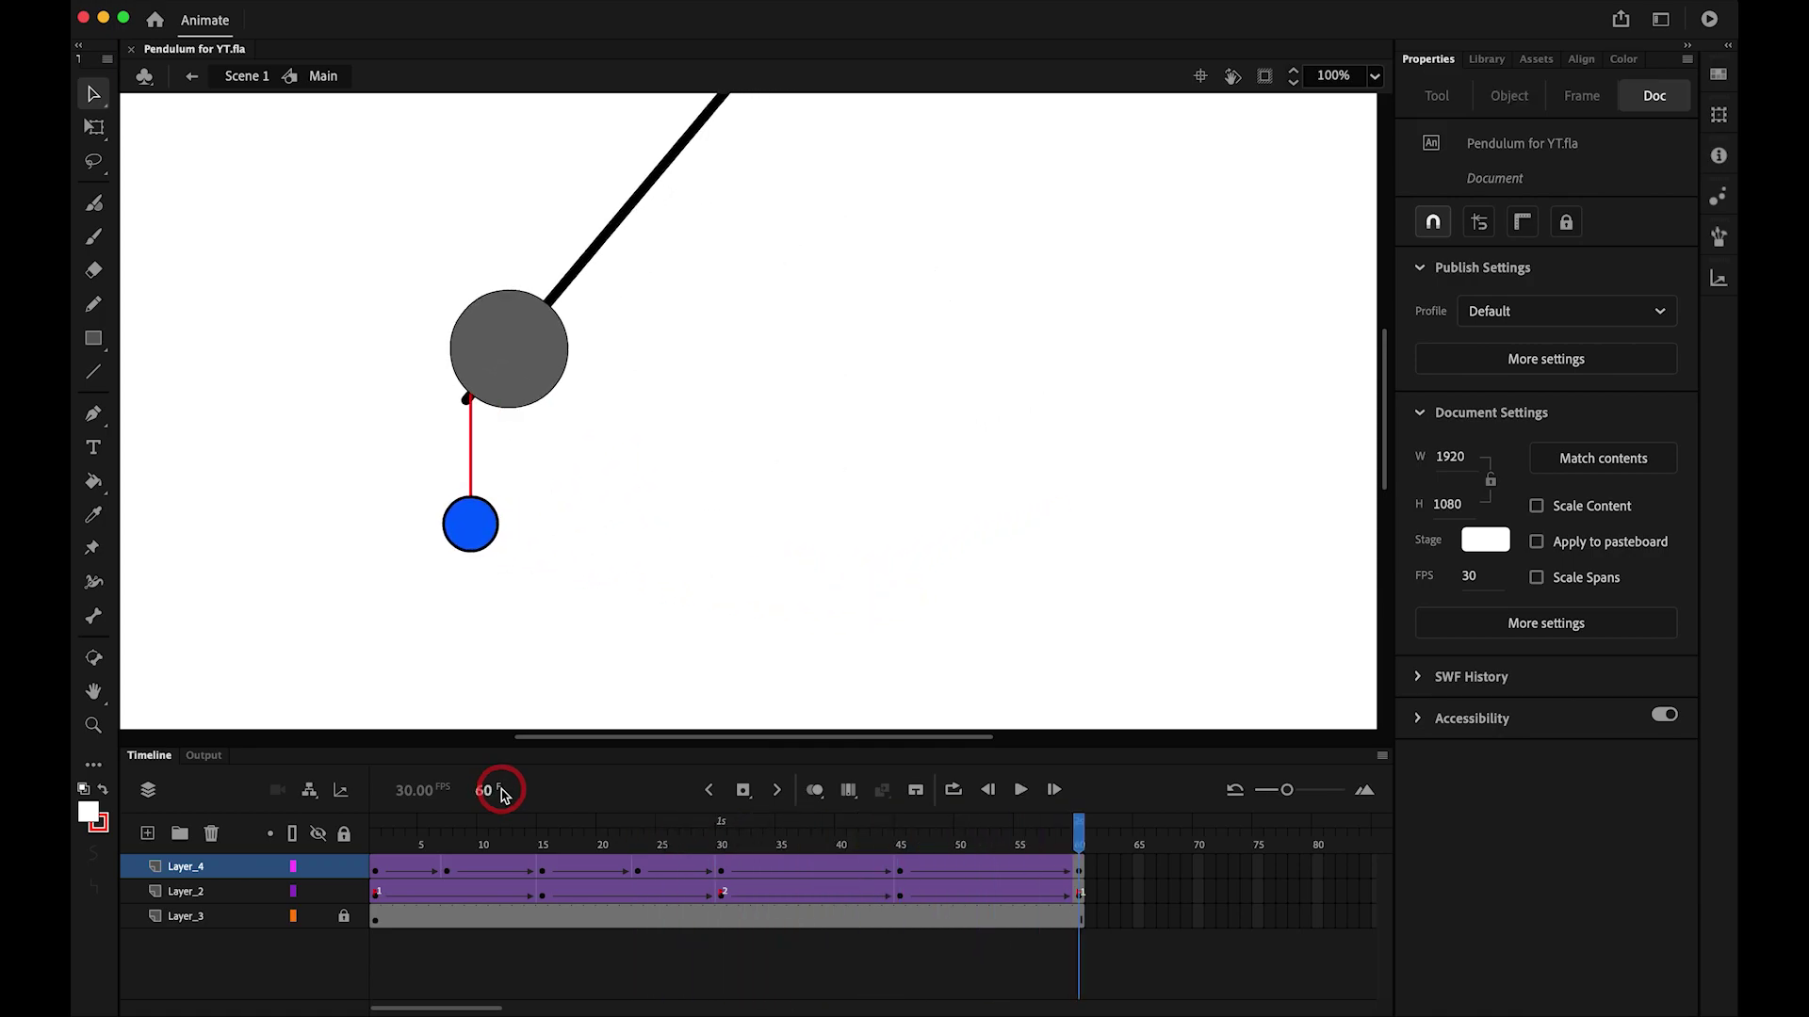
pyautogui.press('Return')
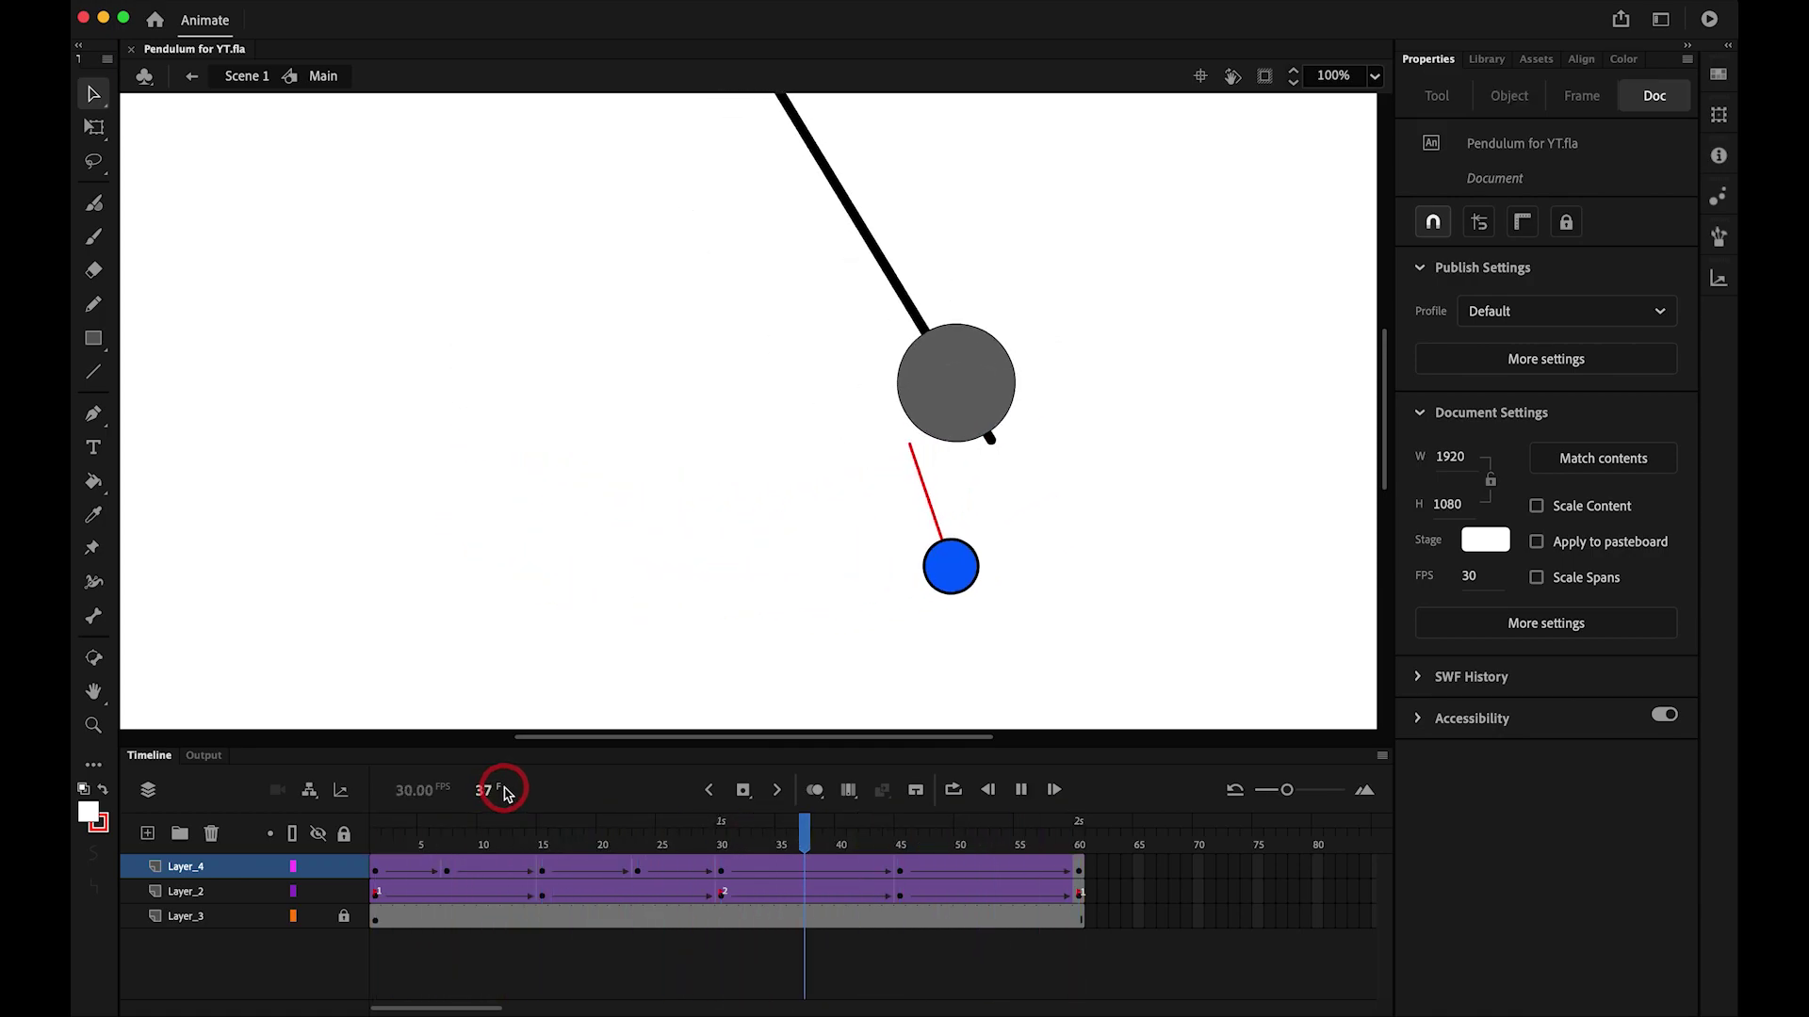
pyautogui.press('Return')
pyautogui.press('Return')
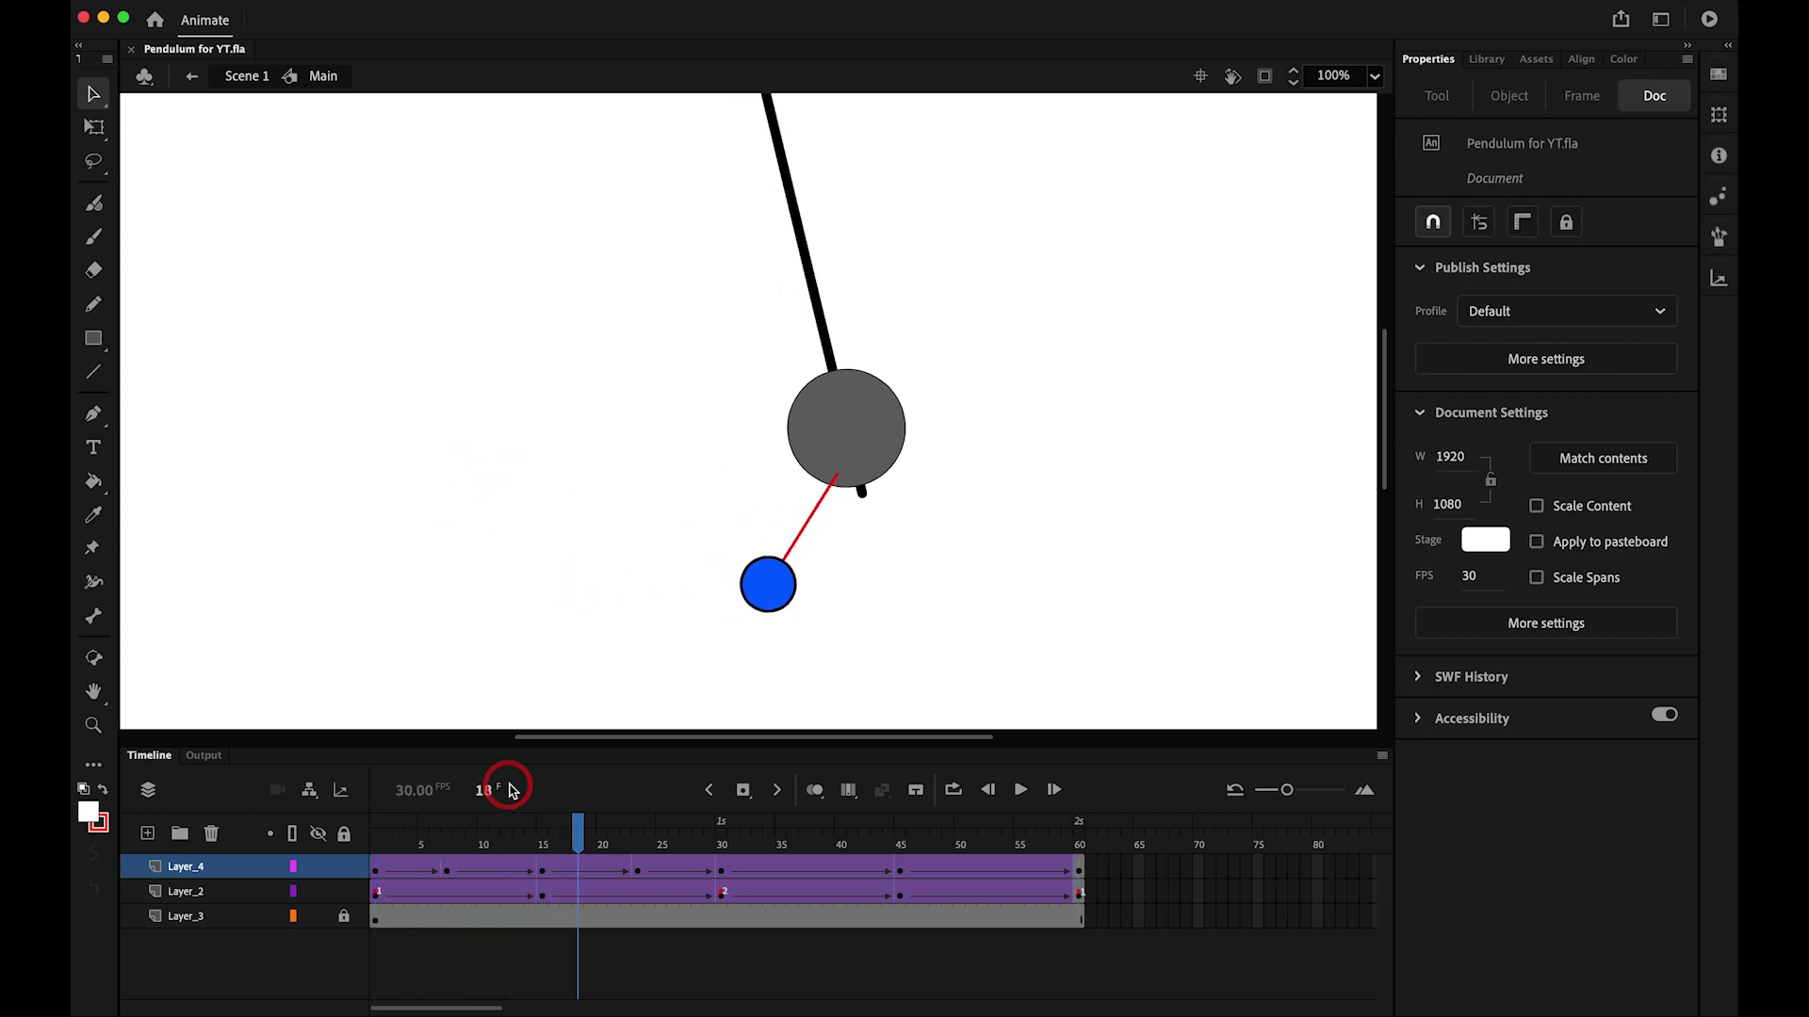
# - Insert a keyframe at frame 38 of Layer_4 and move 2nd P onto the rod's tip, at X about 882, Y about 420
pyautogui.moveTo(584, 838); pyautogui.dragTo(809, 857)
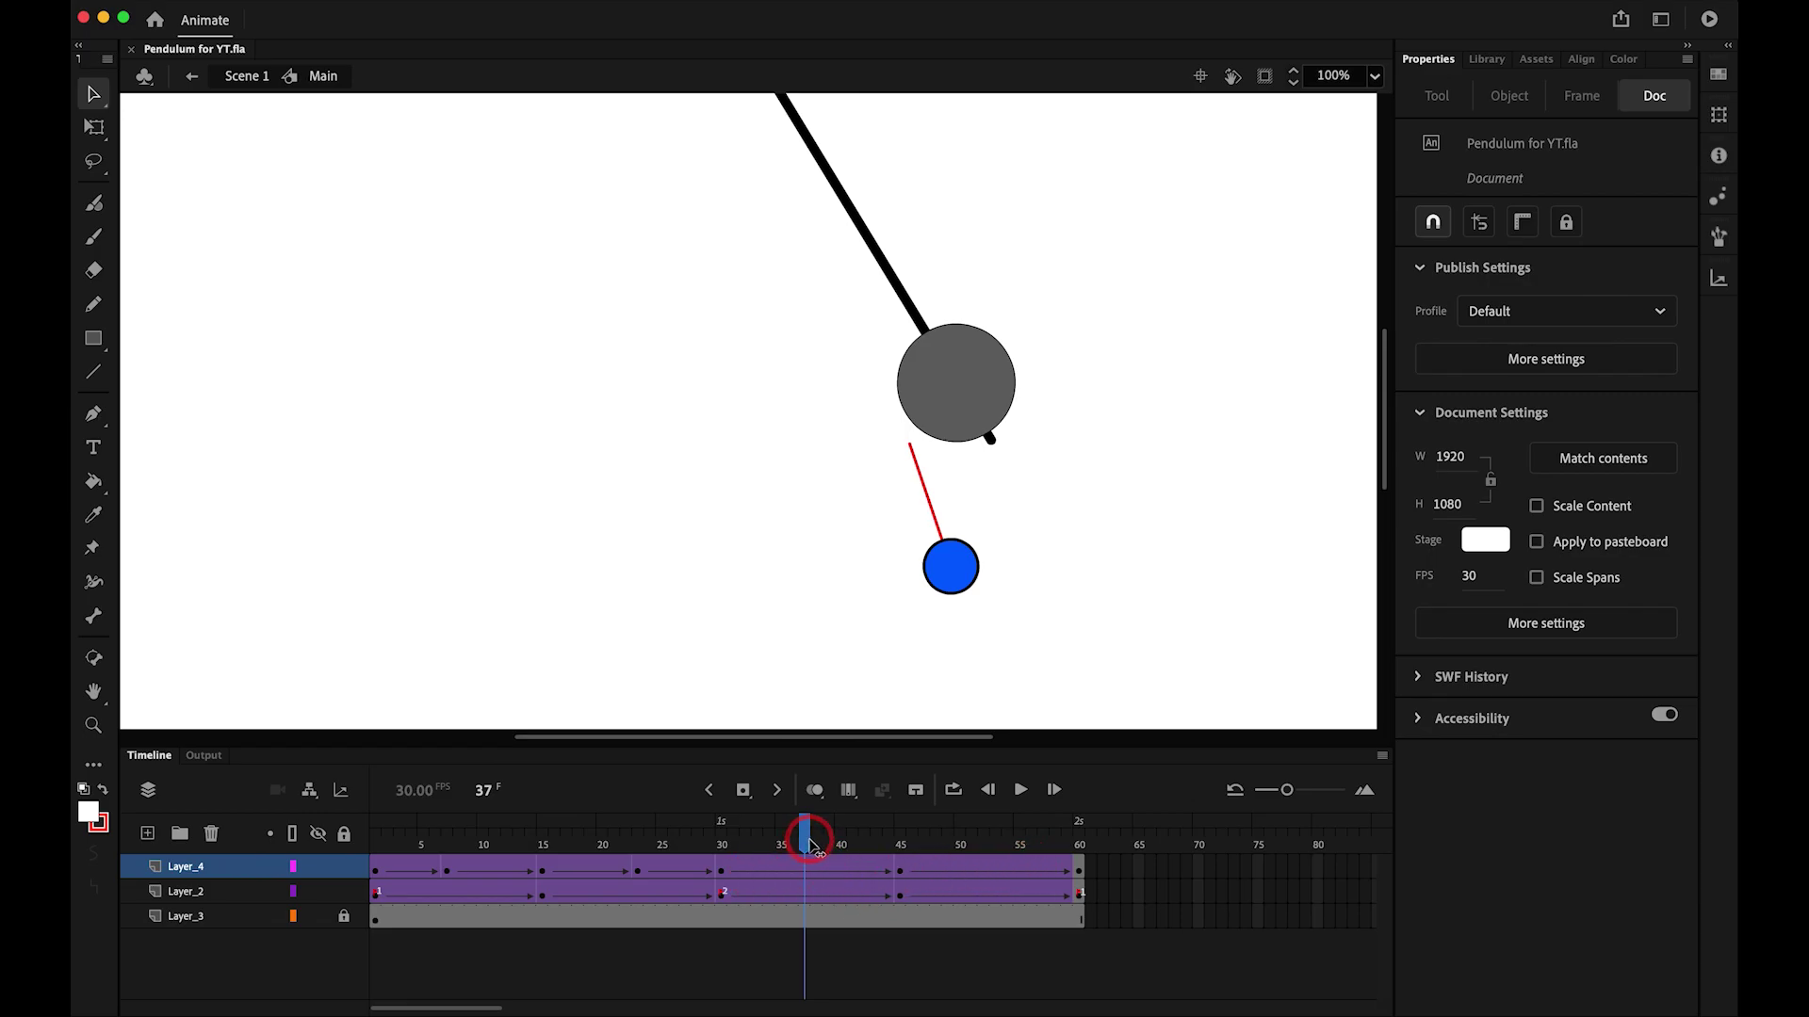
pyautogui.moveTo(810, 846); pyautogui.dragTo(819, 849)
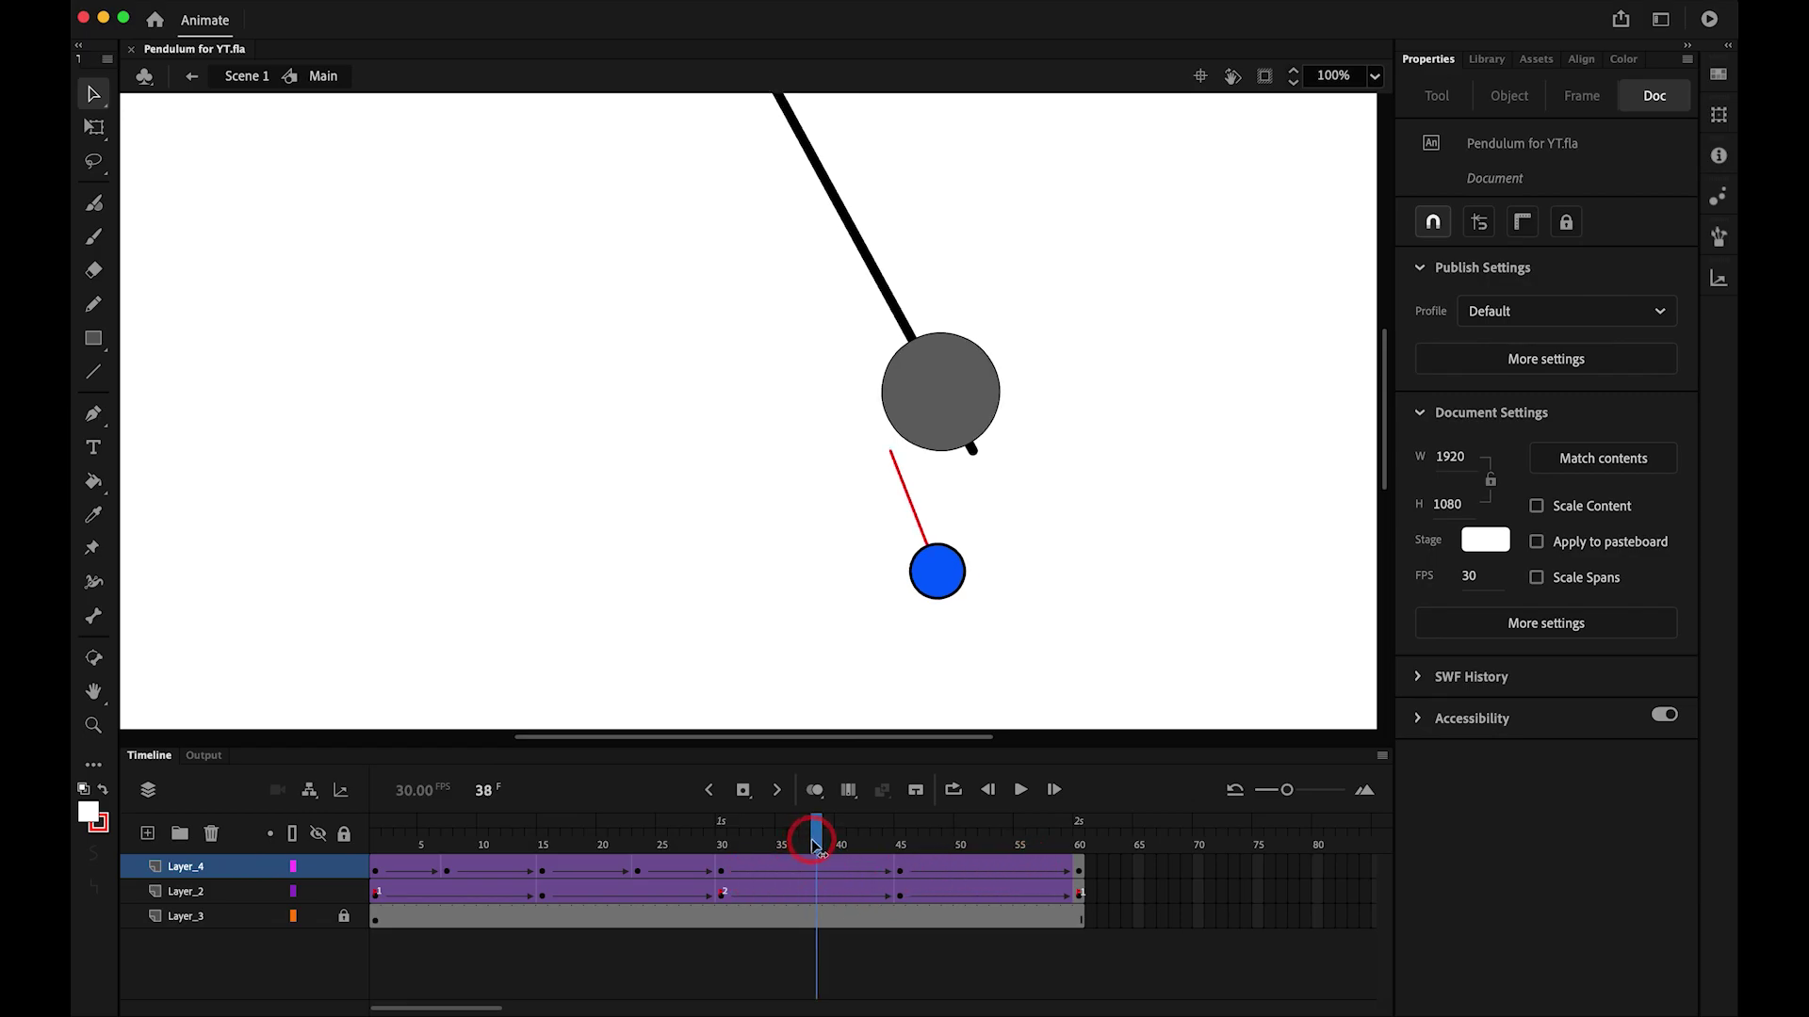
pyautogui.click(859, 882)
pyautogui.click(769, 879)
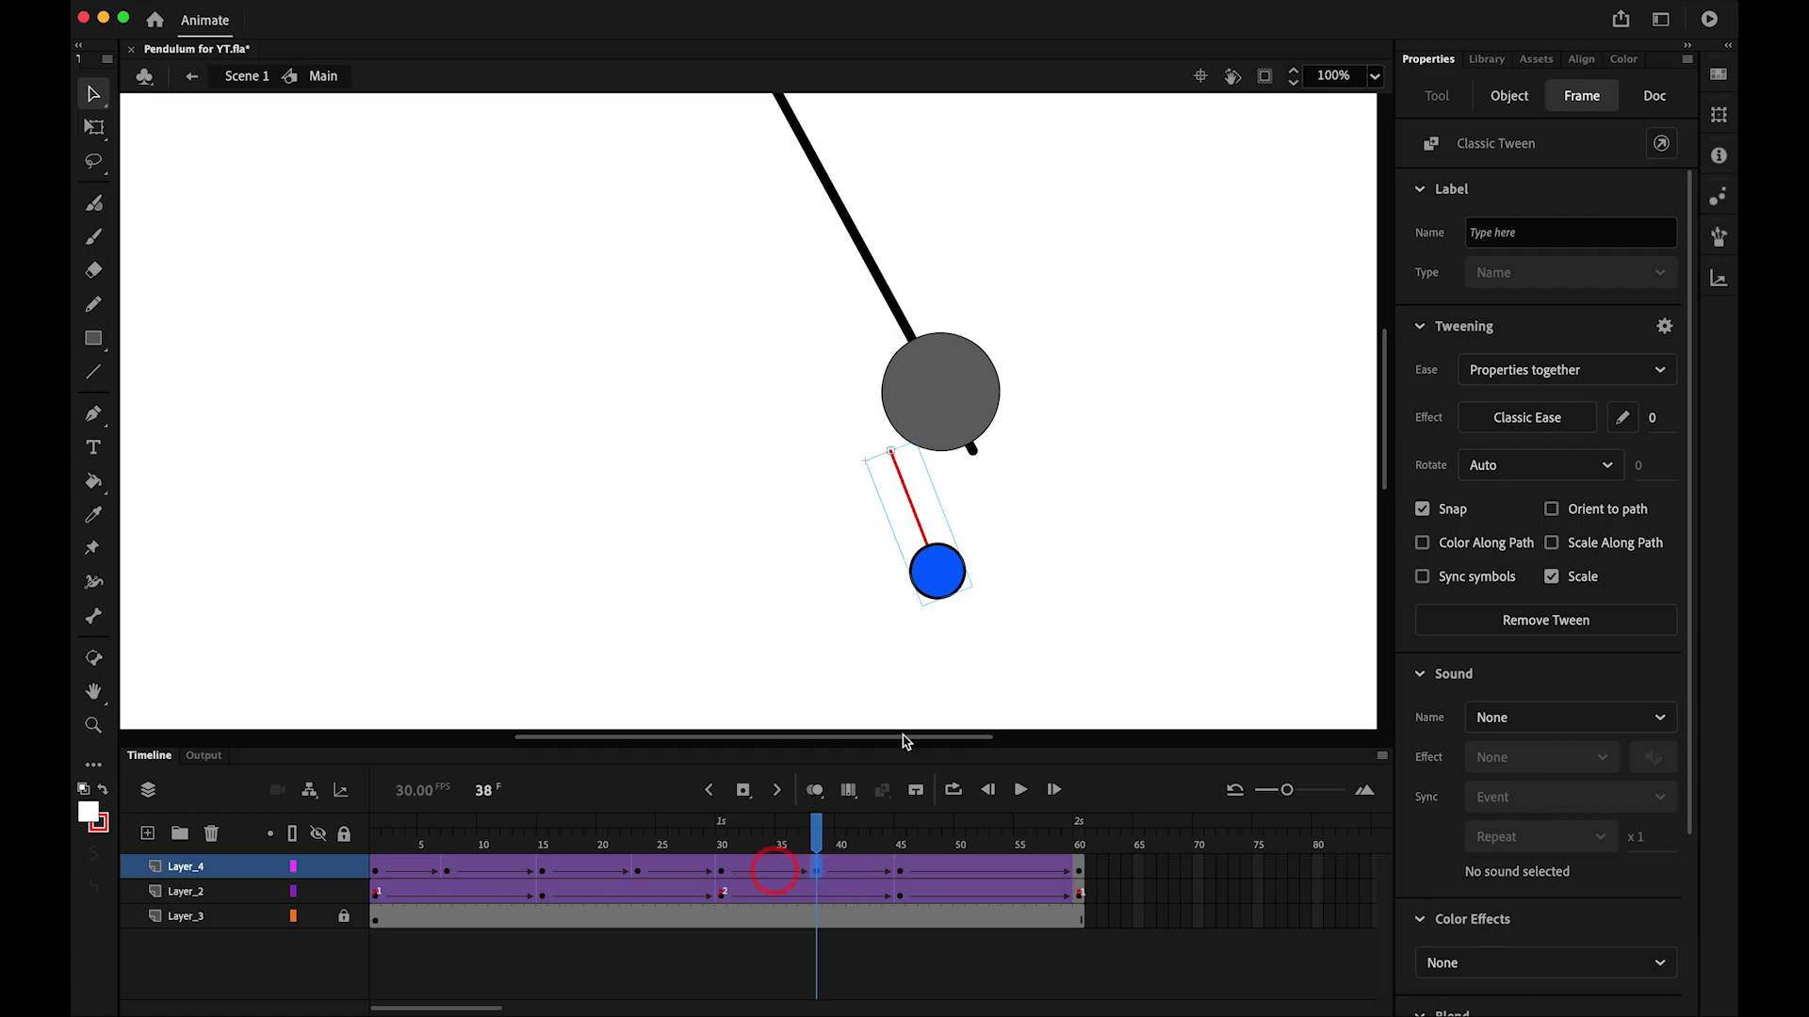
pyautogui.moveTo(928, 581); pyautogui.dragTo(1008, 575)
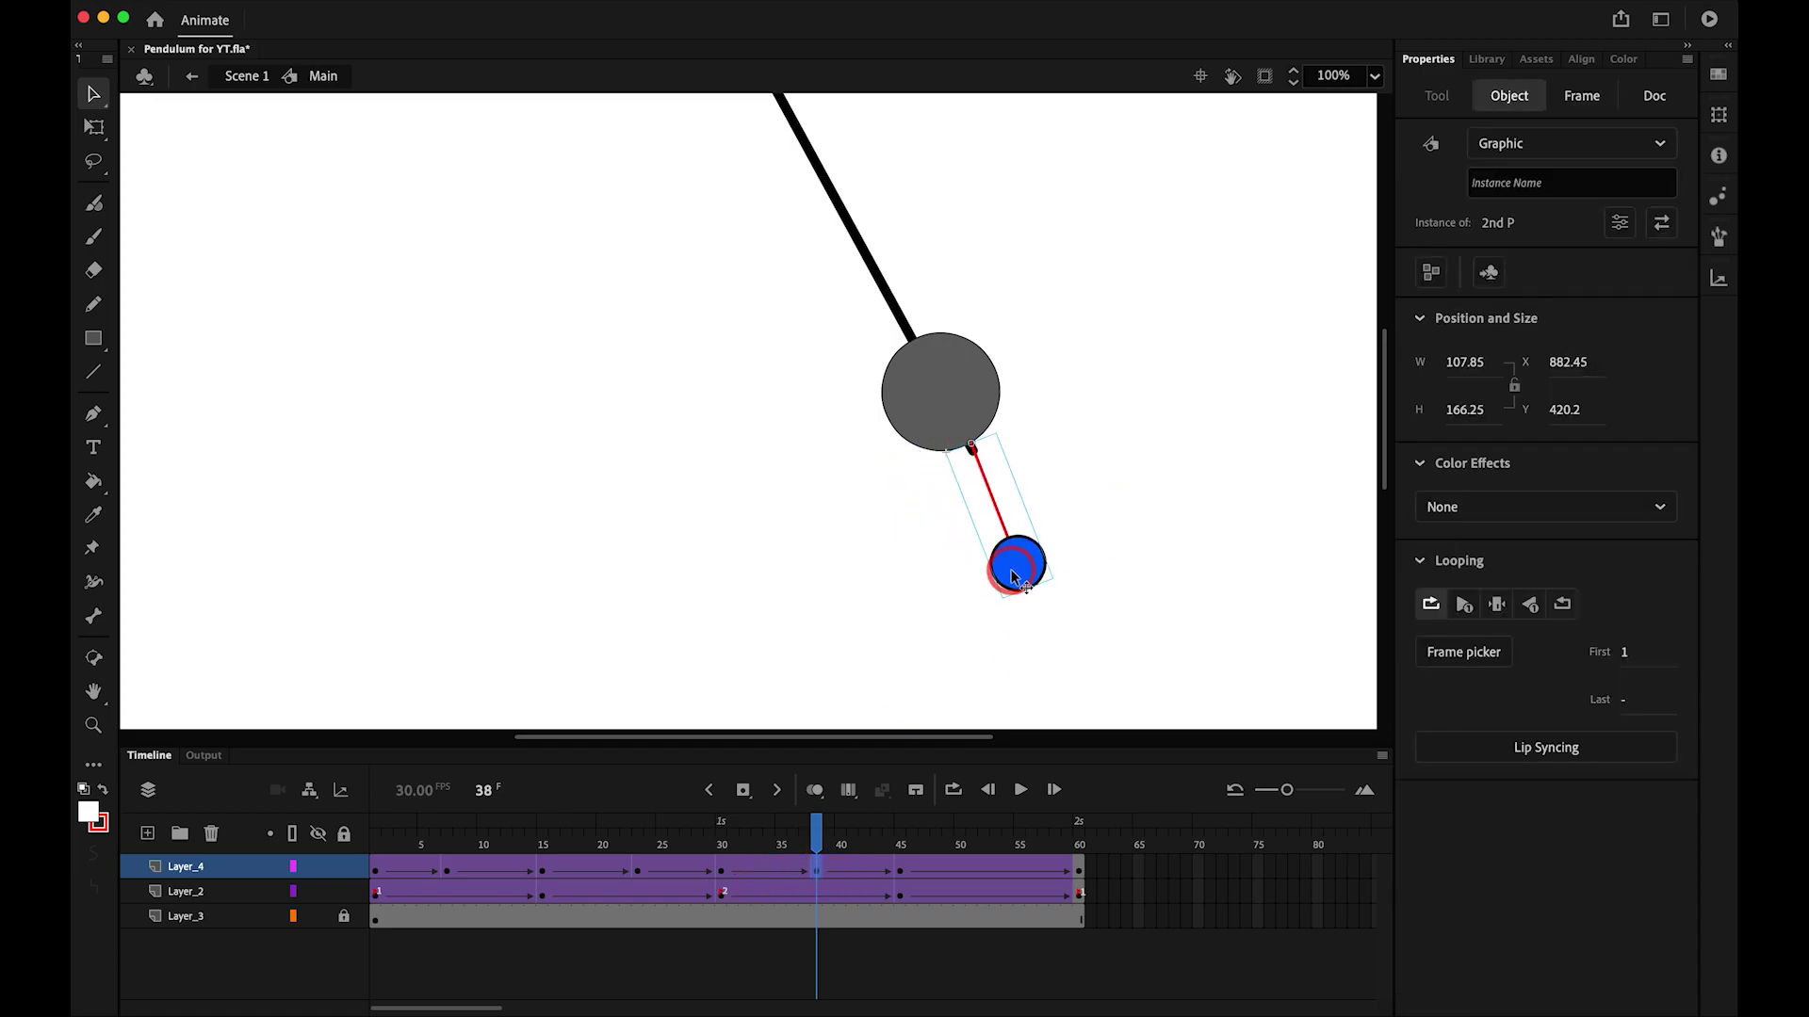
# - Insert a keyframe at frame 52 of Layer_4 and move 2nd P onto the rod's tip, at X about 453, Y about 426
pyautogui.click(1013, 871)
pyautogui.click(962, 854)
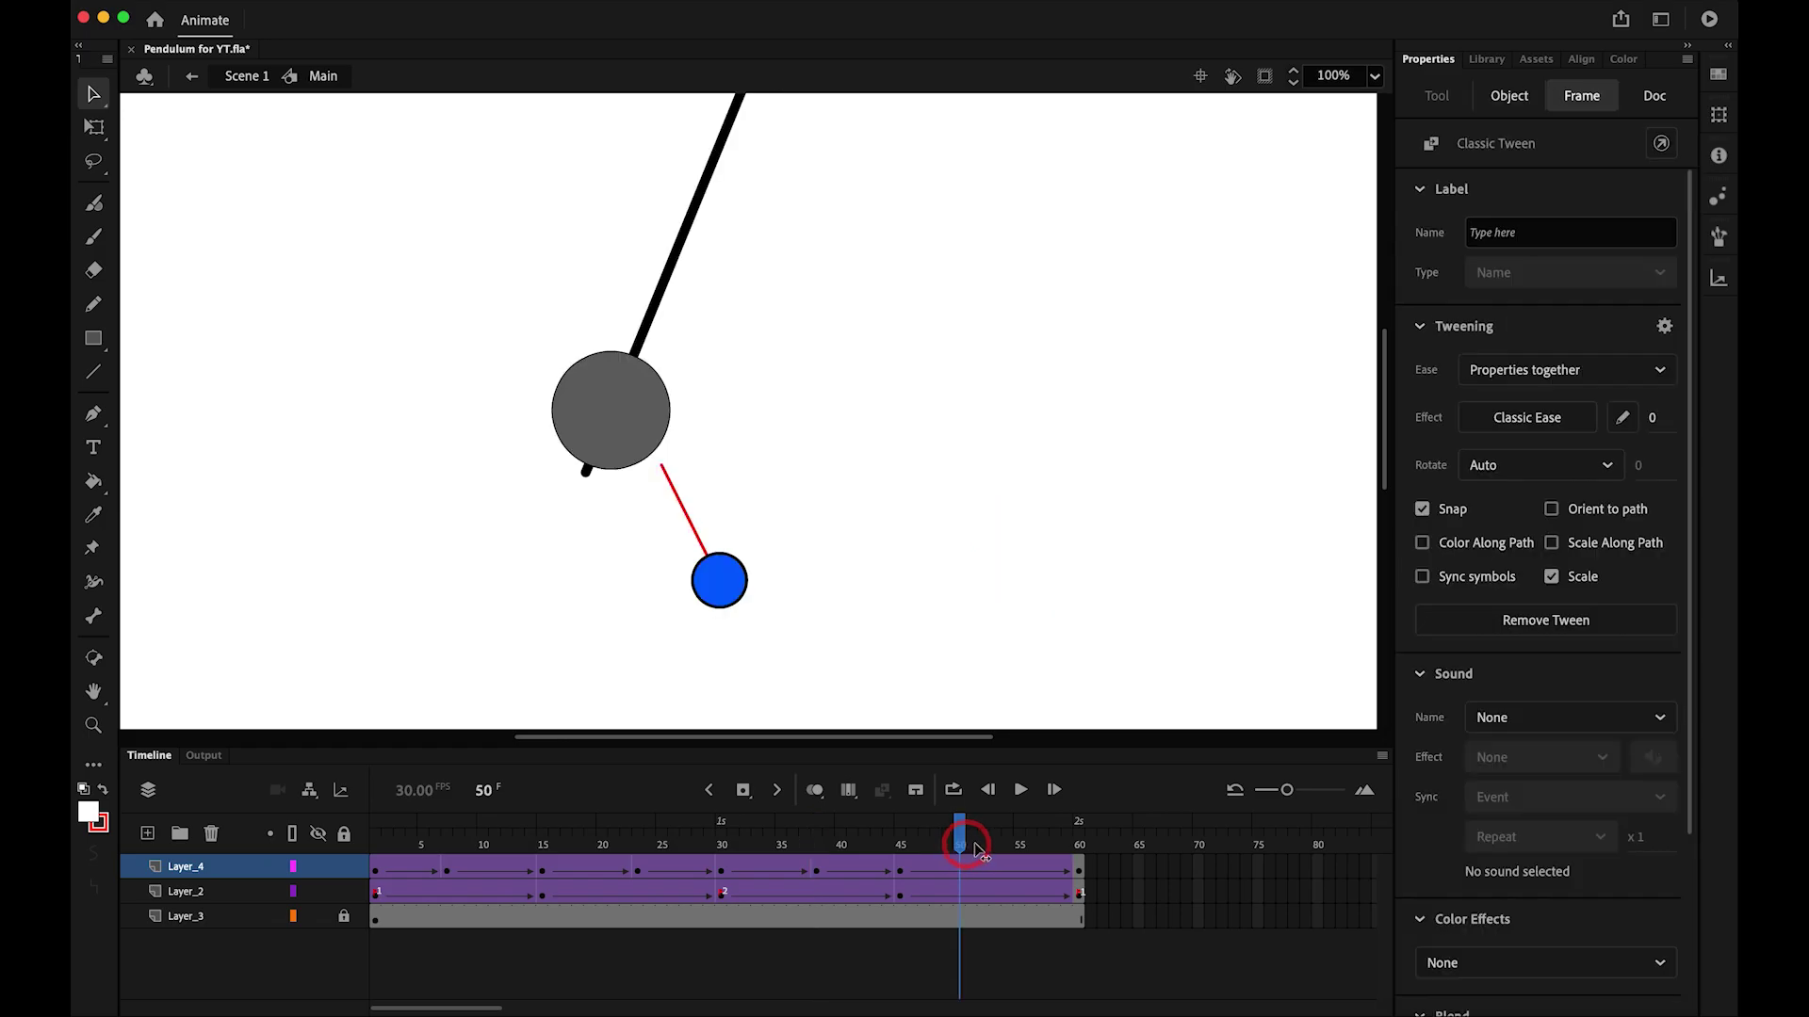
pyautogui.click(990, 841)
pyautogui.click(993, 871)
pyautogui.click(1016, 891)
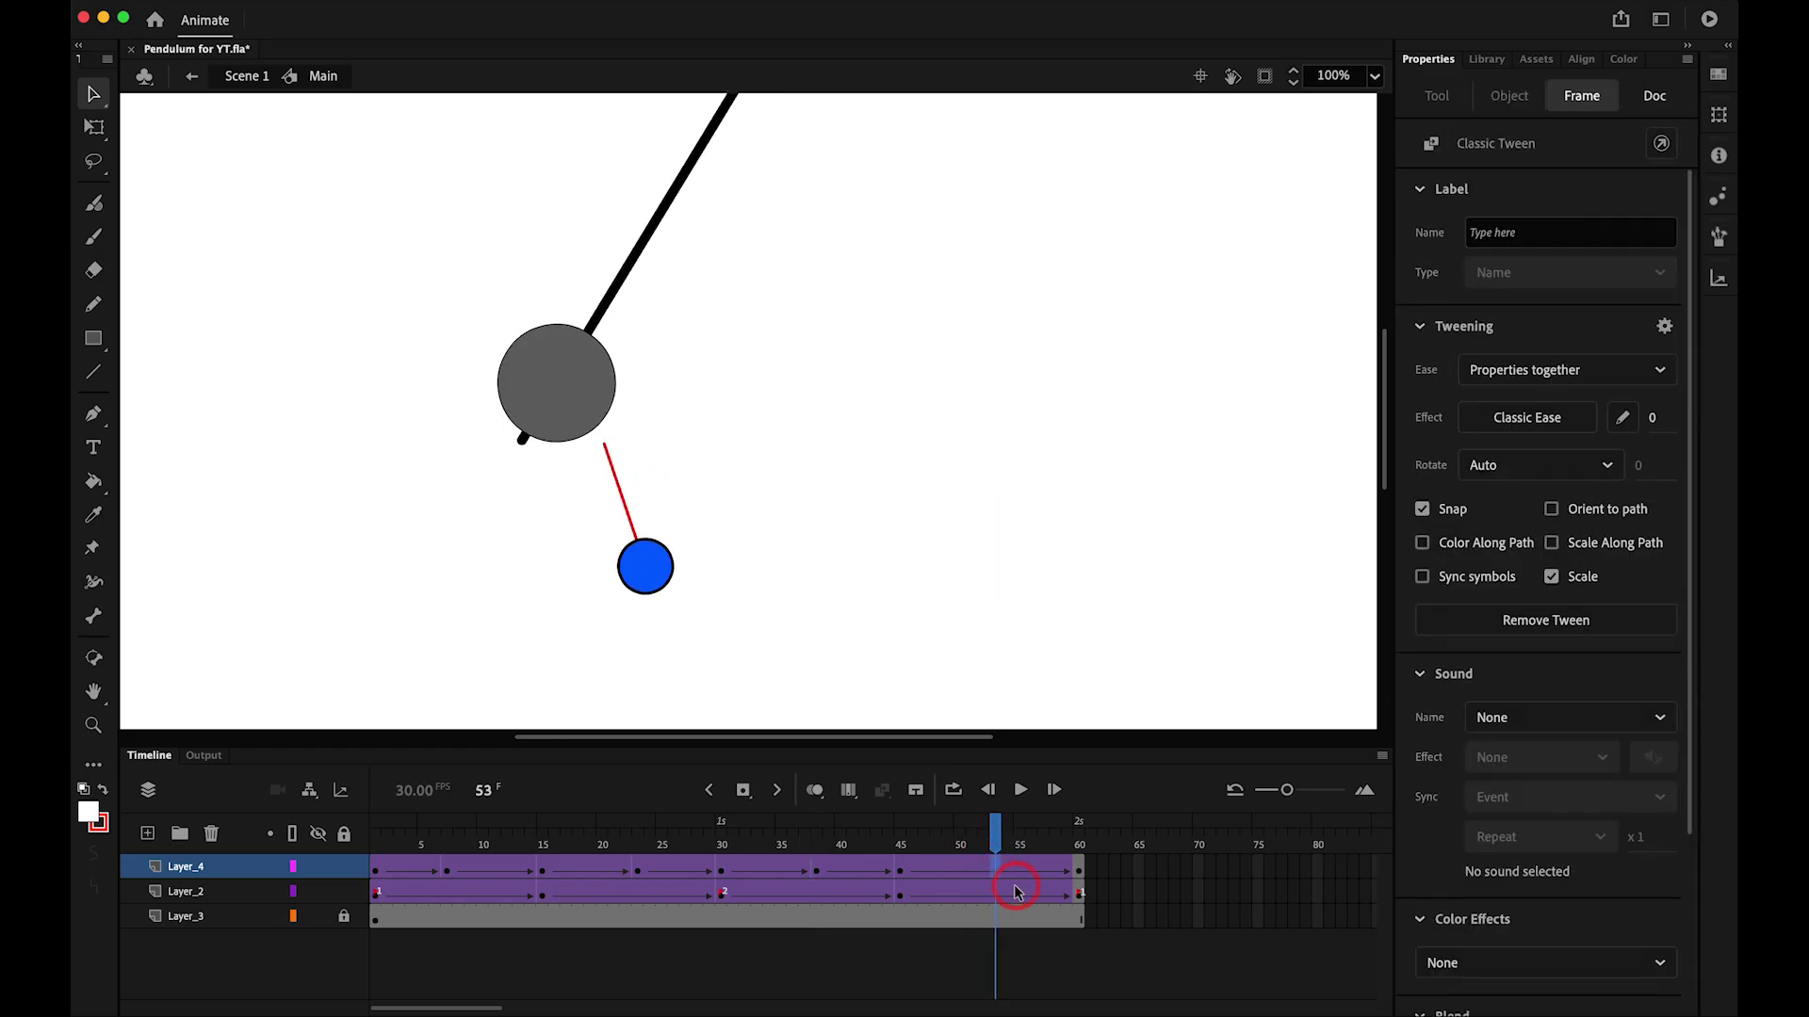
pyautogui.moveTo(994, 853); pyautogui.dragTo(988, 851)
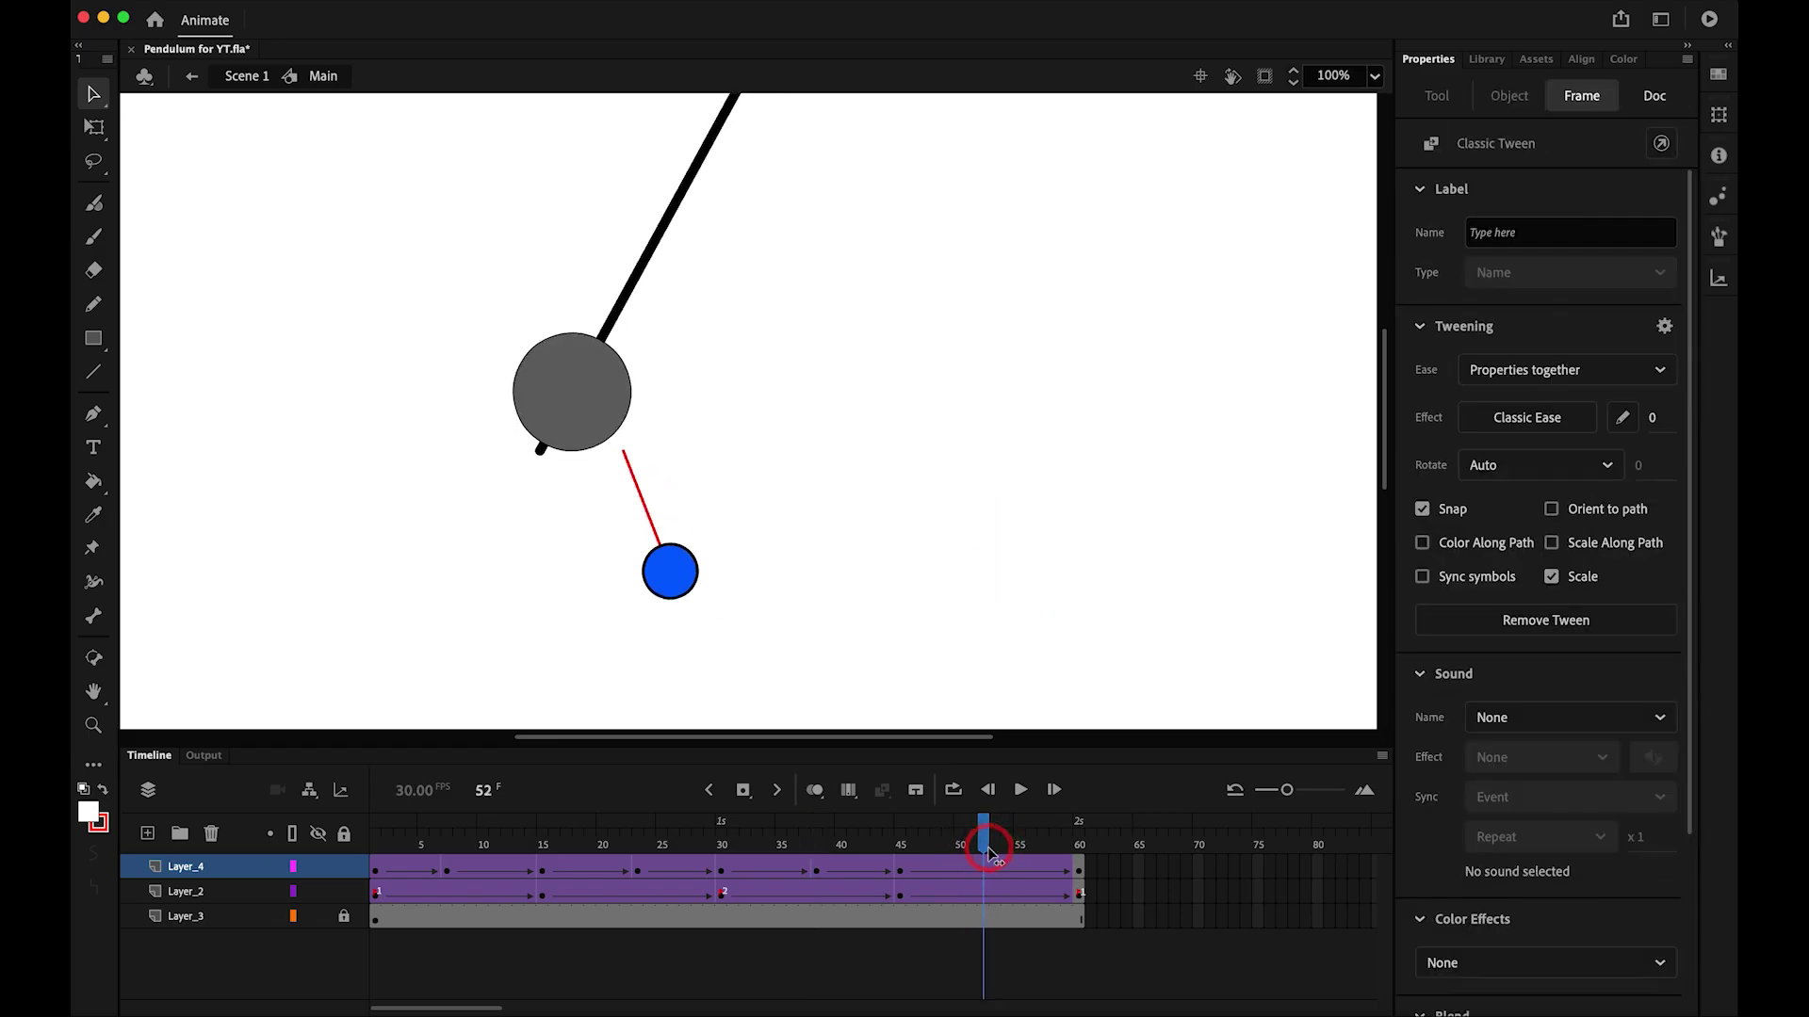
pyautogui.click(991, 872)
pyautogui.click(989, 872)
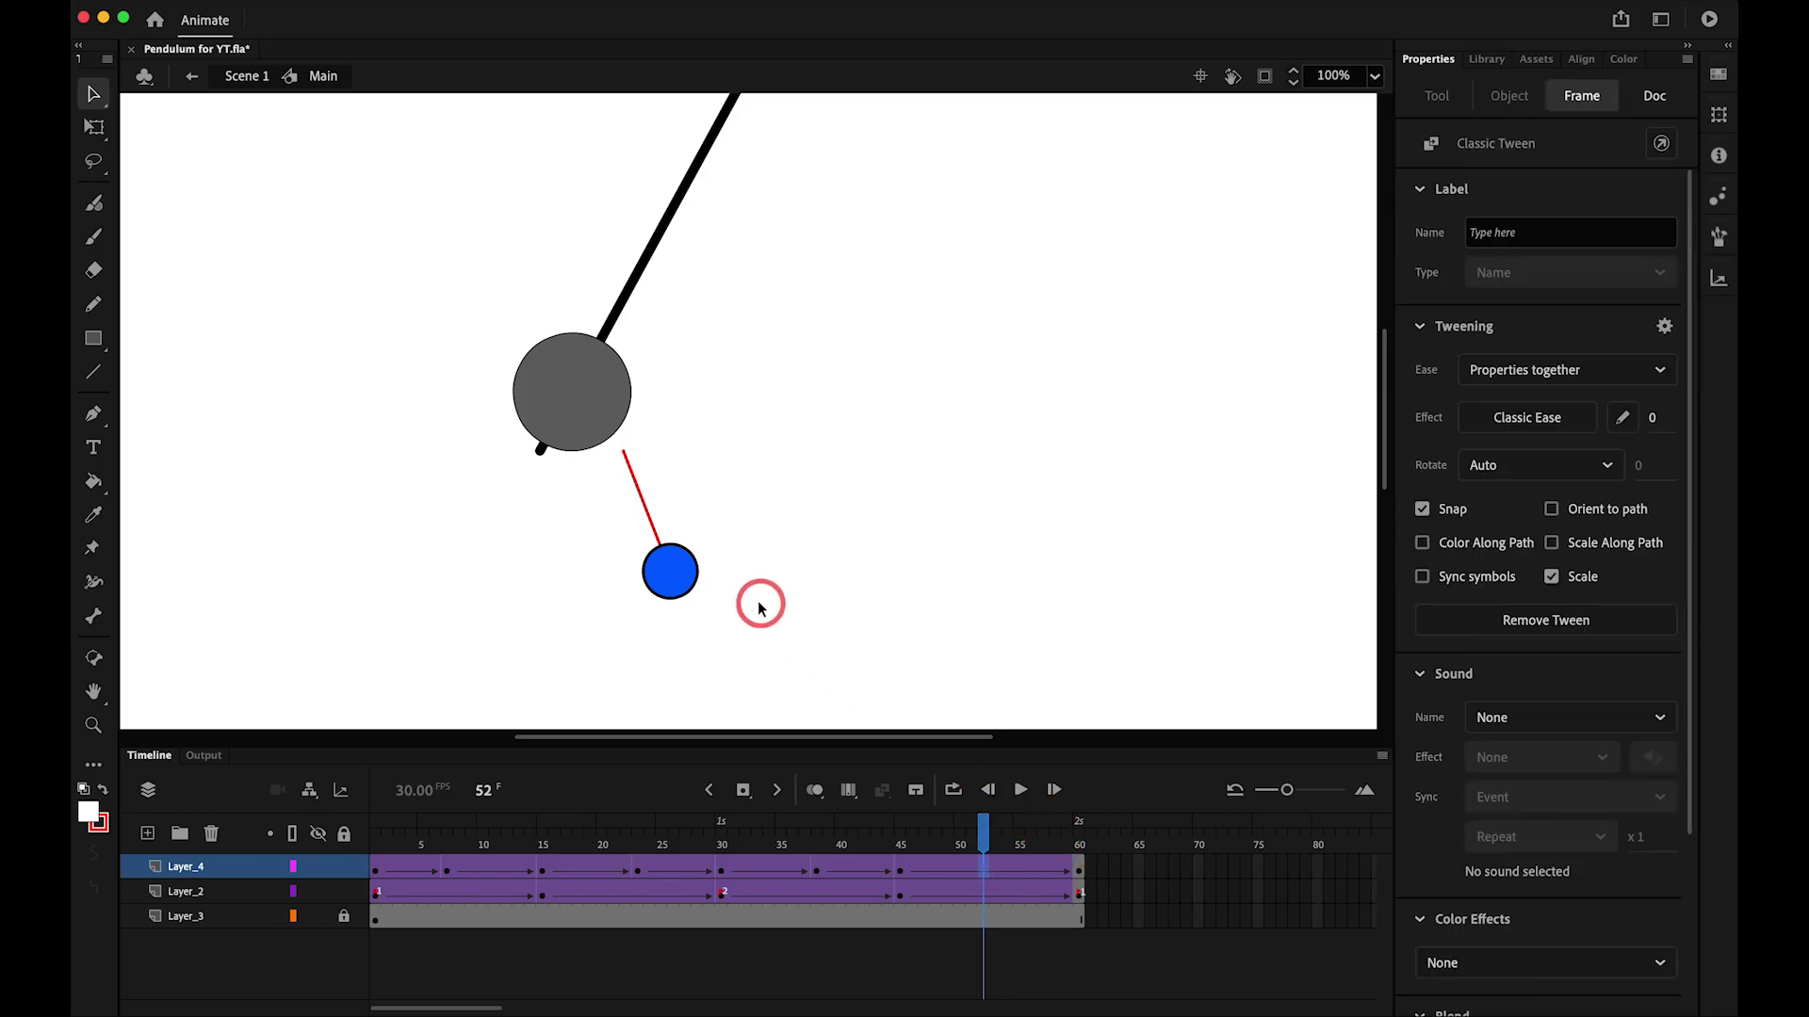
pyautogui.press('super+grave')
pyautogui.click(691, 582)
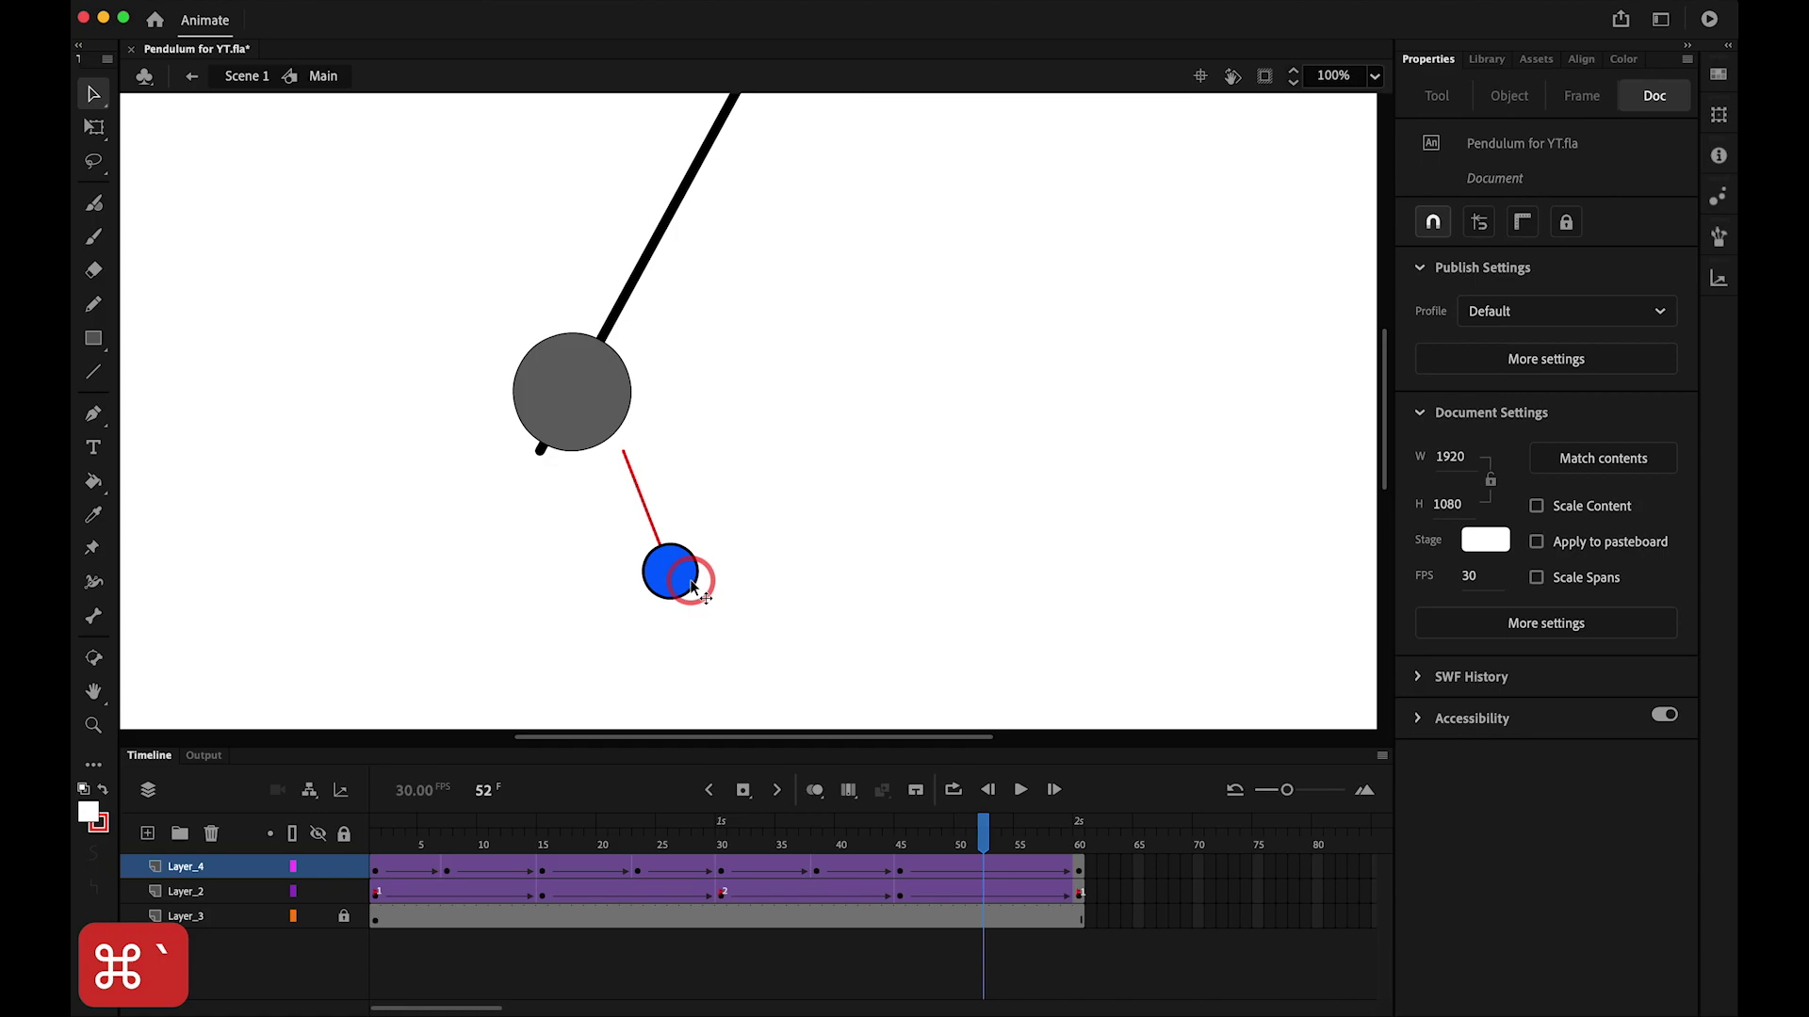
pyautogui.moveTo(684, 574); pyautogui.dragTo(604, 572)
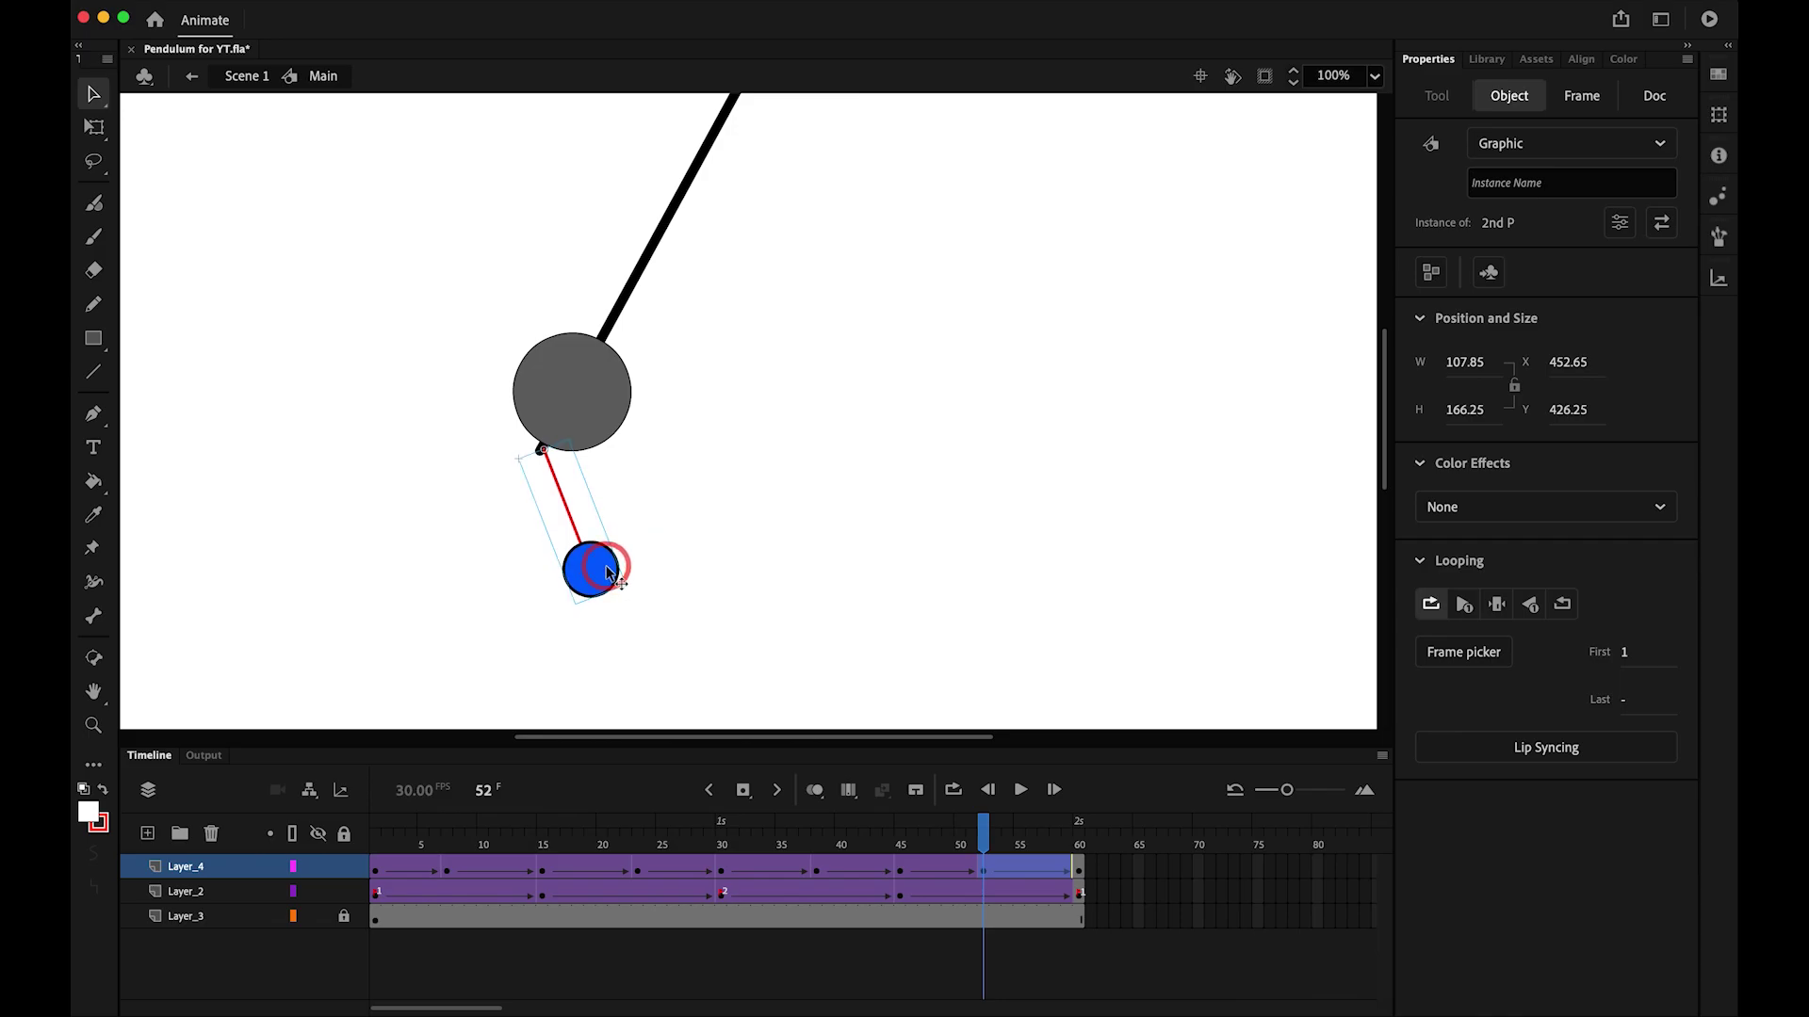
pyautogui.press('Up')
# - Play the animation from frame 1 to check whether 2nd P stays attached to the rod's tip
pyautogui.moveTo(848, 826); pyautogui.dragTo(288, 784)
pyautogui.press('Return')
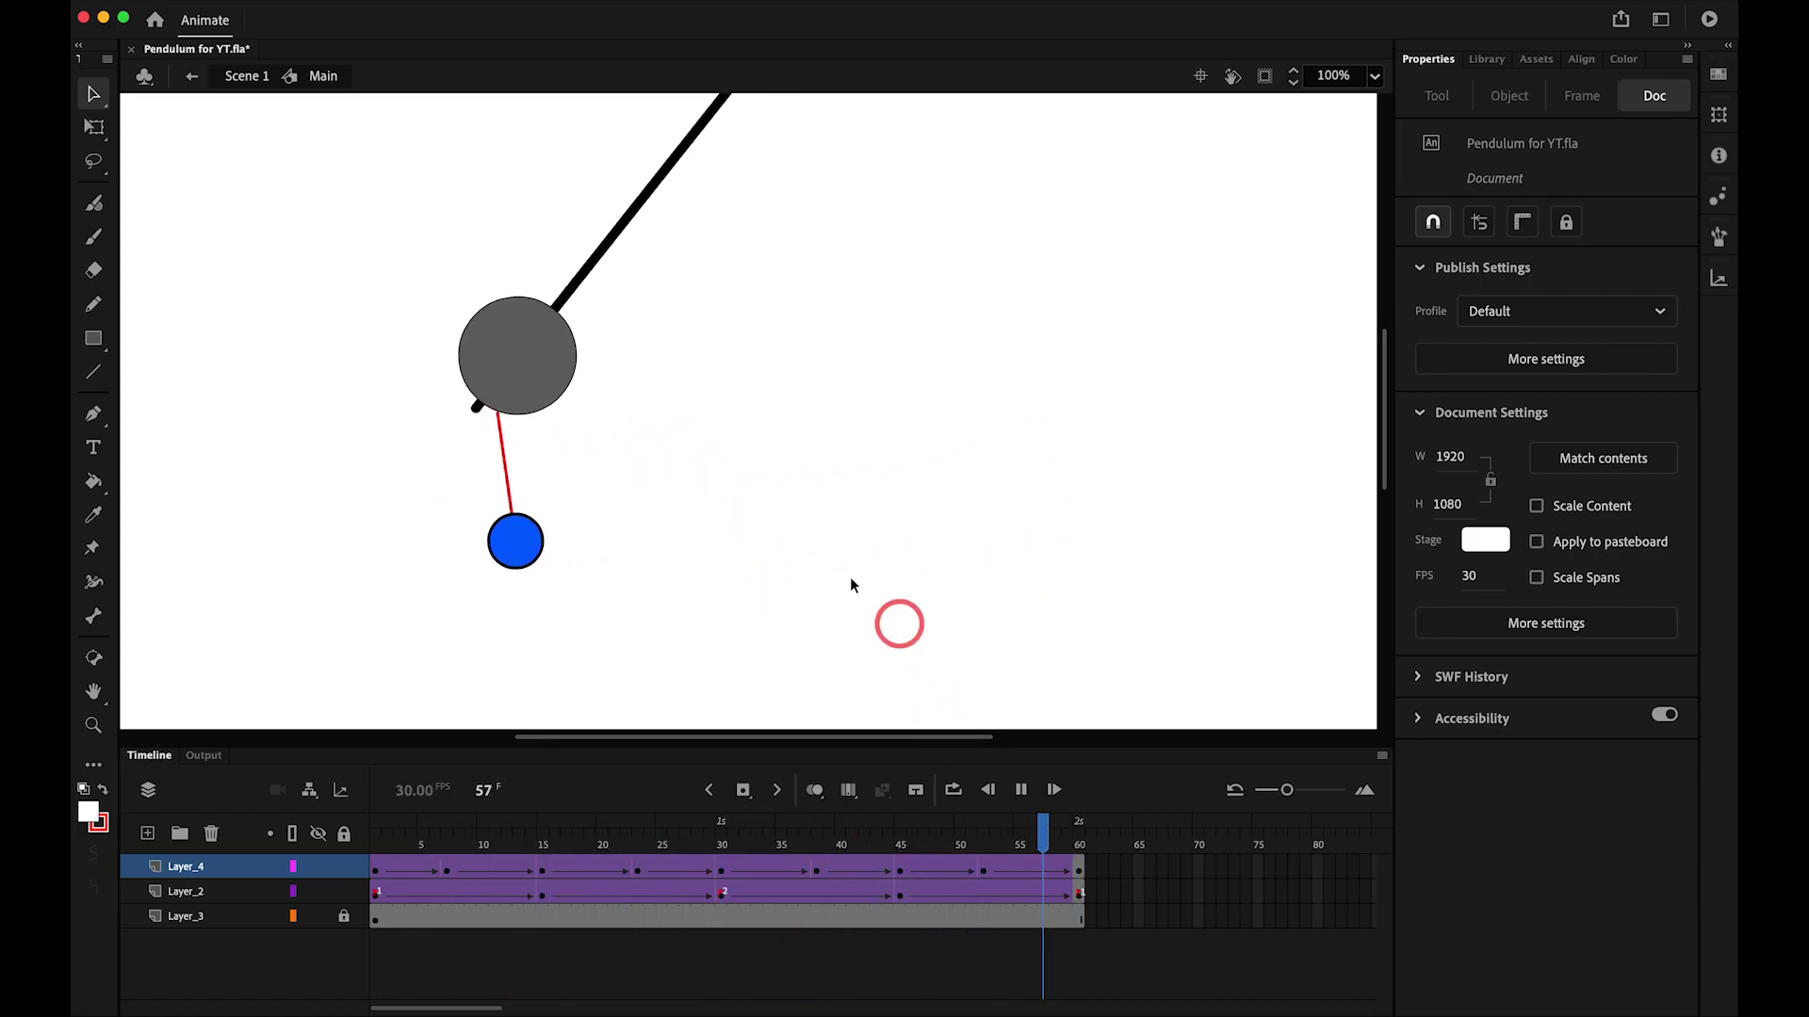
pyautogui.press('Return')
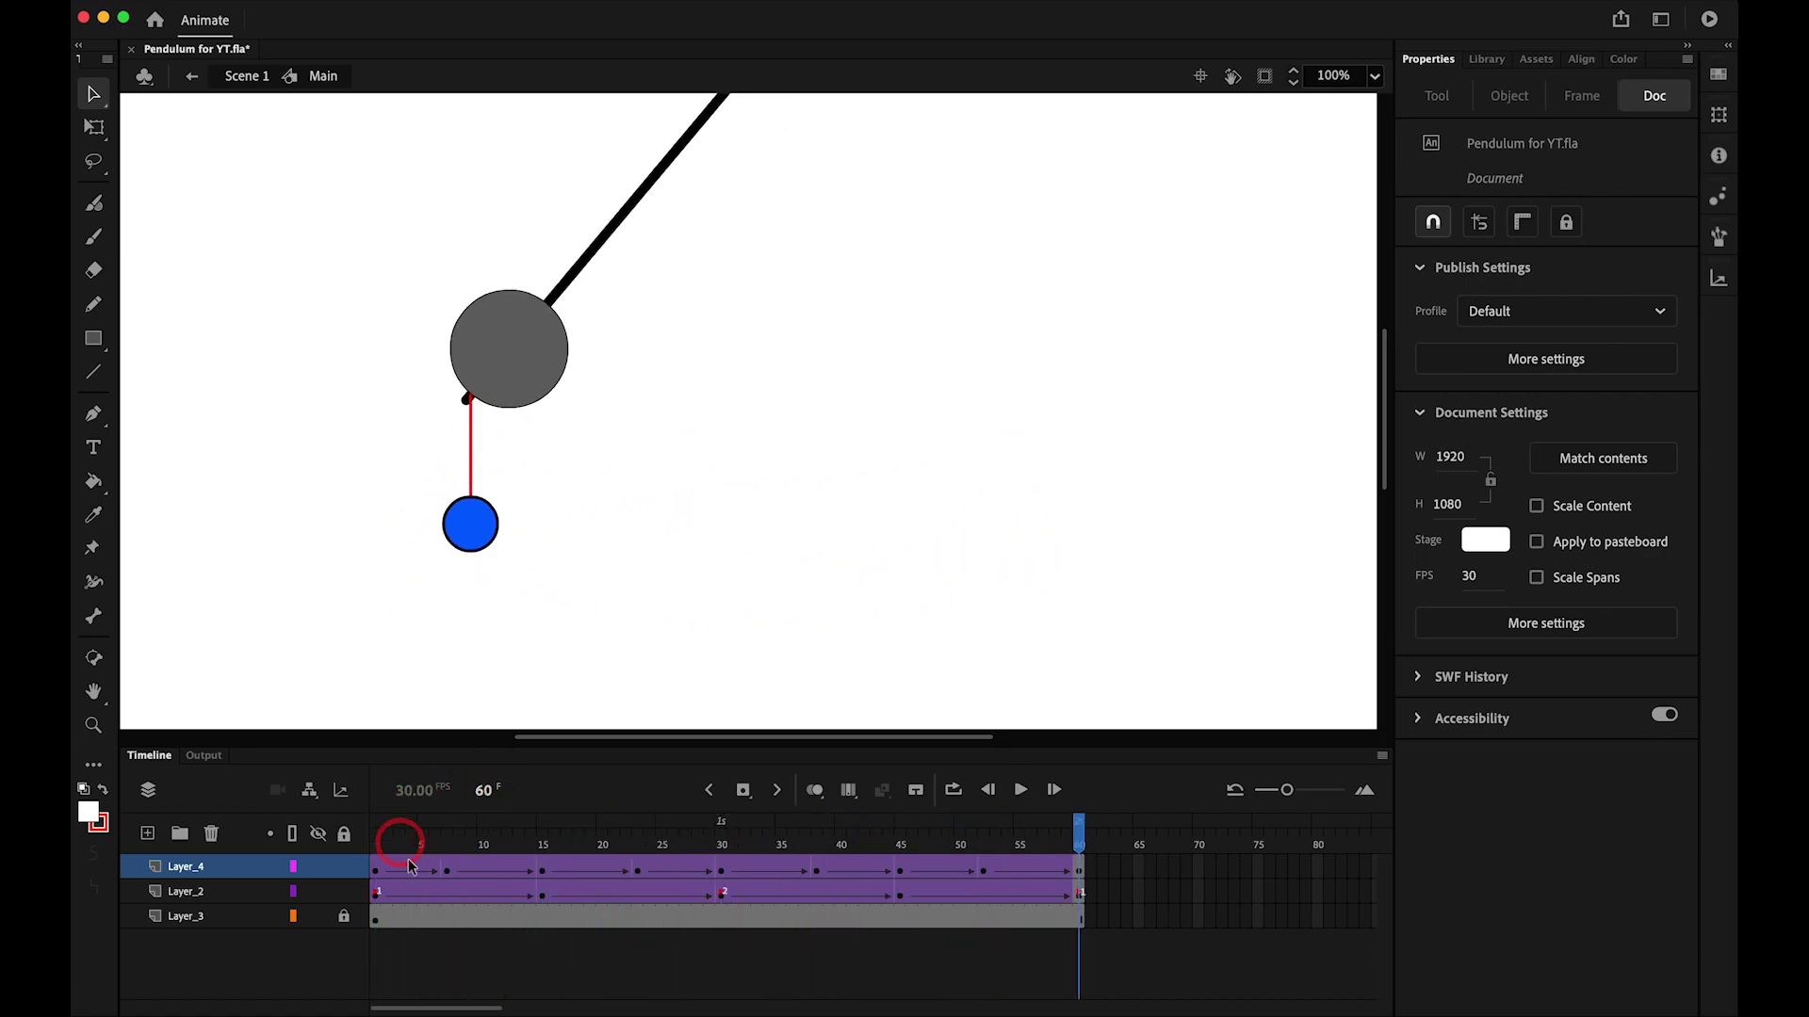
# - Insert a keyframe at frame 4 of Layer_4 and move 2nd P onto the rod's tip, at X about 387, Y about 367
pyautogui.moveTo(419, 856); pyautogui.dragTo(404, 852)
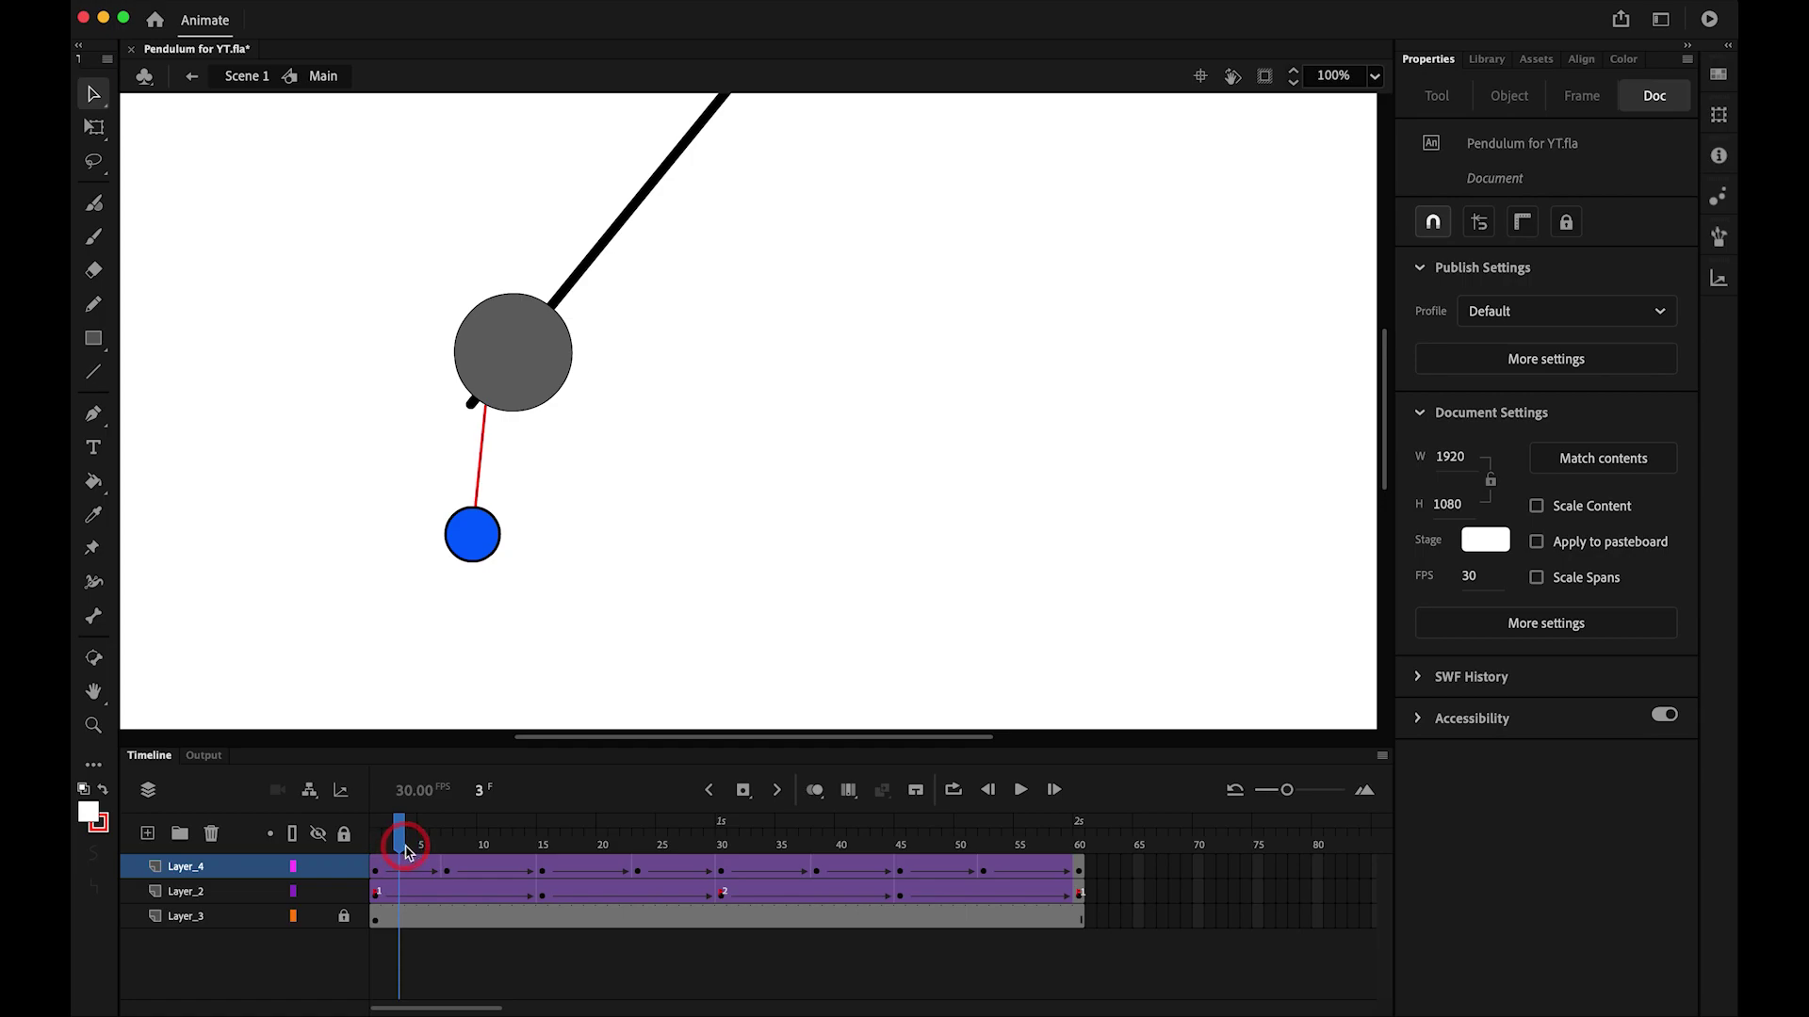
pyautogui.click(454, 803)
pyautogui.moveTo(399, 841); pyautogui.dragTo(413, 845)
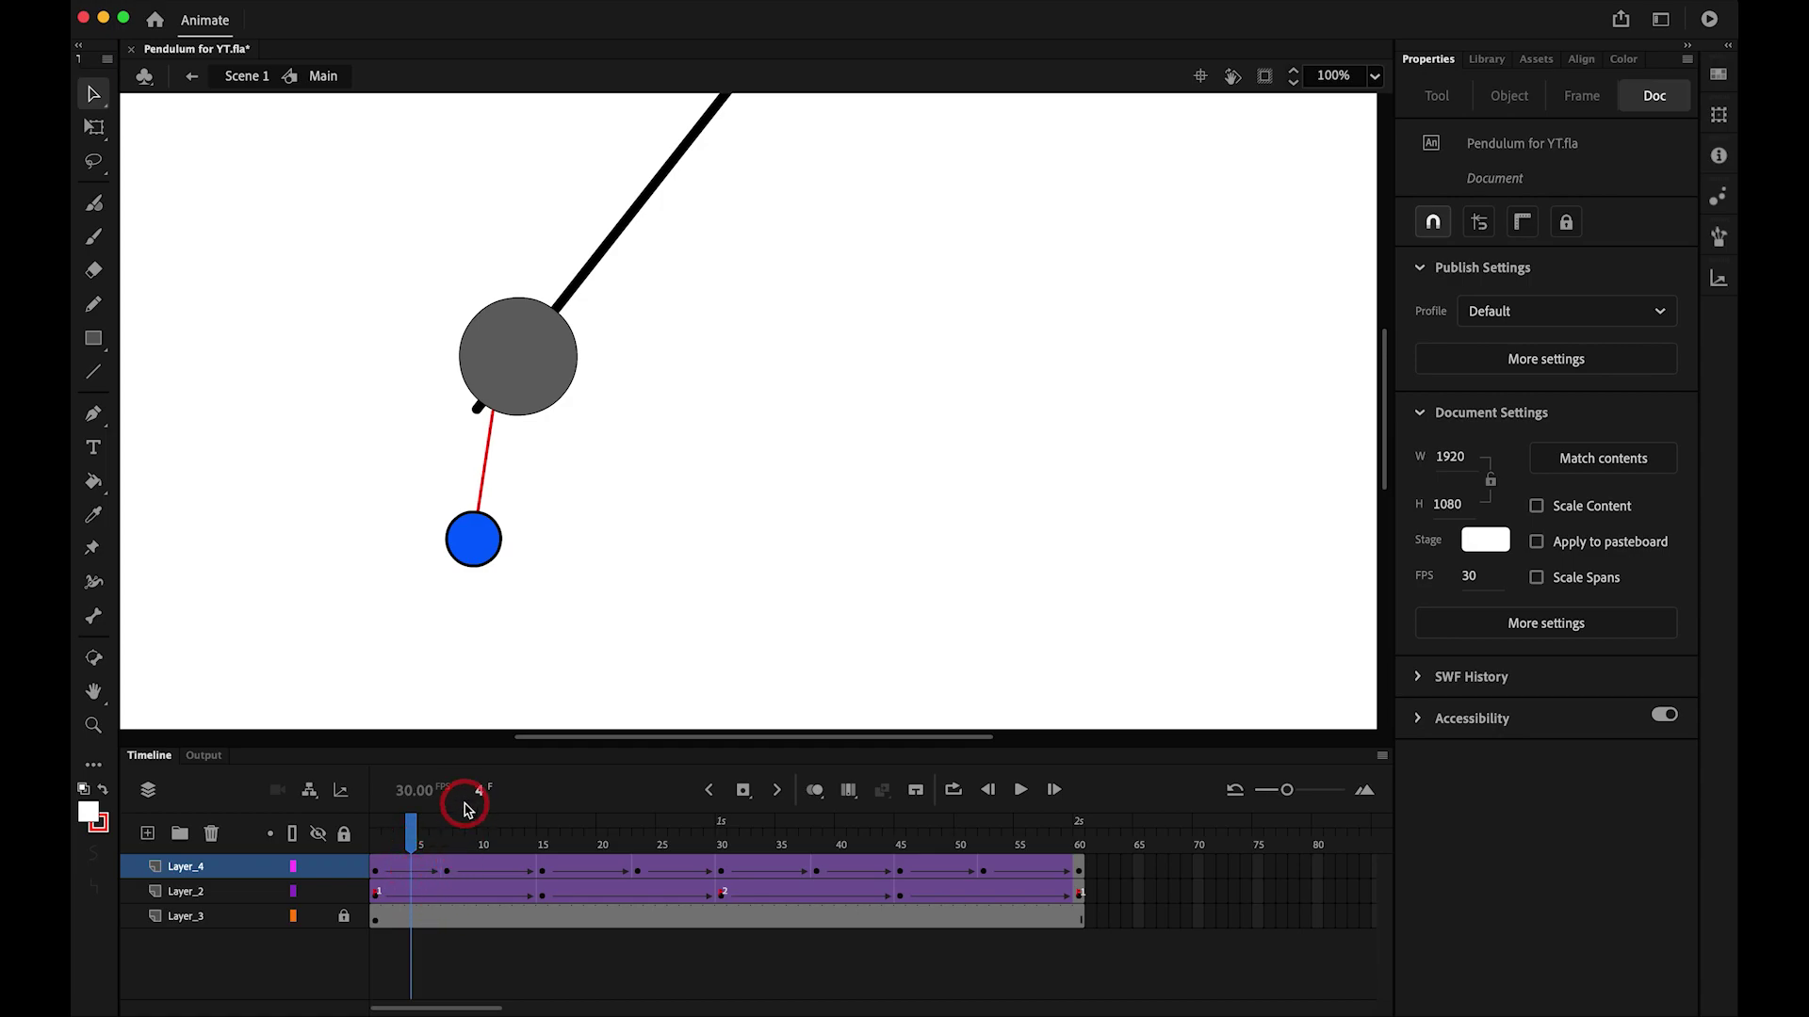
pyautogui.moveTo(419, 846)
pyautogui.mouseDown()
pyautogui.moveTo(453, 848)
pyautogui.moveTo(417, 851)
pyautogui.mouseUp()
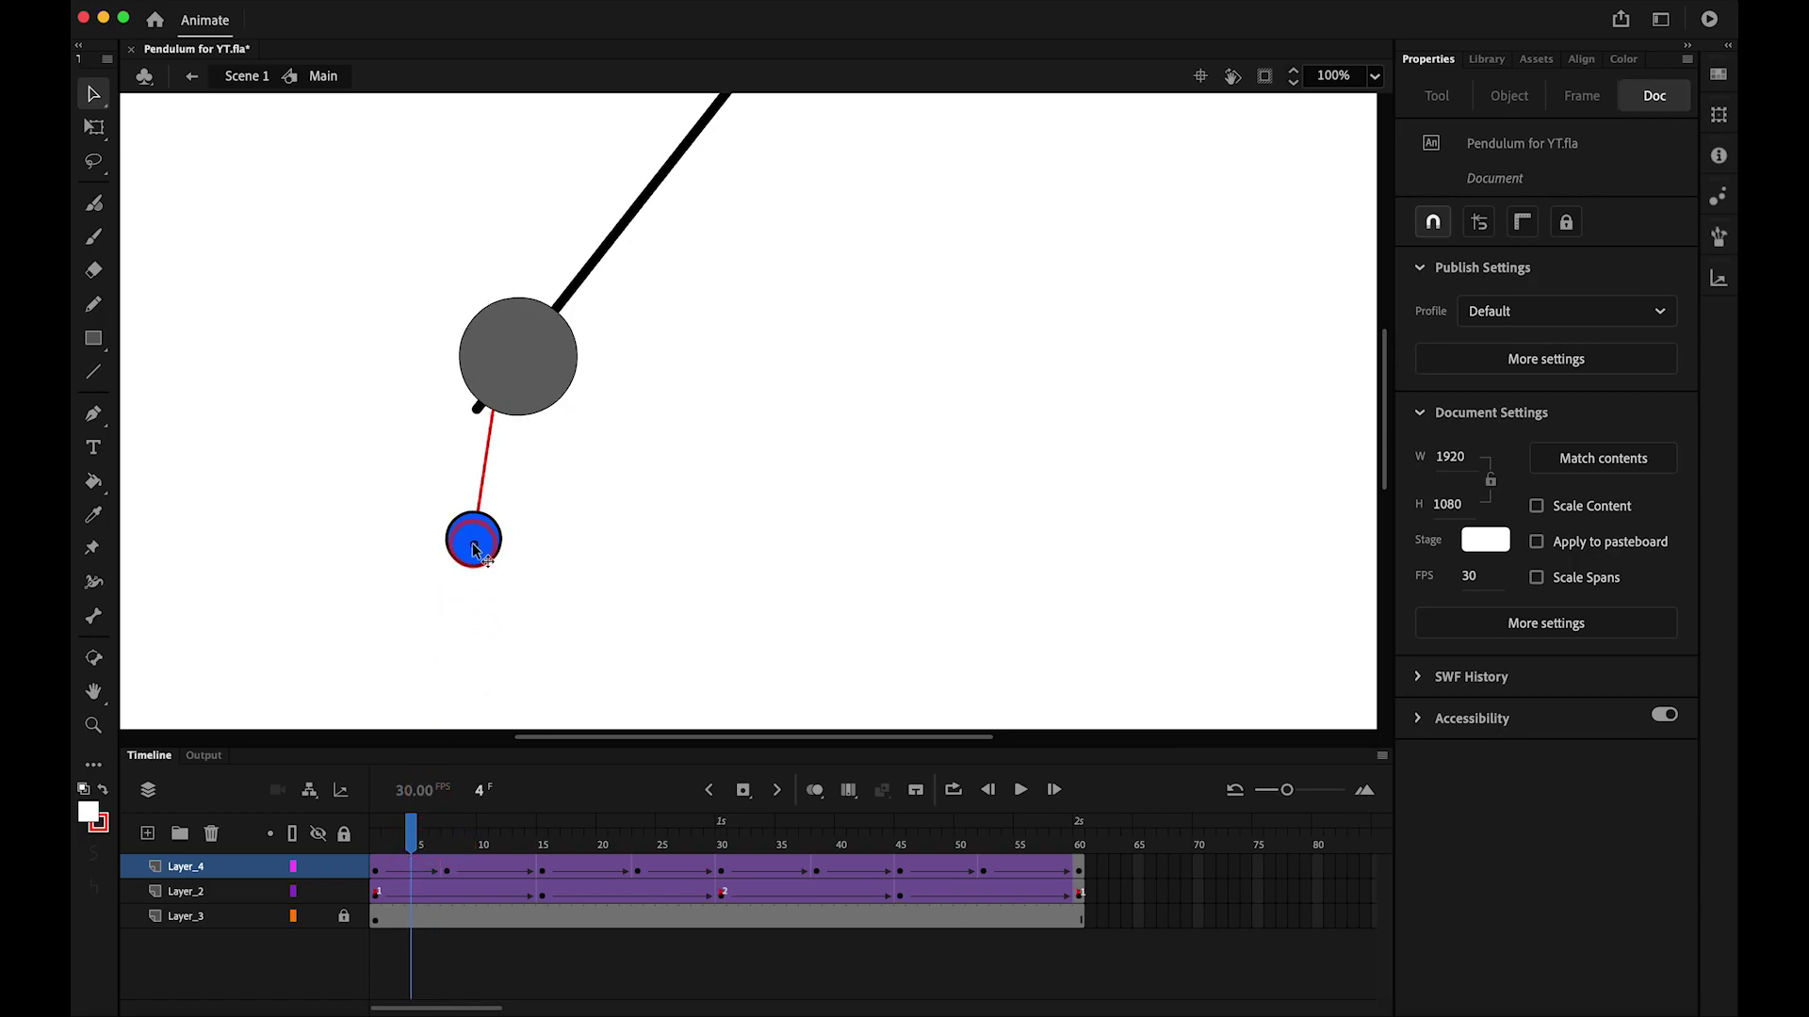
pyautogui.press('F6')
pyautogui.moveTo(487, 545); pyautogui.dragTo(477, 539)
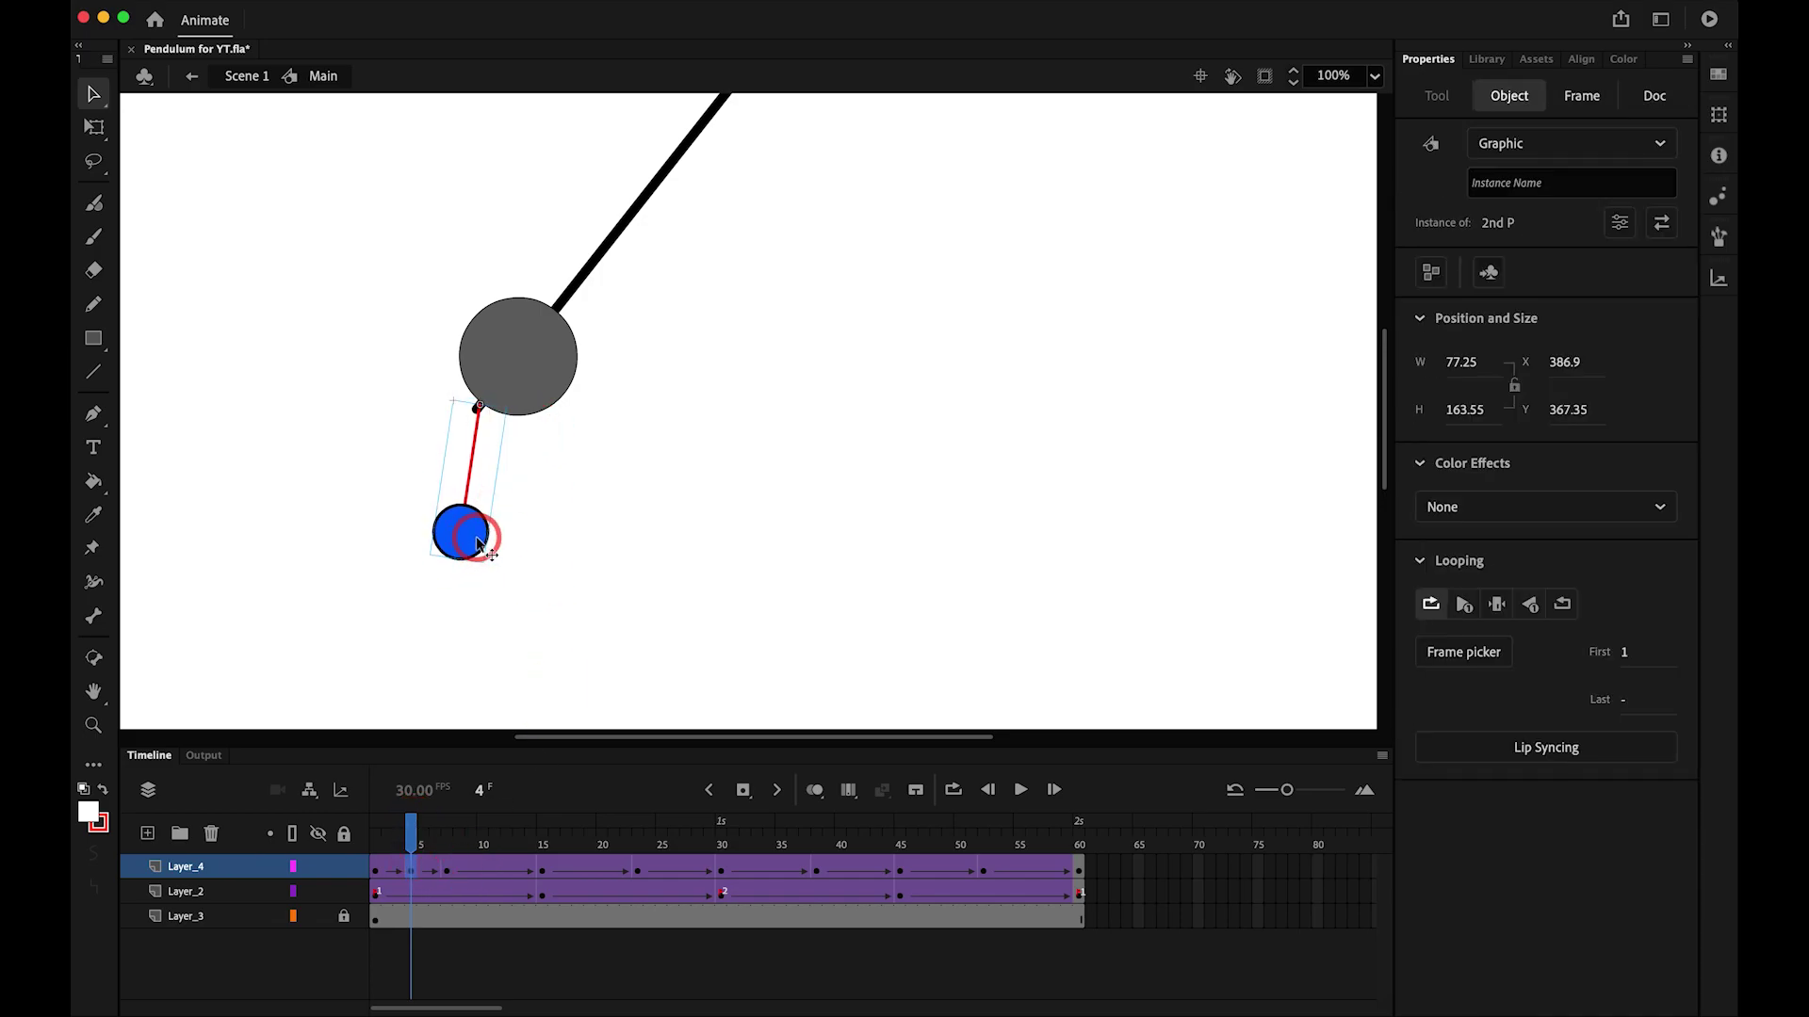
# - Enable Auto KeyFrame and, at frame 11 of Layer_4, move 2nd P onto the rod's tip, at X about 513, Y about 430
pyautogui.click(487, 847)
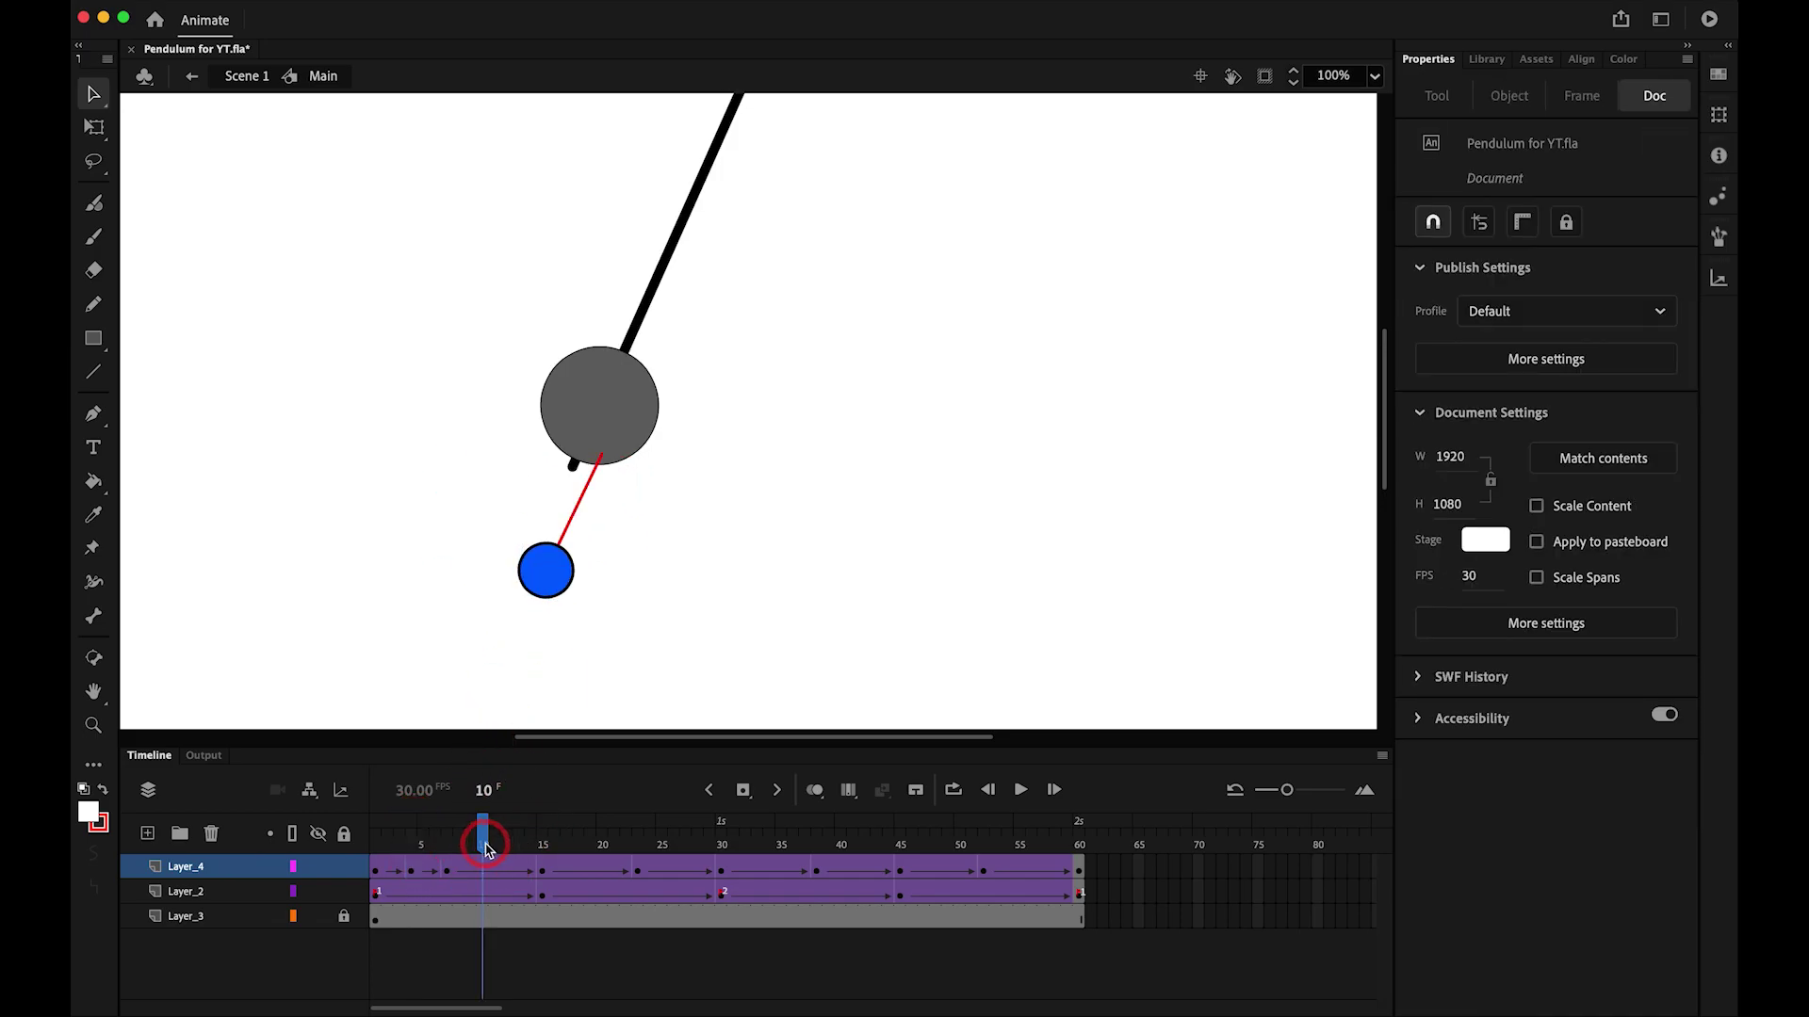
pyautogui.moveTo(488, 849); pyautogui.dragTo(492, 850)
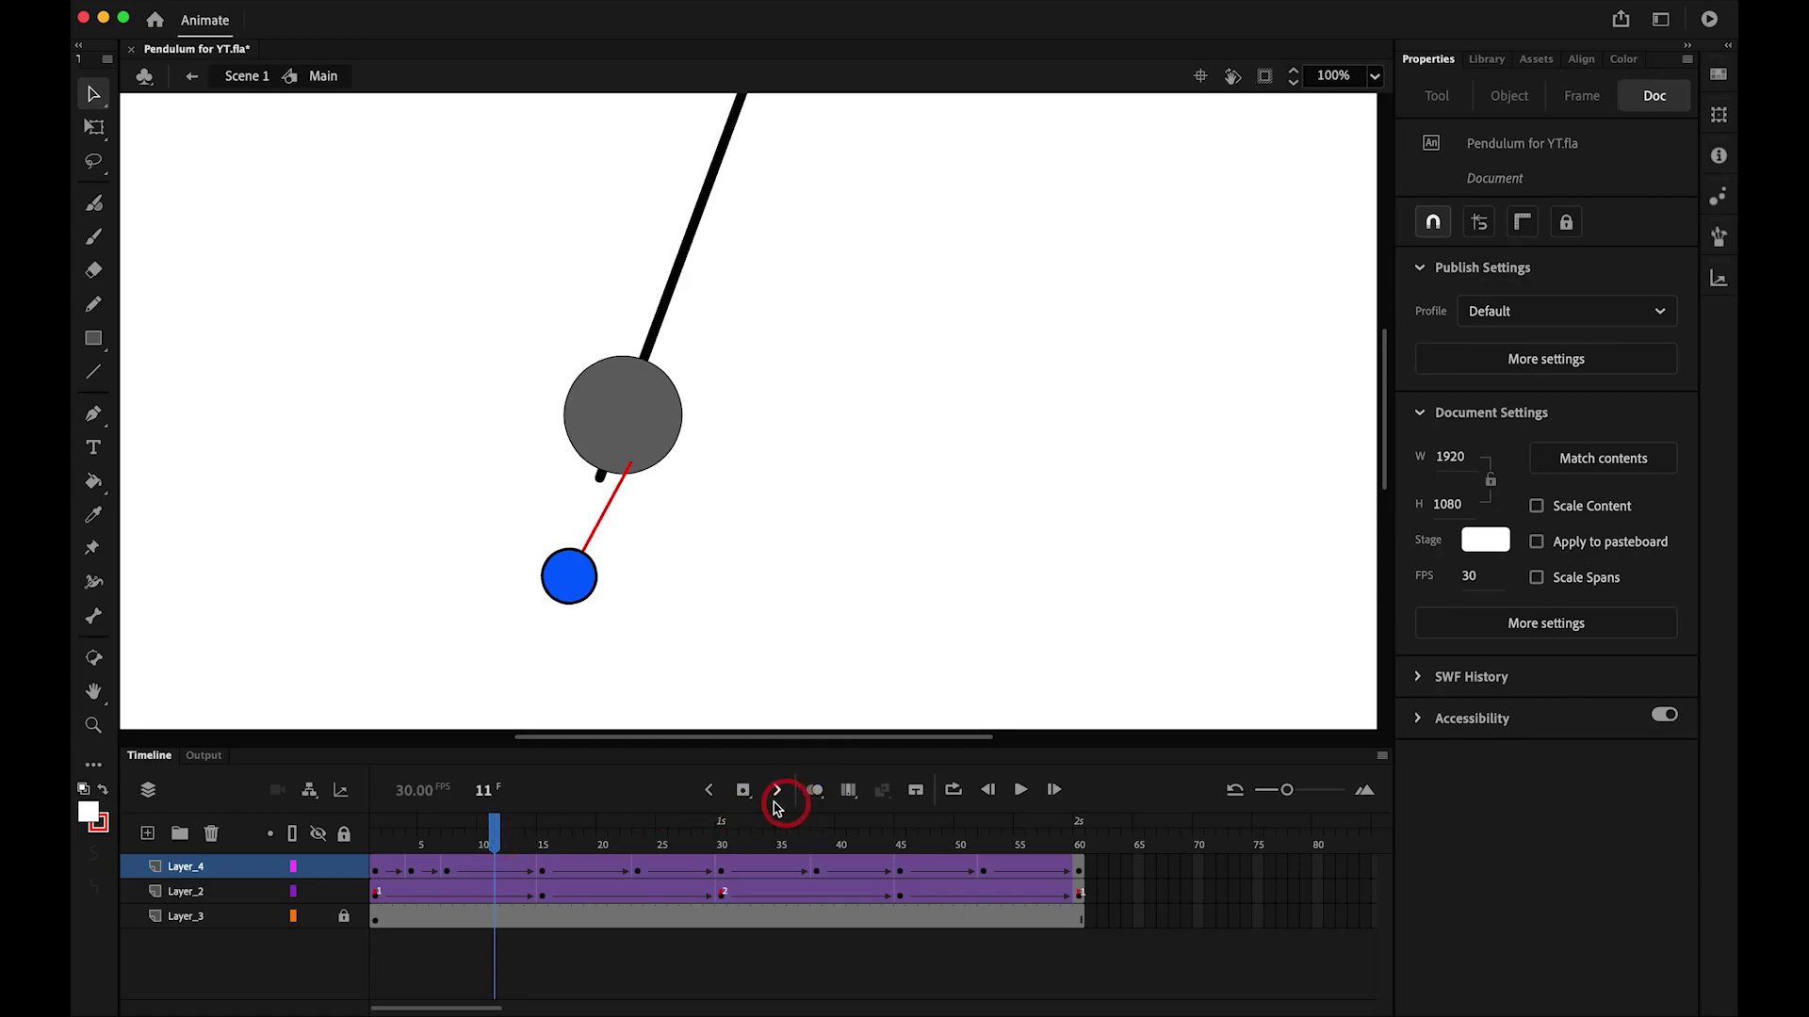
pyautogui.click(742, 790)
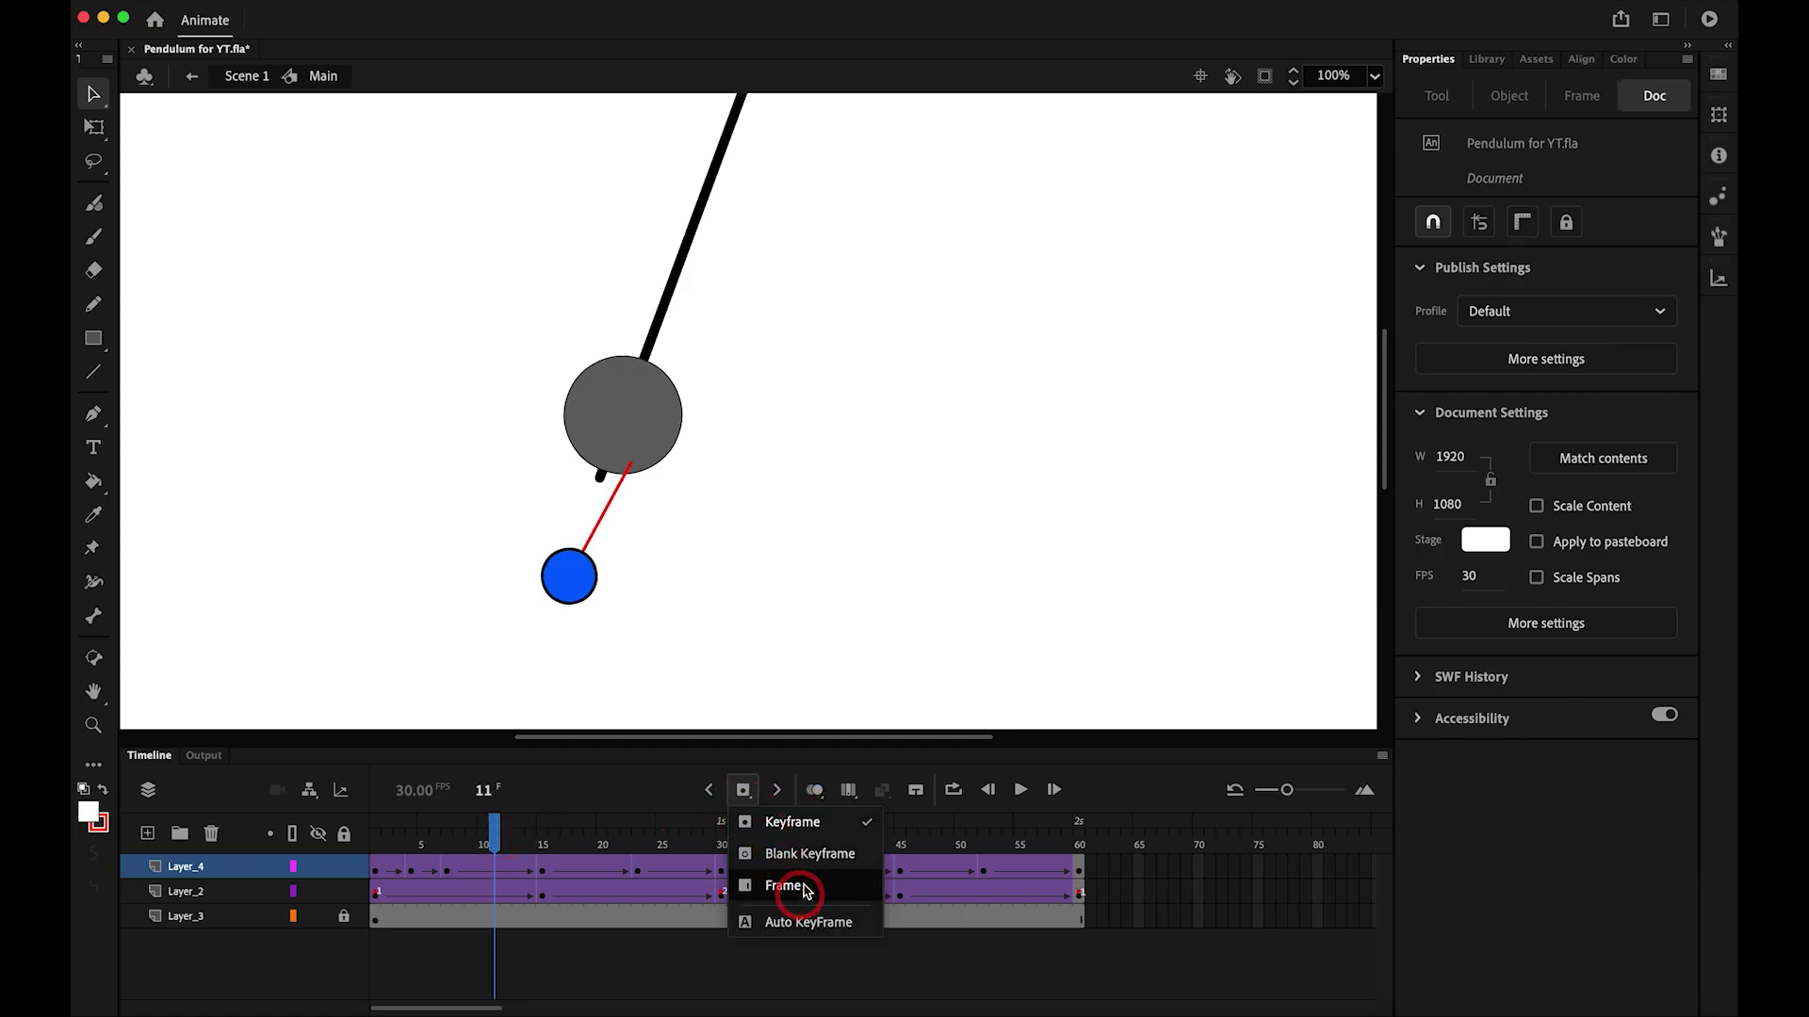
pyautogui.click(804, 923)
pyautogui.moveTo(572, 596); pyautogui.dragTo(539, 609)
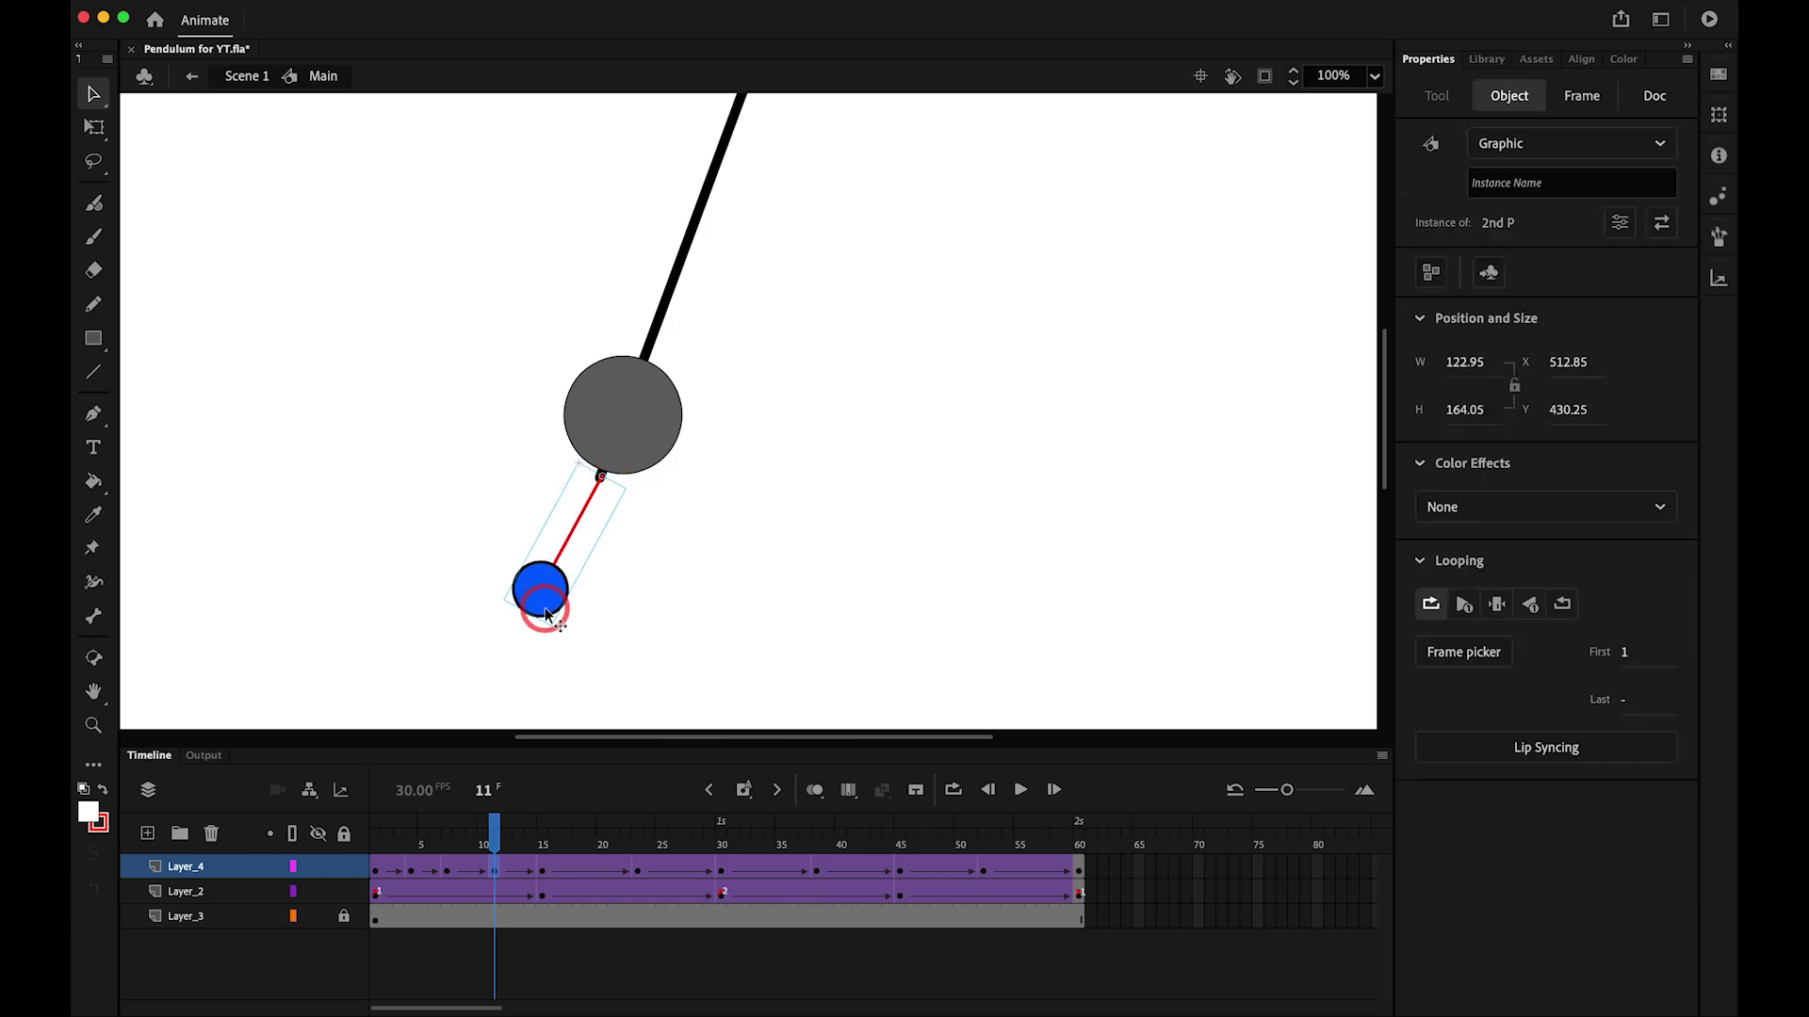
# - Move 2nd P onto the rod's tip at frames 19, 26, 34 and 41 of Layer_4, with a keyframe at each
pyautogui.click(583, 872)
pyautogui.click(590, 875)
pyautogui.moveTo(794, 606); pyautogui.dragTo(822, 622)
pyautogui.click(673, 874)
pyautogui.moveTo(1001, 565); pyautogui.dragTo(973, 600)
pyautogui.click(766, 871)
pyautogui.click(934, 630)
pyautogui.click(853, 870)
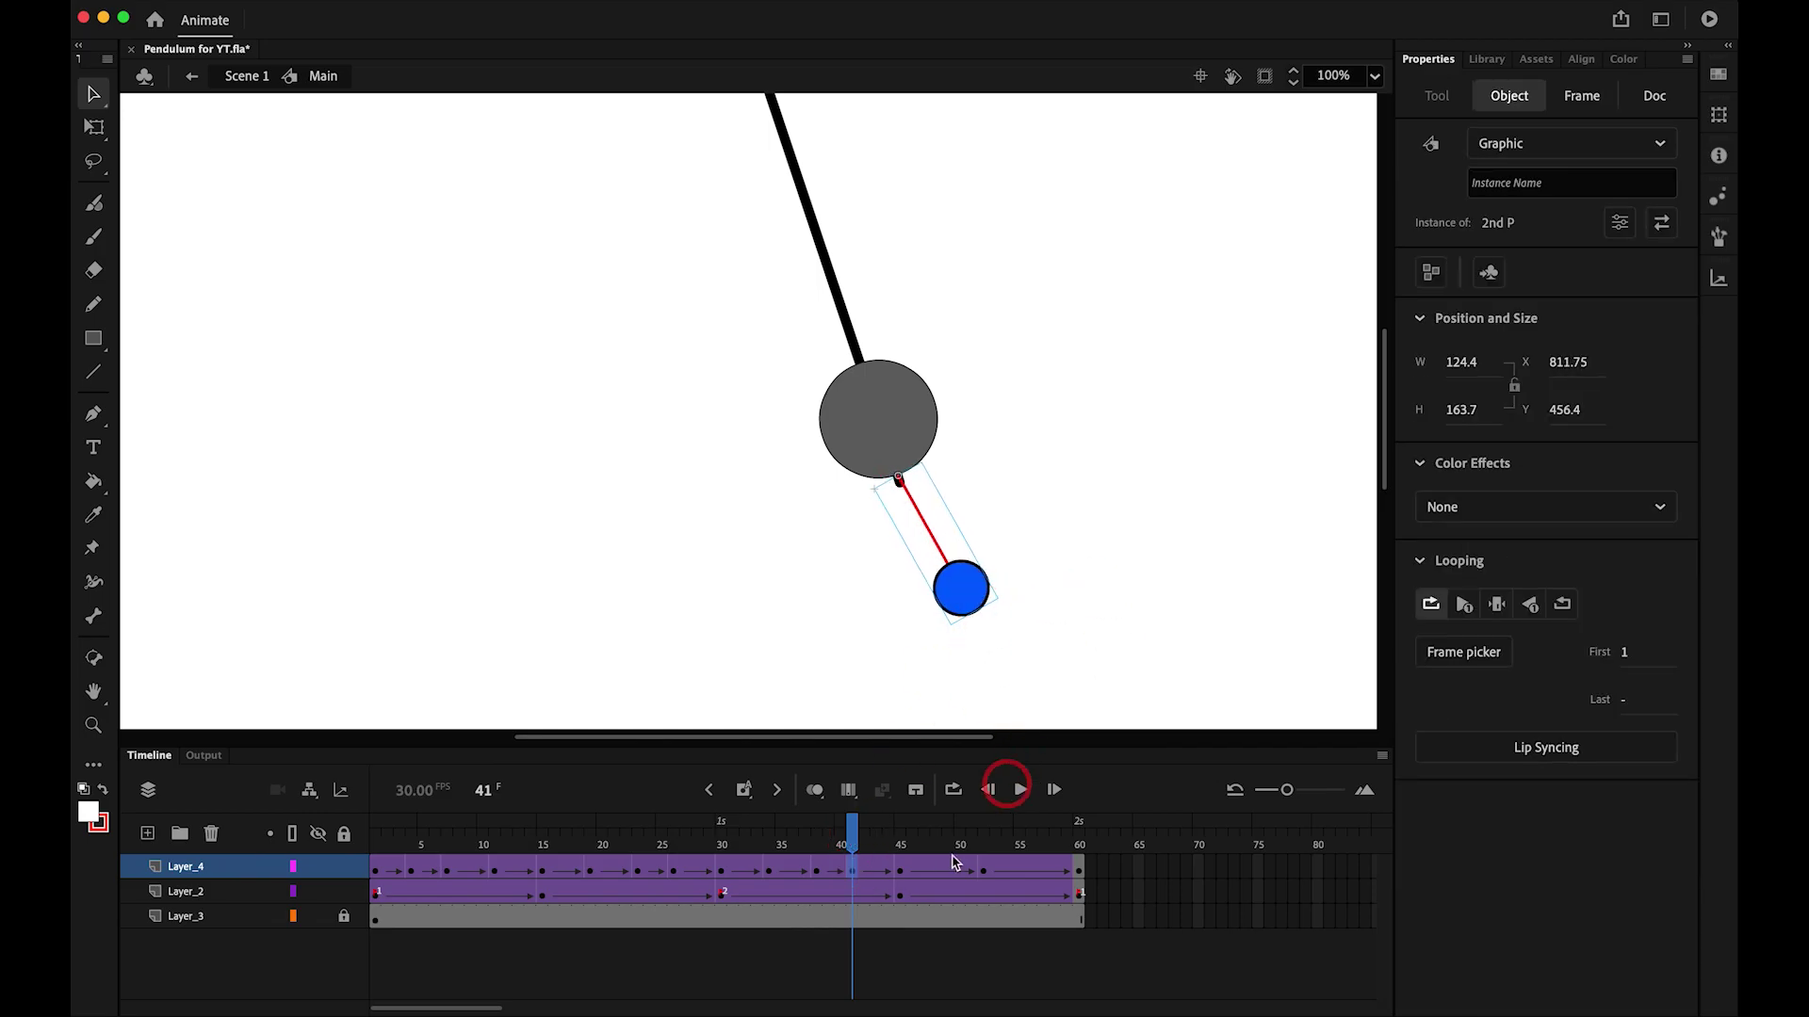
# - Move 2nd P onto the rod's tip at frame 48 (X about 559, Y about 469) and frame 56 (X about 394, Y about 379) of Layer_4
pyautogui.click(940, 875)
pyautogui.moveTo(742, 586); pyautogui.dragTo(727, 598)
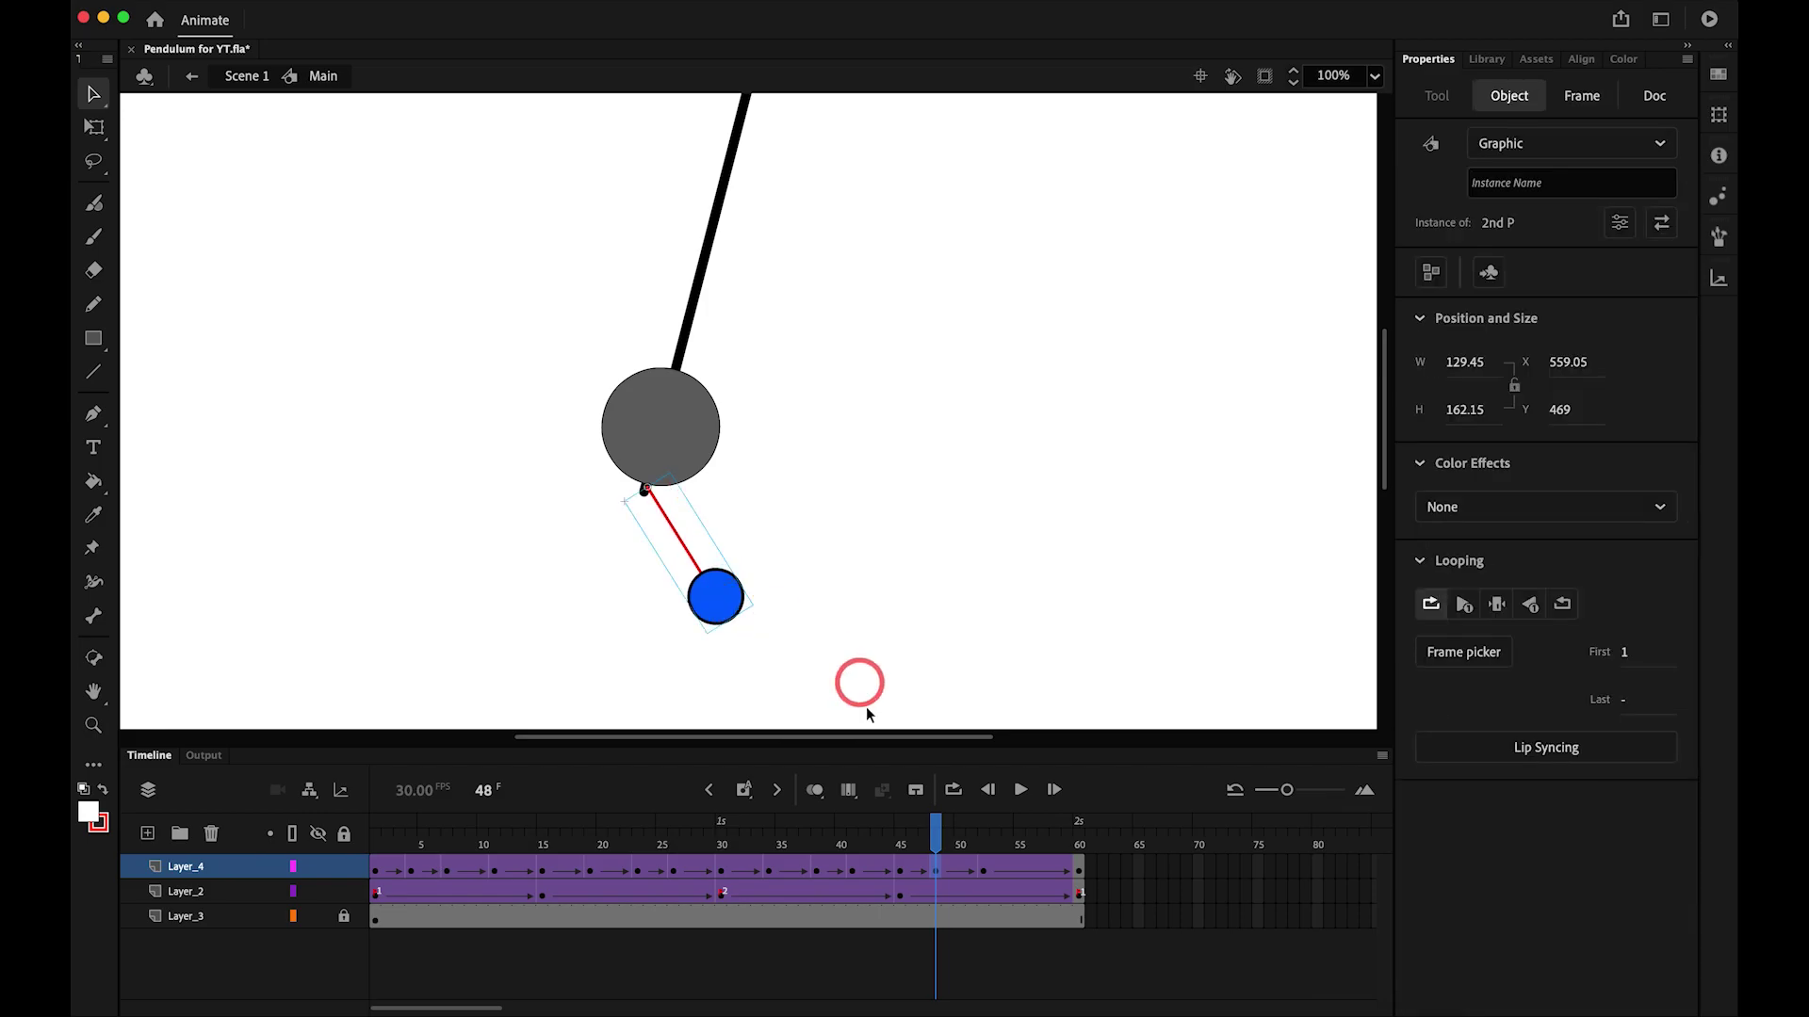
pyautogui.click(1027, 874)
pyautogui.moveTo(530, 544); pyautogui.dragTo(509, 539)
pyautogui.click(991, 791)
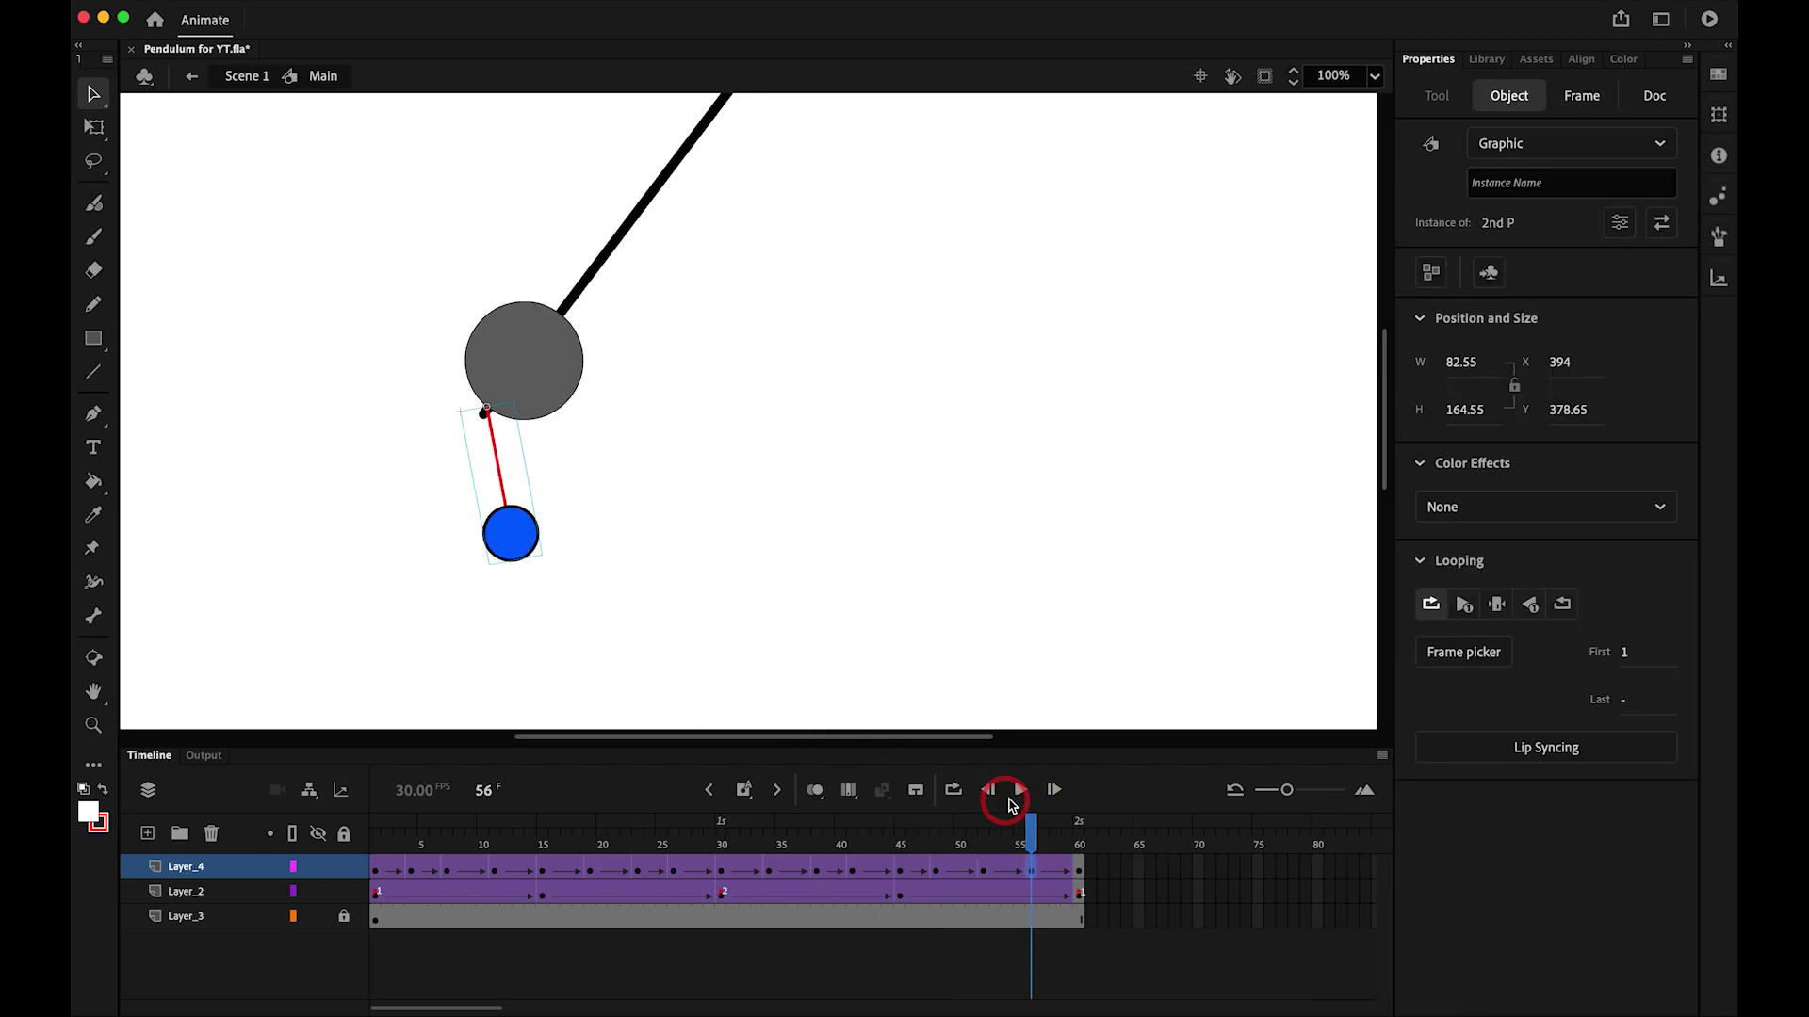
# - Play the animation from frame 1 and view the whole stage to check the connection between the two pendulums
pyautogui.moveTo(1023, 841); pyautogui.dragTo(317, 831)
pyautogui.press('Return')
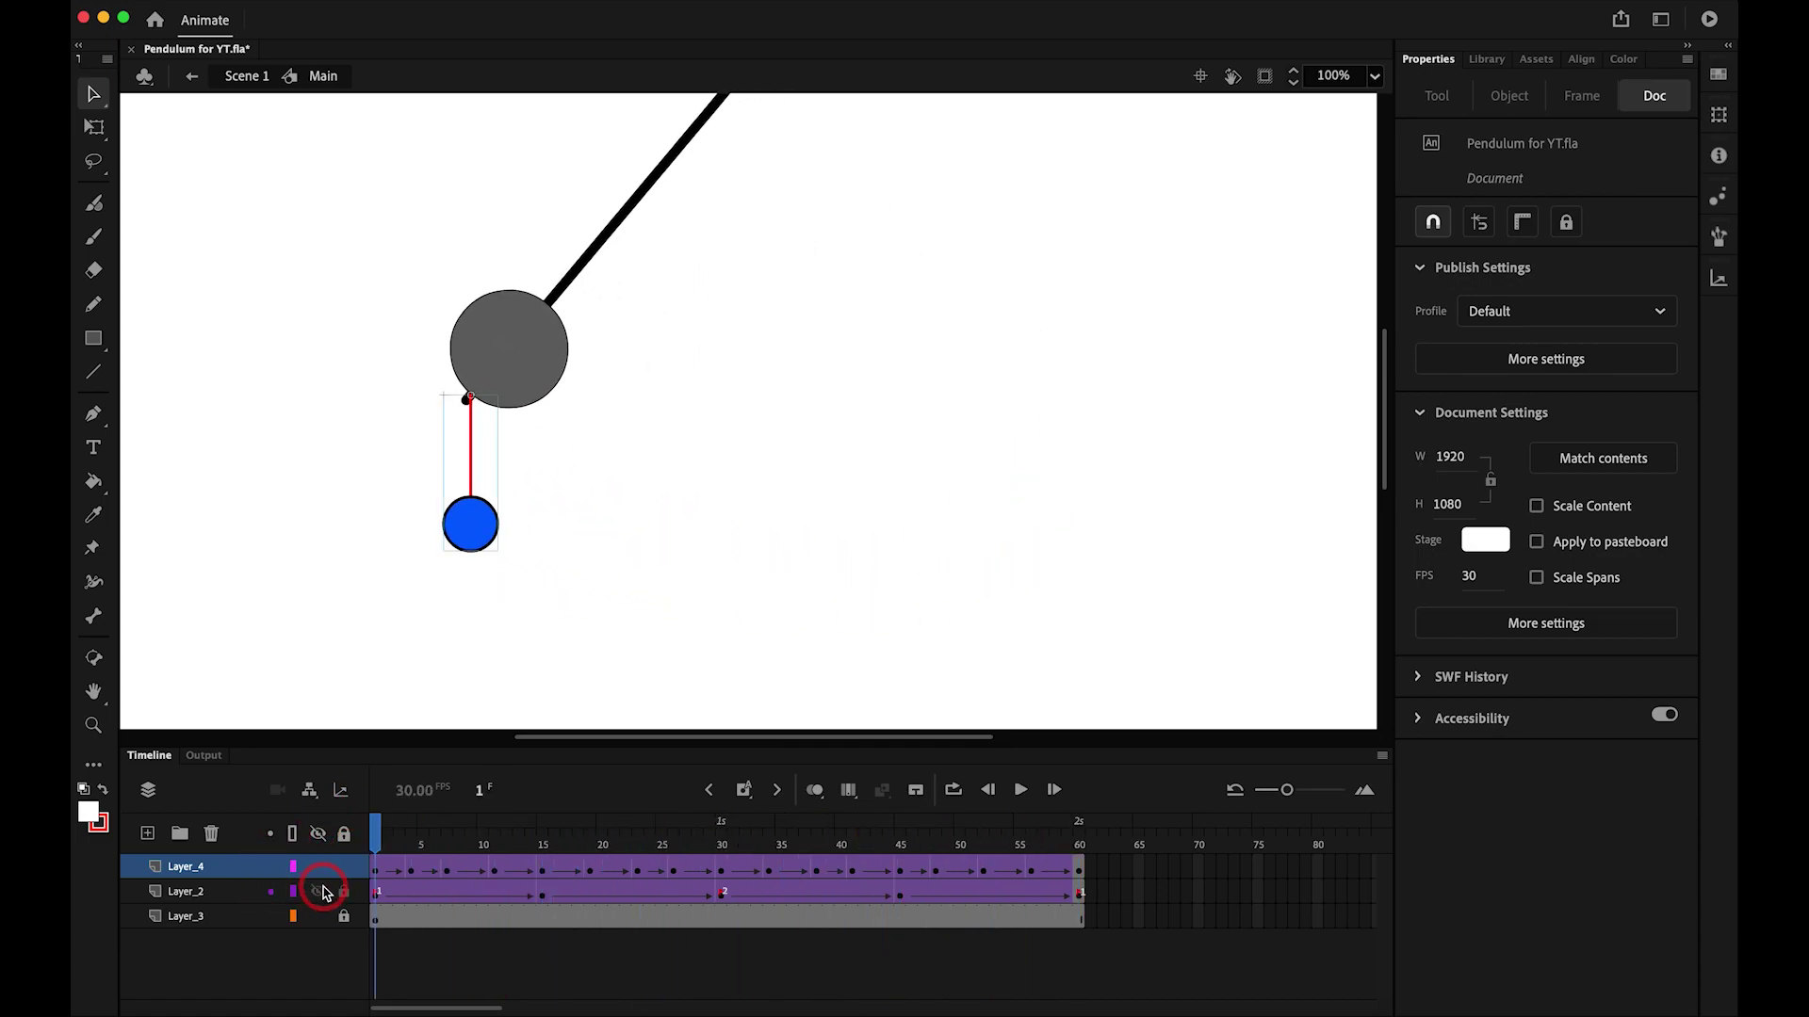
pyautogui.press('Return')
pyautogui.press('Return')
pyautogui.press('super+2')
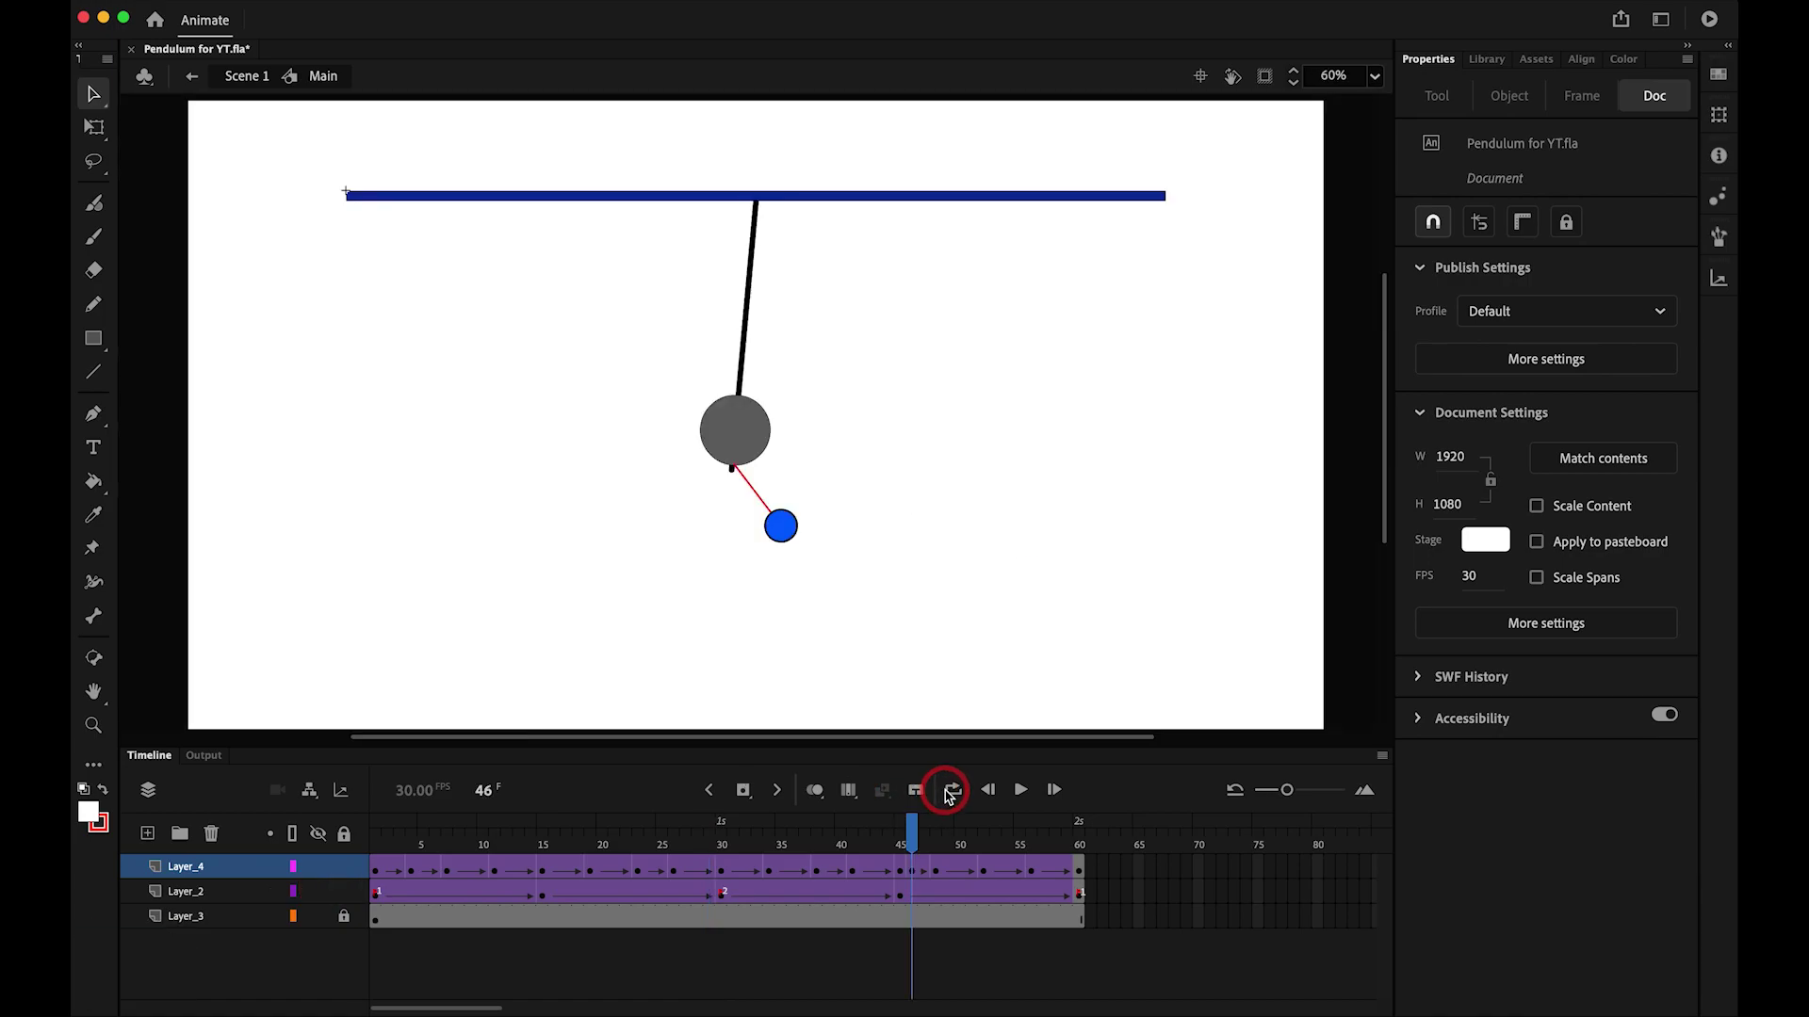
# - Loop the playback over frames 1 to 60 to examine the continuous double-pendulum swing
pyautogui.click(949, 796)
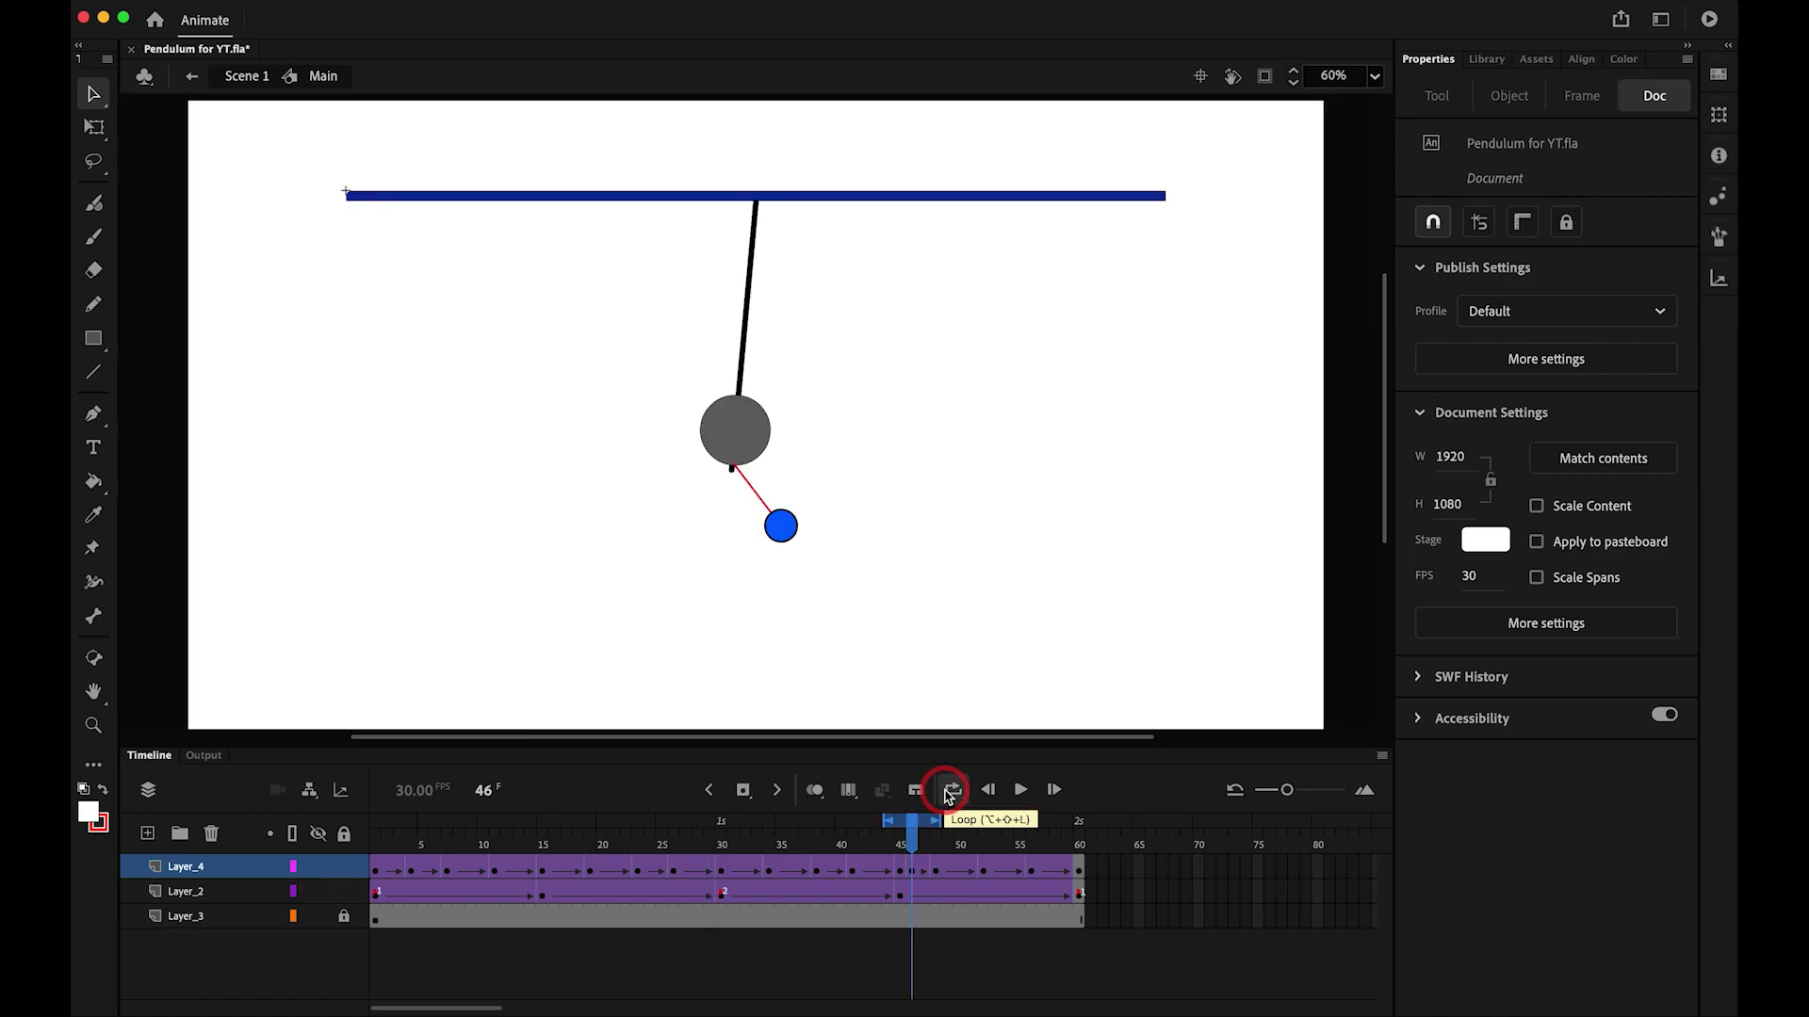
pyautogui.click(951, 868)
pyautogui.moveTo(942, 824); pyautogui.dragTo(1155, 834)
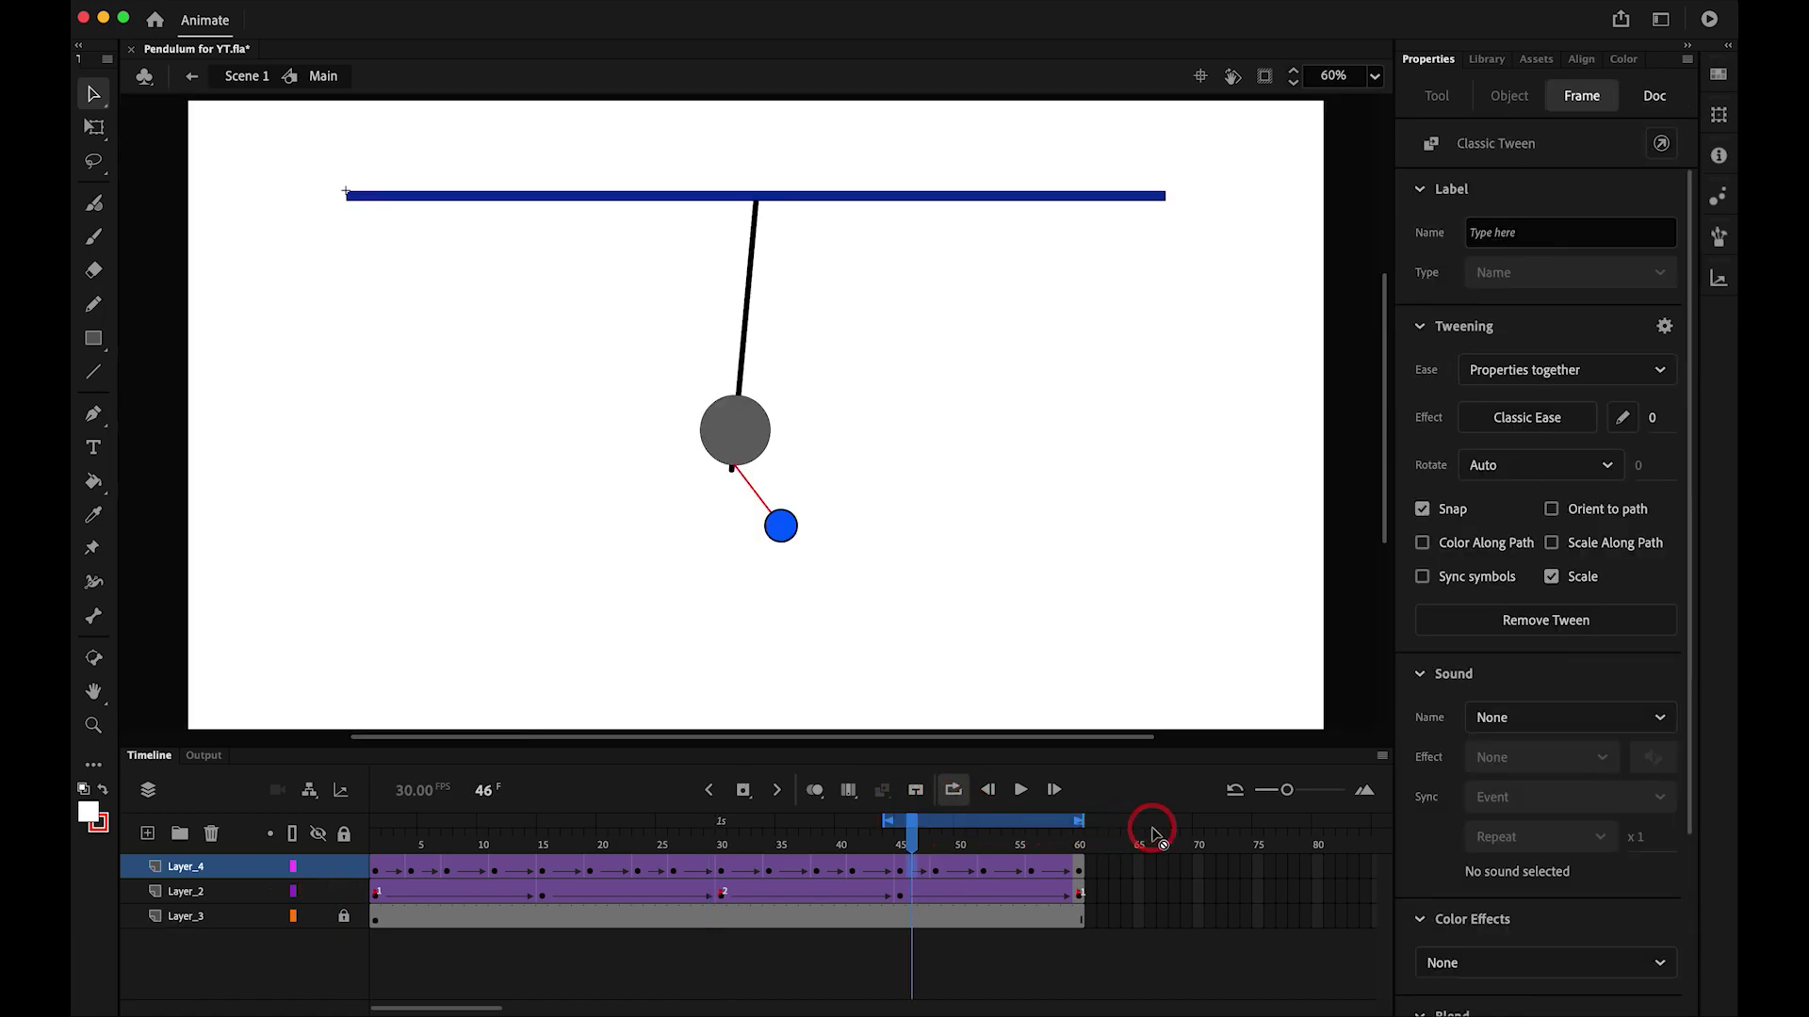
pyautogui.moveTo(881, 818); pyautogui.dragTo(224, 812)
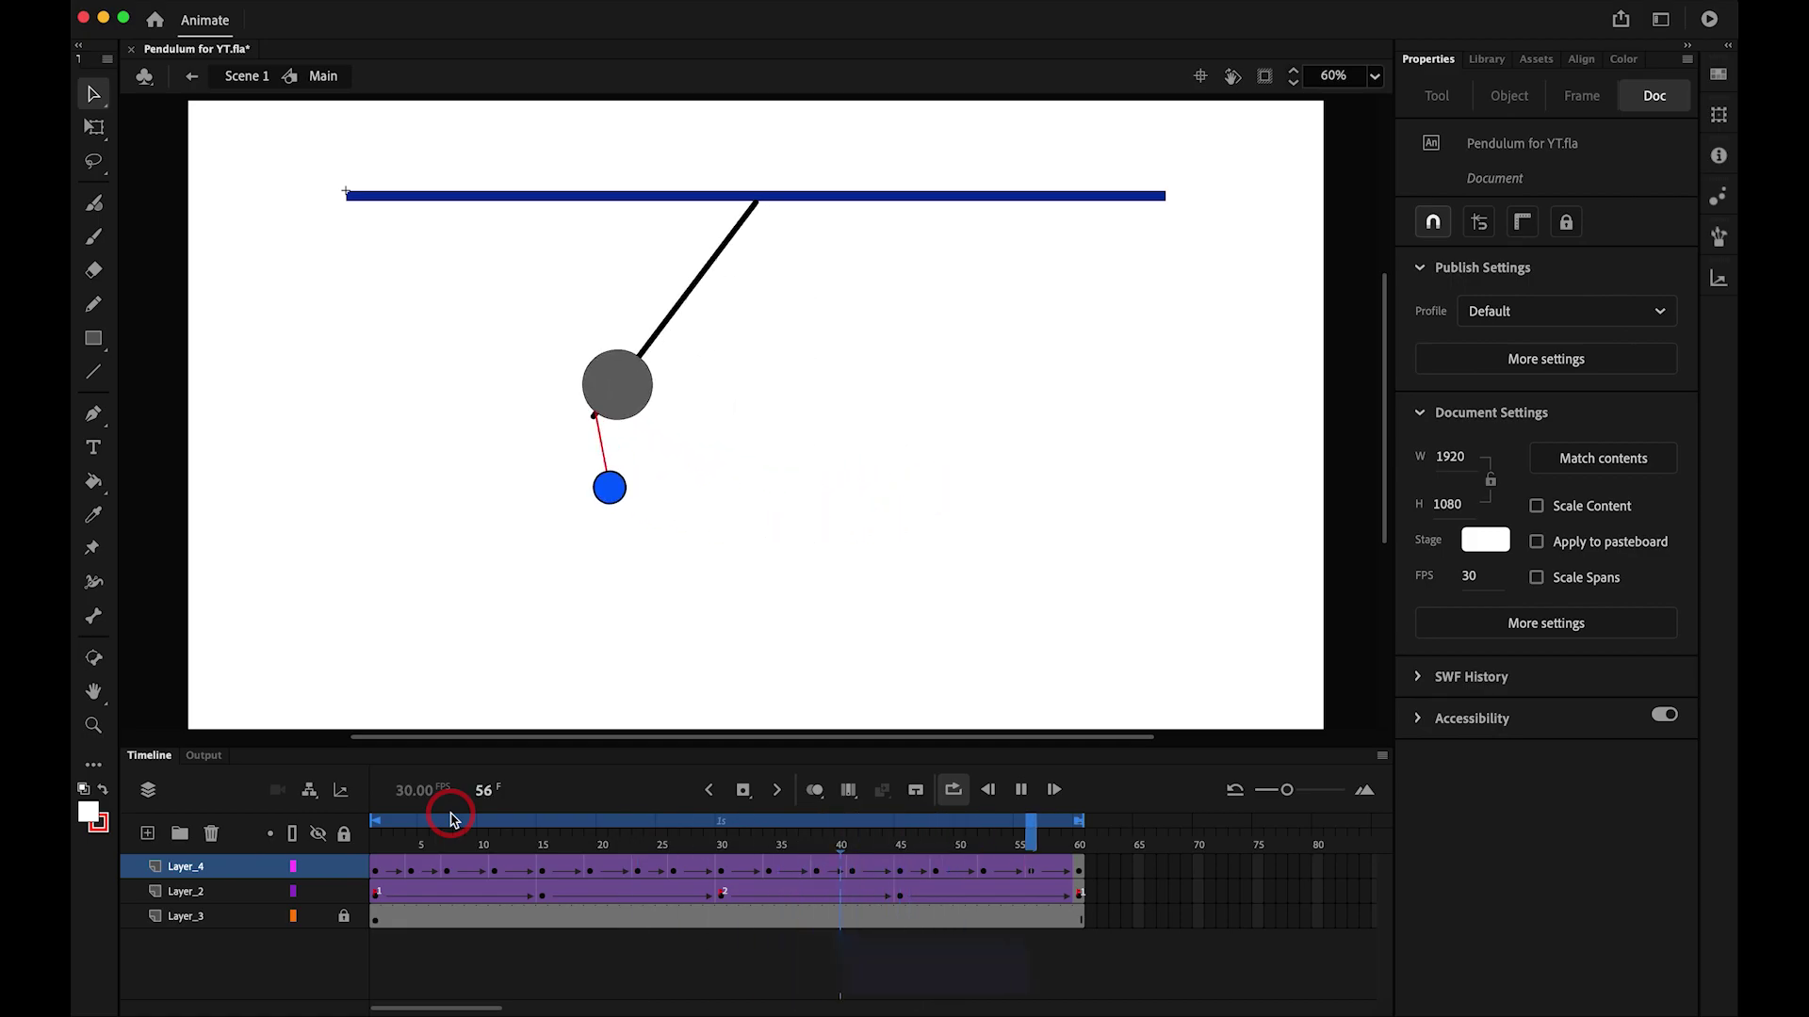
pyautogui.press('Return')
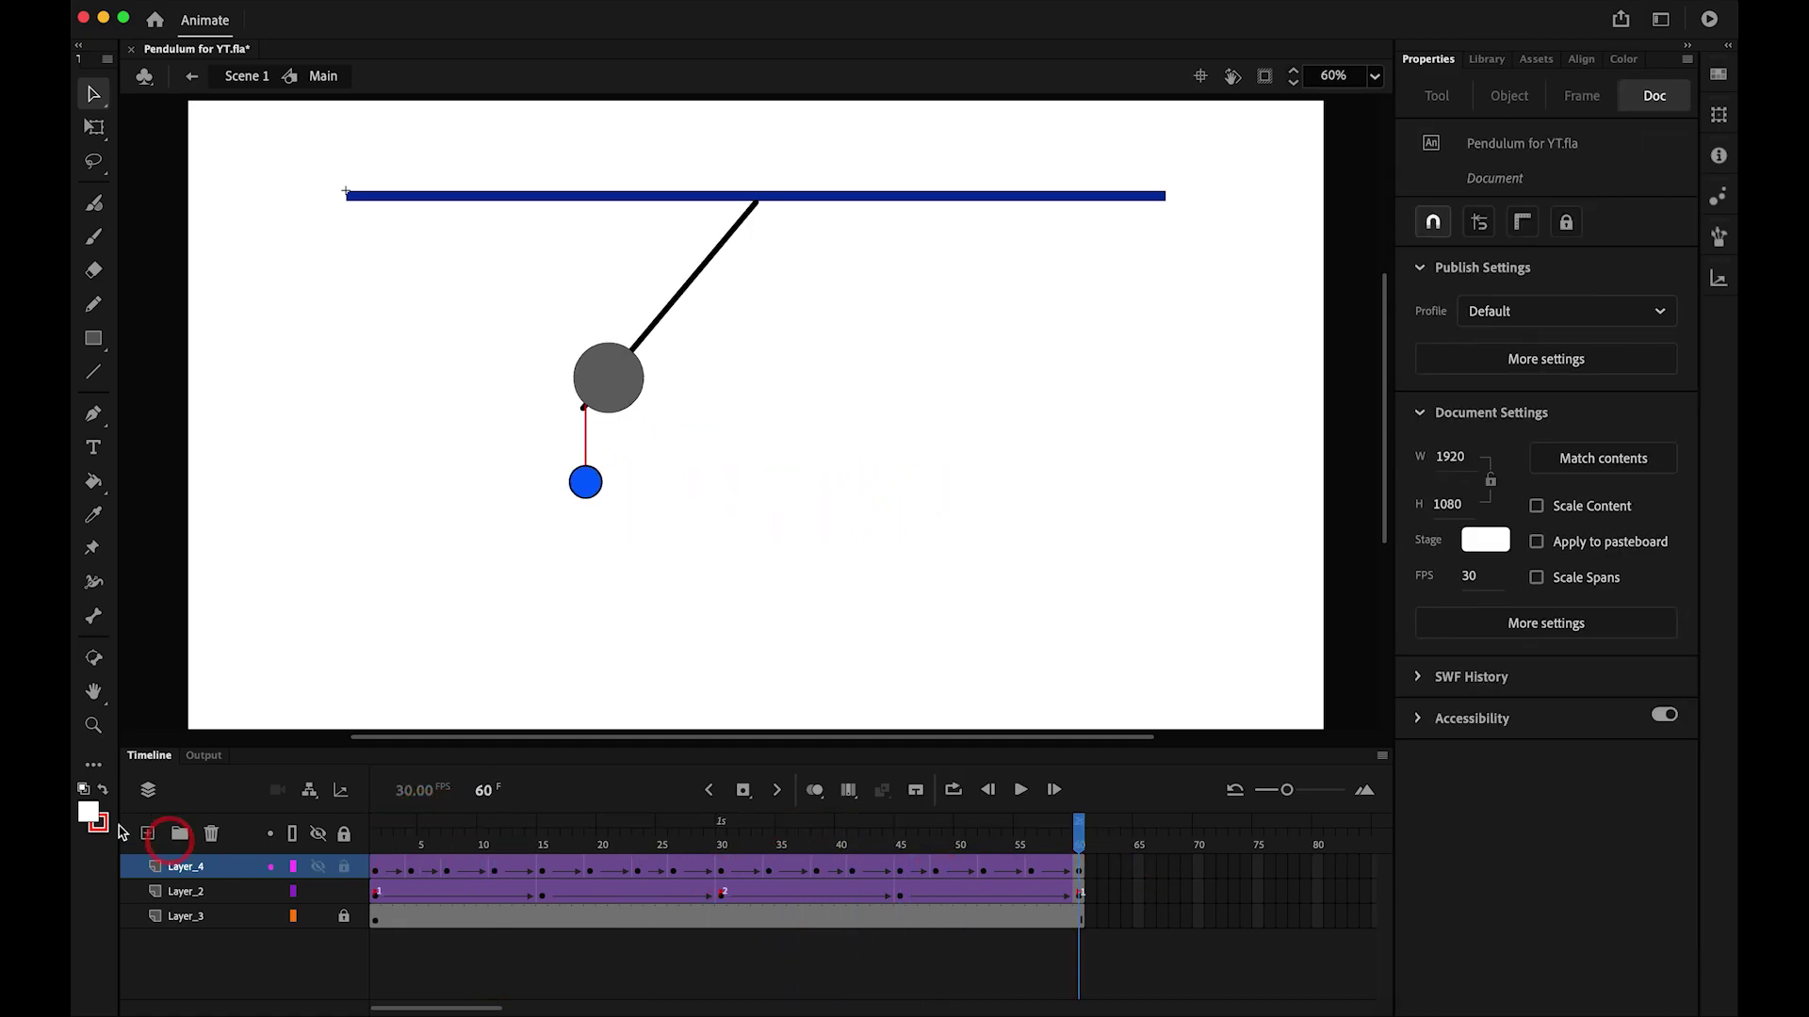
# - Move Layer_4 below Layer_2 in the layer stack and replay the swing
pyautogui.click(175, 871)
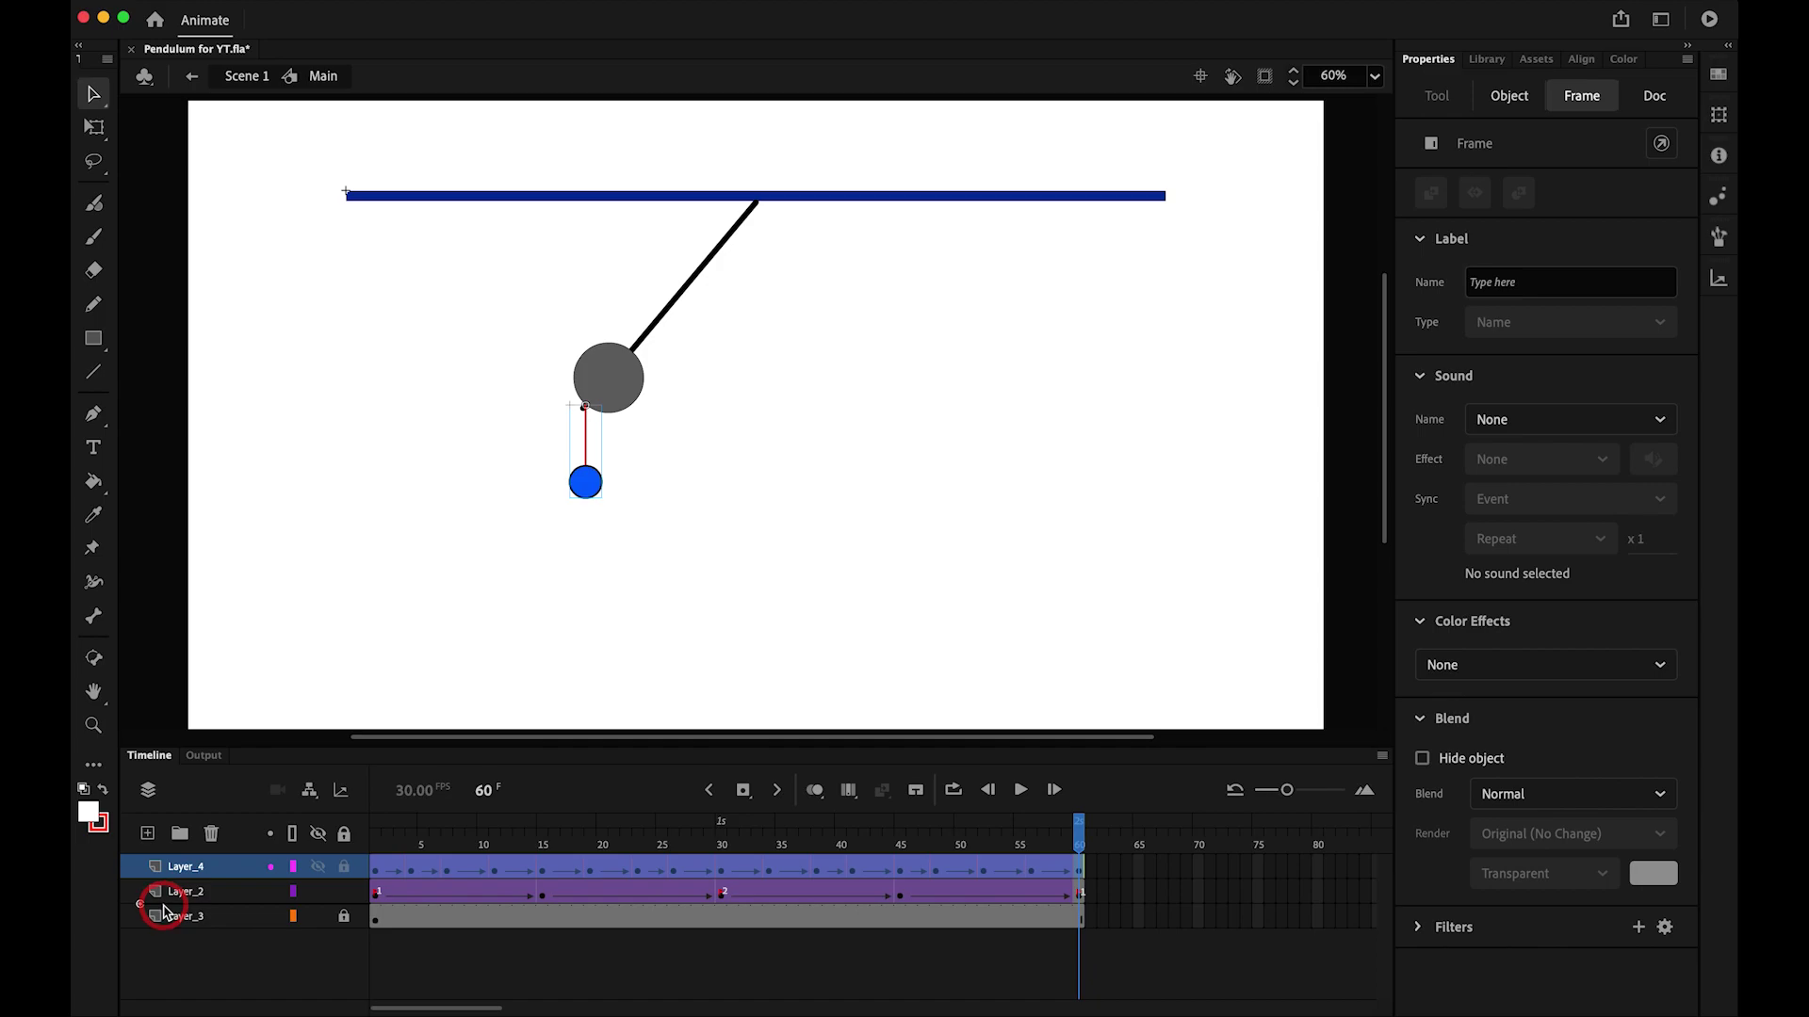
pyautogui.moveTo(164, 912); pyautogui.dragTo(164, 908)
pyautogui.click(508, 847)
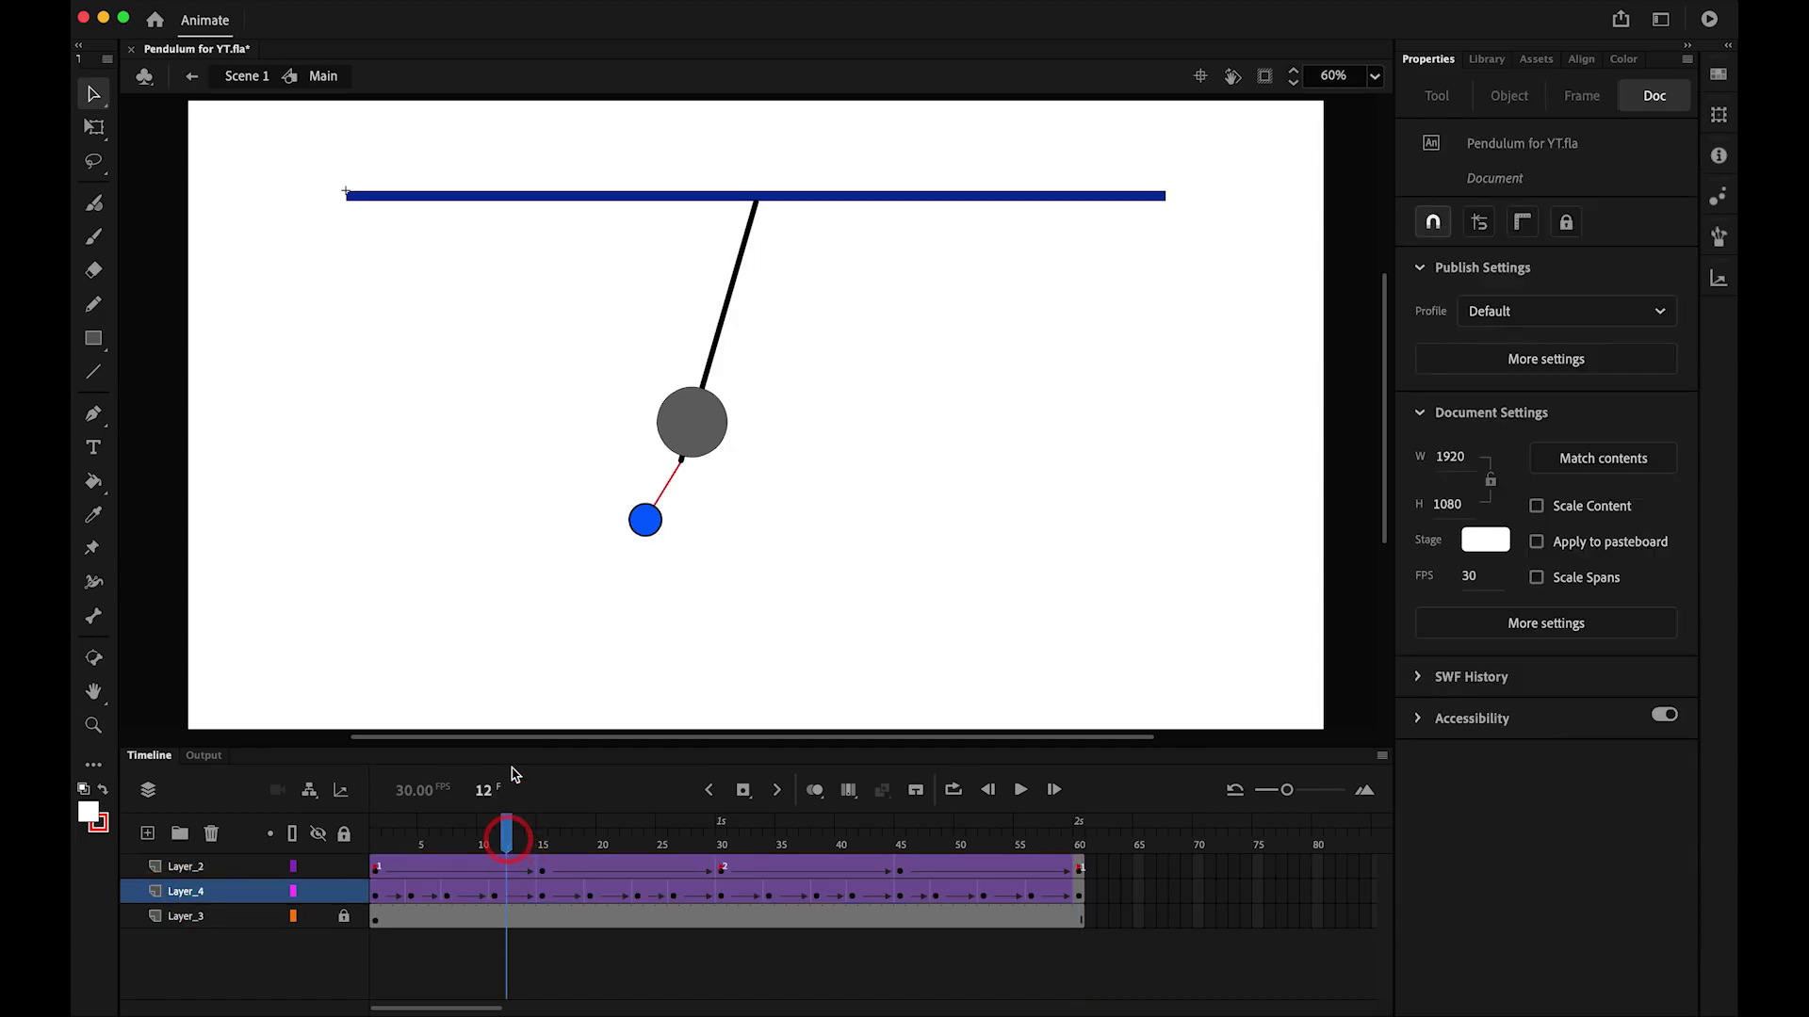
pyautogui.press('Return')
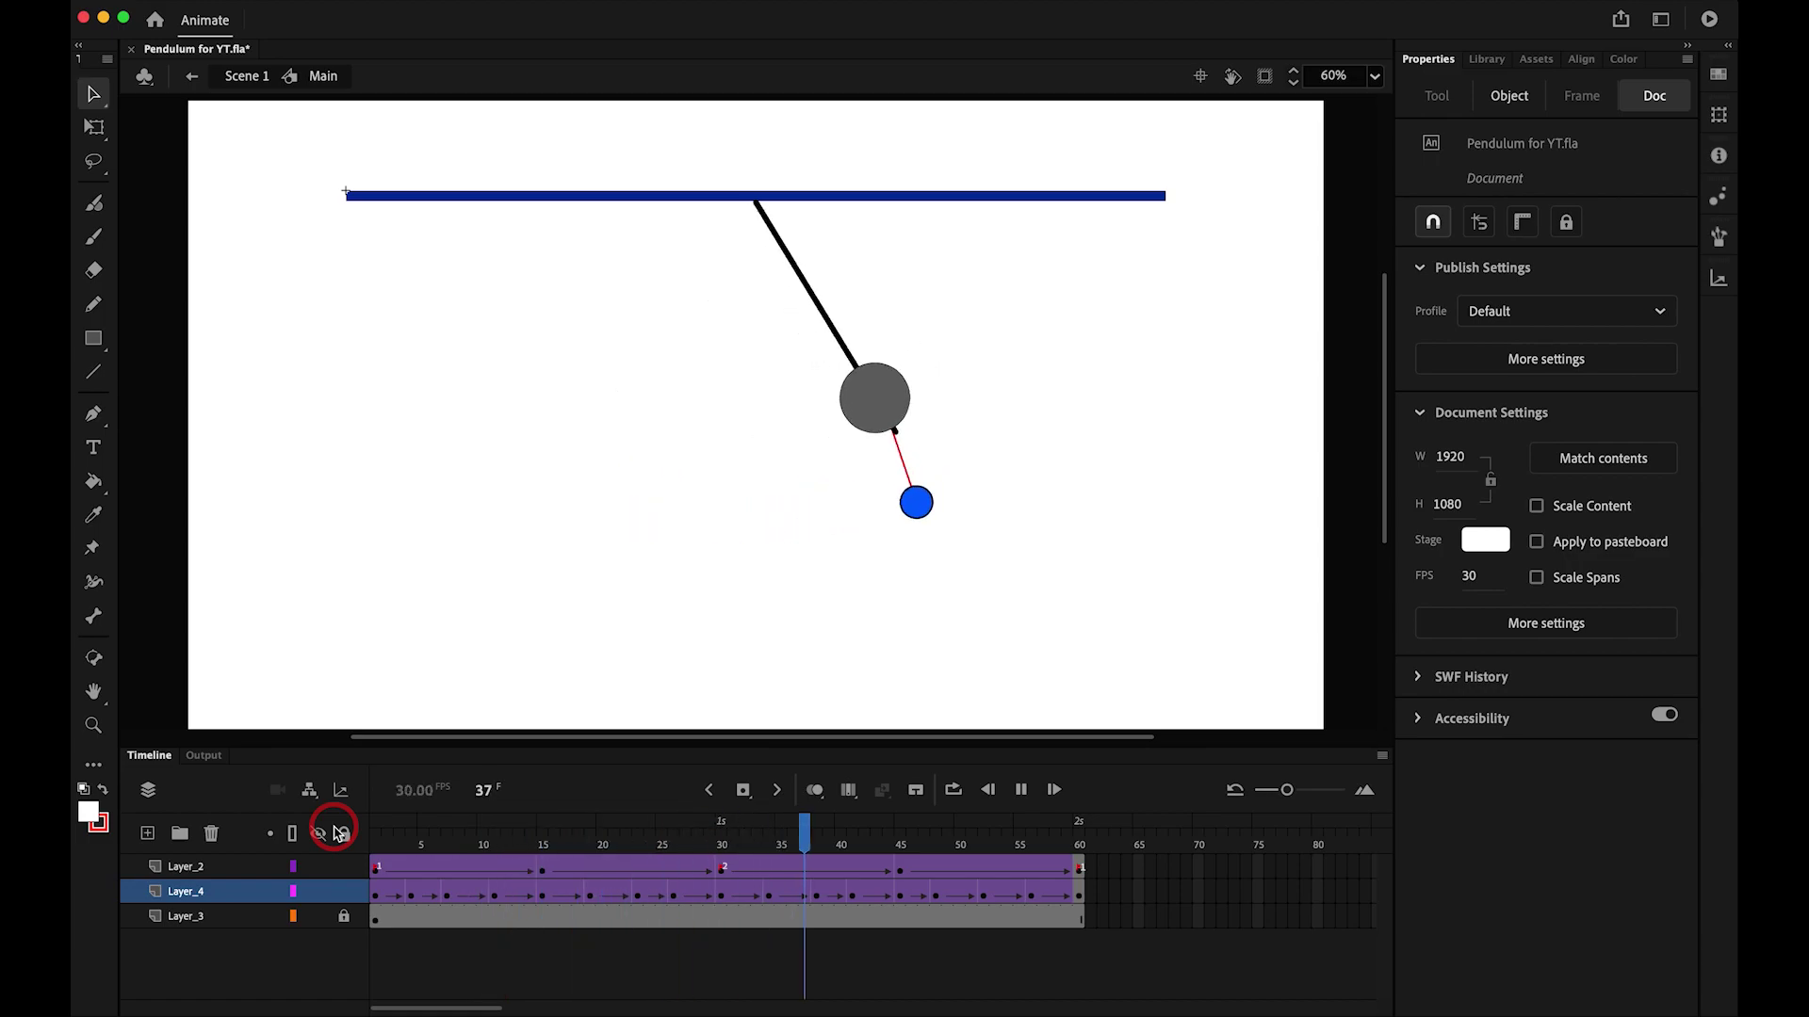
pyautogui.press('Return')
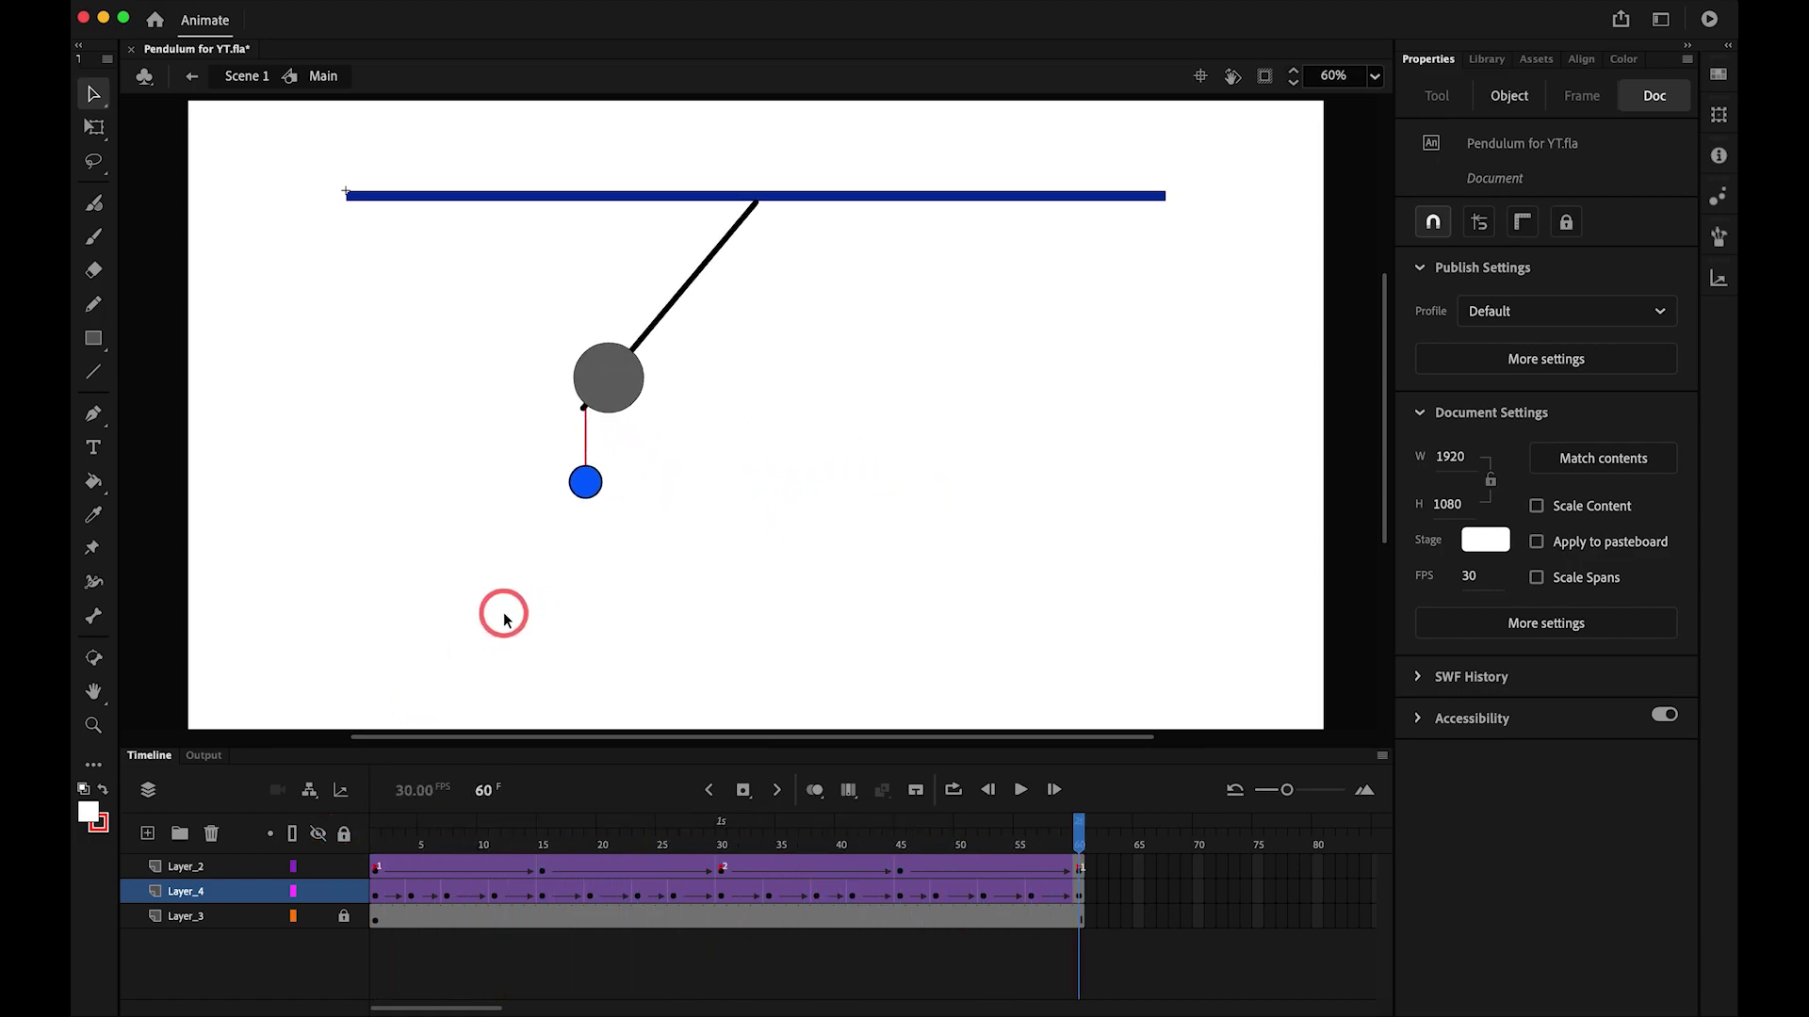
pyautogui.press('Return')
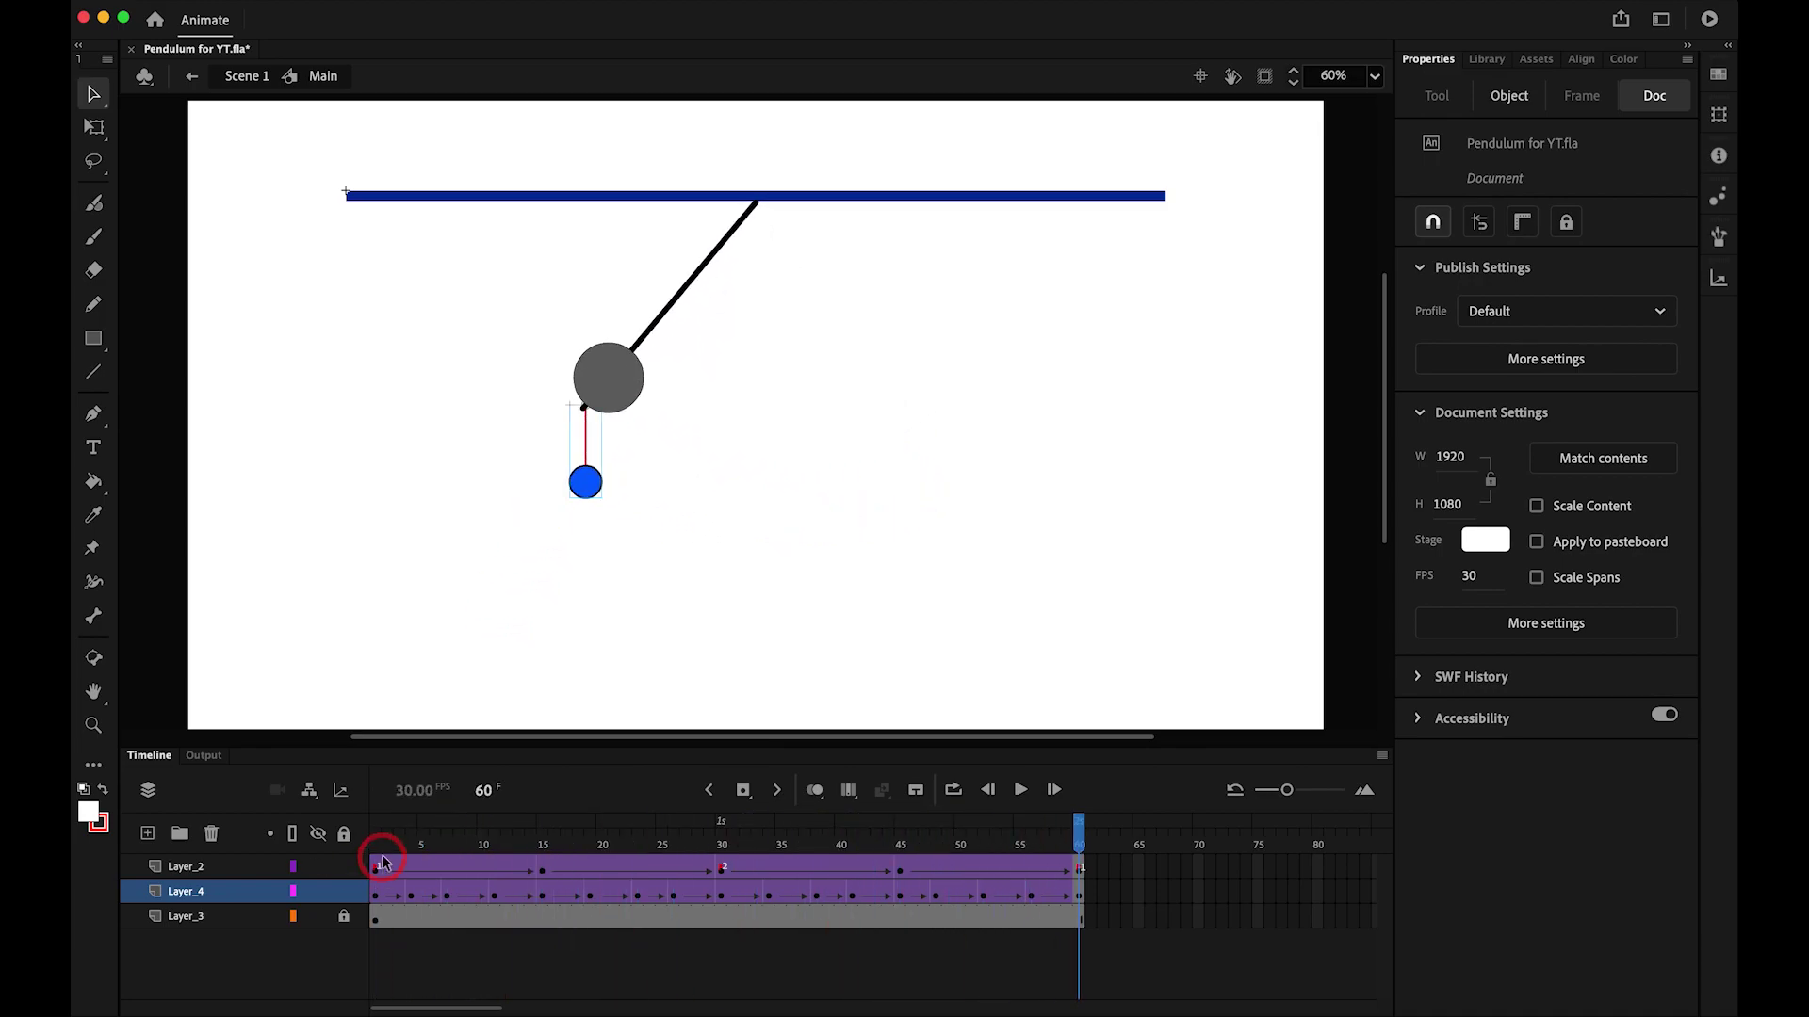
# - Turn on onion skinning and extend its range back over the whole timeline to examine both pendulums' arcs
pyautogui.click(814, 789)
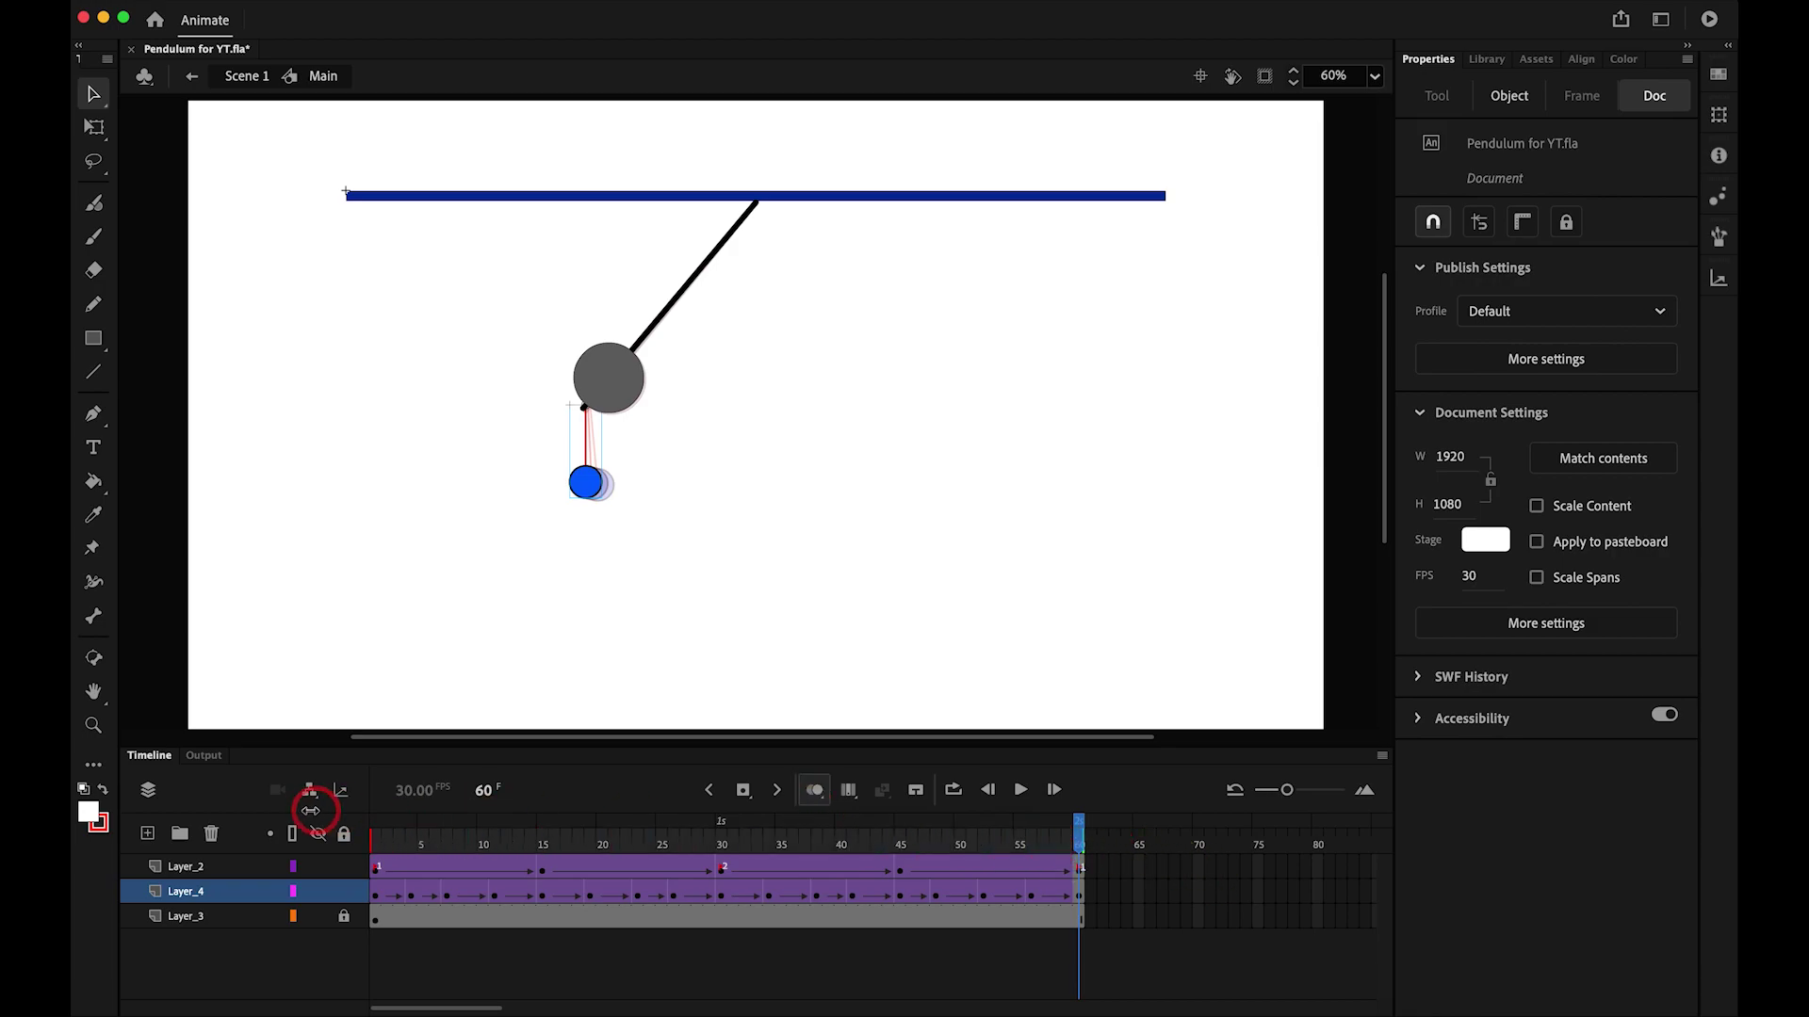
pyautogui.moveTo(322, 812); pyautogui.dragTo(320, 811)
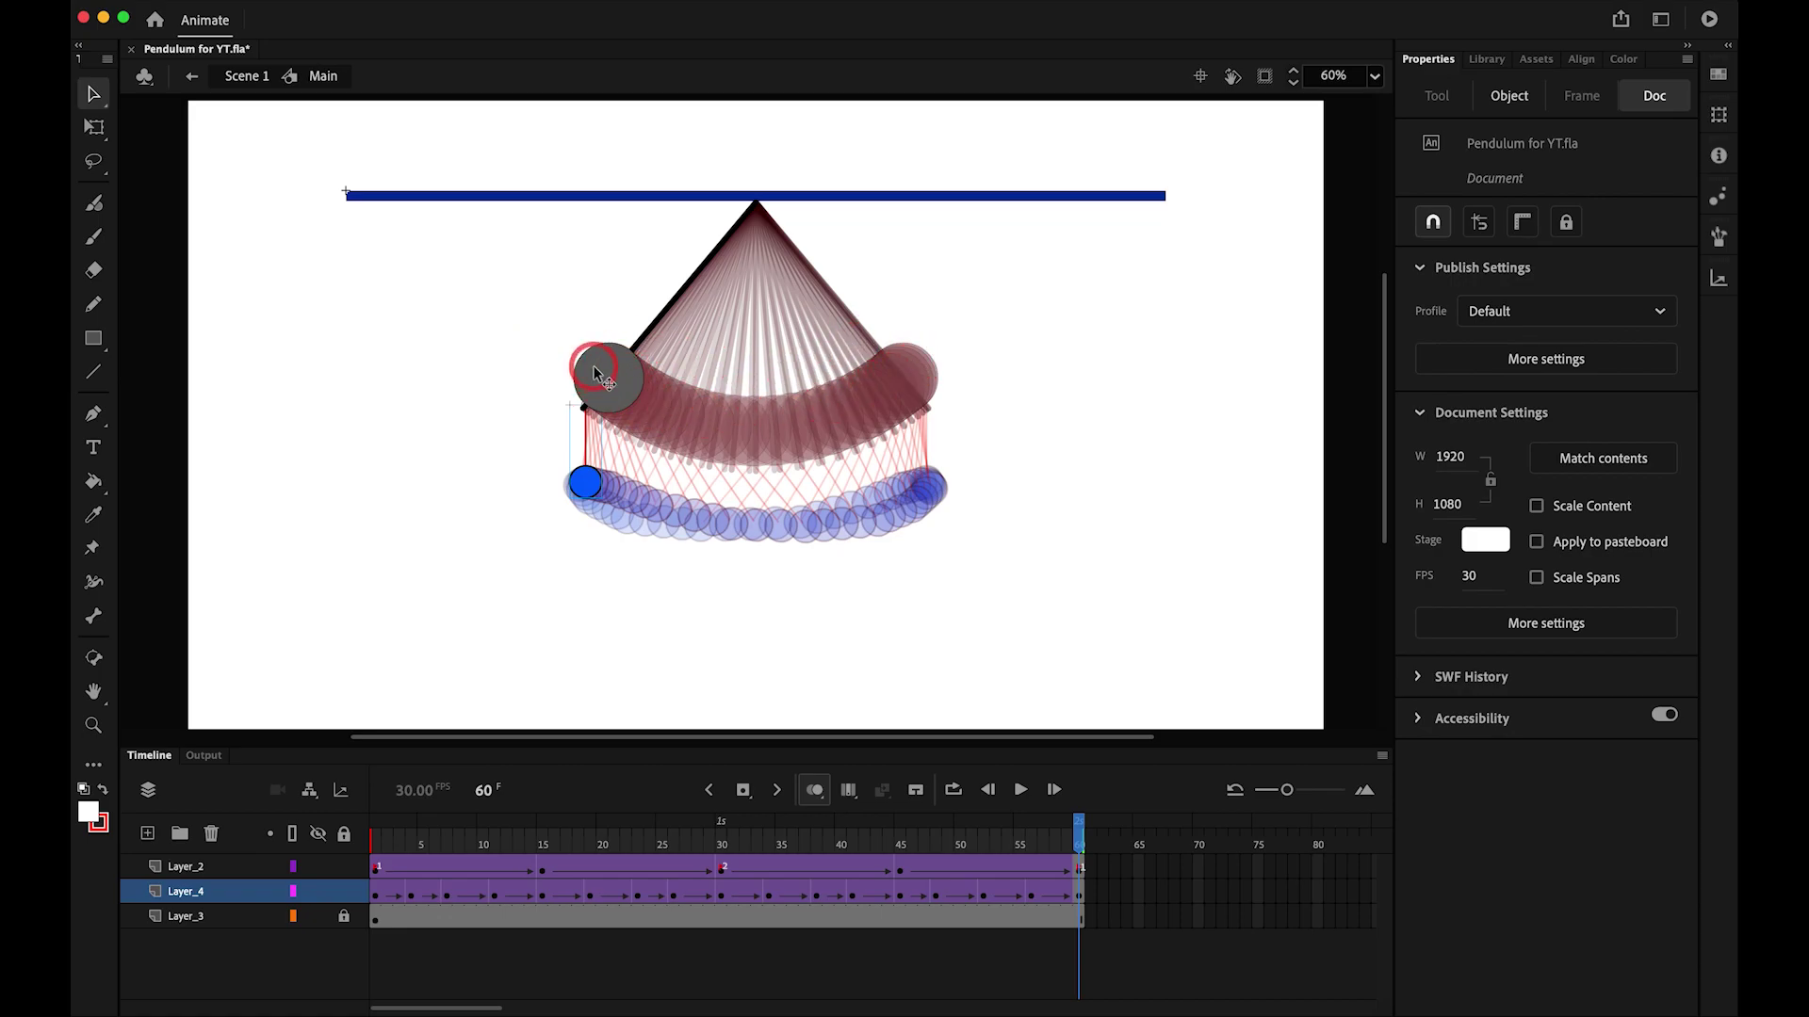
# - Return to Scene 1, extend Layer_1 to frame 60 to match the Main symbol's length, and play the scene
pyautogui.click(246, 76)
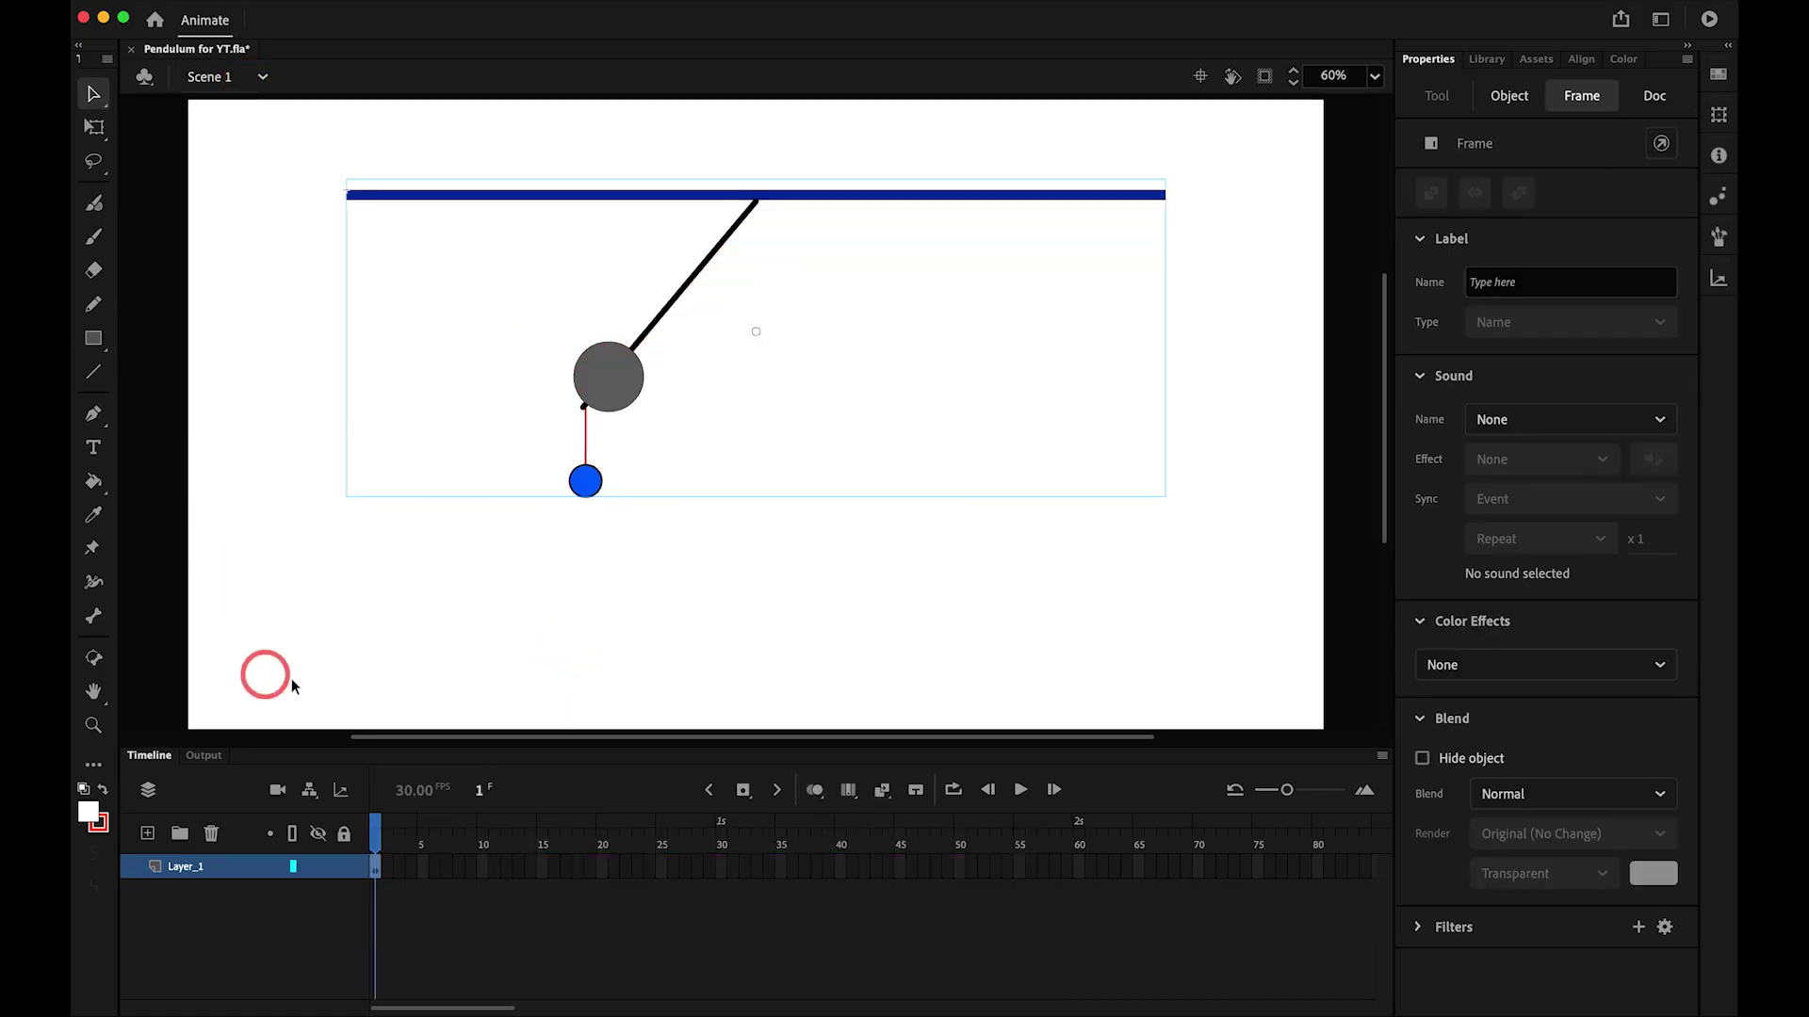
pyautogui.doubleClick(617, 394)
pyautogui.click(1078, 845)
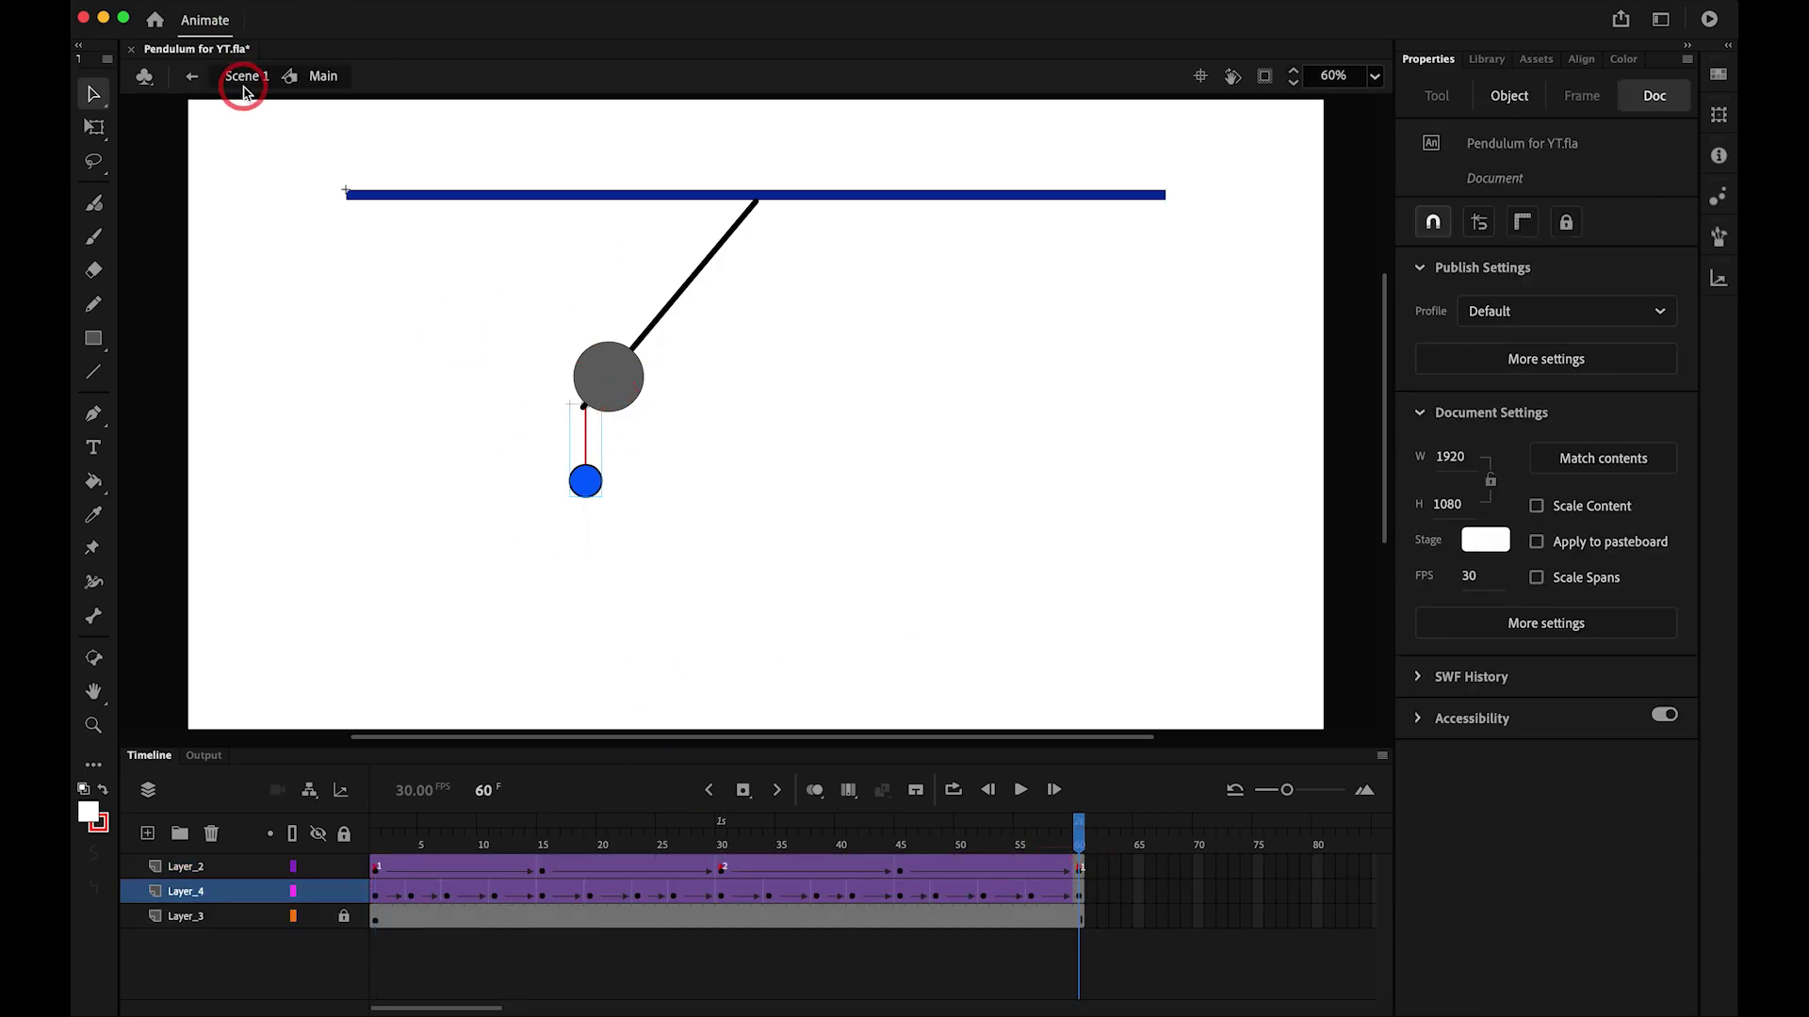
pyautogui.click(245, 80)
pyautogui.click(1082, 872)
pyautogui.press('F5')
pyautogui.press('Return')
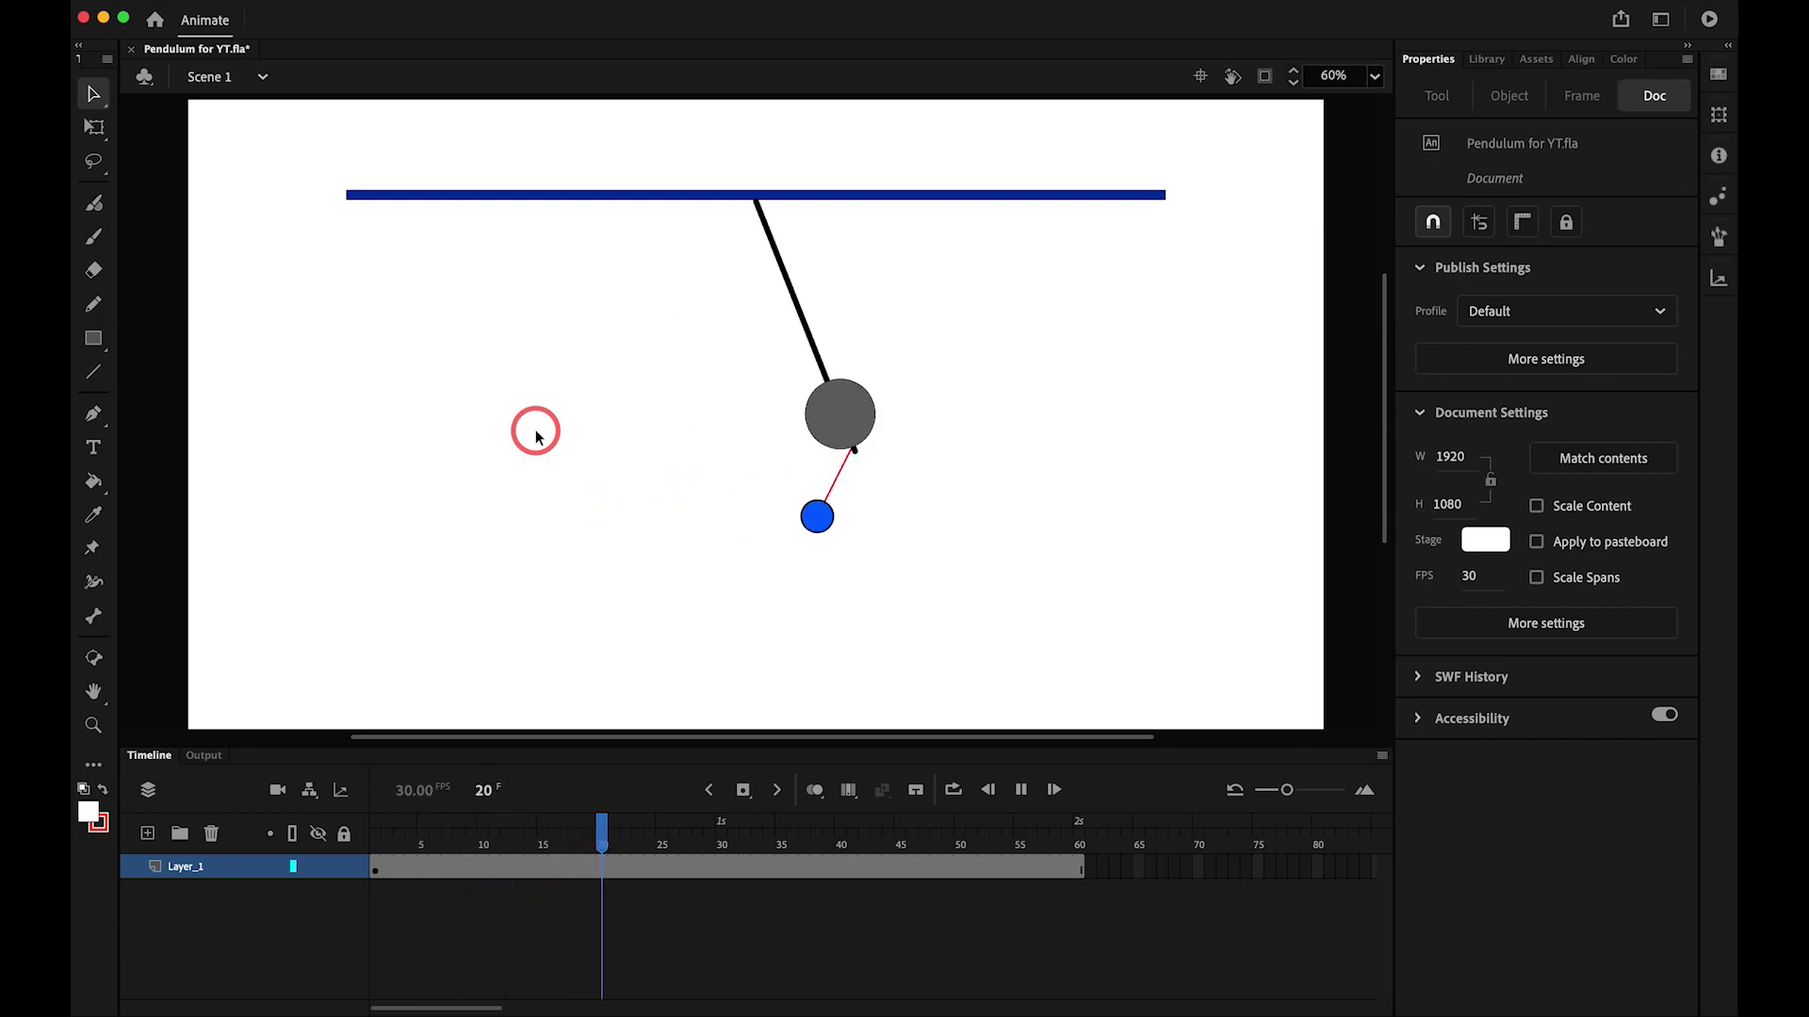